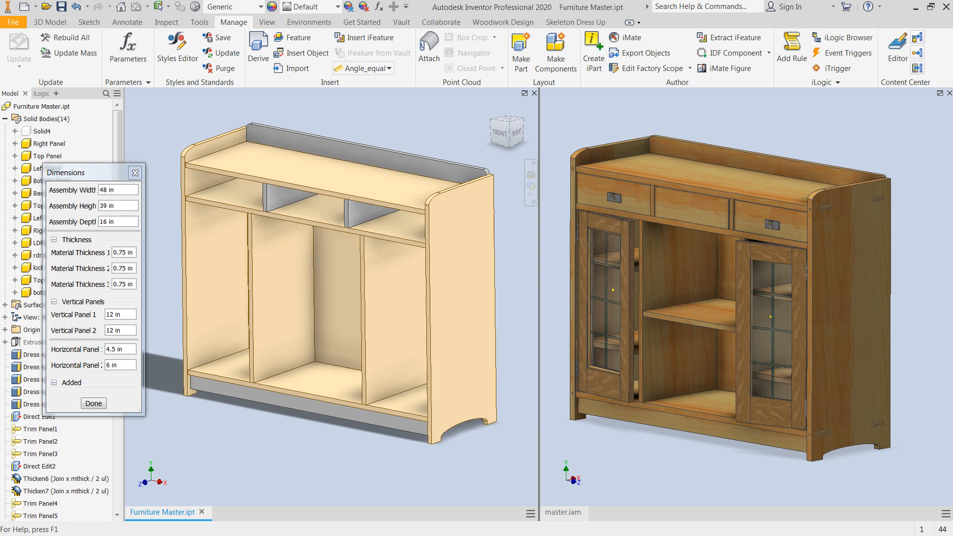
# - Activate the master.iam assembly, free-rotate the right side panel away from the cabinet, and update the assembly to restore its position
pyautogui.click(769, 114)
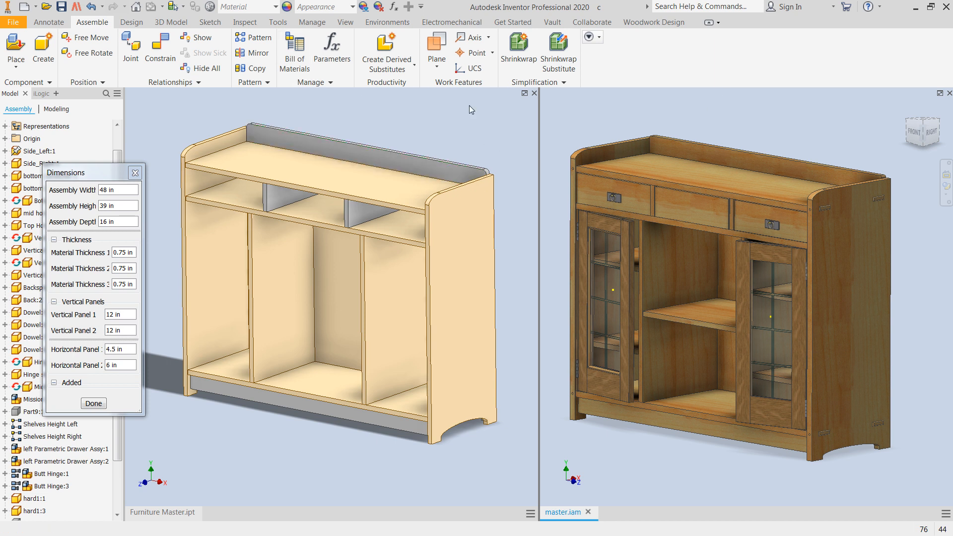
pyautogui.click(85, 53)
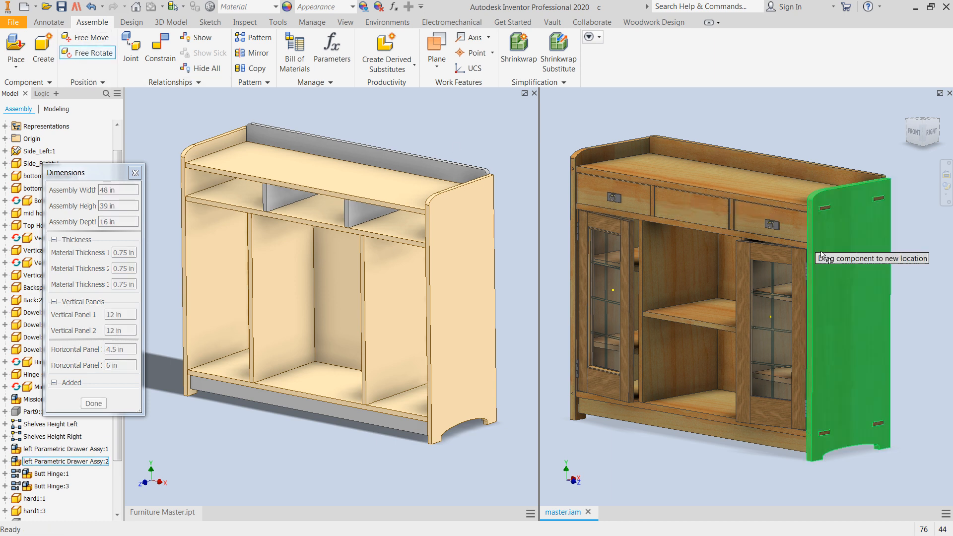
pyautogui.click(842, 265)
pyautogui.moveTo(842, 266); pyautogui.dragTo(936, 274)
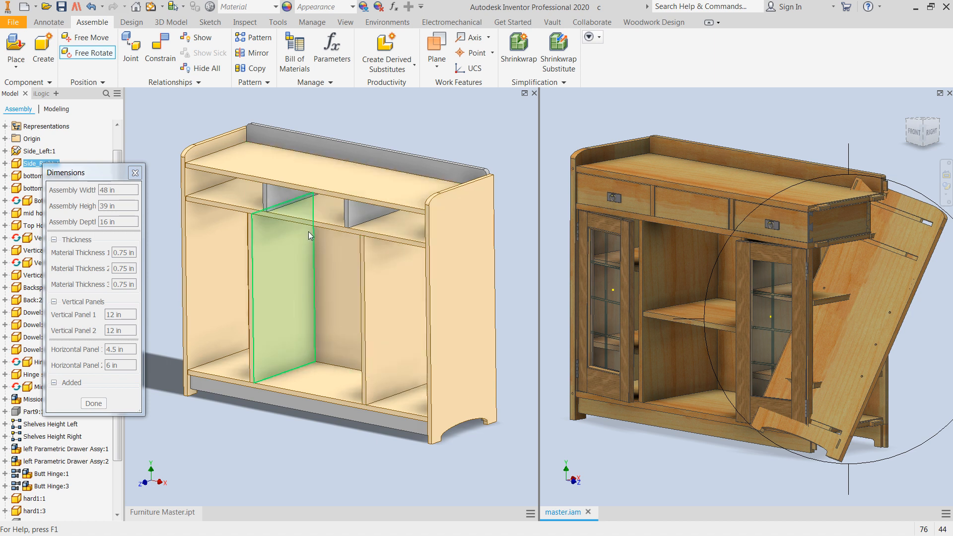
pyautogui.click(152, 7)
# - Pull out the left drawer of the cabinet, examine the dovetail joint at its front corner, and push the drawer back in
pyautogui.moveTo(624, 204); pyautogui.dragTo(594, 222)
pyautogui.scroll(-5, 717, 222)
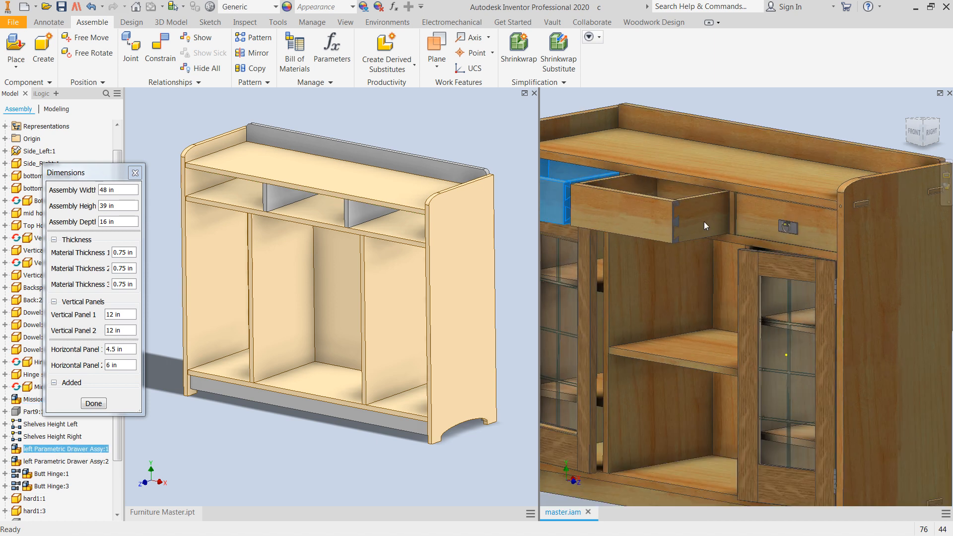
pyautogui.scroll(-5, 680, 213)
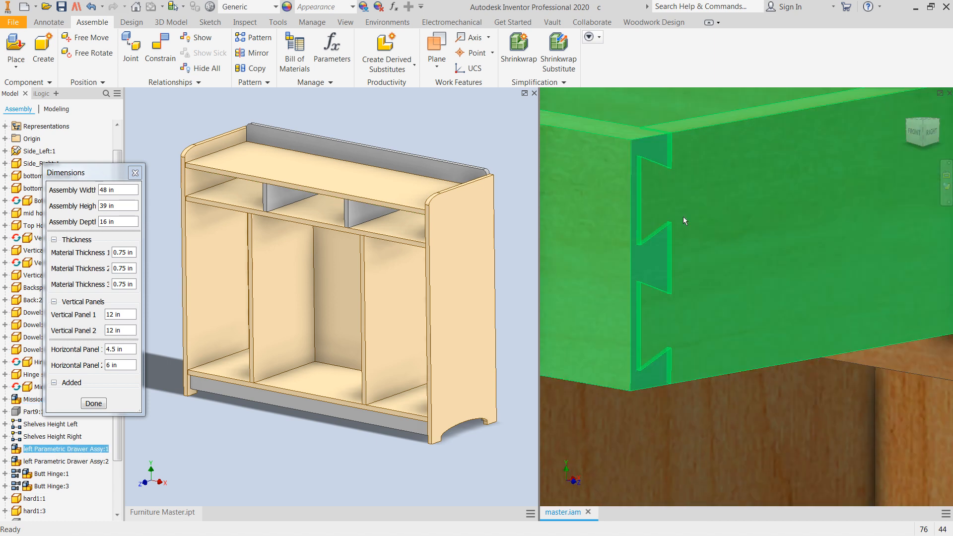
pyautogui.scroll(10, 709, 278)
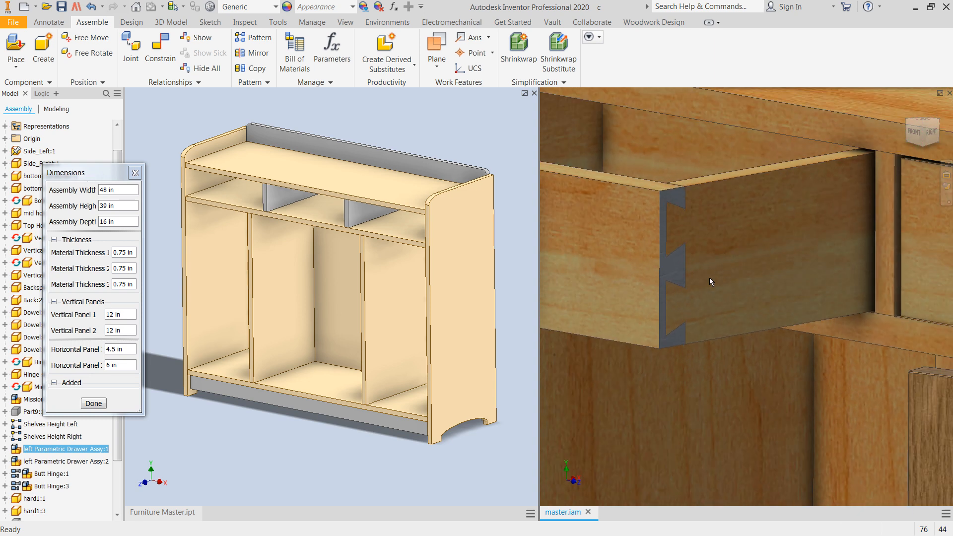
pyautogui.moveTo(710, 279); pyautogui.dragTo(719, 229, button='middle')
pyautogui.moveTo(702, 221); pyautogui.dragTo(750, 180)
# - Swing the left glass door of the cabinet assembly to show how it moves on its hinges
pyautogui.moveTo(722, 305); pyautogui.dragTo(766, 270, button='middle')
pyautogui.moveTo(684, 284); pyautogui.dragTo(640, 275)
pyautogui.scroll(-2, 651, 311)
pyautogui.moveTo(644, 311); pyautogui.dragTo(598, 332, button='middle')
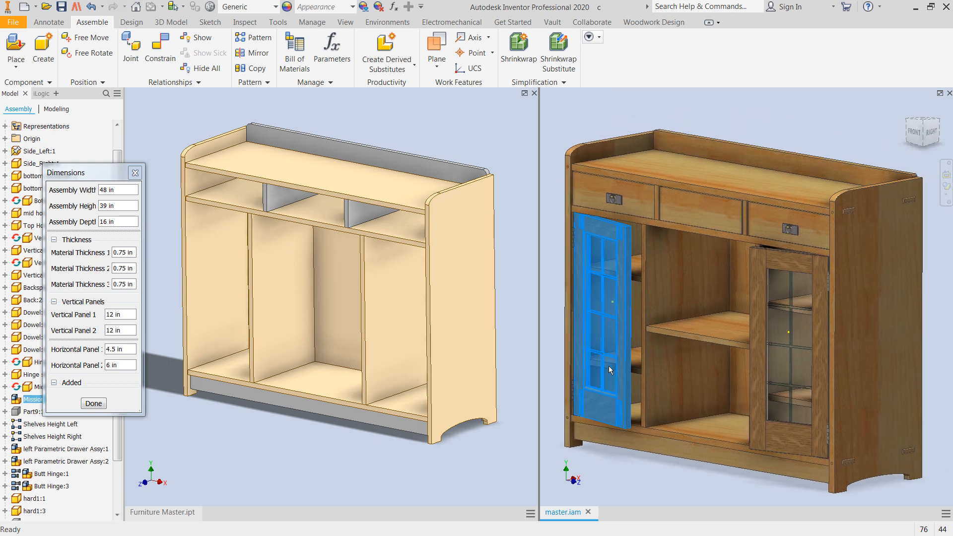
pyautogui.moveTo(624, 382)
# - Switch to Furniture Master.ipt, maximize its view, and place the Dimensions form clear of the model browser
pyautogui.moveTo(462, 196); pyautogui.dragTo(435, 198, button='middle')
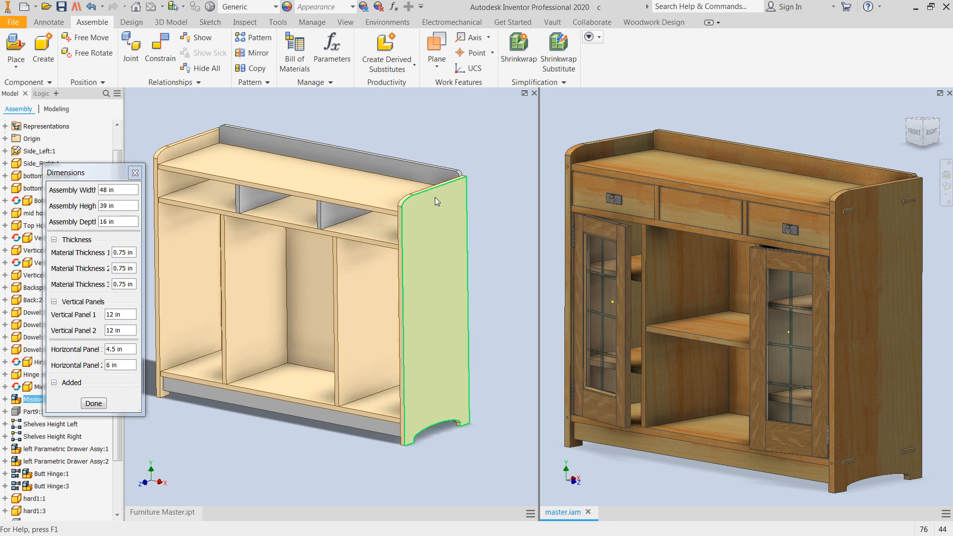
pyautogui.click(418, 216)
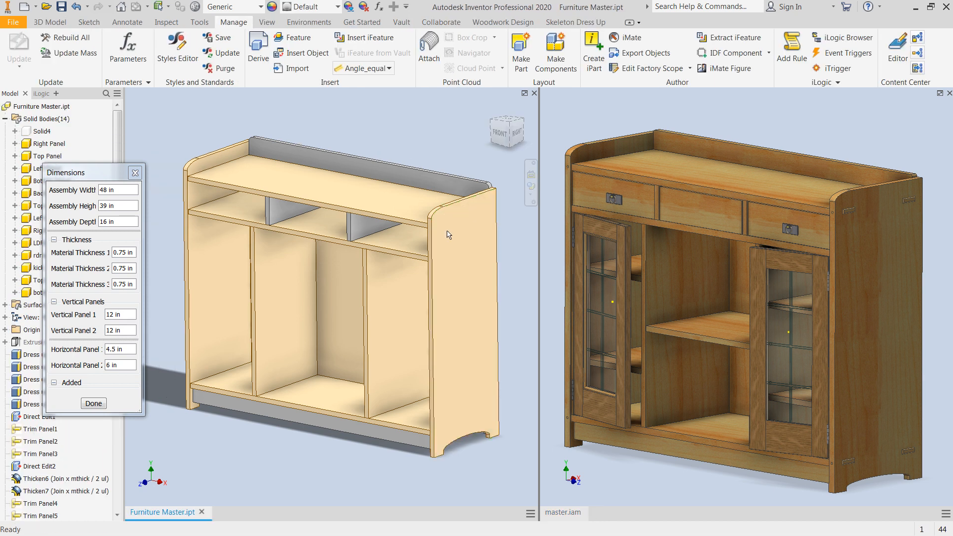
pyautogui.click(525, 93)
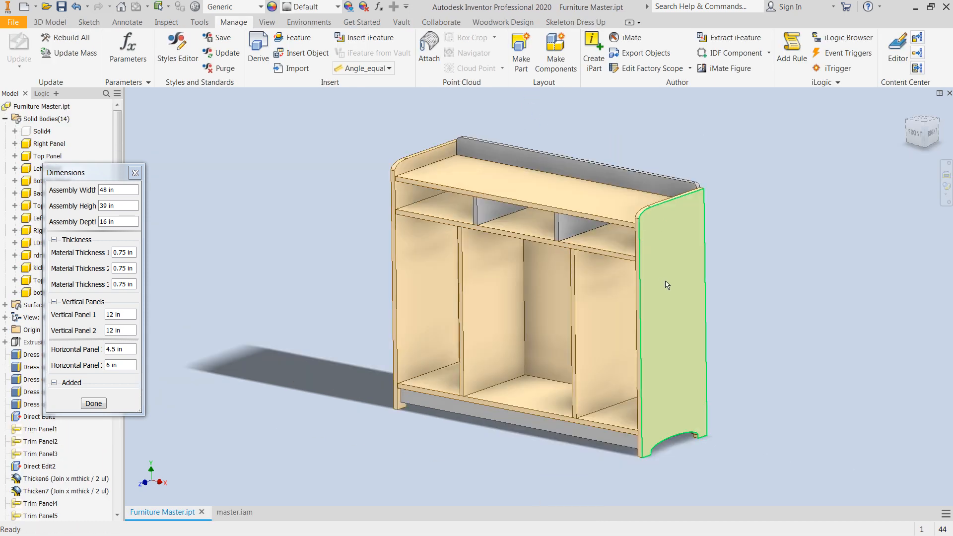
pyautogui.scroll(-3, 669, 293)
pyautogui.moveTo(122, 172); pyautogui.dragTo(893, 235)
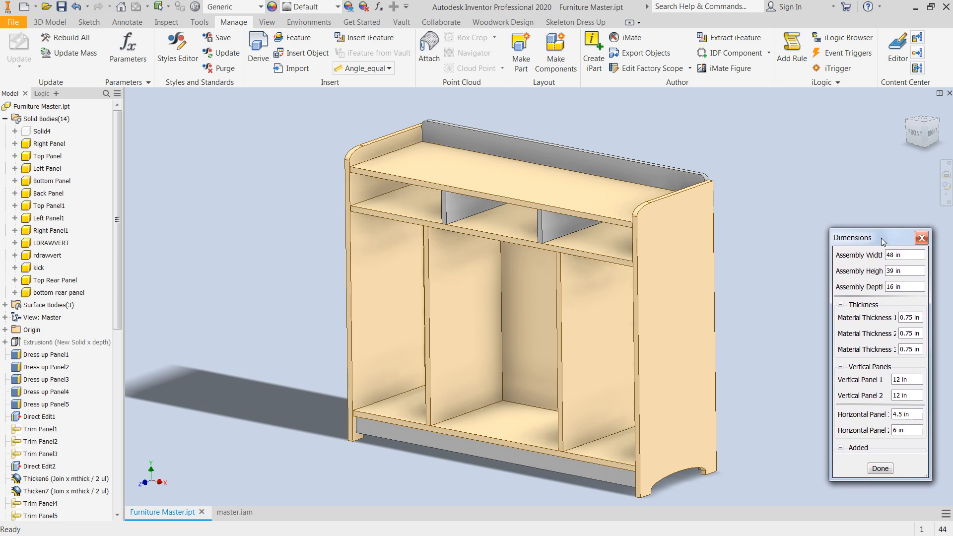
# - Show the iLogic forms of the master part, then return to its model browser
pyautogui.click(47, 95)
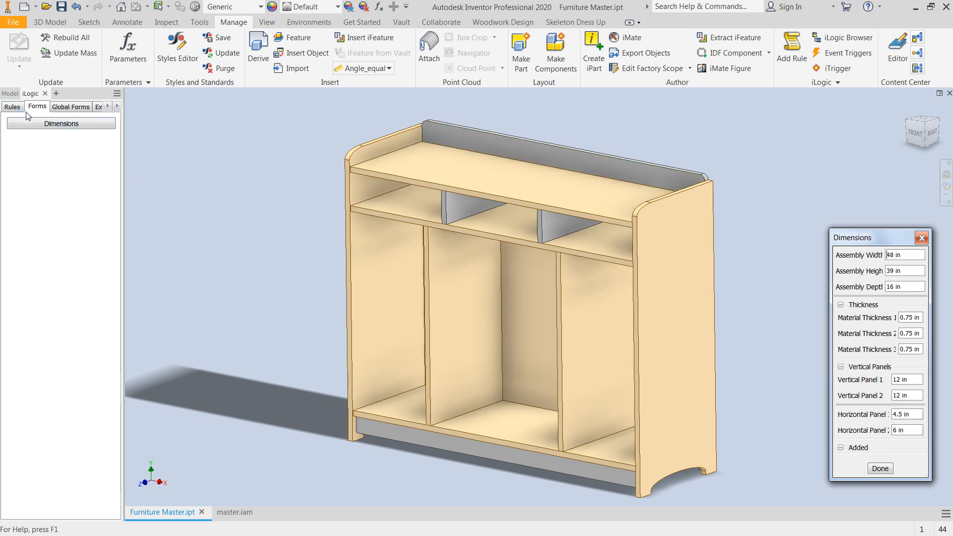
pyautogui.click(11, 94)
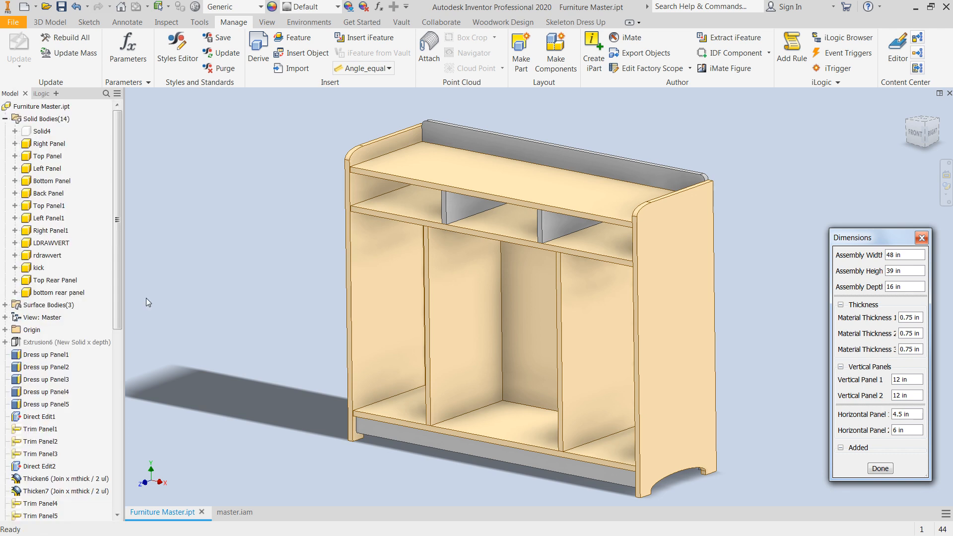
pyautogui.moveTo(251, 260); pyautogui.dragTo(213, 258, button='middle')
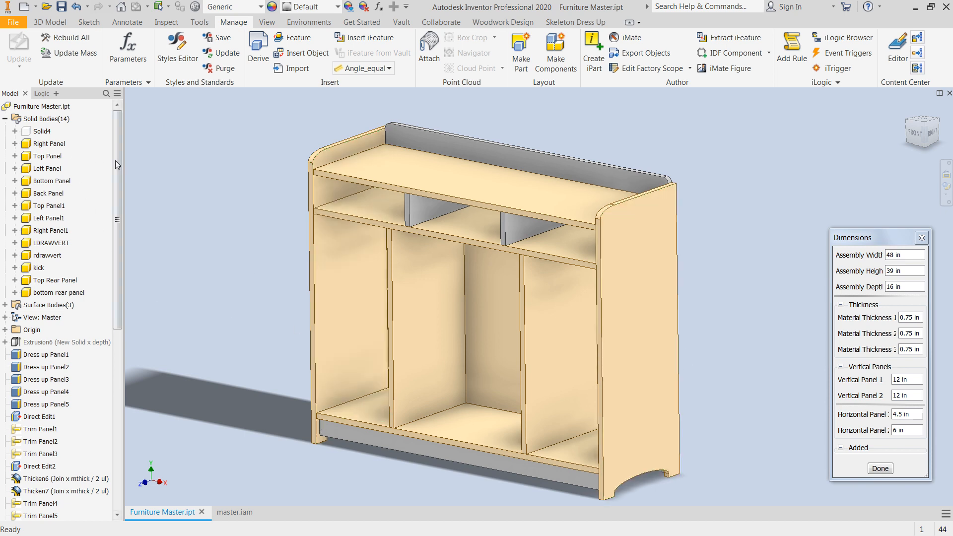
# - Highlight the Top Panel, Left Panel and Right Panel solid bodies to identify them in the model
pyautogui.click(5, 118)
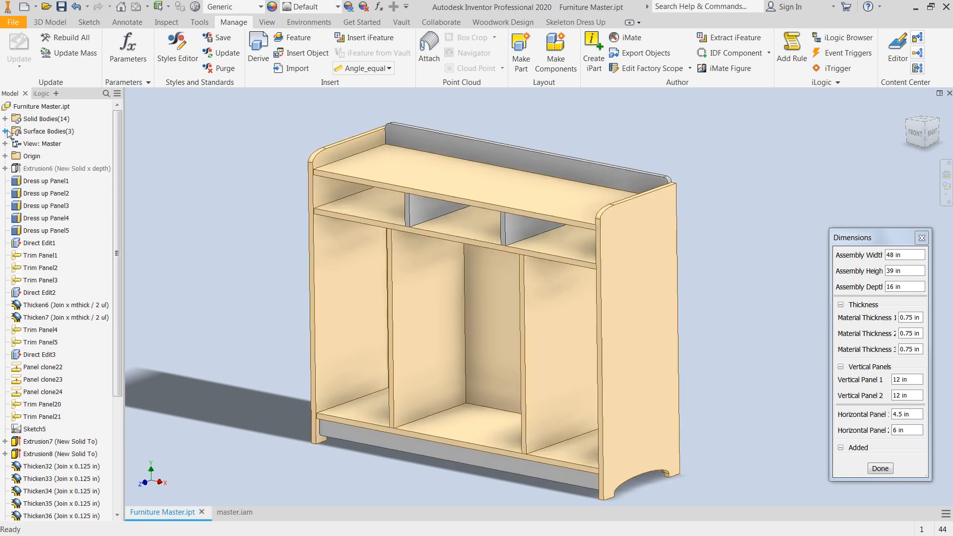
pyautogui.click(5, 119)
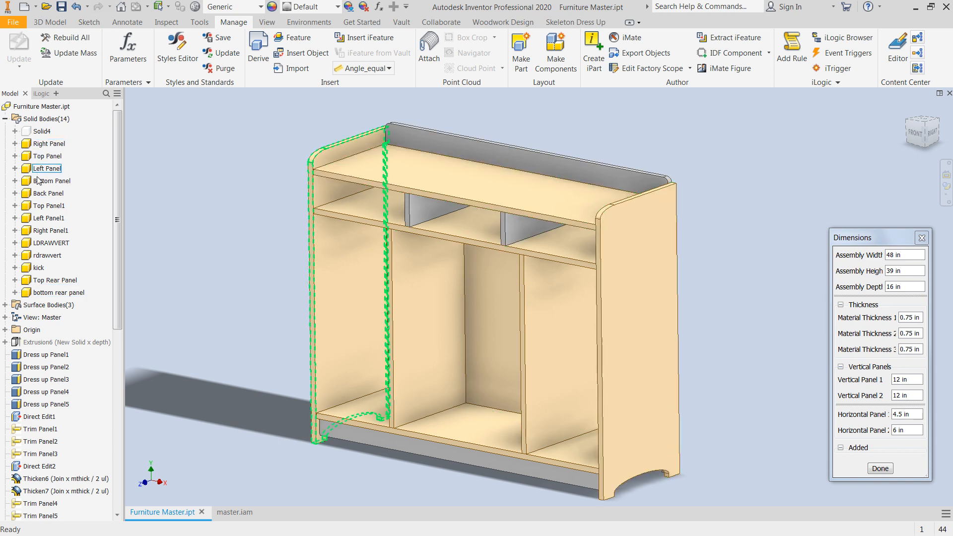
pyautogui.click(42, 157)
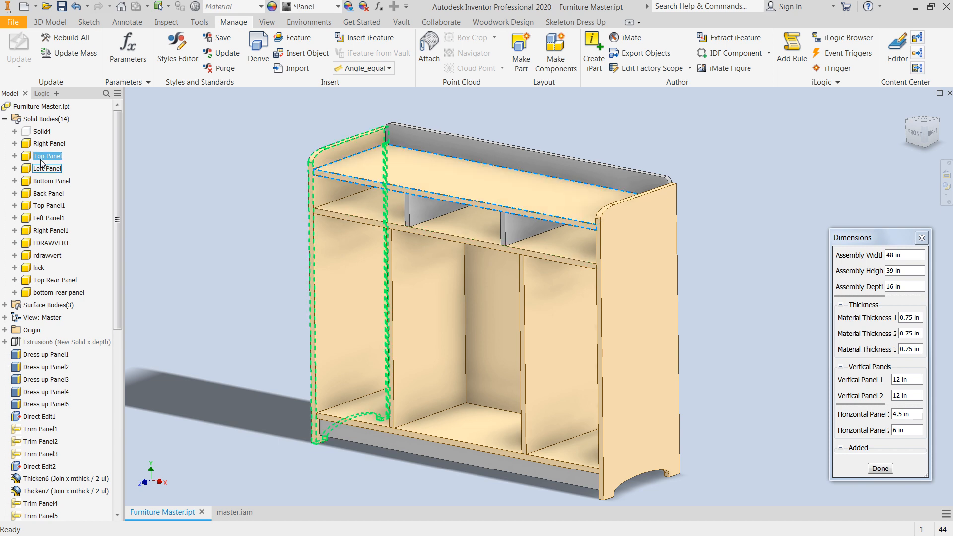
pyautogui.click(42, 170)
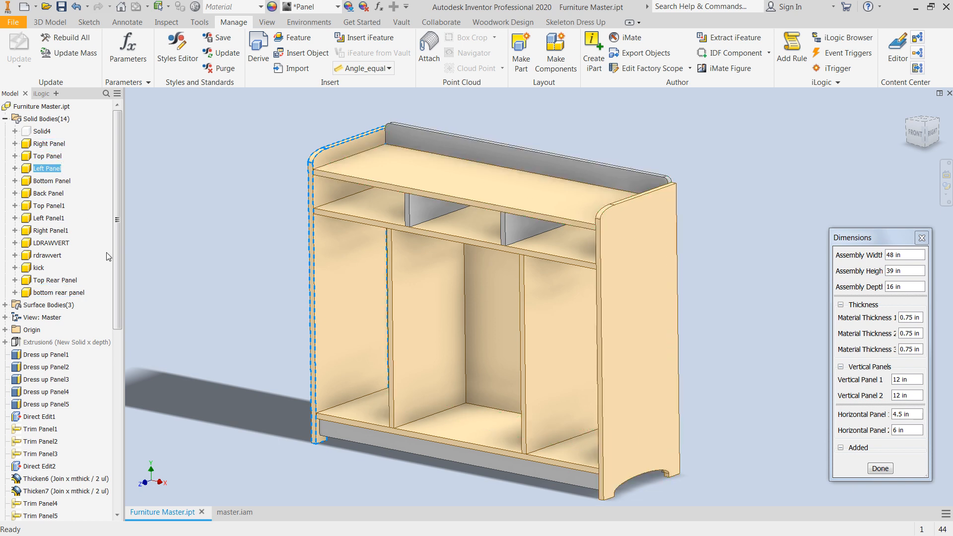
pyautogui.click(55, 145)
pyautogui.click(56, 145)
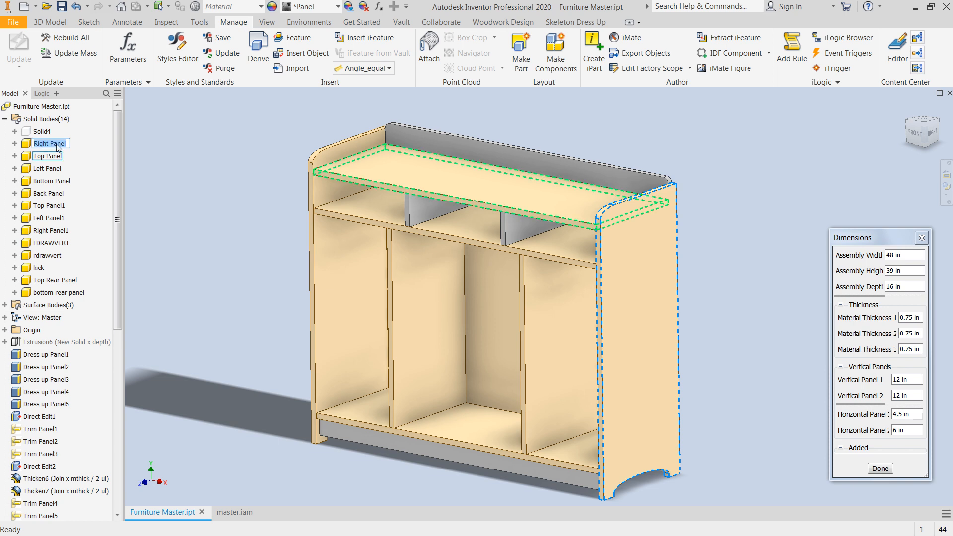
pyautogui.click(157, 161)
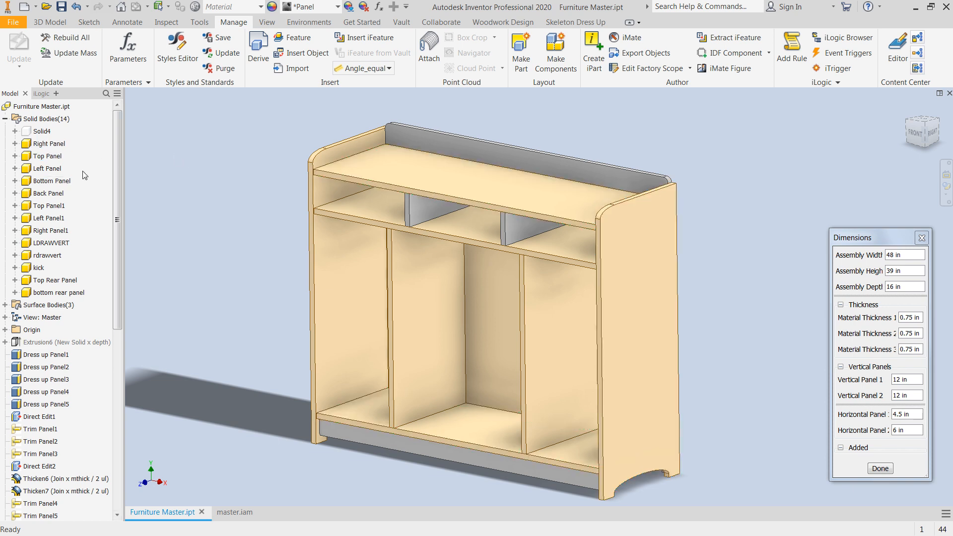
# - Check the Top Panel body's name and appearance in its body properties, and close them without changes
pyautogui.rightClick(53, 156)
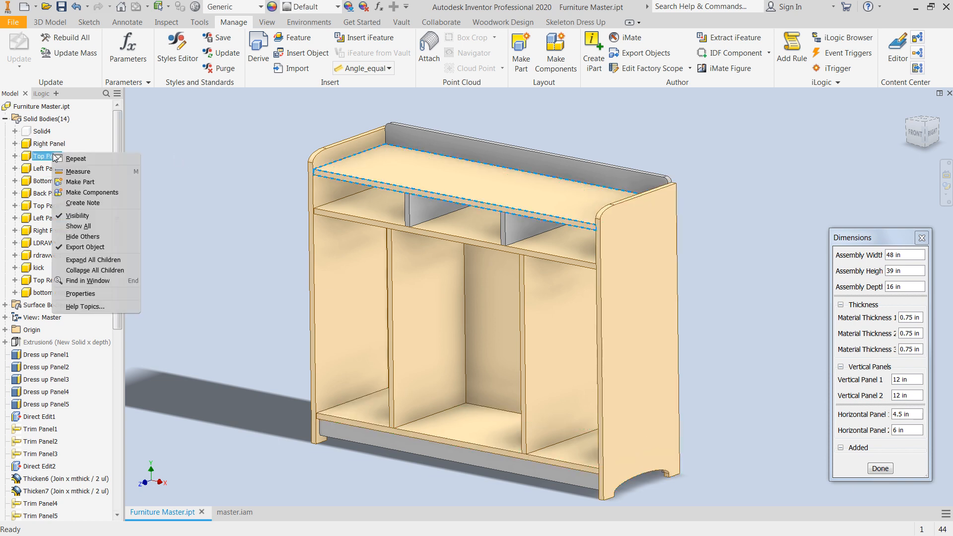
pyautogui.click(115, 293)
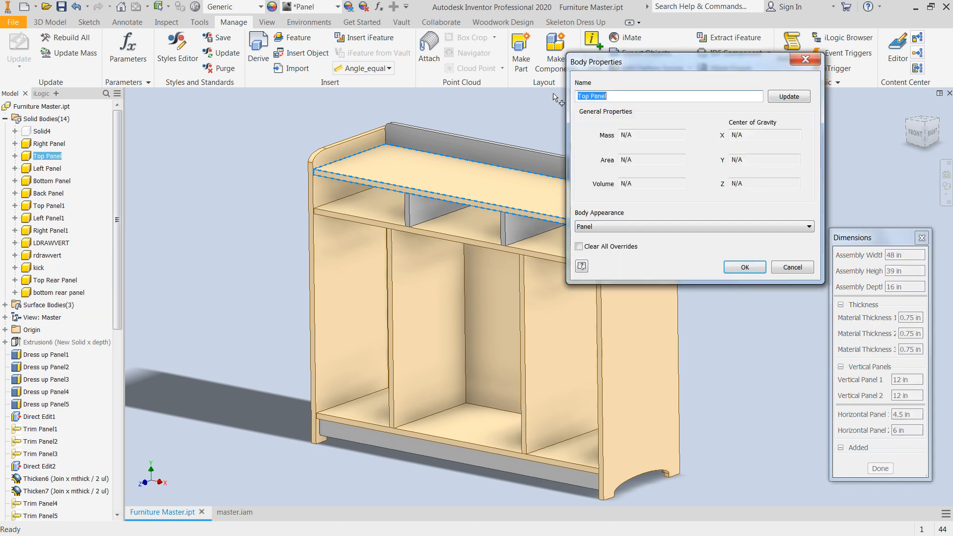
pyautogui.click(791, 267)
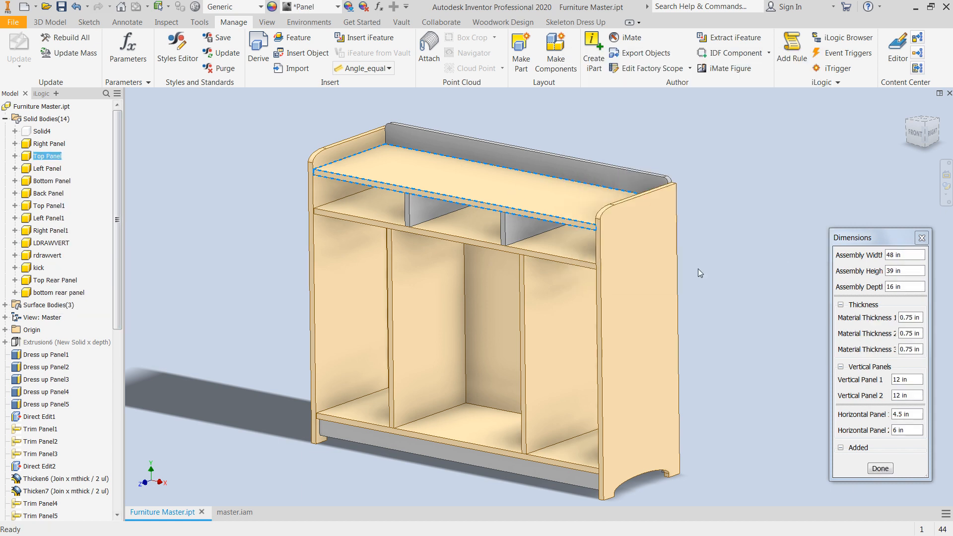
pyautogui.click(231, 149)
# - Hide the Right Panel body to look inside the cabinet, then make it visible again
pyautogui.rightClick(49, 144)
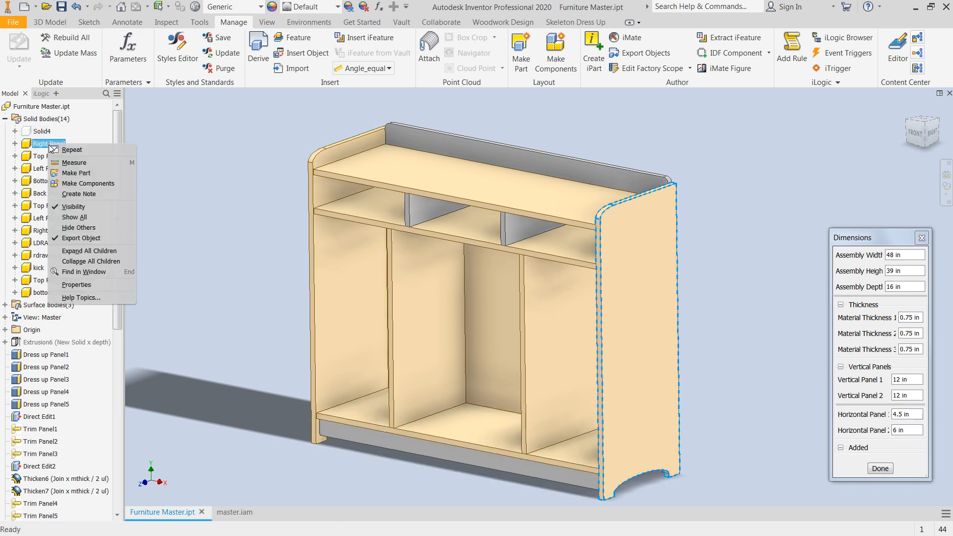
pyautogui.click(67, 207)
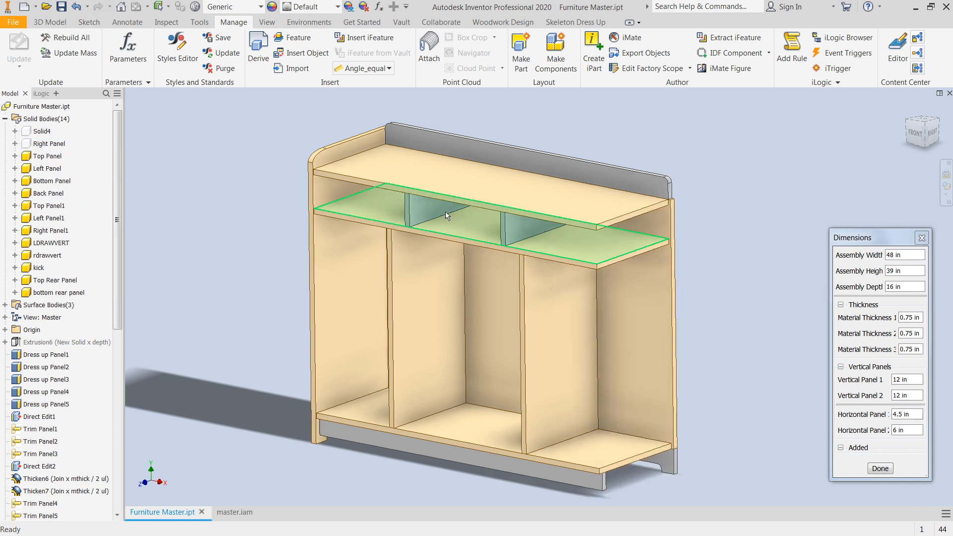
pyautogui.scroll(-5, 654, 178)
pyautogui.scroll(5, 614, 231)
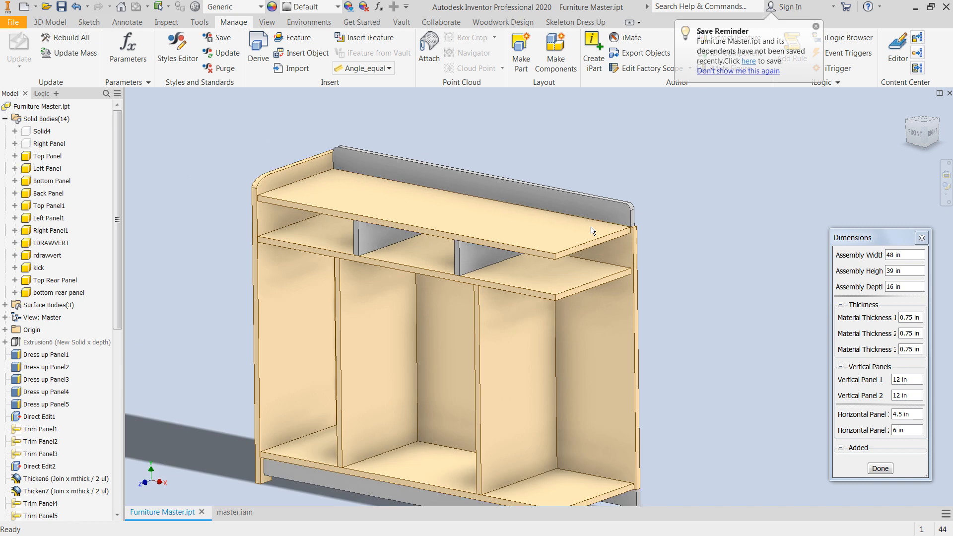
pyautogui.rightClick(48, 145)
pyautogui.click(73, 198)
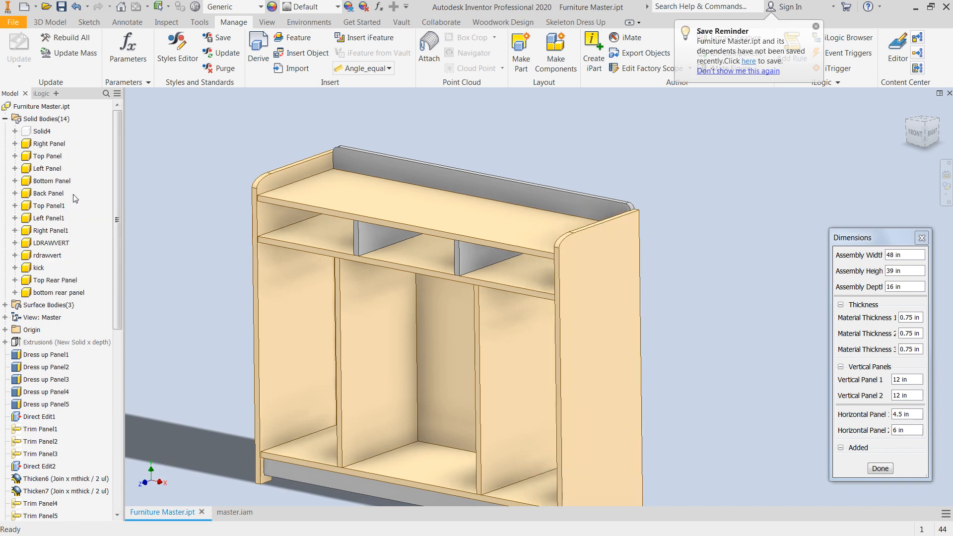
pyautogui.scroll(1, 342, 189)
pyautogui.moveTo(347, 185); pyautogui.dragTo(387, 172, button='middle')
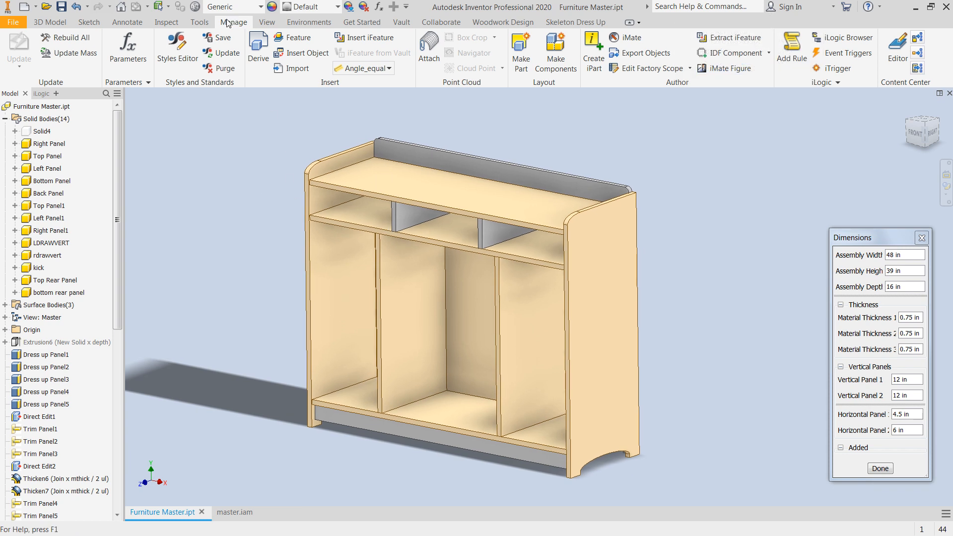
# - Start Make Components and select all solid bodies from Right Panel through bottom rear panel as the components to create
pyautogui.click(555, 46)
pyautogui.moveTo(660, 36); pyautogui.dragTo(326, 148)
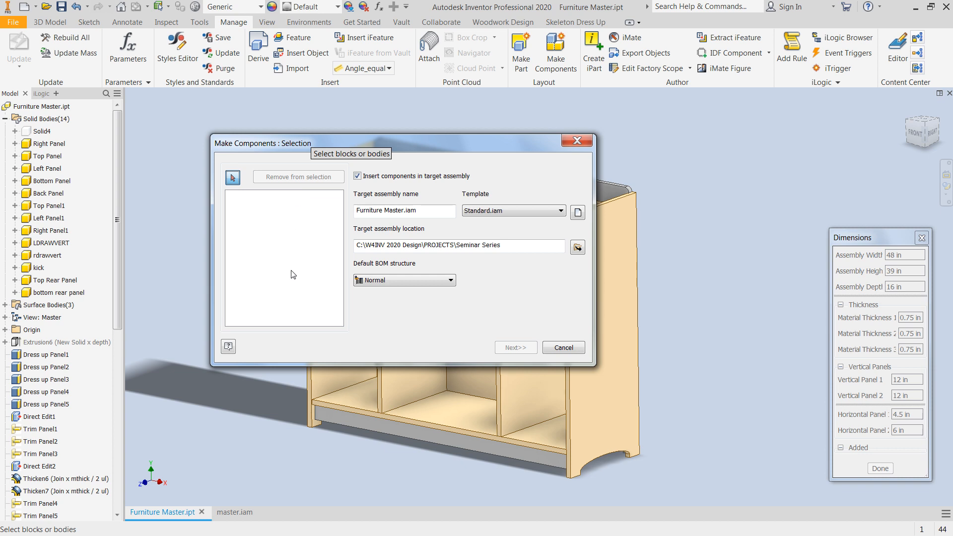
pyautogui.moveTo(418, 137); pyautogui.dragTo(355, 13)
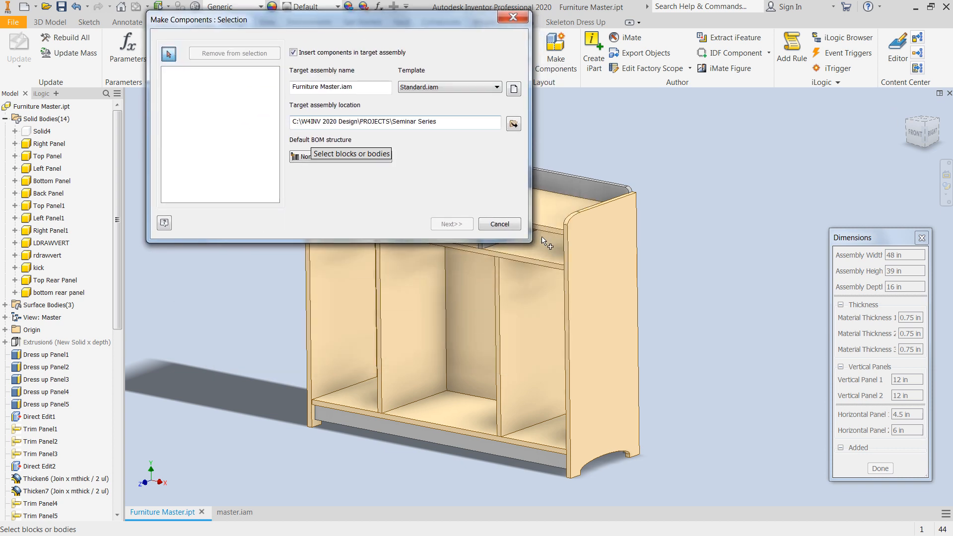
pyautogui.click(617, 260)
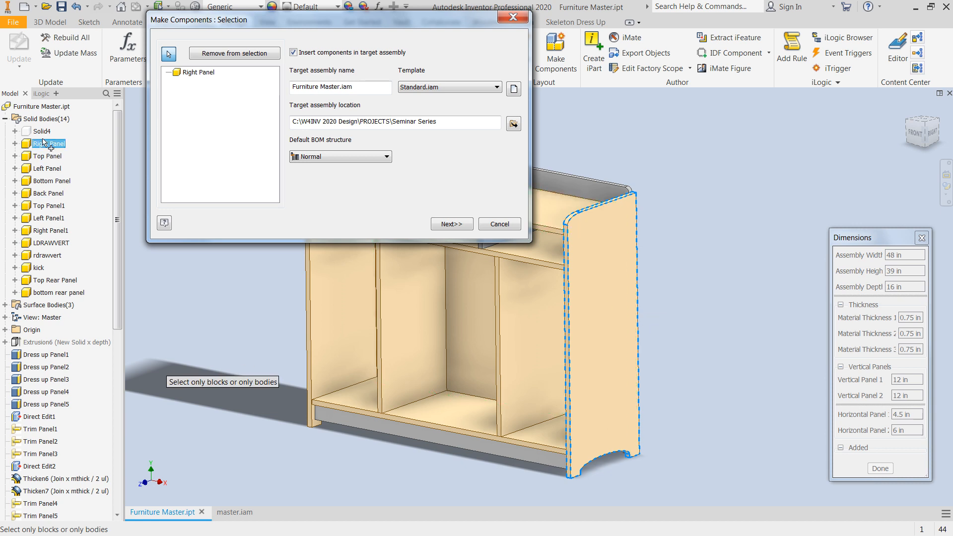
pyautogui.keyDown('shift'); pyautogui.click(68, 293); pyautogui.keyUp('shift')
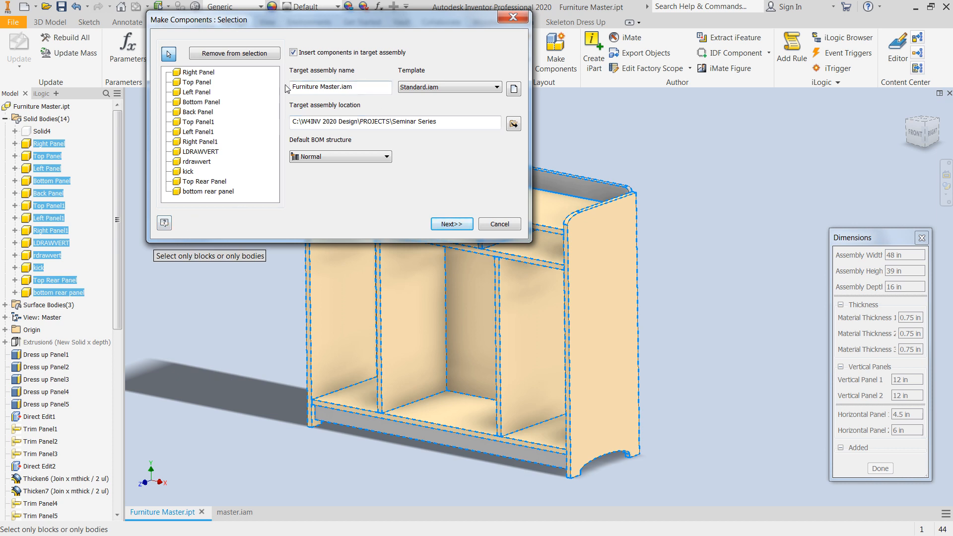
# - Create Furniture Master.iam in the Seminar Series project folder as the new target assembly and proceed to the body settings
pyautogui.moveTo(380, 16); pyautogui.dragTo(785, 16)
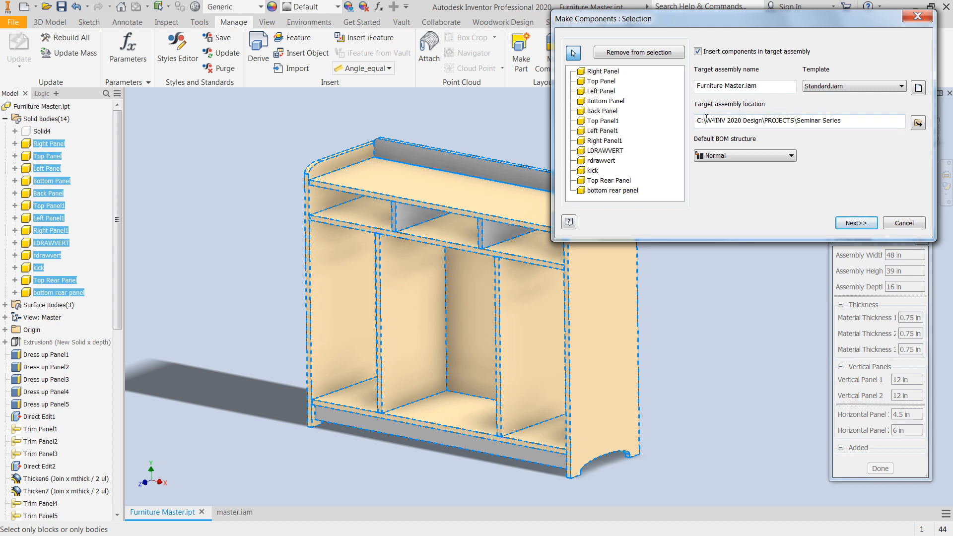
pyautogui.click(918, 124)
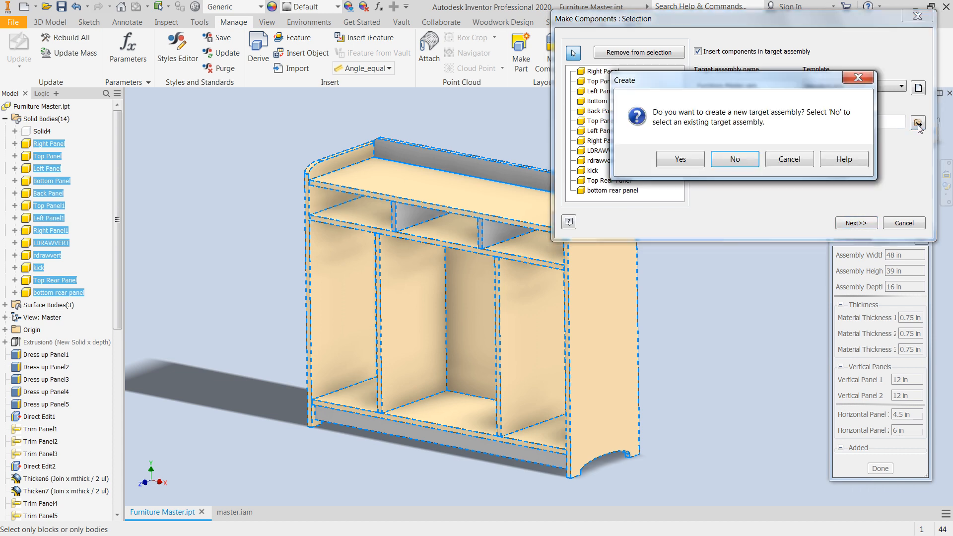
pyautogui.click(690, 162)
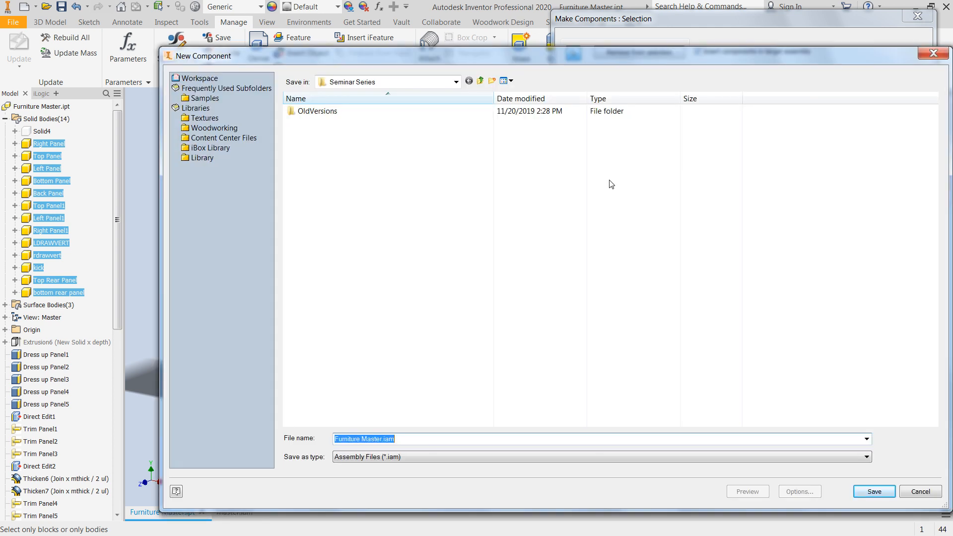
pyautogui.click(200, 78)
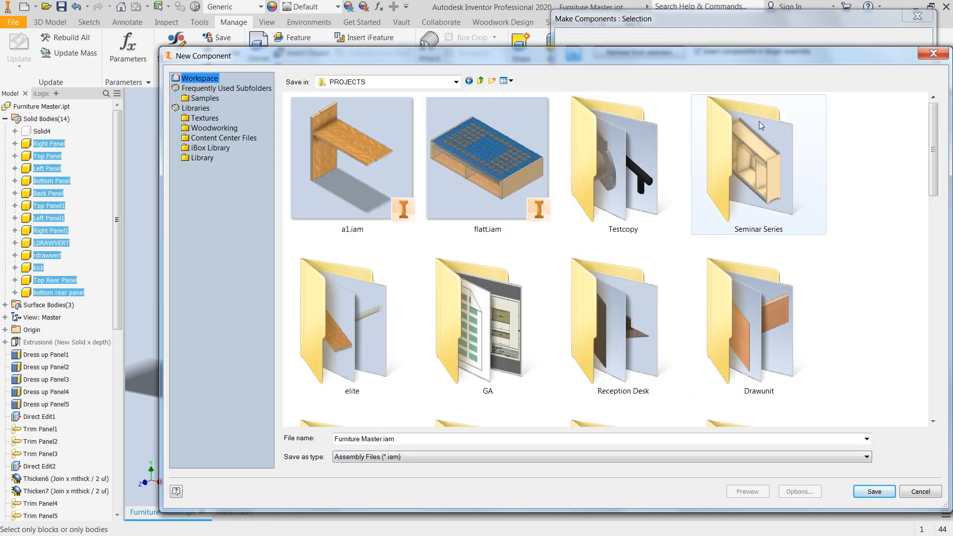
pyautogui.click(747, 135)
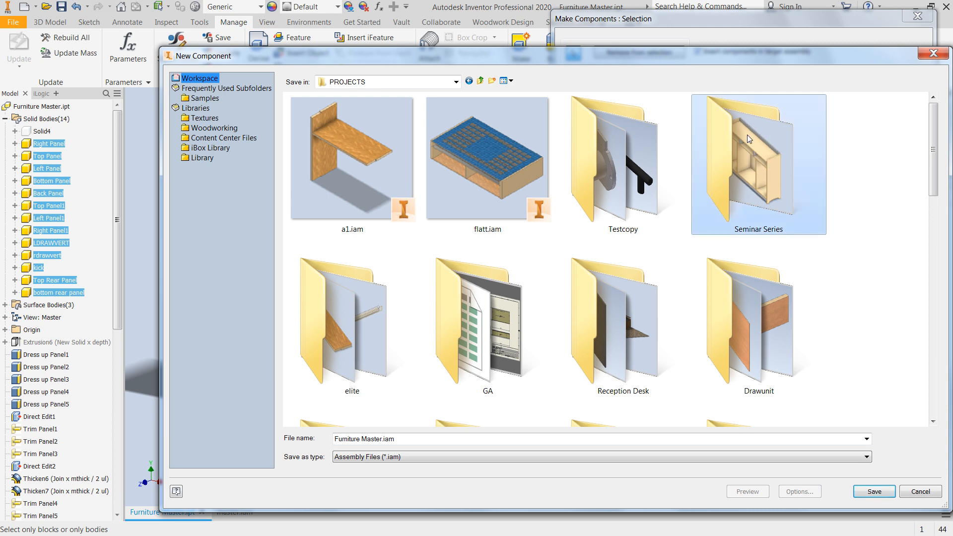
pyautogui.doubleClick(758, 160)
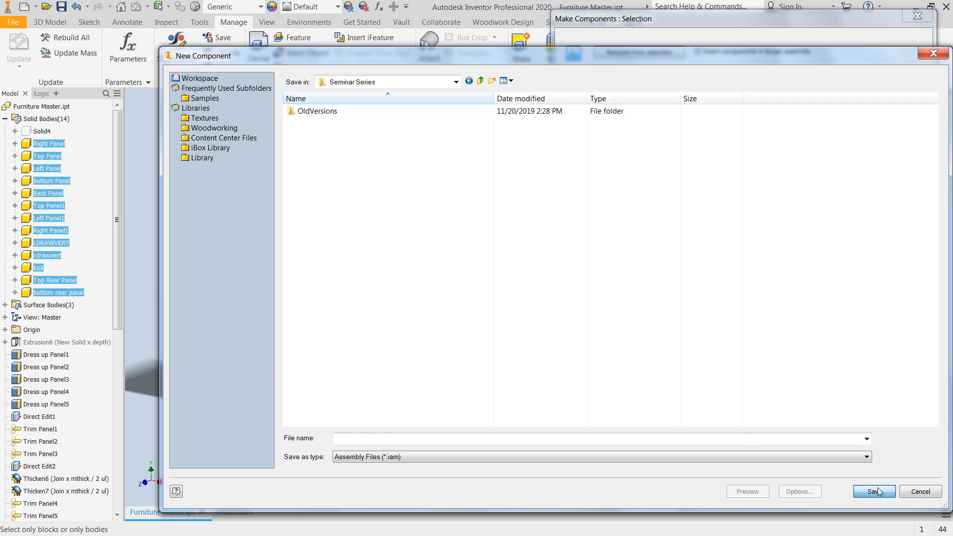
pyautogui.click(874, 492)
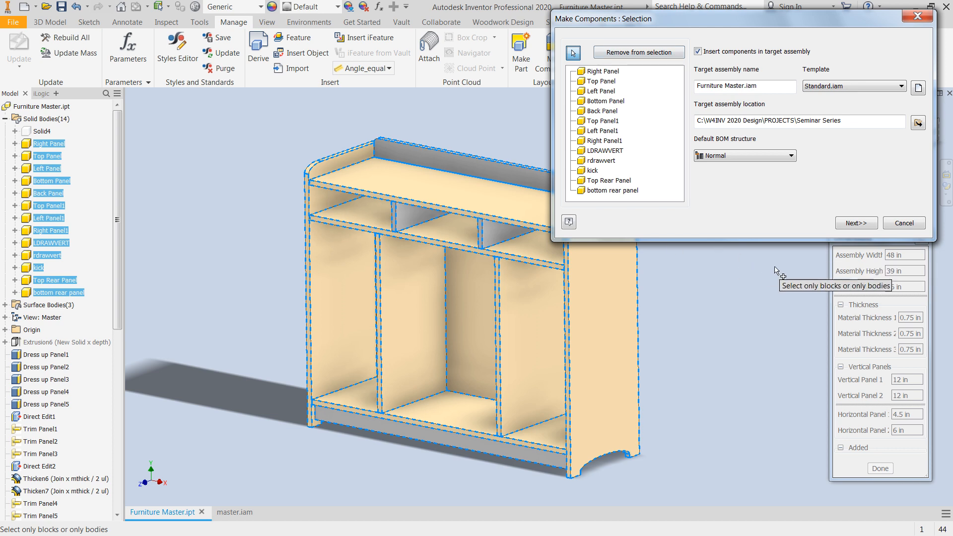
pyautogui.click(856, 223)
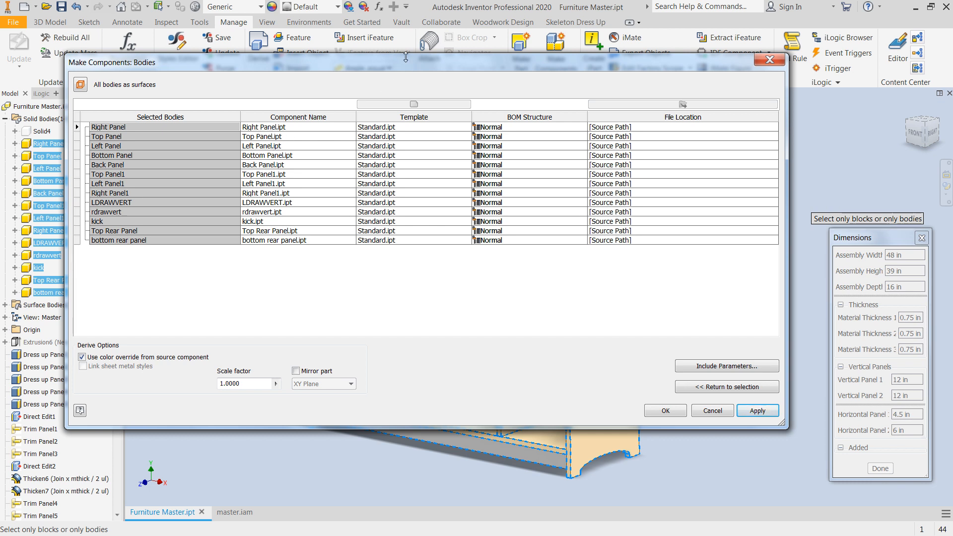
# - Review the component file names assigned to the selected bodies, from Right Panel through bottom rear panel
pyautogui.moveTo(400, 65); pyautogui.dragTo(532, 284)
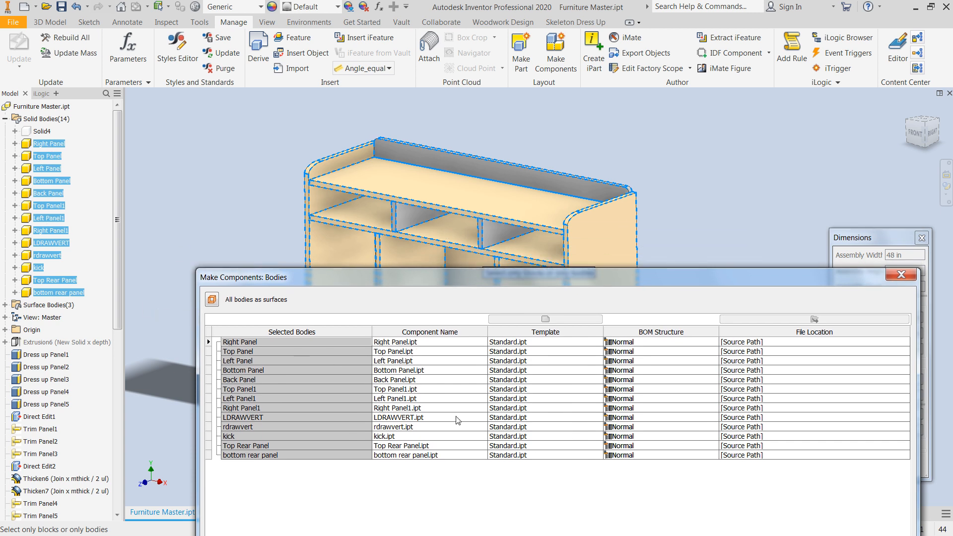
pyautogui.click(415, 370)
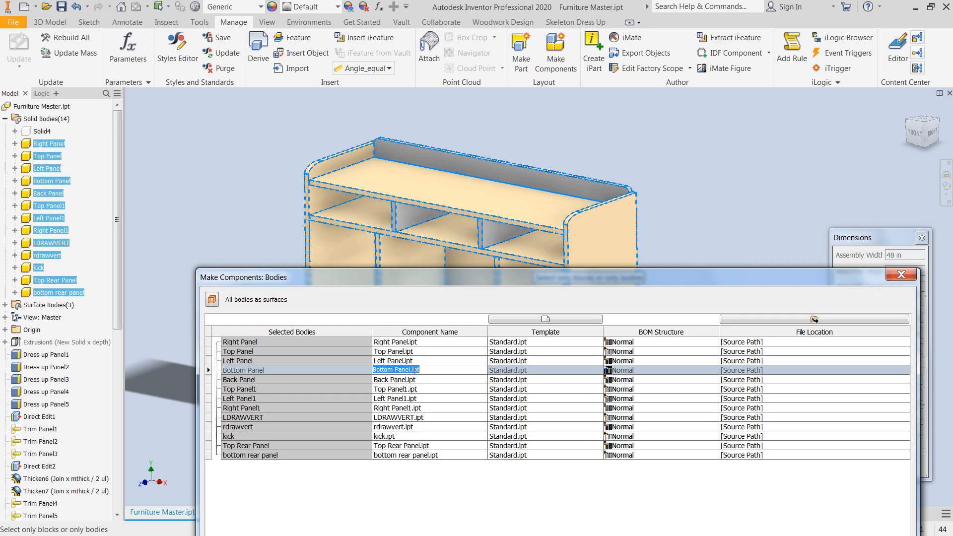
pyautogui.click(410, 390)
pyautogui.click(406, 409)
pyautogui.click(399, 418)
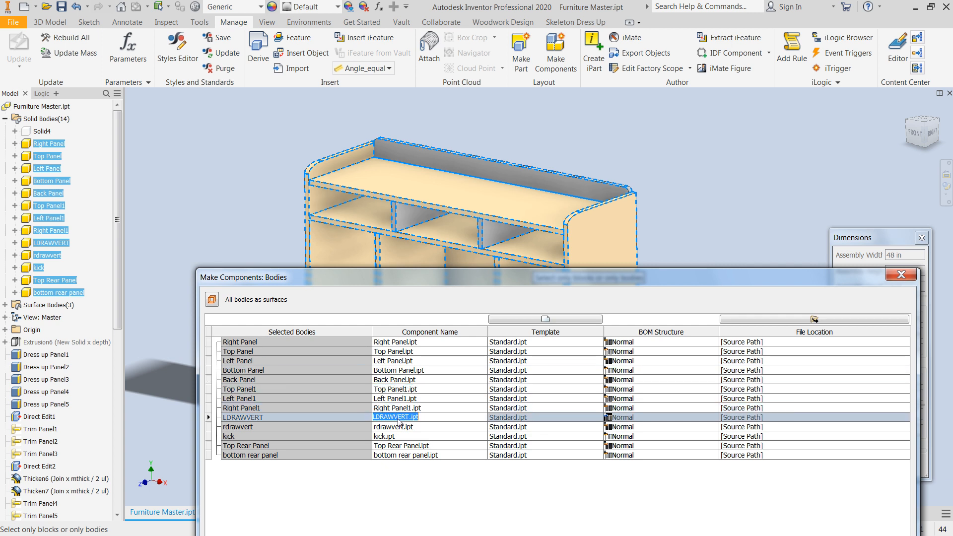
pyautogui.click(391, 427)
pyautogui.click(389, 445)
pyautogui.click(387, 455)
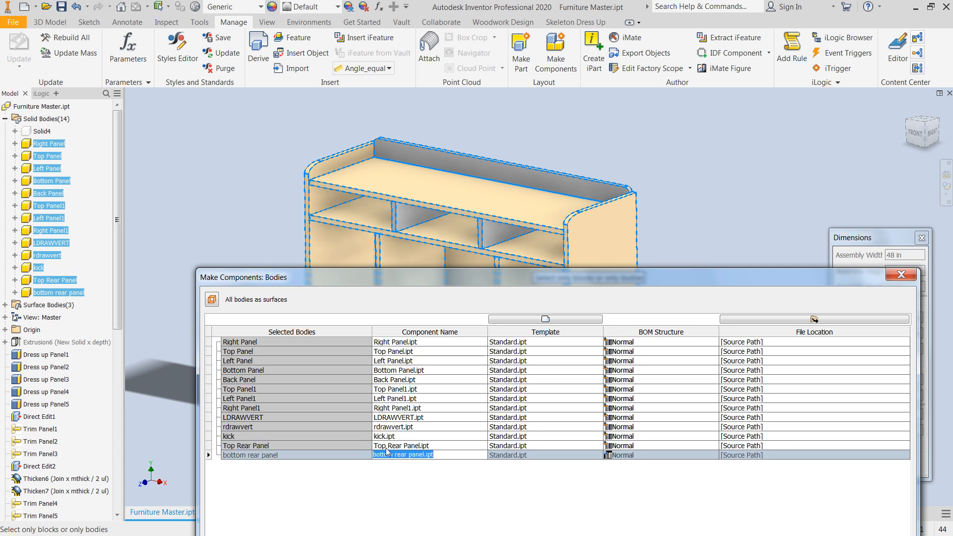
pyautogui.click(403, 408)
pyautogui.click(405, 380)
pyautogui.click(392, 342)
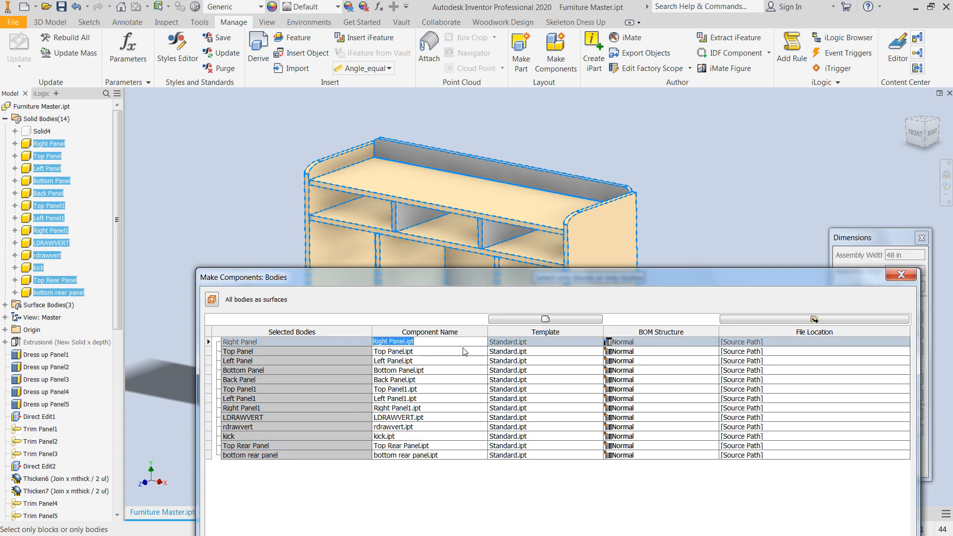
# - Generate the component parts with the Standard.ipt template and Normal BOM structure, and show the new assembly in its home view
pyautogui.moveTo(538, 285); pyautogui.dragTo(369, 15)
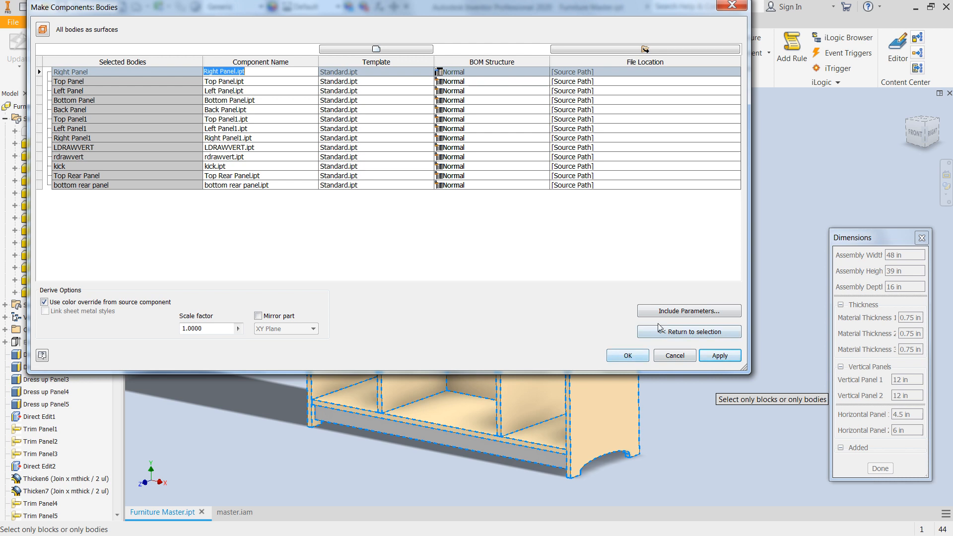
pyautogui.click(628, 356)
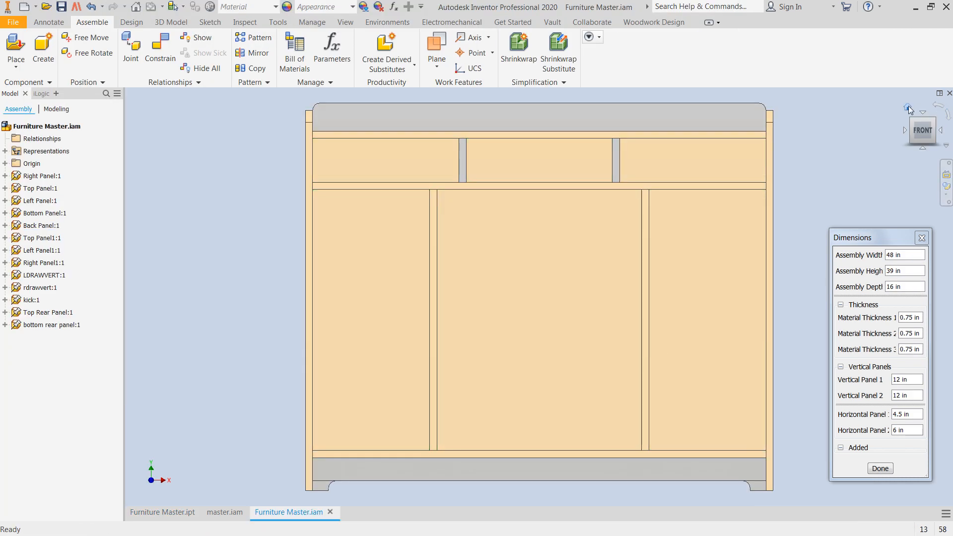
pyautogui.click(908, 107)
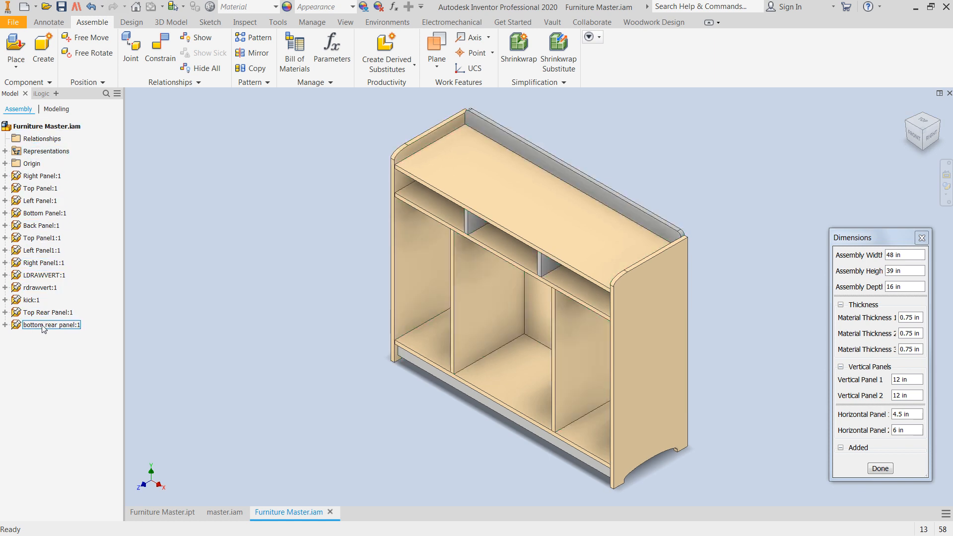
pyautogui.moveTo(278, 401); pyautogui.dragTo(222, 393, button='middle')
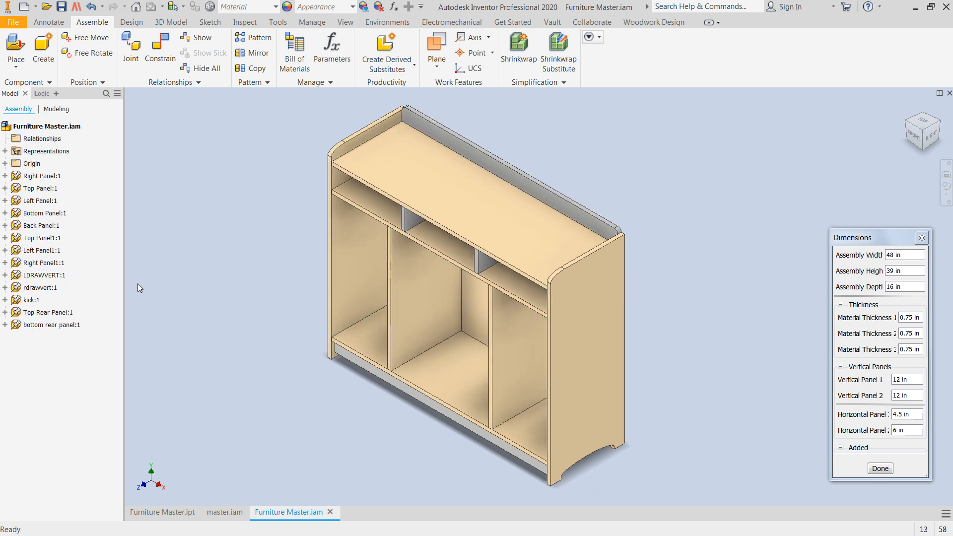
# - Tile the three open documents vertically and fit the whole Furniture Master.ipt cabinet in its view
pyautogui.click(38, 126)
pyautogui.click(946, 513)
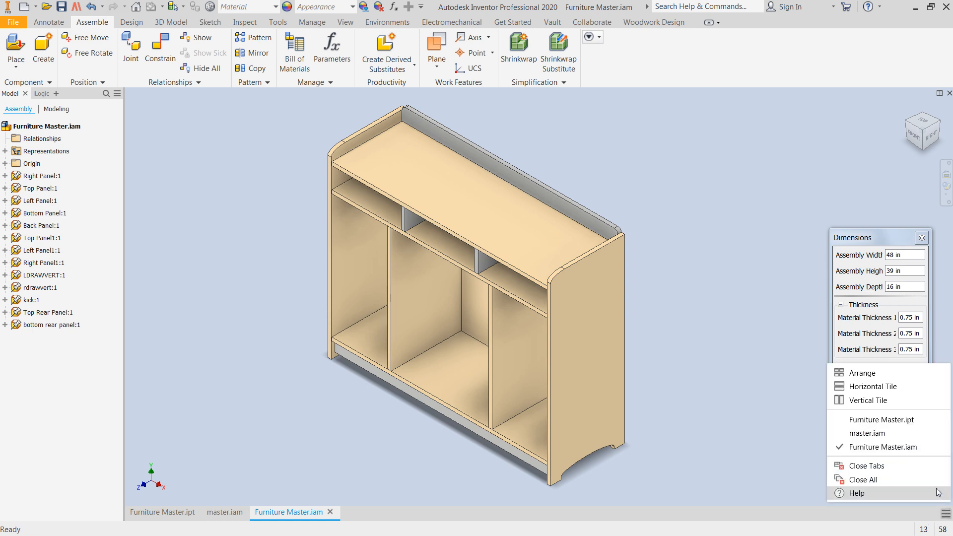
pyautogui.click(870, 400)
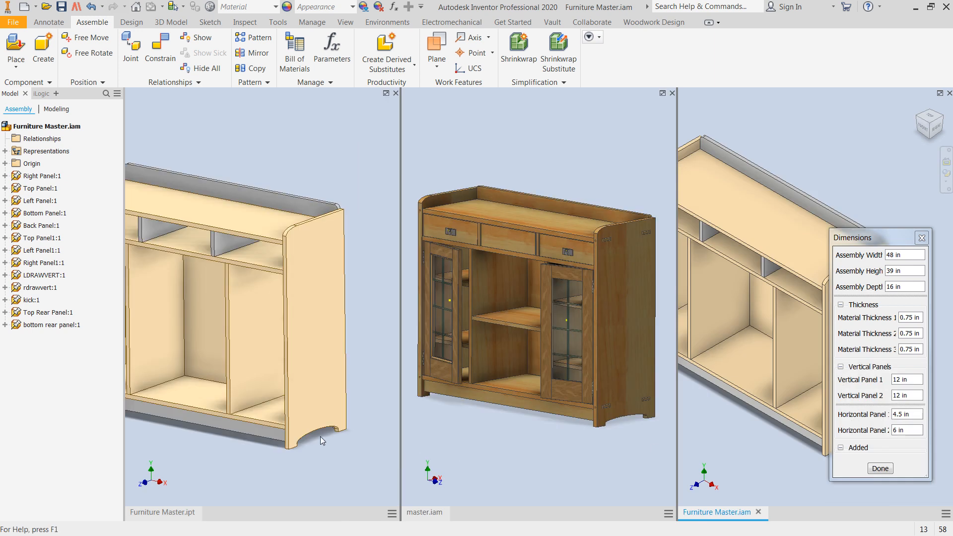
pyautogui.click(336, 379)
pyautogui.moveTo(314, 354); pyautogui.dragTo(355, 352, button='middle')
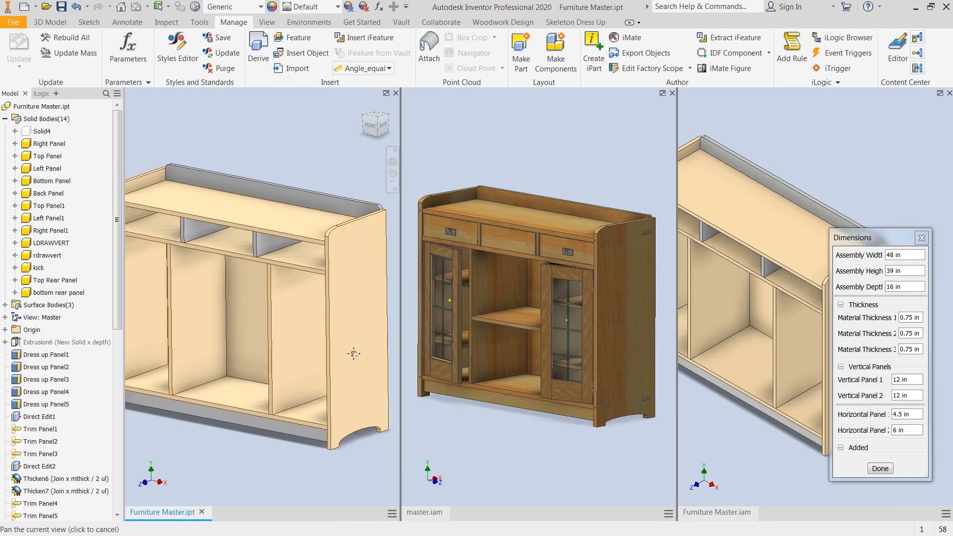
pyautogui.scroll(-2, 350, 348)
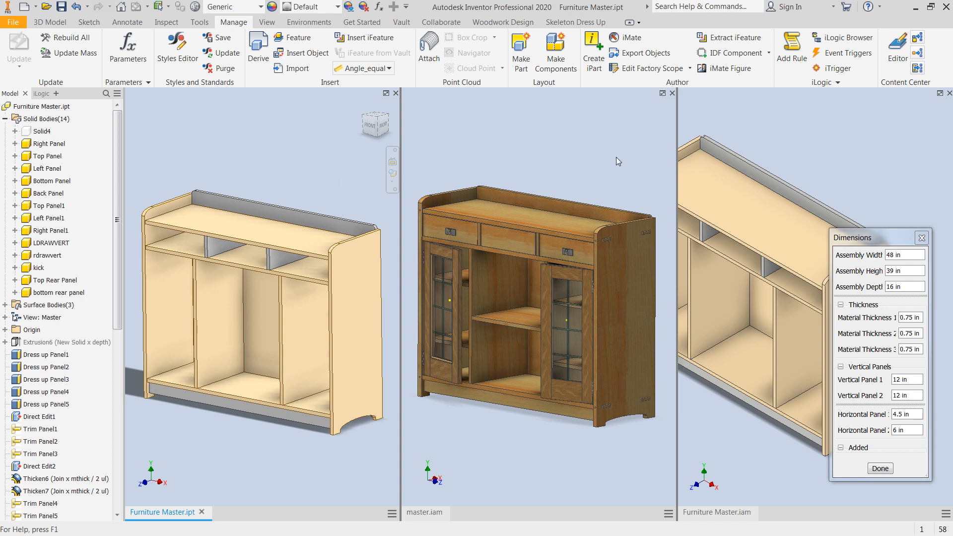
# - Activate the Furniture Master.iam view, move the Dimensions form clear of it and orbit the assembly to an angle similar to the part's
pyautogui.click(569, 142)
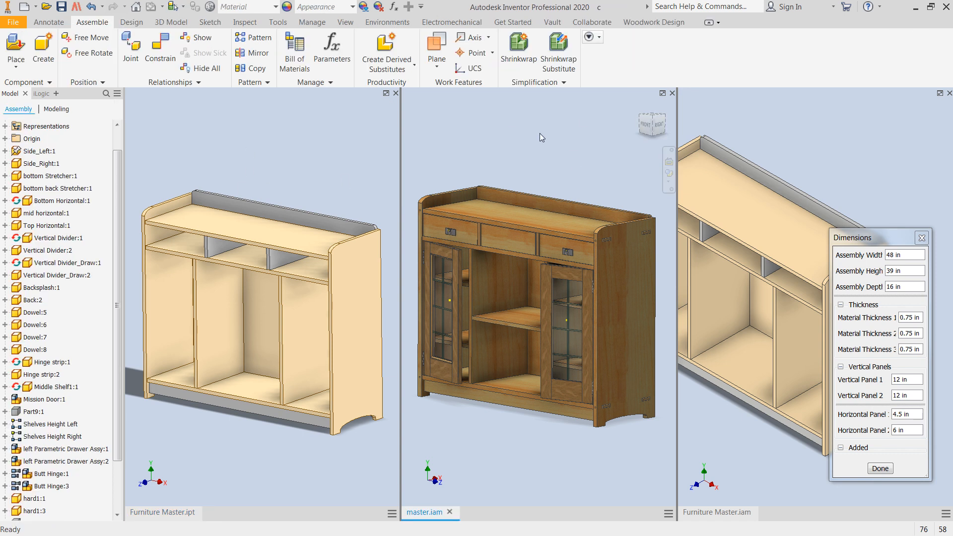
pyautogui.click(860, 139)
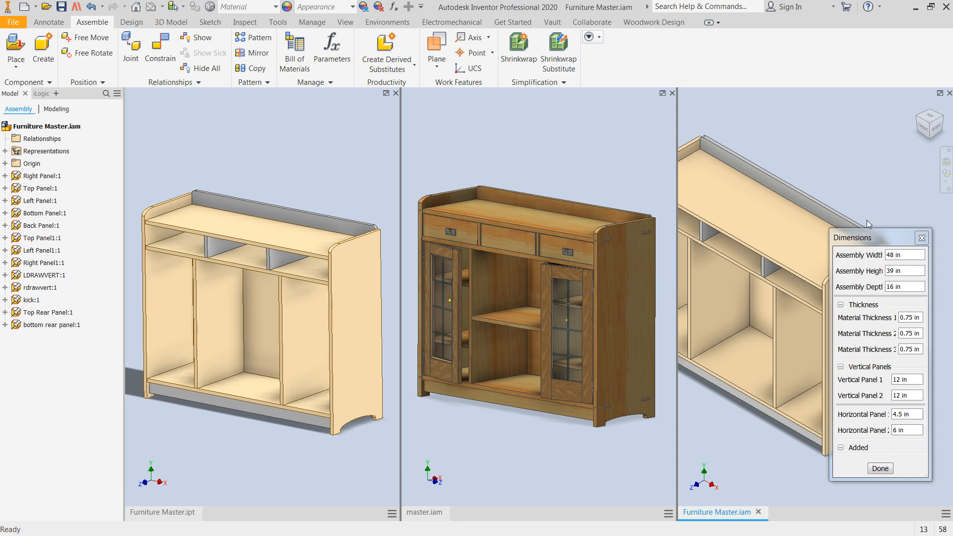
pyautogui.moveTo(875, 239); pyautogui.dragTo(294, 403)
pyautogui.moveTo(844, 323); pyautogui.dragTo(894, 344, button='middle')
pyautogui.press('F4')
pyautogui.moveTo(824, 283); pyautogui.dragTo(835, 241)
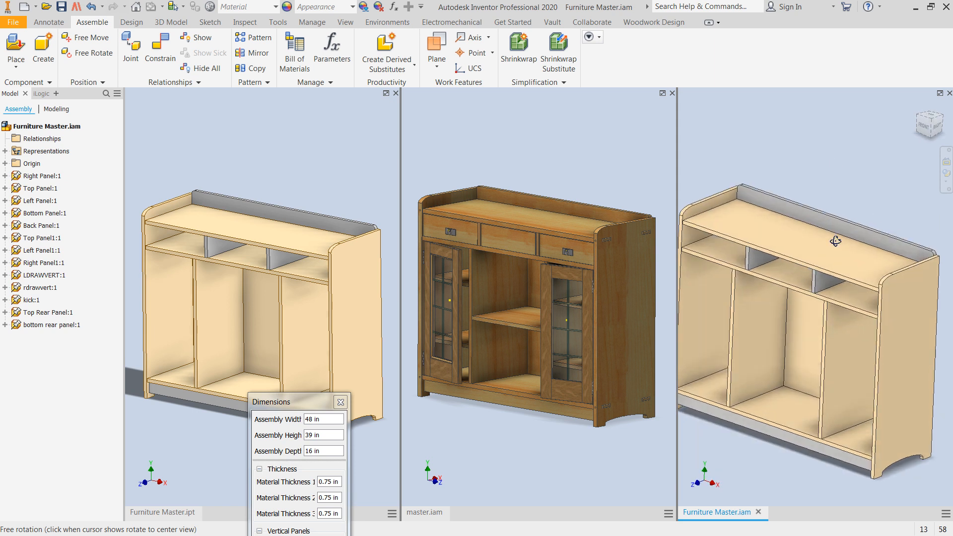
# - Close master.iam, leaving the Furniture Master part and assembly side by side, and make the part active
pyautogui.click(672, 93)
pyautogui.click(440, 299)
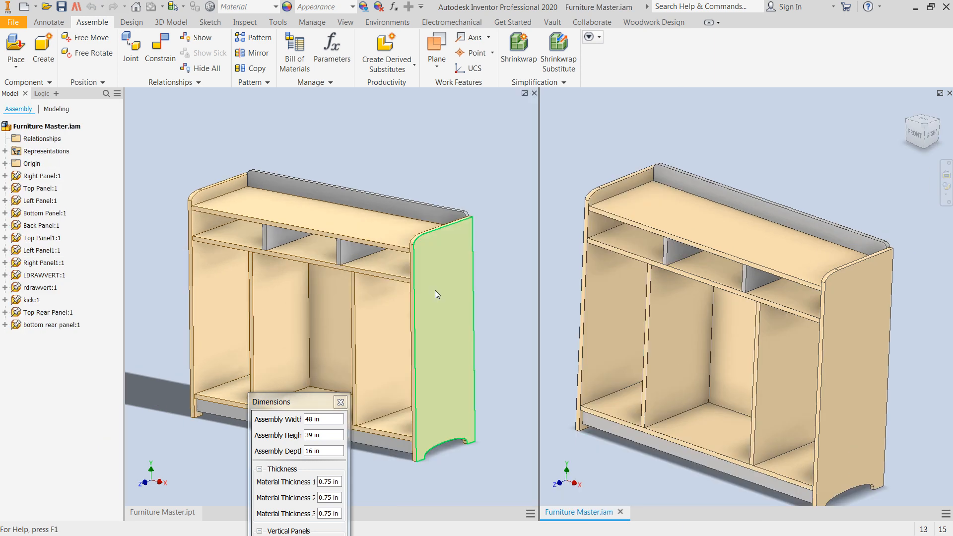
pyautogui.click(404, 271)
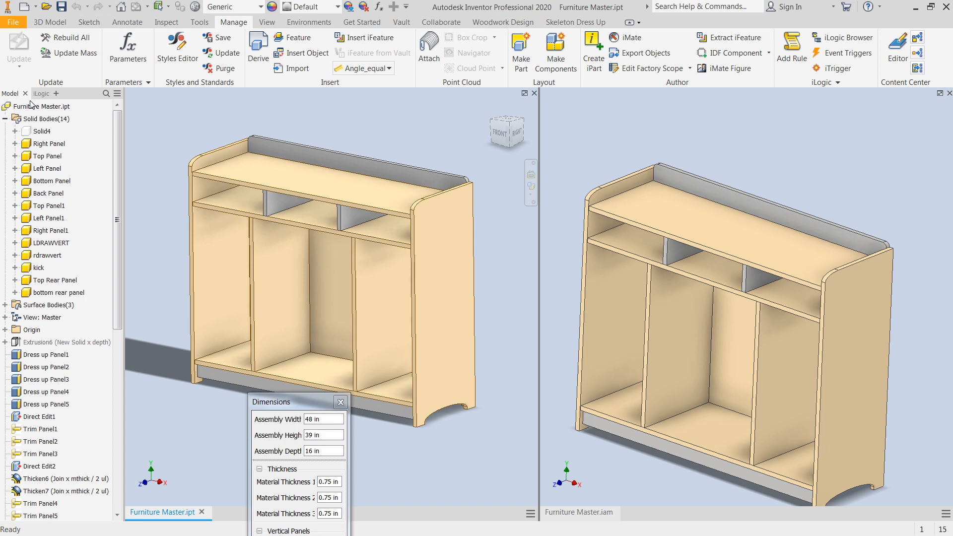
# - Save the Furniture Master.iam assembly together with all its new dependent component files
pyautogui.click(673, 115)
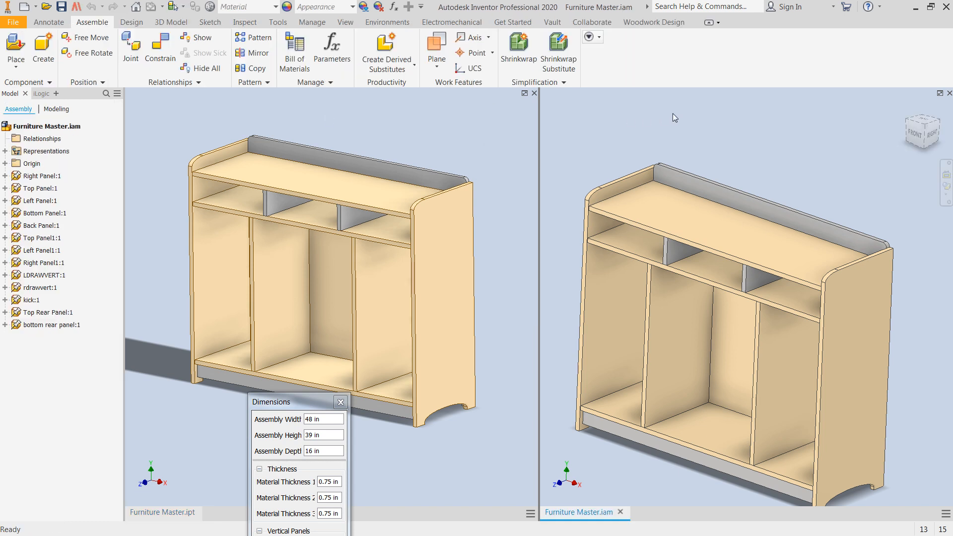
pyautogui.click(61, 7)
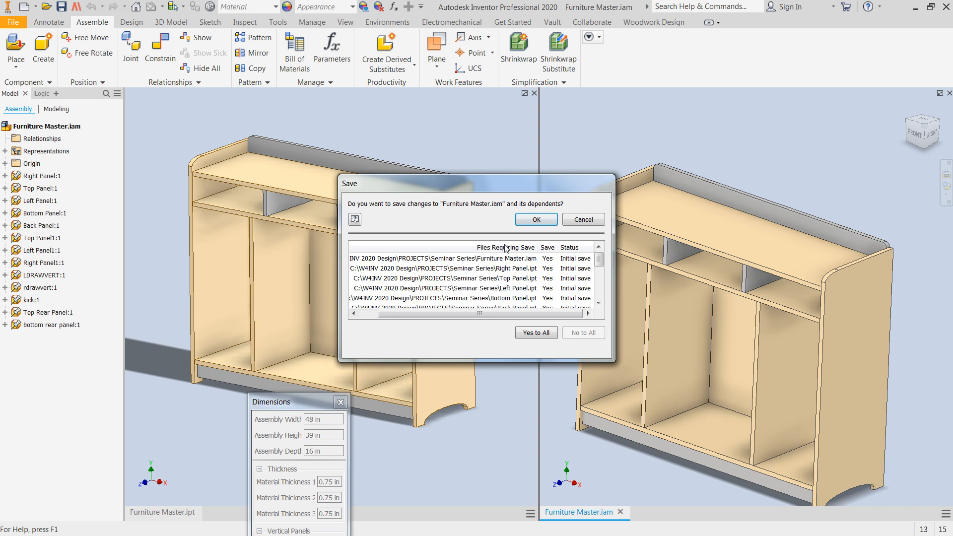
pyautogui.moveTo(612, 362); pyautogui.dragTo(734, 491)
pyautogui.click(661, 220)
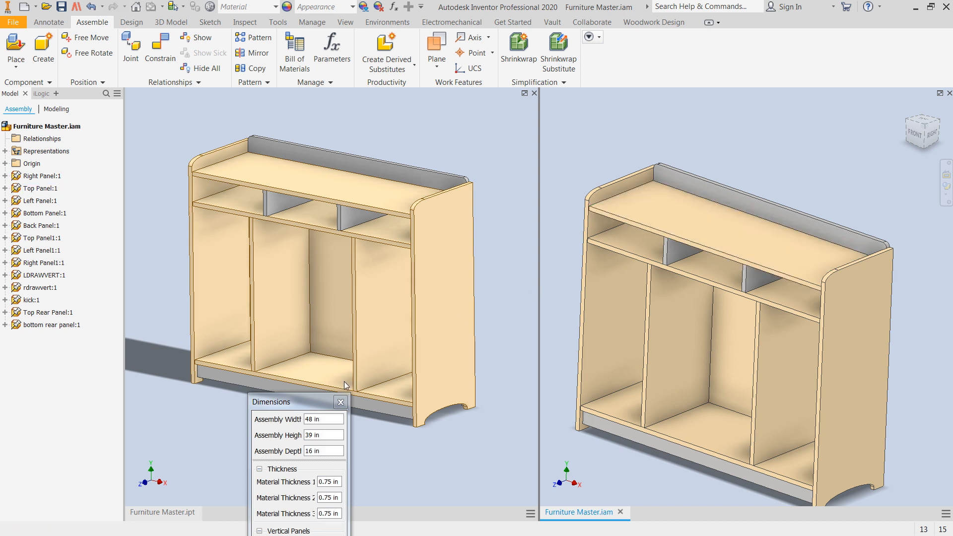
# - Set the Assembly Width to 55 in in the Dimensions form and update the Furniture Master.iam assembly
pyautogui.moveTo(325, 405); pyautogui.dragTo(253, 168)
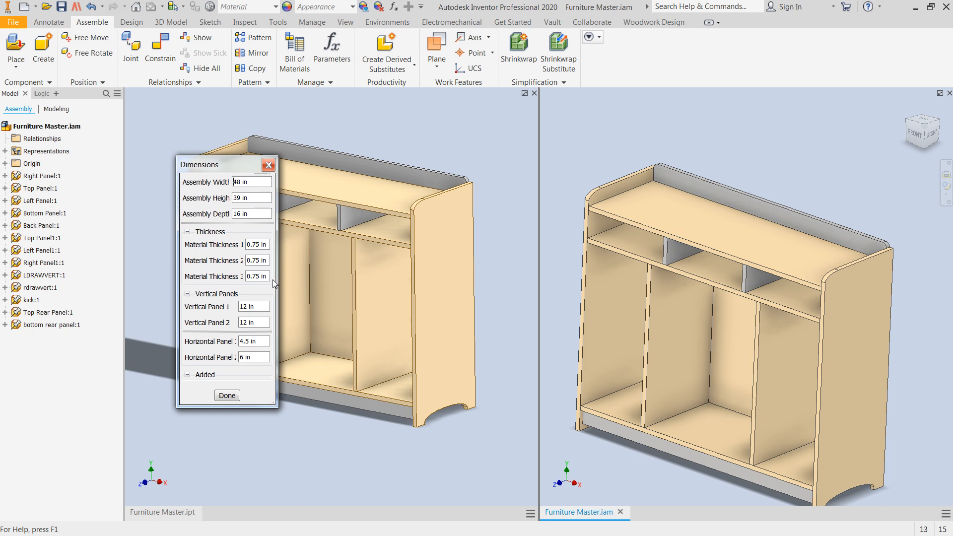
pyautogui.doubleClick(253, 183)
pyautogui.write('55')
pyautogui.press('Return')
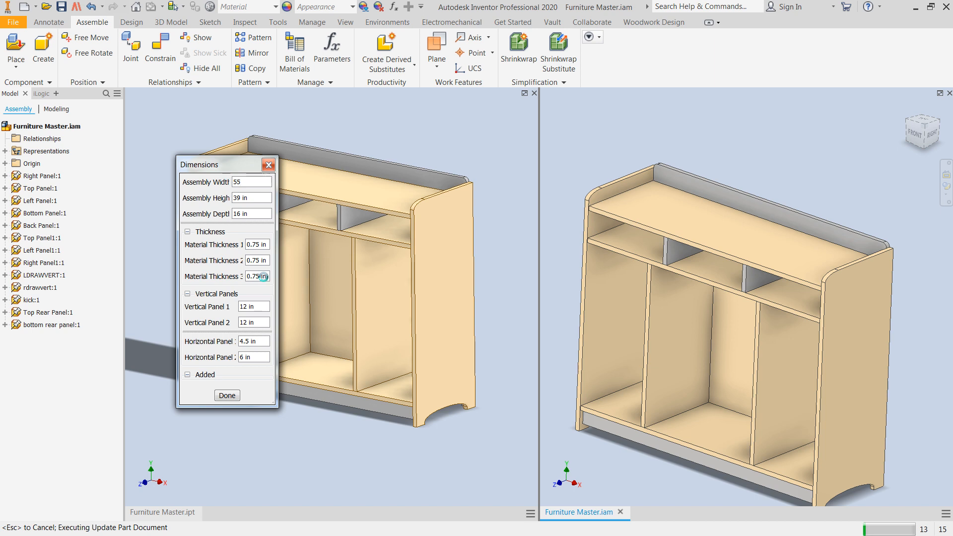
pyautogui.click(150, 7)
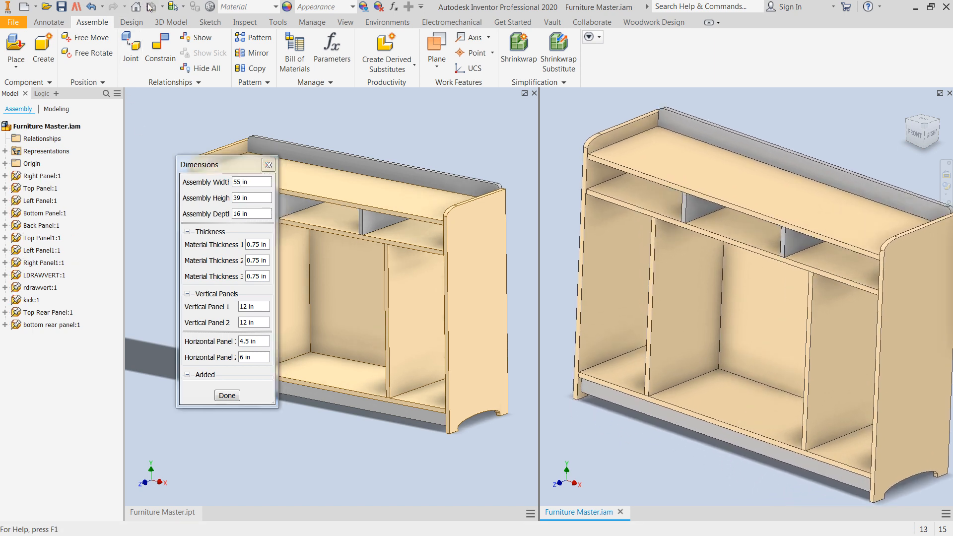
# - Inspect the widened cabinet in the part and assembly views, and expand Furniture Master.iam to fill the workspace
pyautogui.click(412, 244)
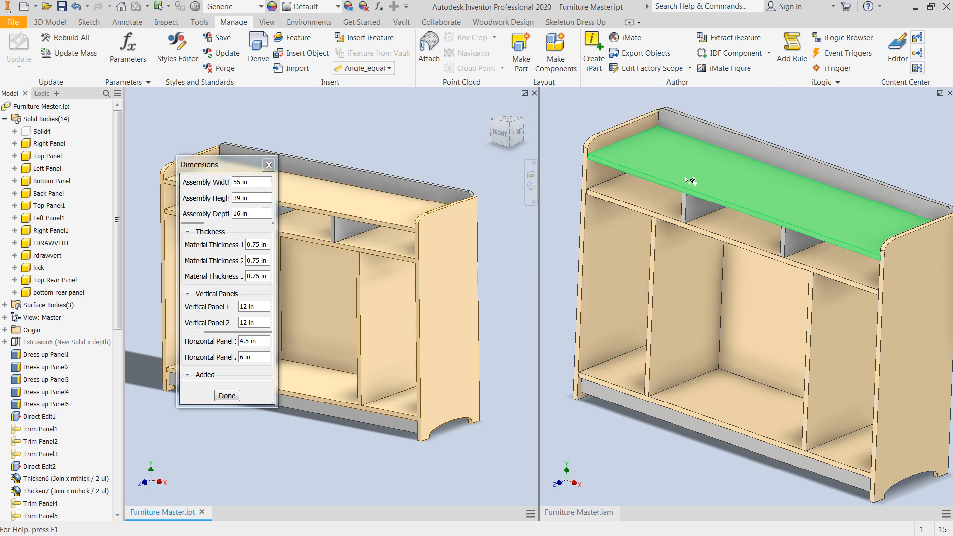
pyautogui.click(654, 178)
pyautogui.moveTo(654, 178); pyautogui.dragTo(664, 183, button='middle')
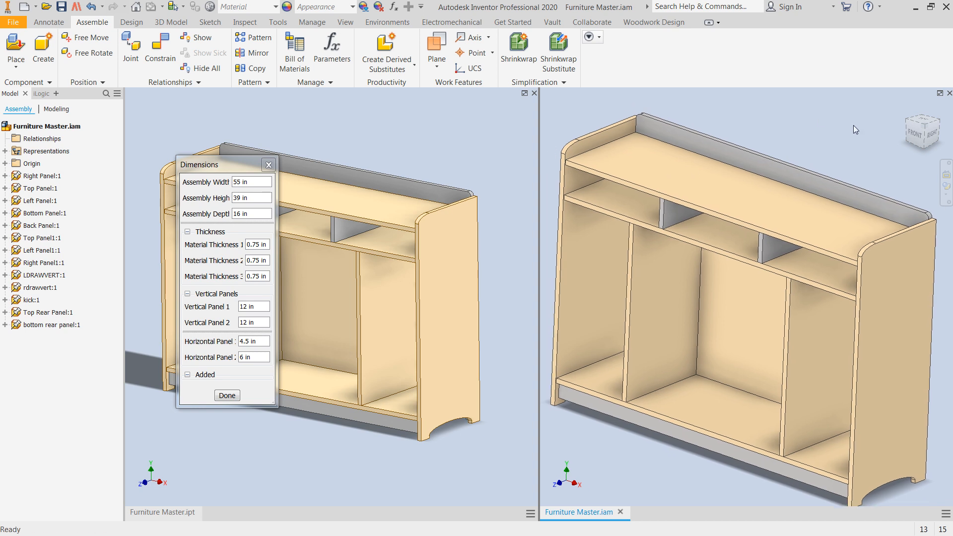
pyautogui.click(940, 94)
pyautogui.press('F4')
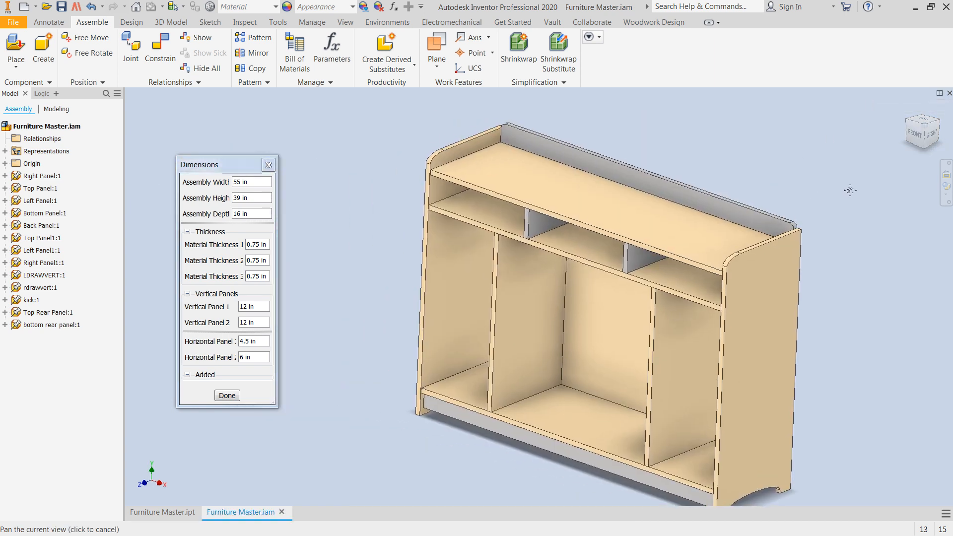
# - Assign the Board material MDF (Medium Density Fiberboard) to all parts of the cabinet assembly with the Woodwork Design tools
pyautogui.moveTo(655, 197); pyautogui.dragTo(594, 202)
pyautogui.keyDown('shift'); pyautogui.moveTo(594, 202); pyautogui.dragTo(513, 253, button='middle'); pyautogui.keyUp('shift')
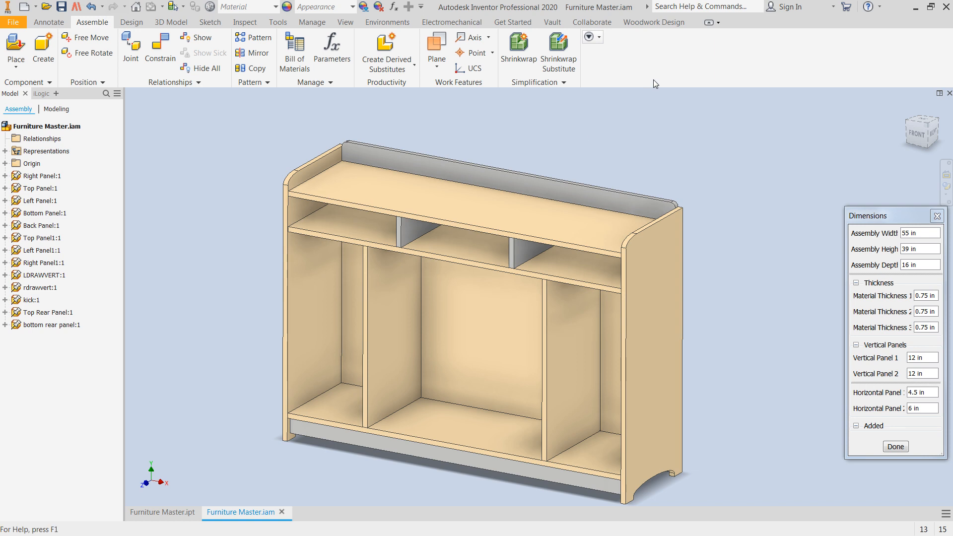
pyautogui.click(653, 23)
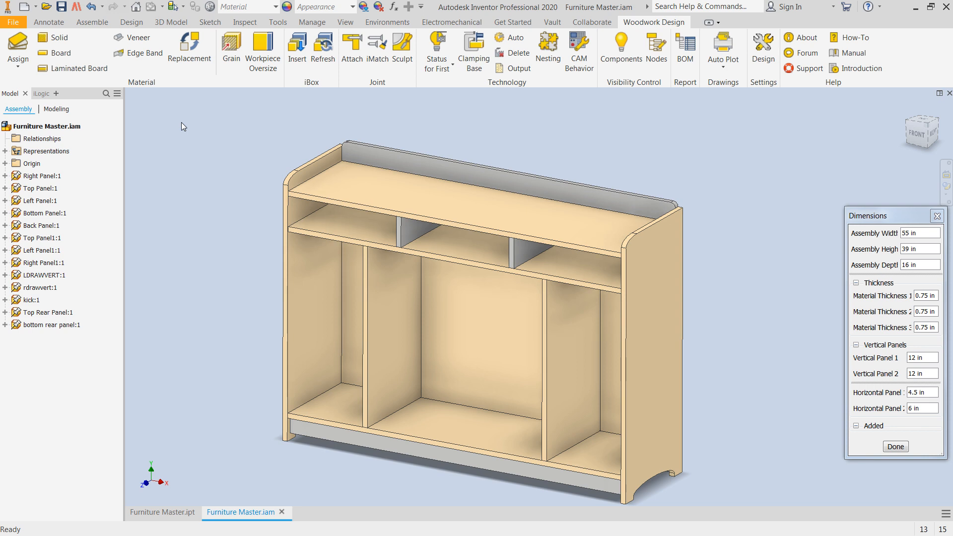
pyautogui.click(25, 43)
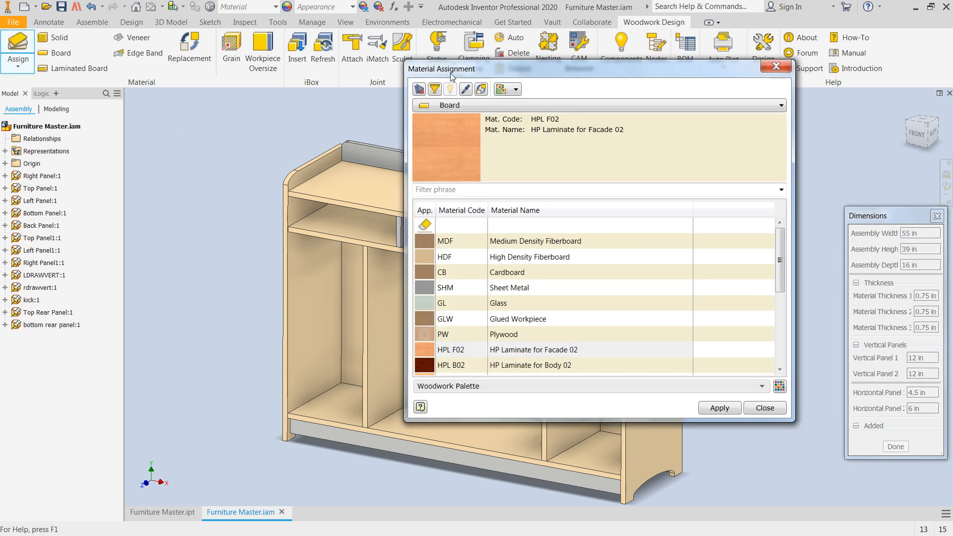
pyautogui.moveTo(475, 74); pyautogui.dragTo(113, 44)
pyautogui.click(110, 75)
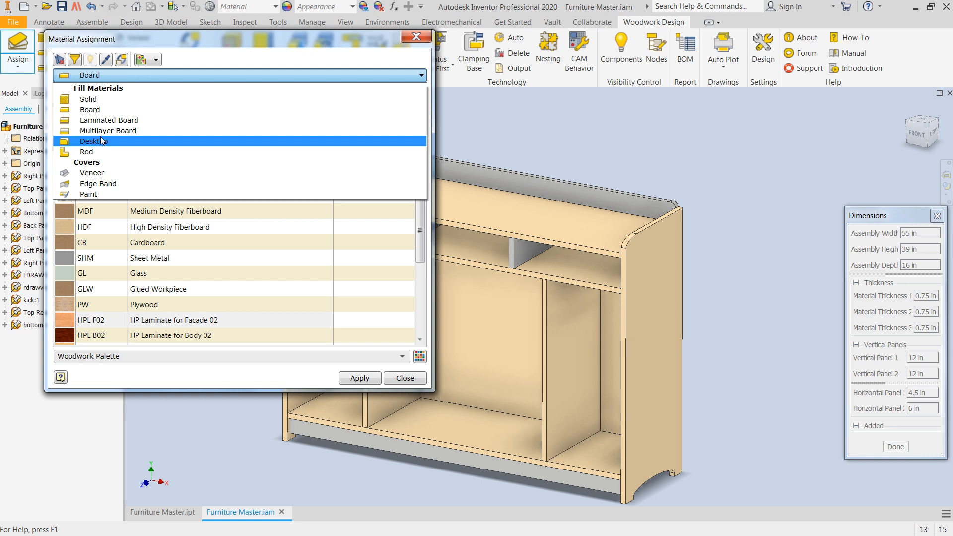
pyautogui.click(97, 111)
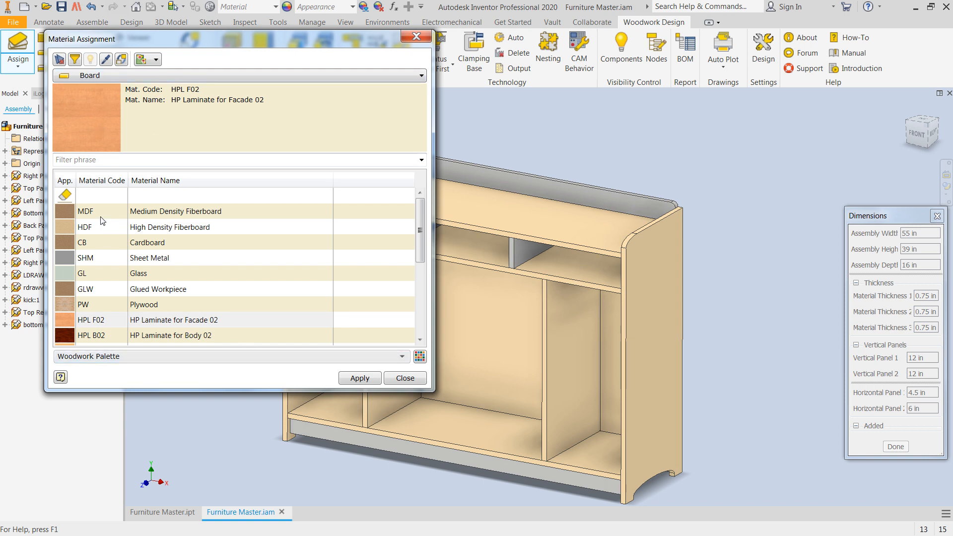
pyautogui.click(73, 213)
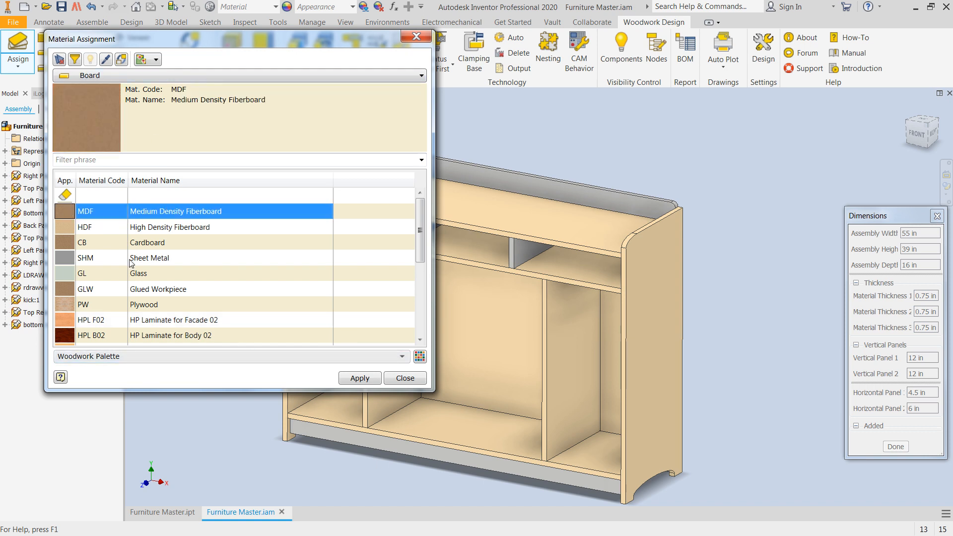
pyautogui.click(362, 380)
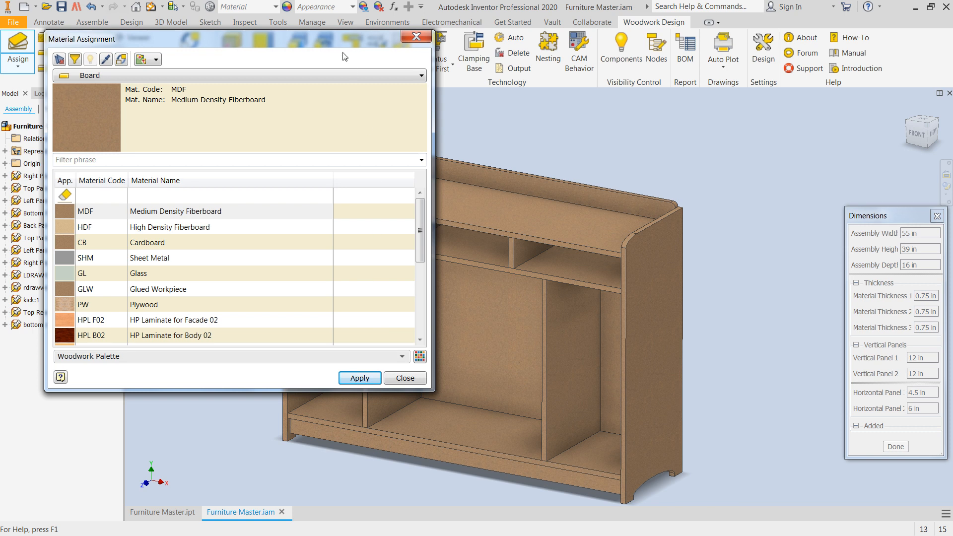
# - Close the material assignment and examine the applied board material on the cabinet's top and side panels up close
pyautogui.moveTo(338, 46); pyautogui.dragTo(358, 20)
pyautogui.click(172, 52)
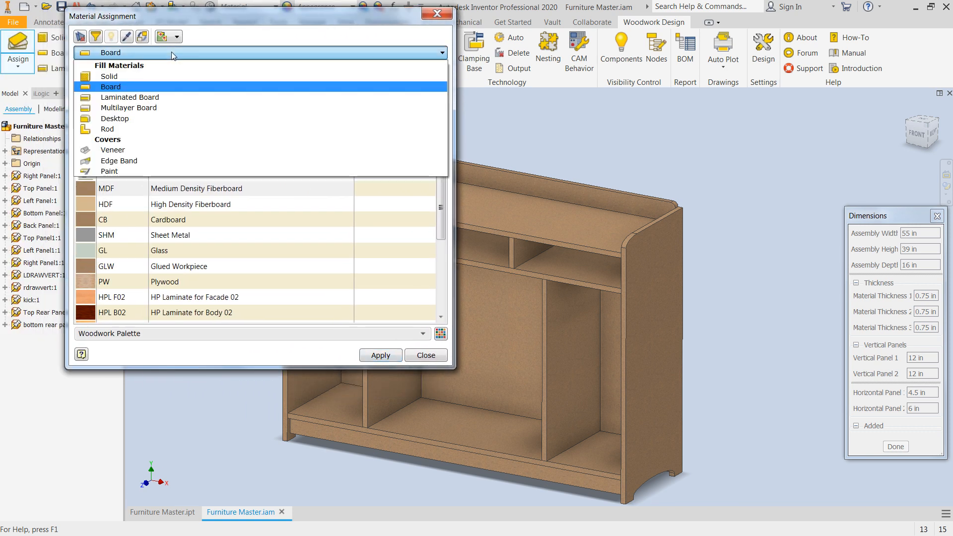
pyautogui.click(436, 15)
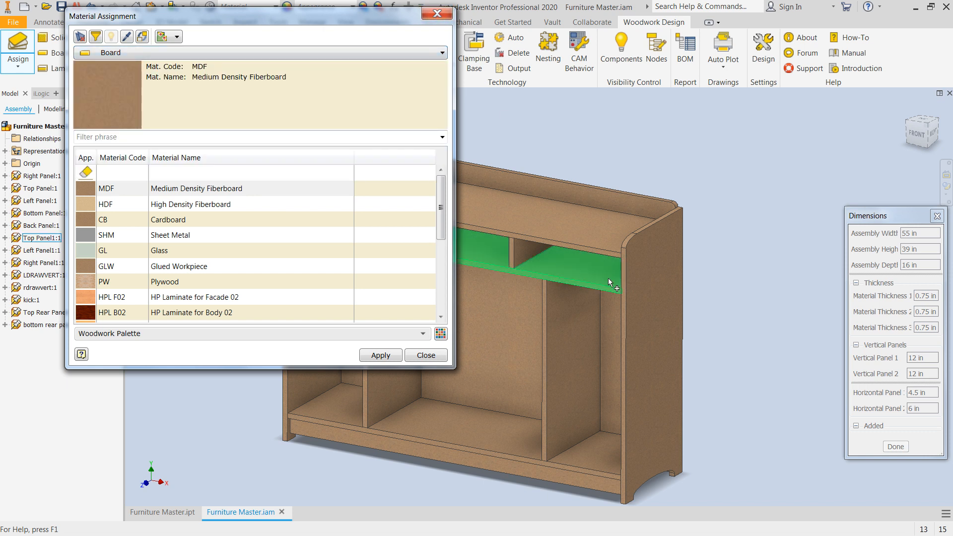
pyautogui.click(437, 14)
pyautogui.scroll(6, 627, 247)
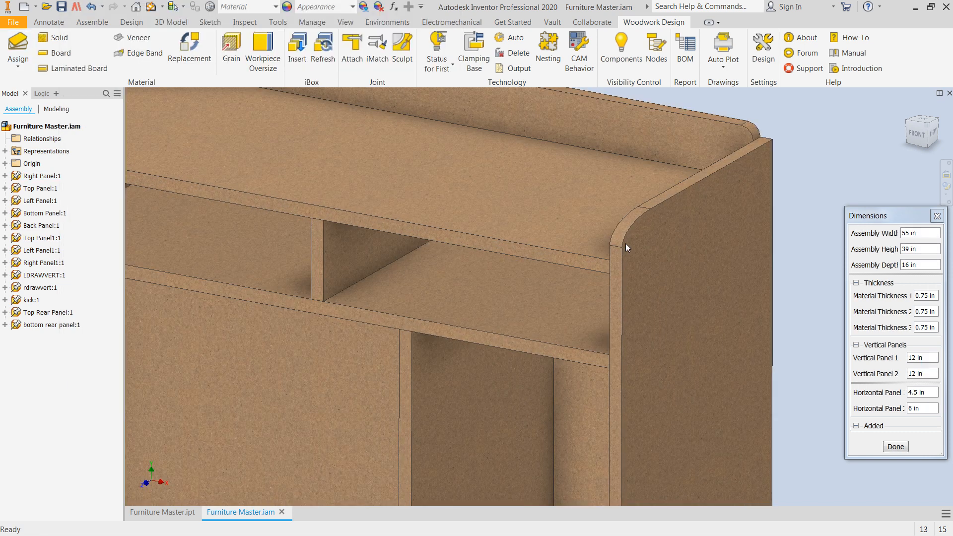
pyautogui.scroll(2, 631, 227)
pyautogui.scroll(-5, 661, 412)
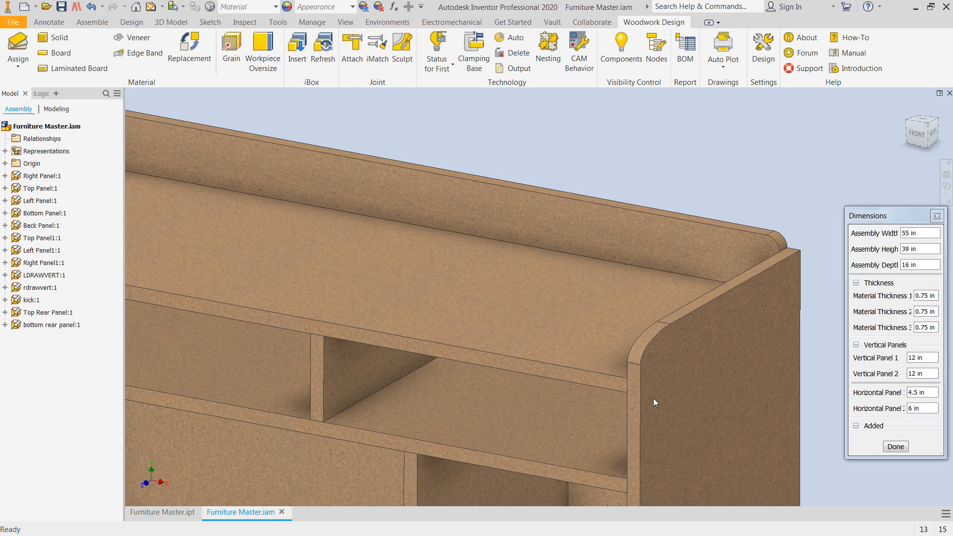
pyautogui.scroll(-6, 654, 398)
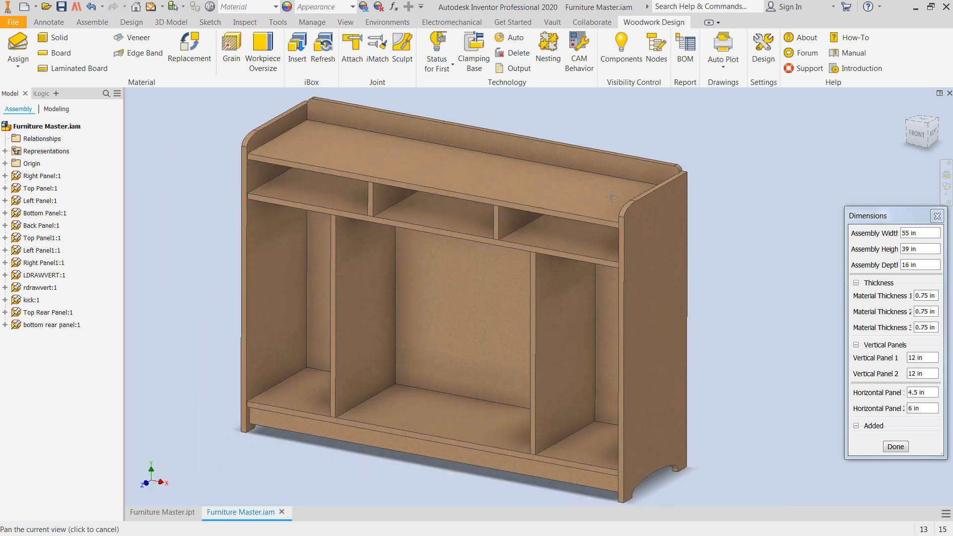
# - Choose the Laminated Board material LHDF (Laminated High Density Fiberboard) in color Oakqtr, Qak Red Quartered, for assignment
pyautogui.click(24, 46)
pyautogui.click(135, 50)
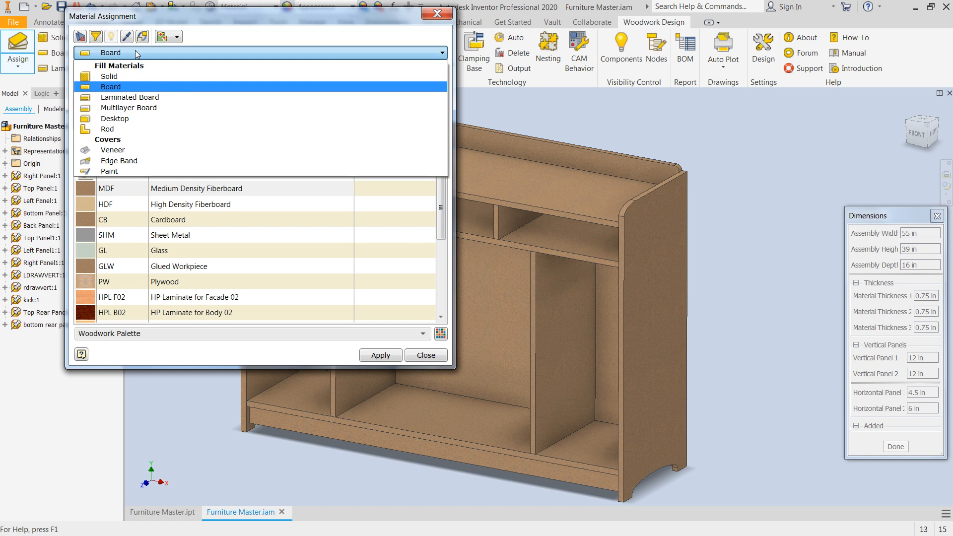
pyautogui.click(127, 93)
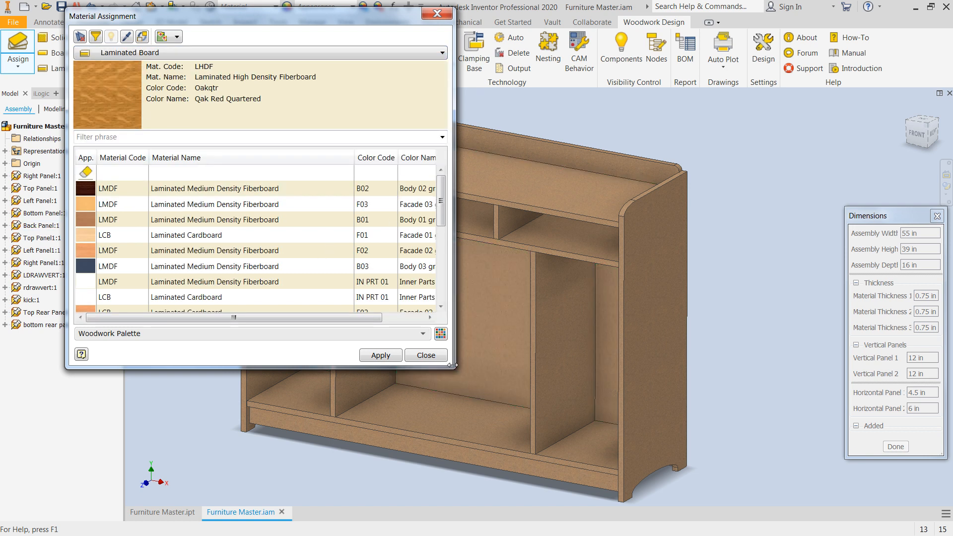
pyautogui.moveTo(453, 369); pyautogui.dragTo(701, 516)
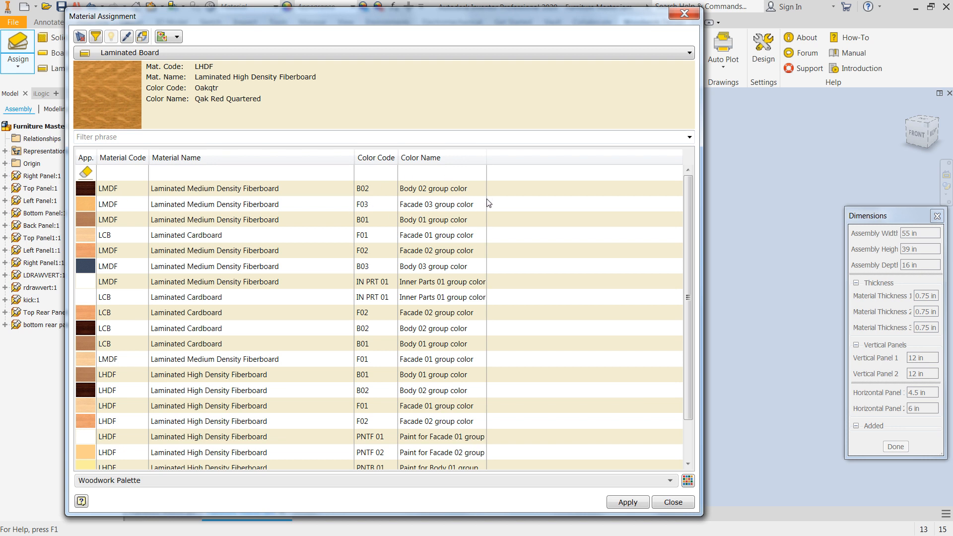
pyautogui.moveTo(689, 201); pyautogui.dragTo(715, 278)
pyautogui.click(433, 459)
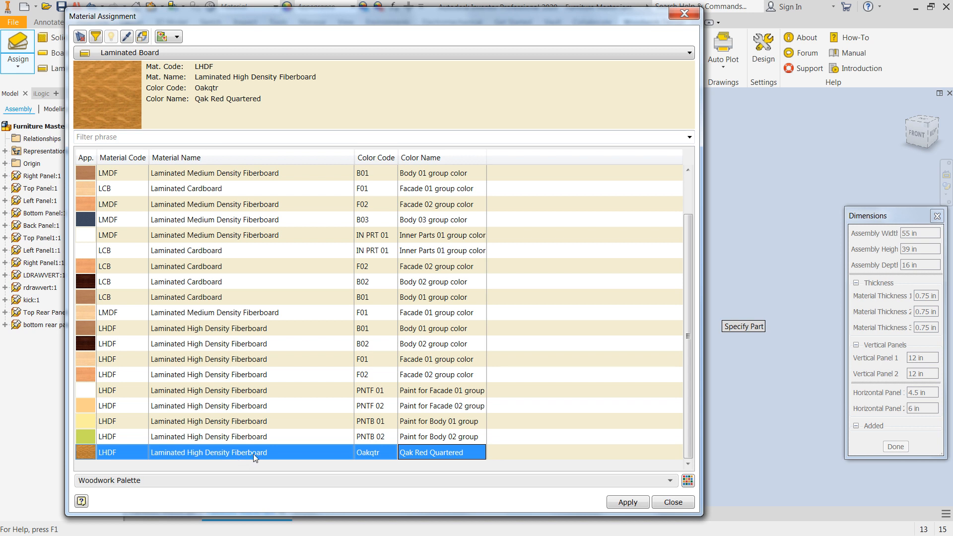
pyautogui.moveTo(701, 135); pyautogui.dragTo(257, 123)
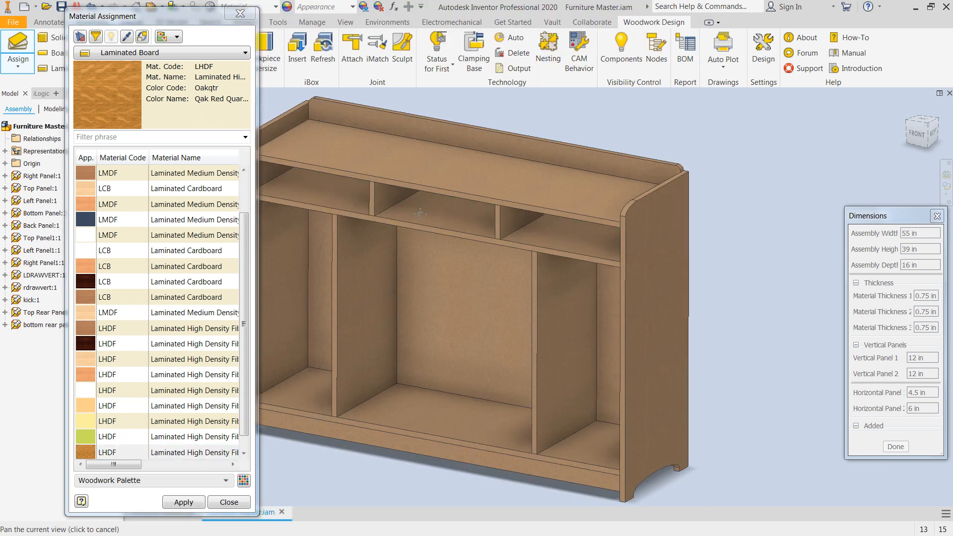
# - Apply the chosen oak laminated board to the two outer side panels and the two tall inner vertical panels
pyautogui.moveTo(415, 211); pyautogui.dragTo(484, 221, button='middle')
pyautogui.click(327, 254)
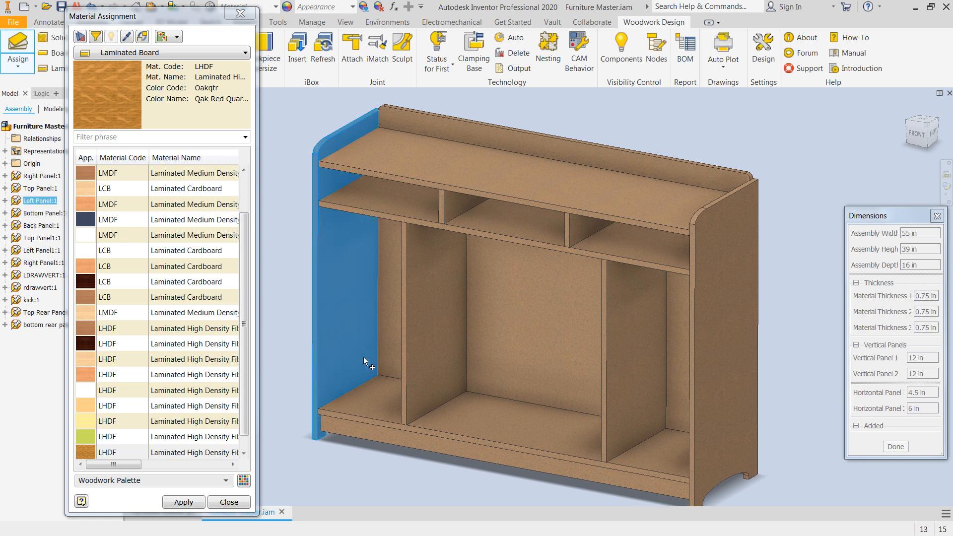
pyautogui.click(426, 294)
pyautogui.click(637, 312)
pyautogui.click(737, 350)
pyautogui.click(181, 501)
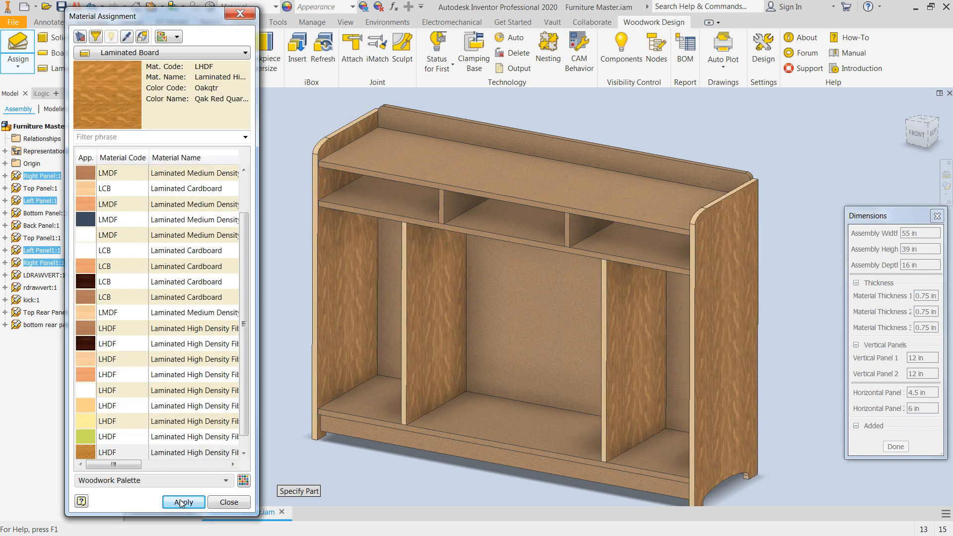
# - Inspect the oak side panels and choose LMDF (Laminated Medium Density Fiberboard) in color F02, Facade 02 group color
pyautogui.scroll(2, 642, 132)
pyautogui.moveTo(676, 135); pyautogui.dragTo(626, 164, button='middle')
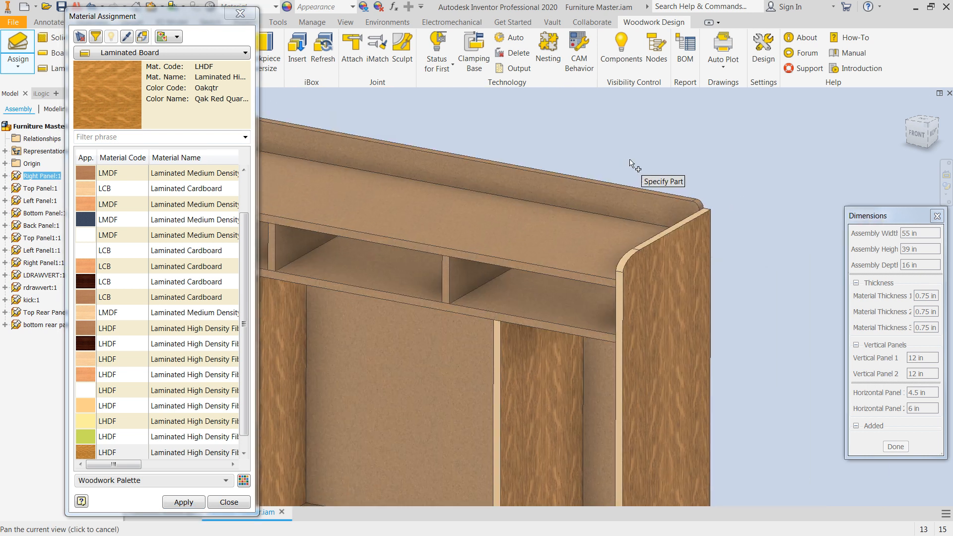
pyautogui.scroll(4, 645, 173)
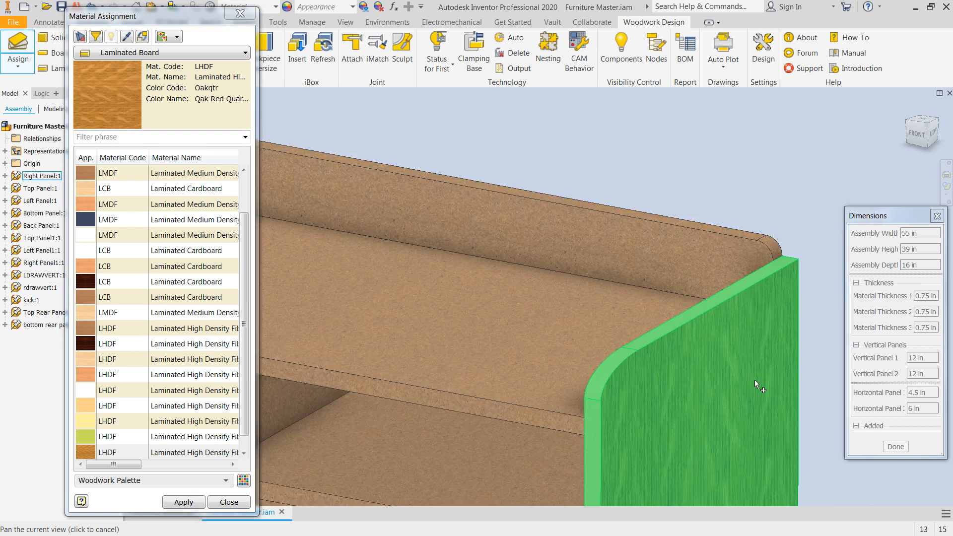
pyautogui.scroll(-3, 796, 196)
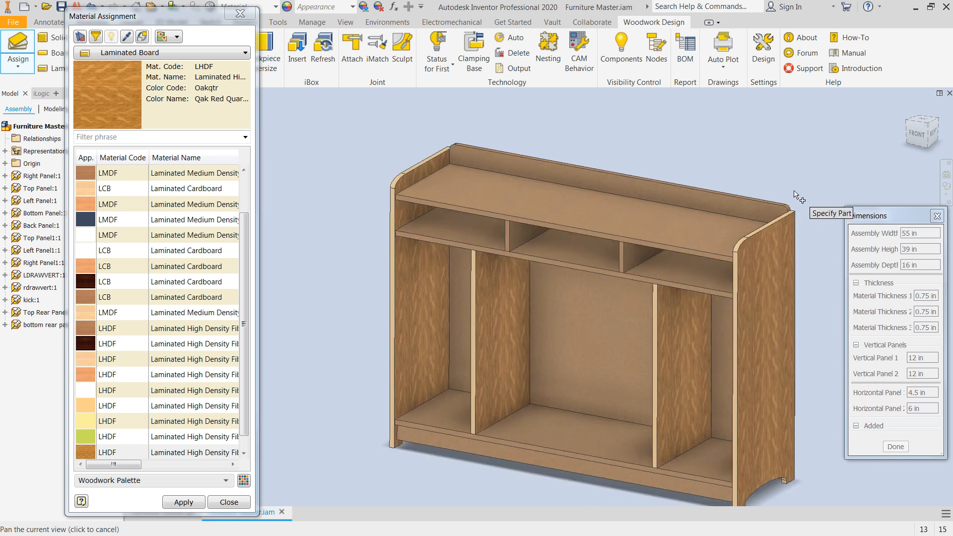
pyautogui.keyDown('shift'); pyautogui.moveTo(542, 311); pyautogui.dragTo(486, 304, button='middle'); pyautogui.keyUp('shift')
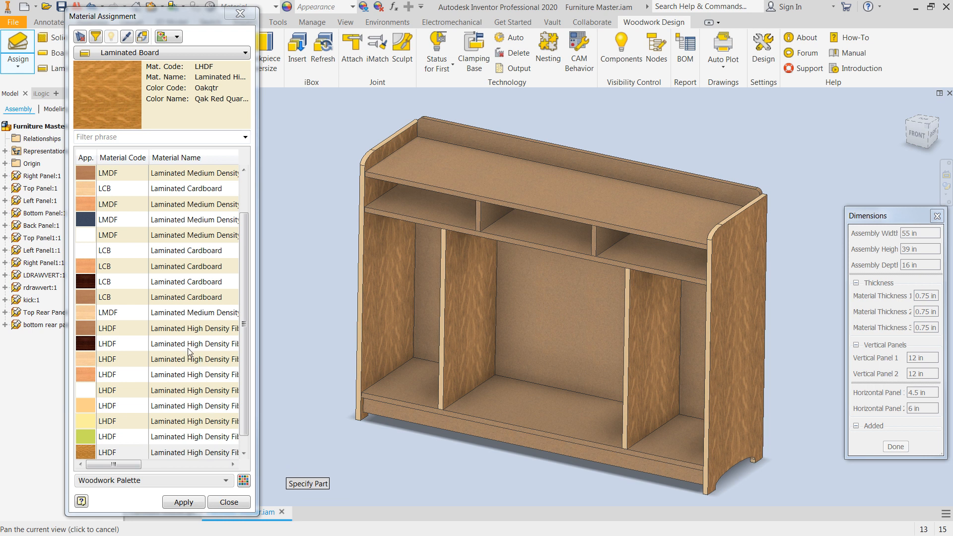
pyautogui.click(89, 205)
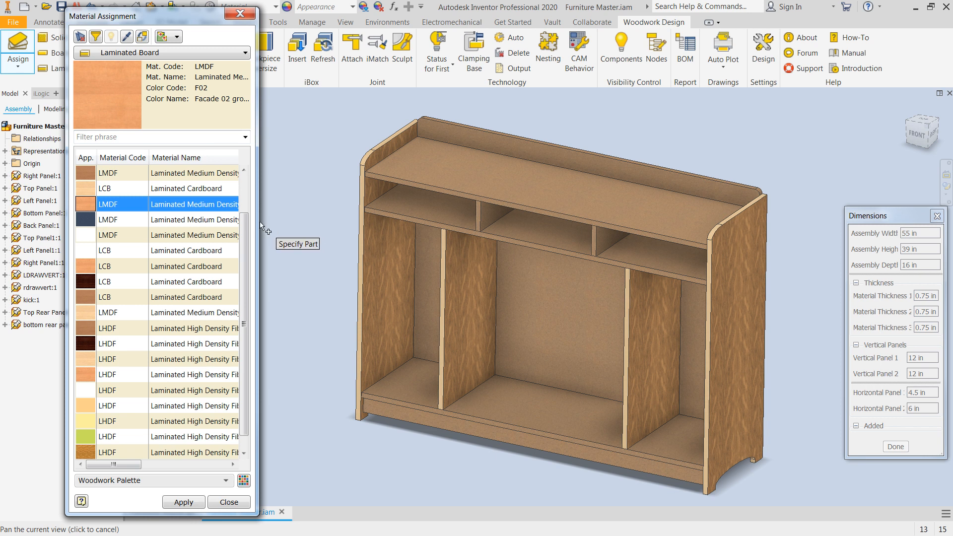
pyautogui.moveTo(257, 226); pyautogui.dragTo(600, 230)
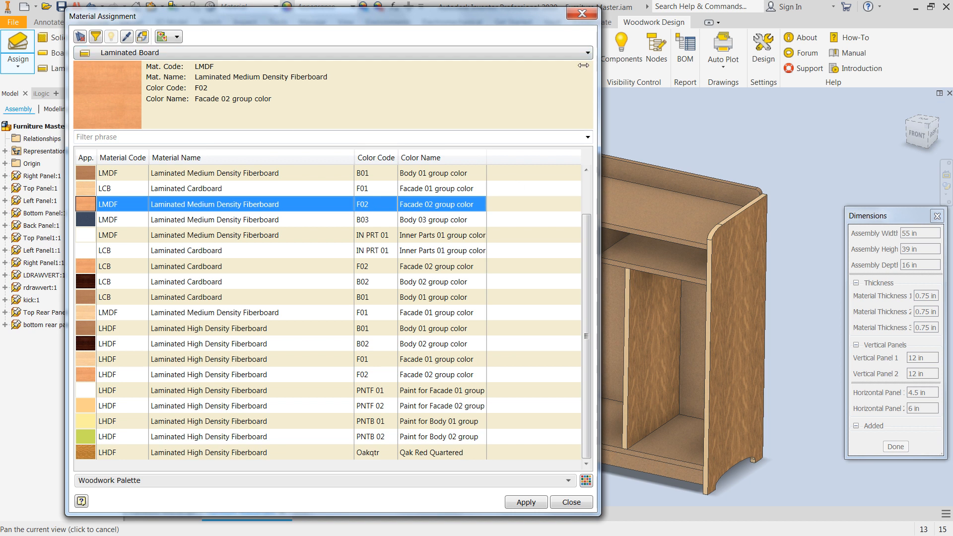
pyautogui.moveTo(599, 65); pyautogui.dragTo(258, 65)
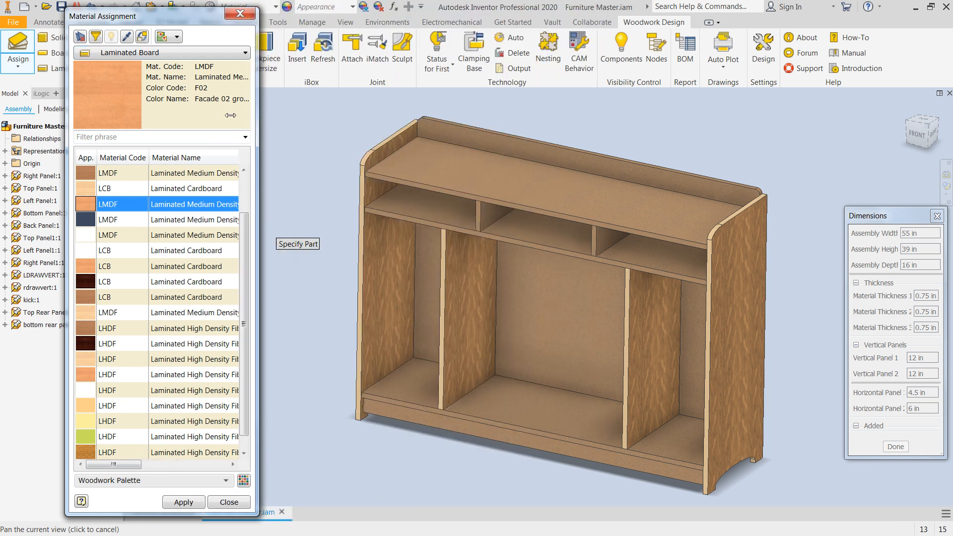
# - Apply the F02 laminated board to the top rear panel, top, shelf, bottom, kick and two small dividers, and close the material assignment
pyautogui.click(514, 149)
pyautogui.click(513, 173)
pyautogui.click(526, 231)
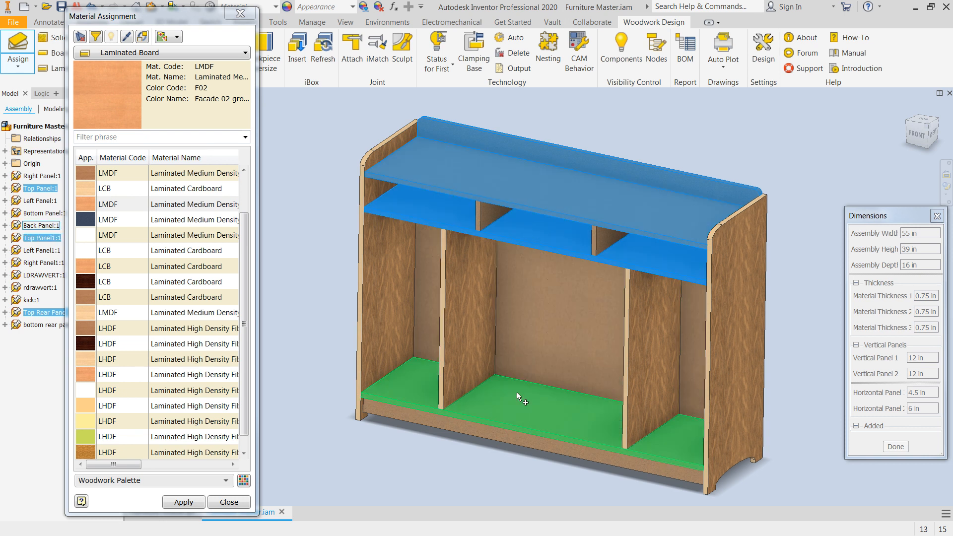
pyautogui.click(515, 397)
pyautogui.click(510, 433)
pyautogui.click(608, 240)
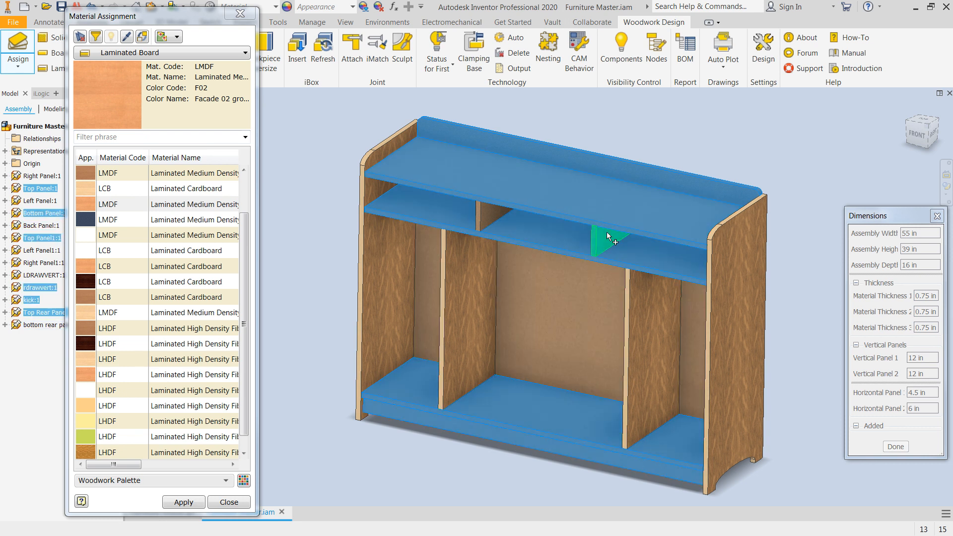
pyautogui.click(498, 218)
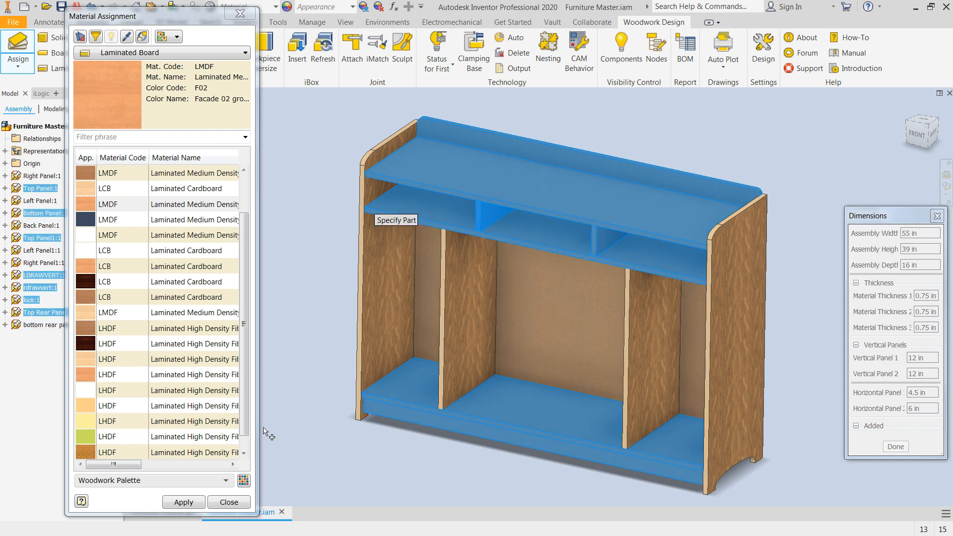
pyautogui.click(184, 502)
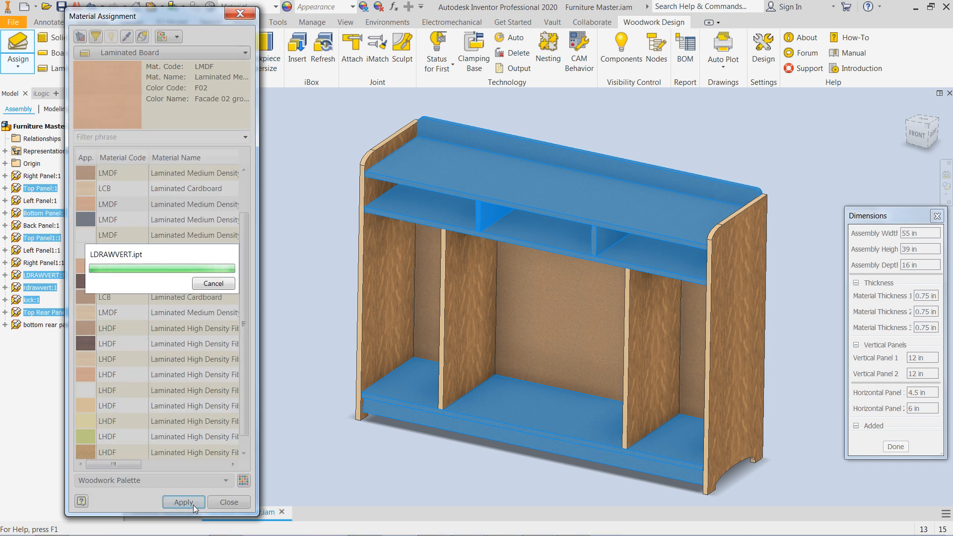
pyautogui.click(228, 502)
# - Check the laminated panels and save the Furniture Master.iam assembly together with its changed components
pyautogui.scroll(4, 407, 397)
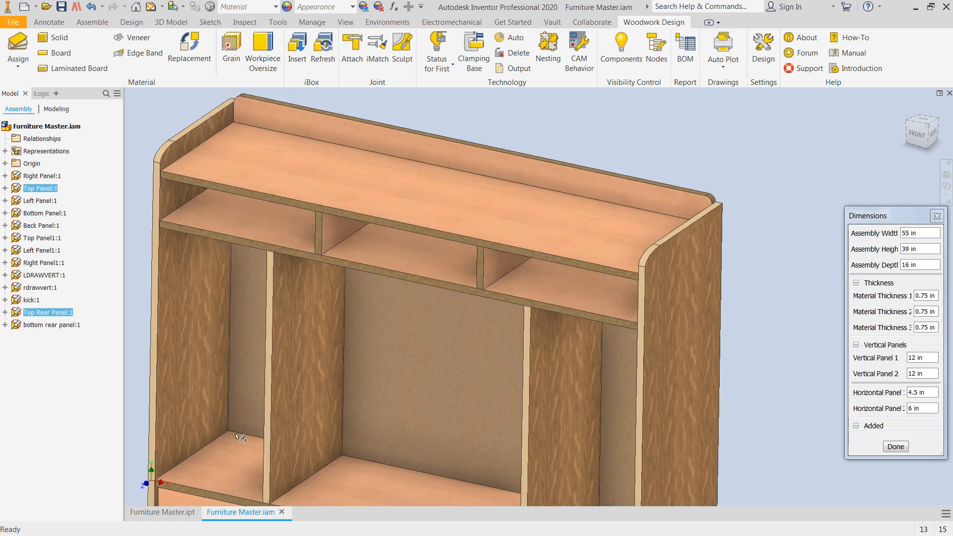
pyautogui.scroll(-1, 373, 303)
pyautogui.moveTo(378, 283); pyautogui.dragTo(419, 213, button='middle')
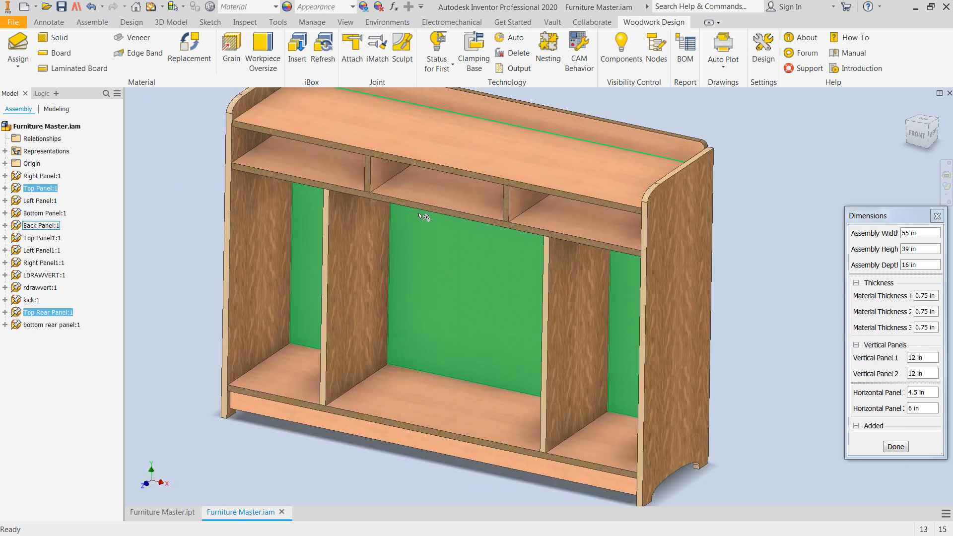
pyautogui.click(61, 7)
pyautogui.click(530, 220)
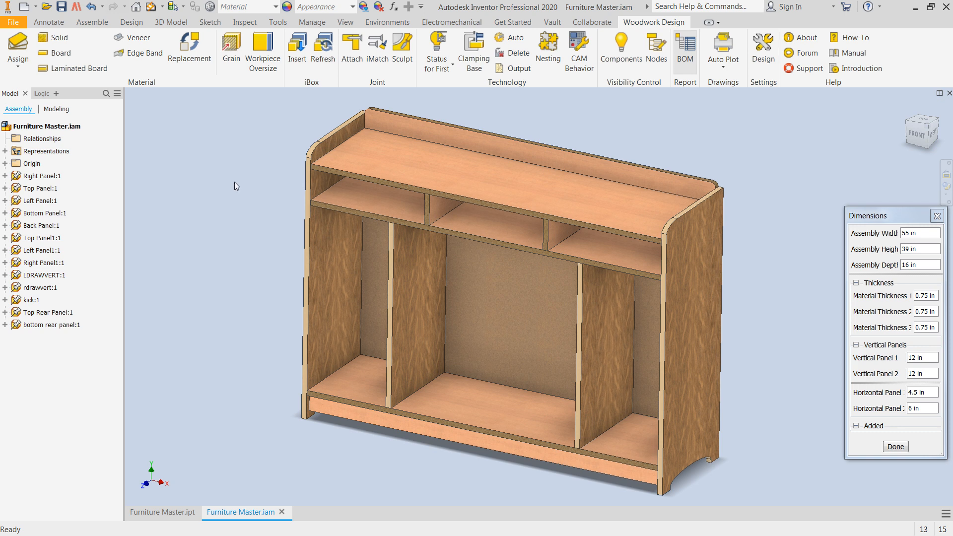
# - Choose the PVC edge band in color IN PRT 01, Inner Parts 01 group color, 0.024 in thick, with the Sink cover position
pyautogui.click(26, 47)
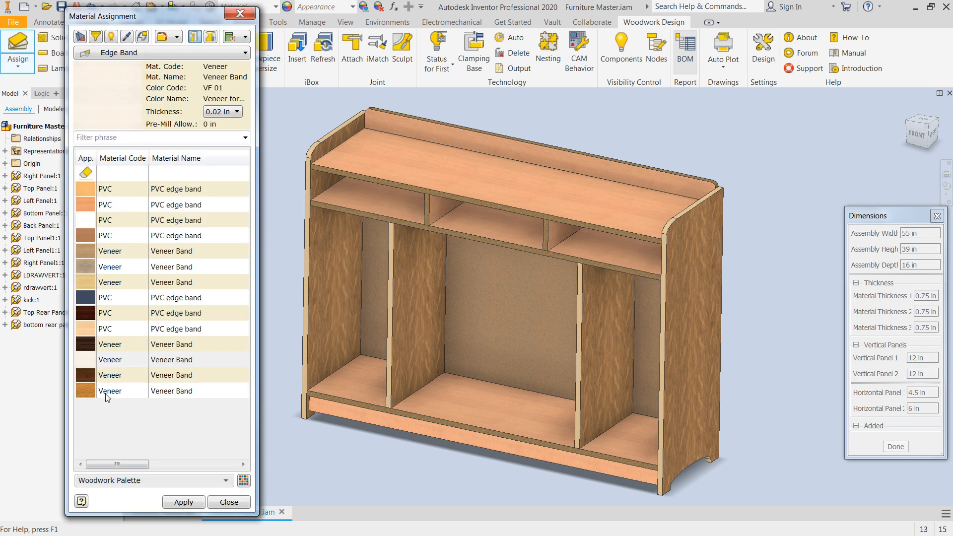
pyautogui.click(118, 53)
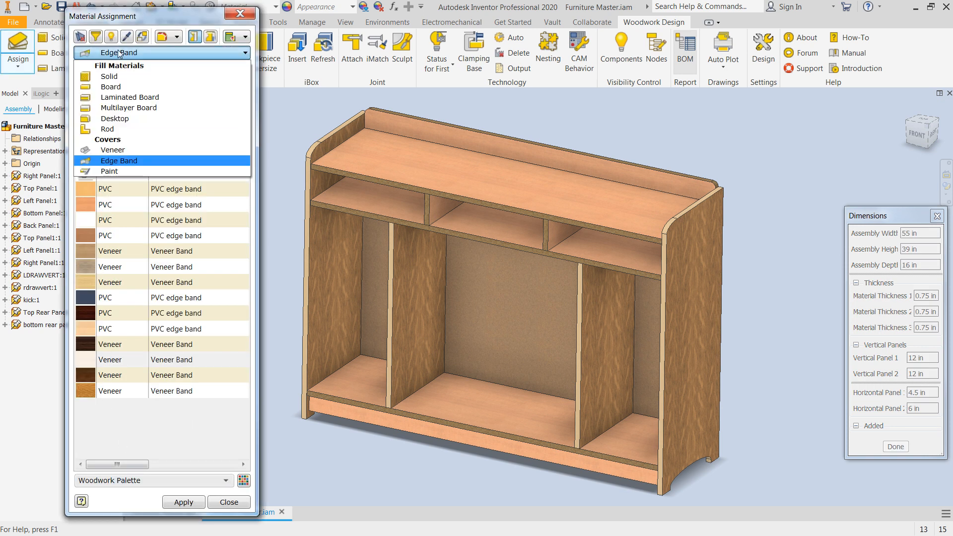
pyautogui.click(115, 161)
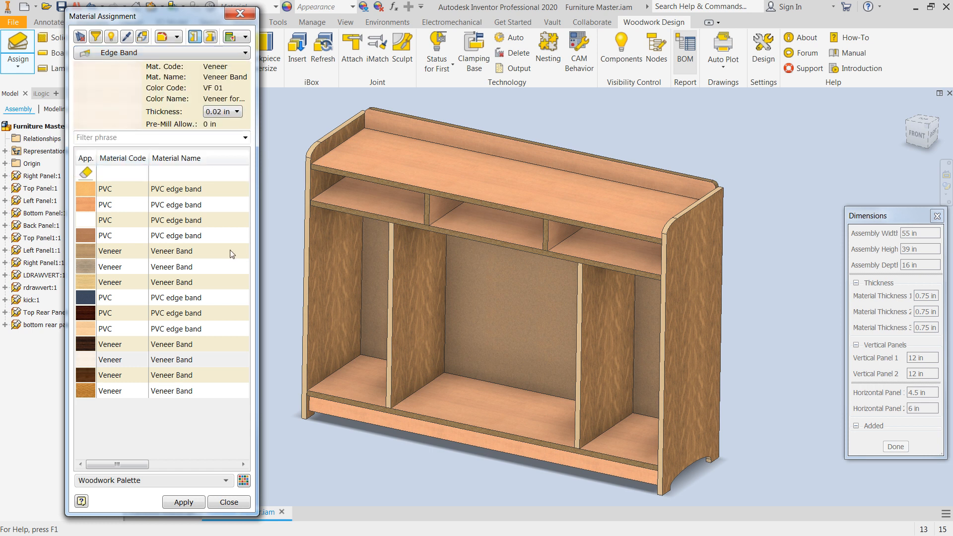
pyautogui.moveTo(259, 242); pyautogui.dragTo(616, 327)
pyautogui.click(183, 221)
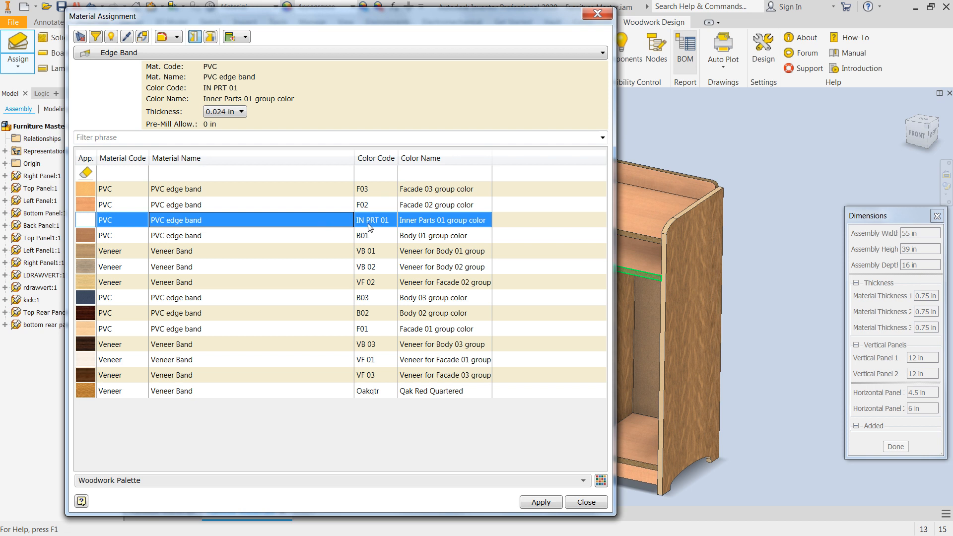
pyautogui.click(242, 112)
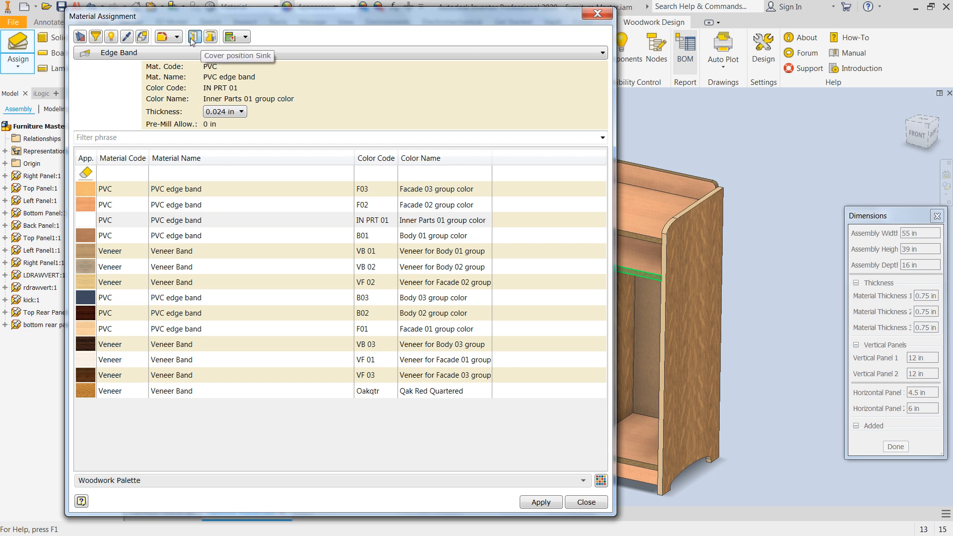
pyautogui.click(192, 39)
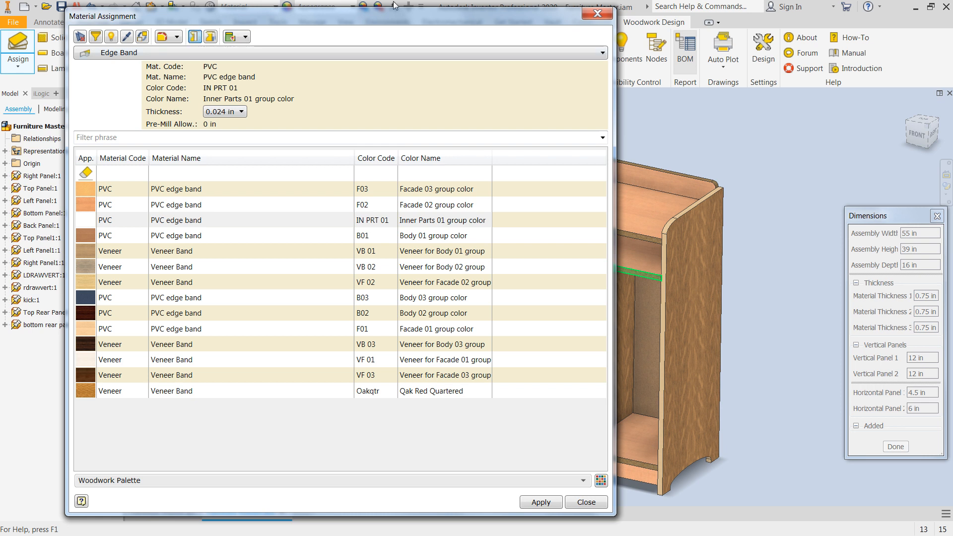
pyautogui.moveTo(615, 92); pyautogui.dragTo(258, 92)
# - Select the exposed front and top edge faces of the two outer side panels for edge banding
pyautogui.scroll(3, 698, 214)
pyautogui.scroll(1, 699, 214)
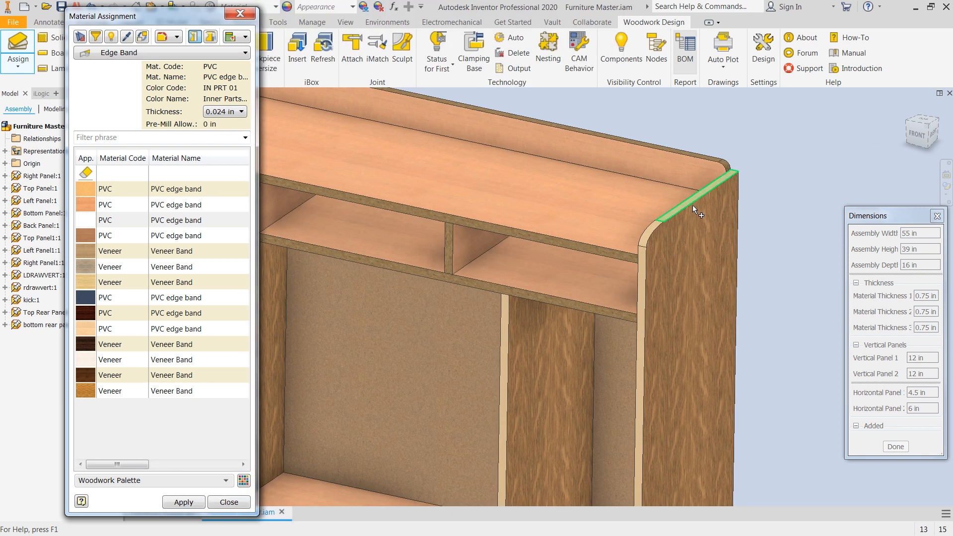
pyautogui.click(656, 231)
pyautogui.scroll(-3, 758, 243)
pyautogui.scroll(3, 301, 150)
pyautogui.click(347, 165)
pyautogui.scroll(-2, 320, 180)
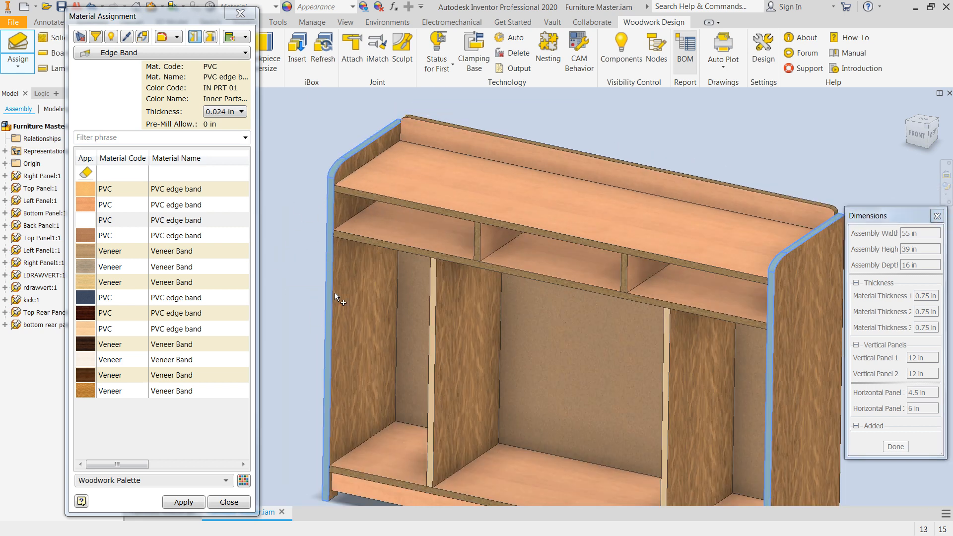
# - Add the front edges of the top, shelf, inner verticals, small dividers and bottom, and apply the PVC edge band to all selected edges
pyautogui.click(378, 246)
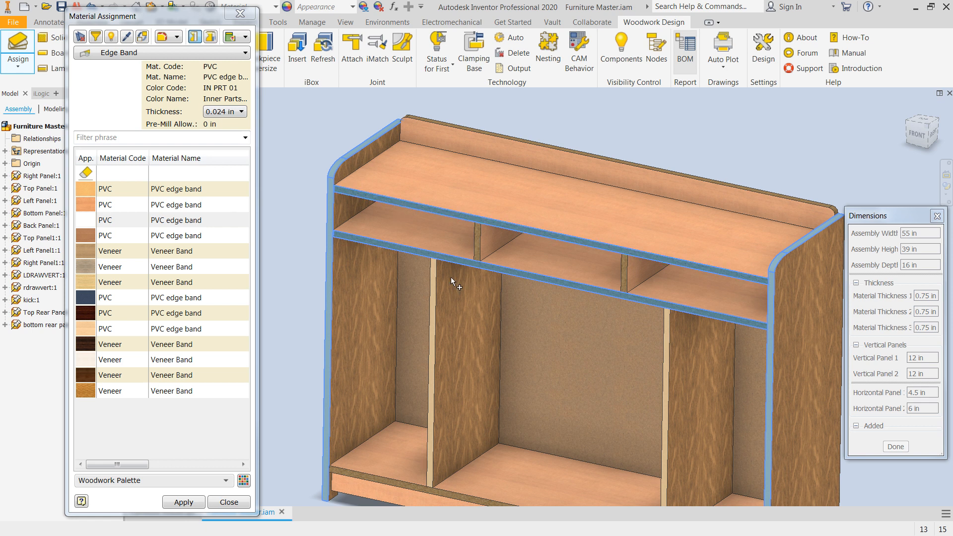
pyautogui.click(435, 279)
pyautogui.click(669, 331)
pyautogui.click(481, 234)
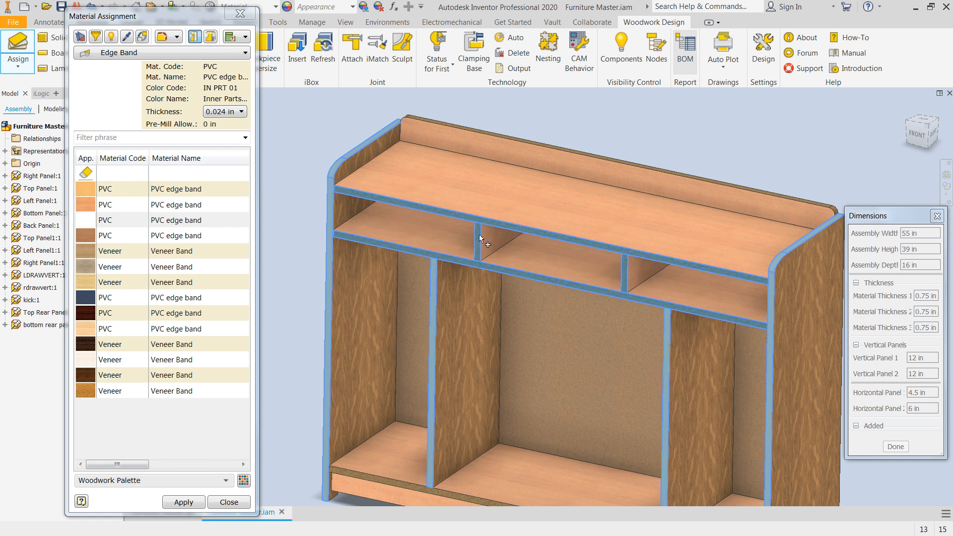
pyautogui.scroll(-2, 541, 294)
pyautogui.moveTo(541, 294); pyautogui.dragTo(472, 223, button='middle')
pyautogui.scroll(3, 336, 388)
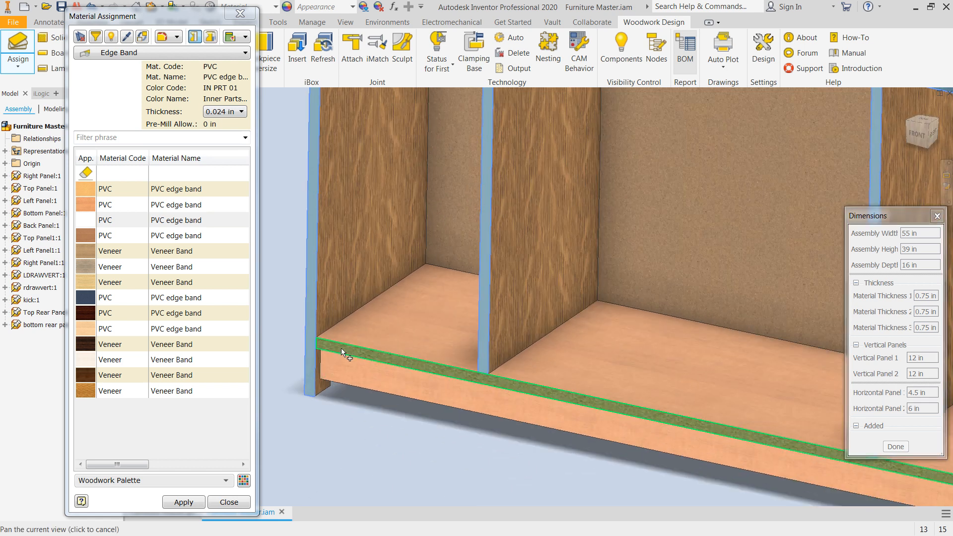
pyautogui.click(344, 346)
pyautogui.scroll(-3, 342, 412)
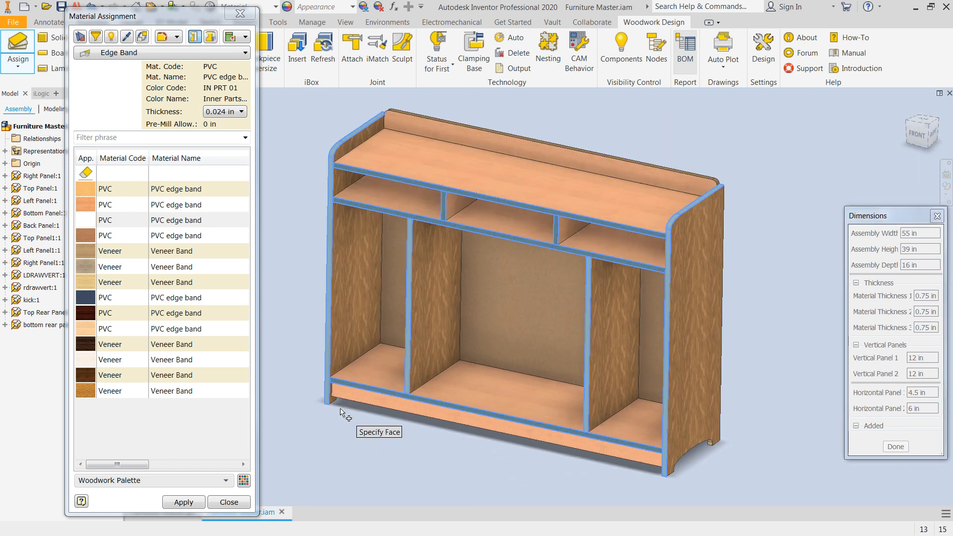
pyautogui.click(173, 502)
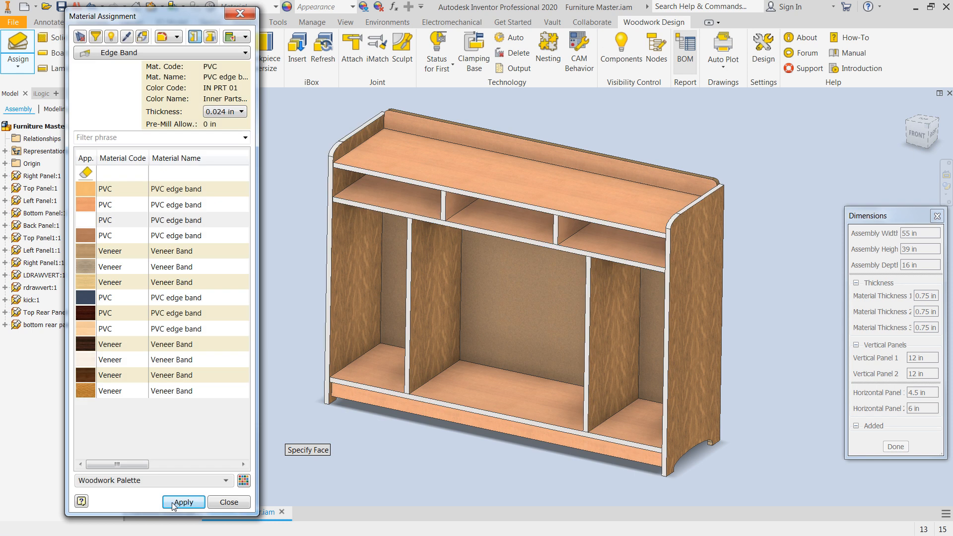
pyautogui.click(224, 501)
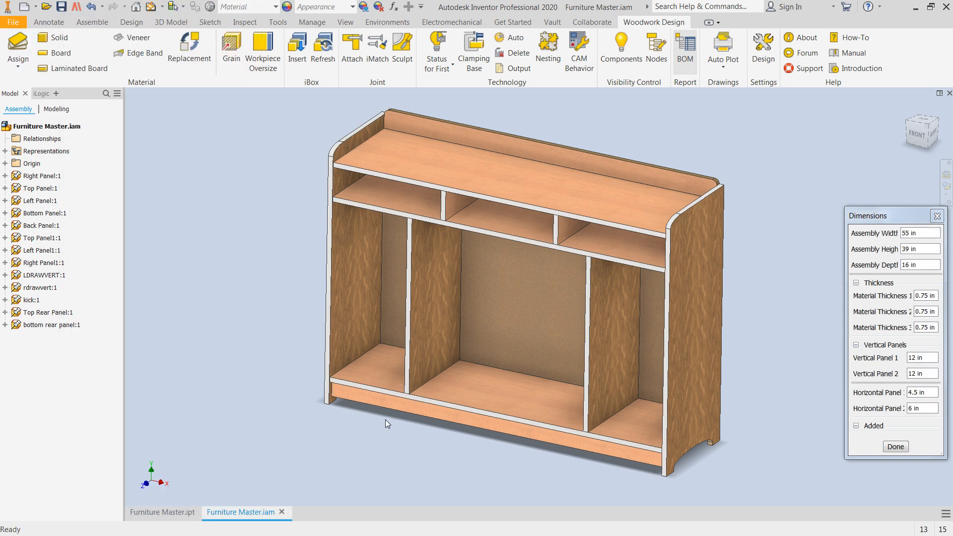
# - Save the edge-banded Furniture Master.iam assembly together with its changed components
pyautogui.moveTo(375, 420); pyautogui.dragTo(311, 426, button='middle')
pyautogui.click(65, 10)
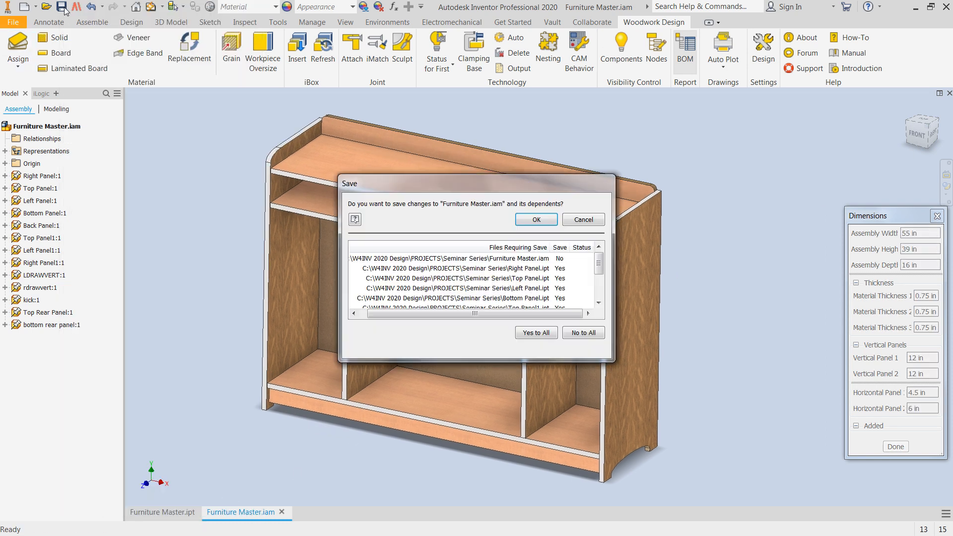
pyautogui.click(528, 217)
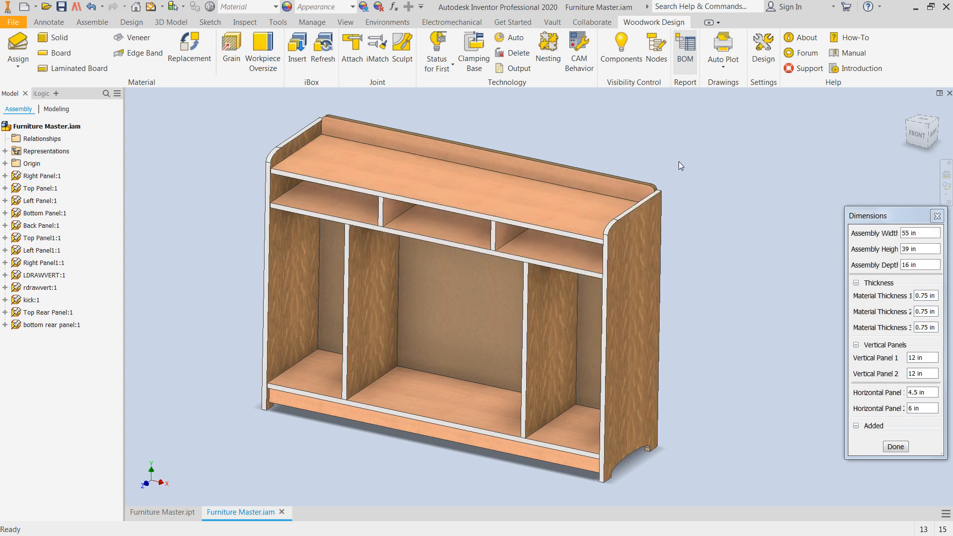
# - Export the assembly's woodworking BOM to Furniture Master.xlsx, replacing the existing workbook, and open it in Excel
pyautogui.click(684, 45)
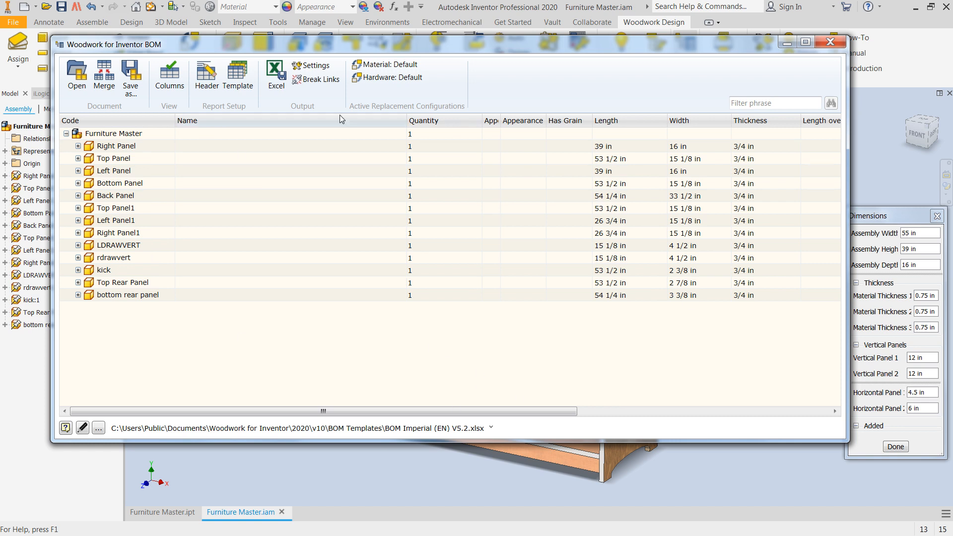
pyautogui.click(278, 68)
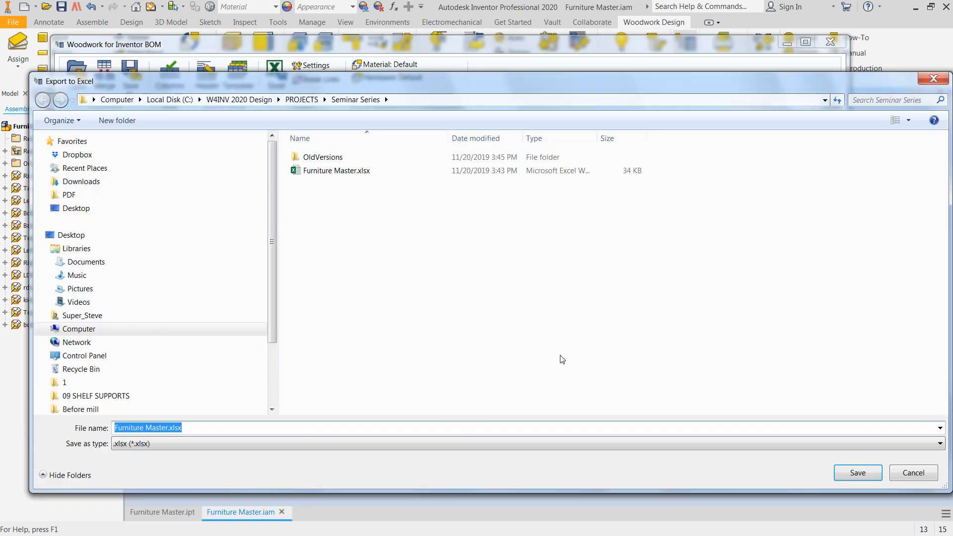
pyautogui.click(858, 473)
pyautogui.click(530, 318)
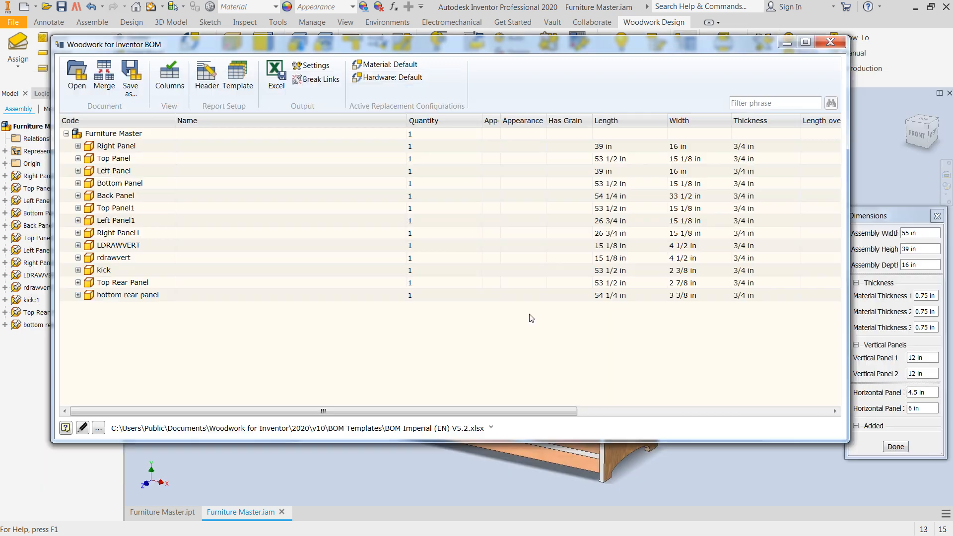
pyautogui.click(543, 302)
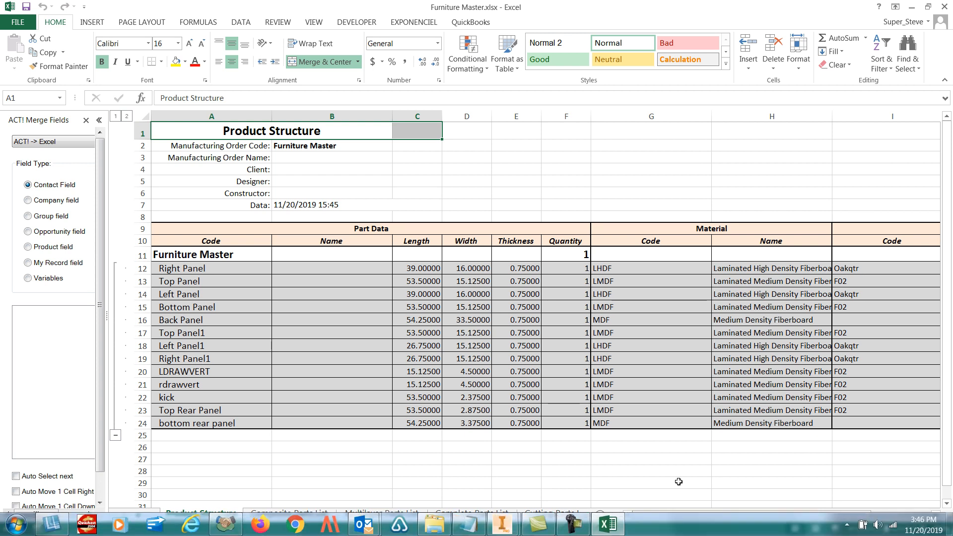
# - Review the Product Structure and Material Summary sheets of the exported workbook, and close it
pyautogui.moveTo(688, 516)
pyautogui.mouseDown()
pyautogui.moveTo(765, 516)
pyautogui.moveTo(676, 520)
pyautogui.mouseUp()
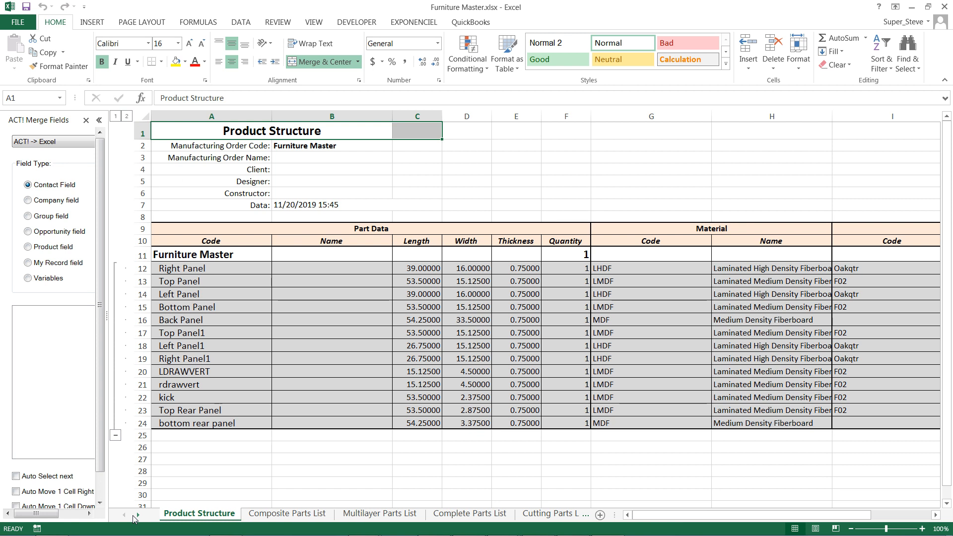
pyautogui.click(138, 515)
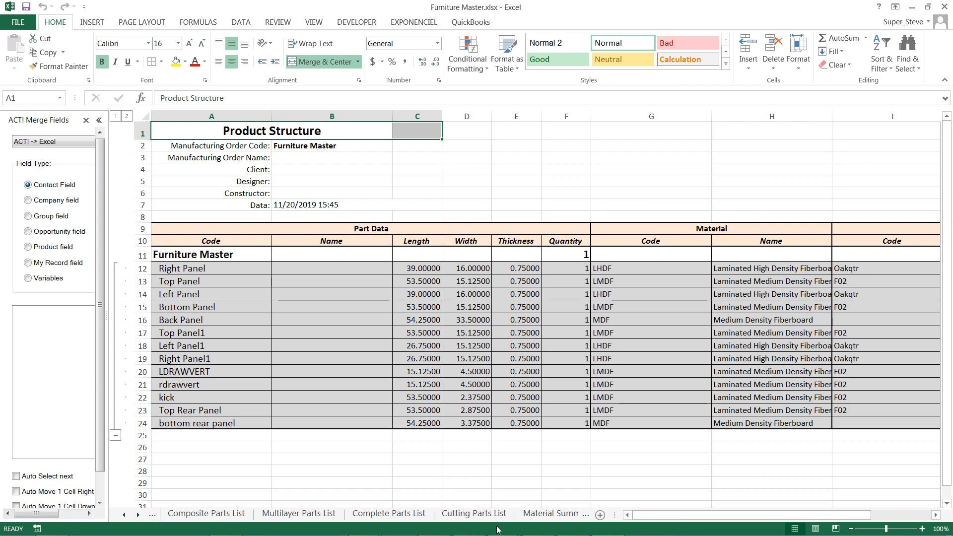
pyautogui.click(544, 516)
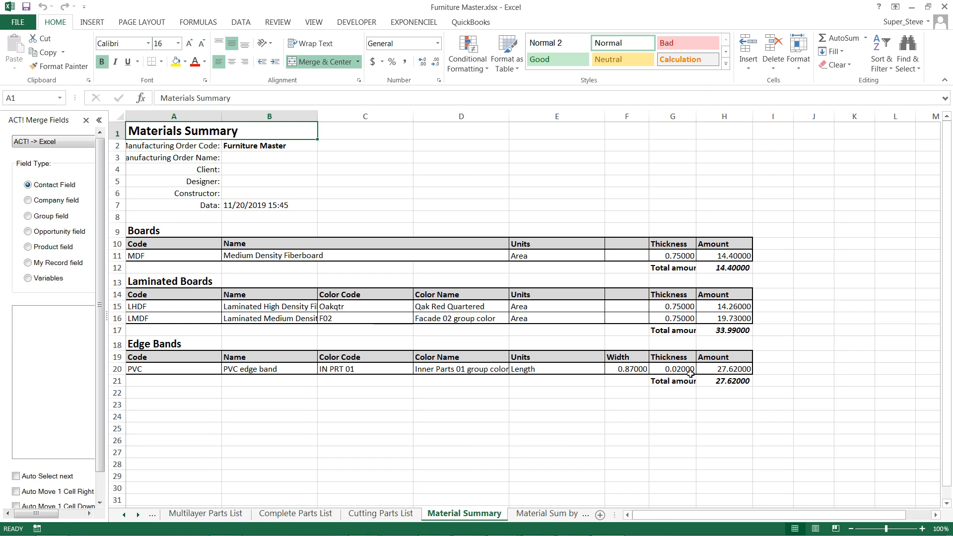
pyautogui.click(944, 7)
pyautogui.click(473, 288)
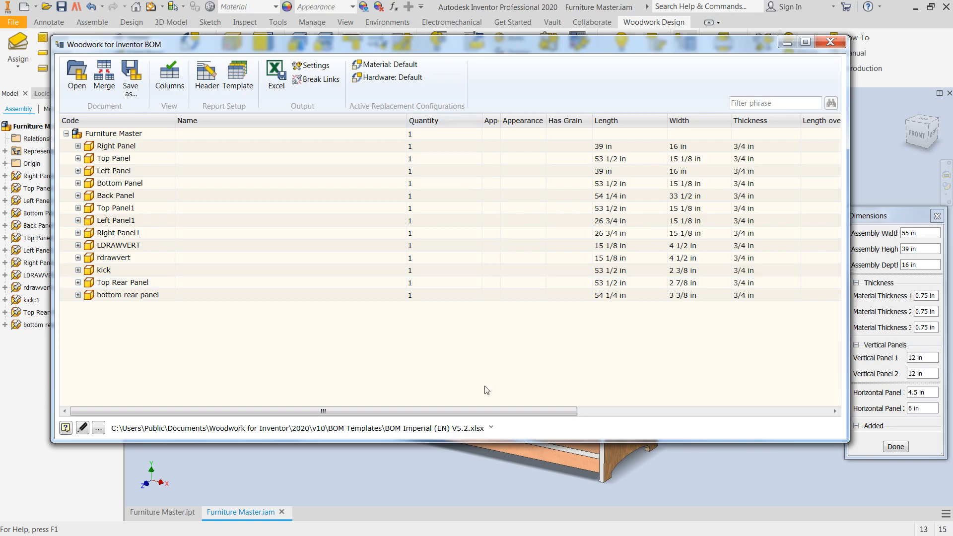
# - Examine the Right Panel's two workpieces in the BOM, including their board and edge band materials, and close the BOM
pyautogui.click(78, 146)
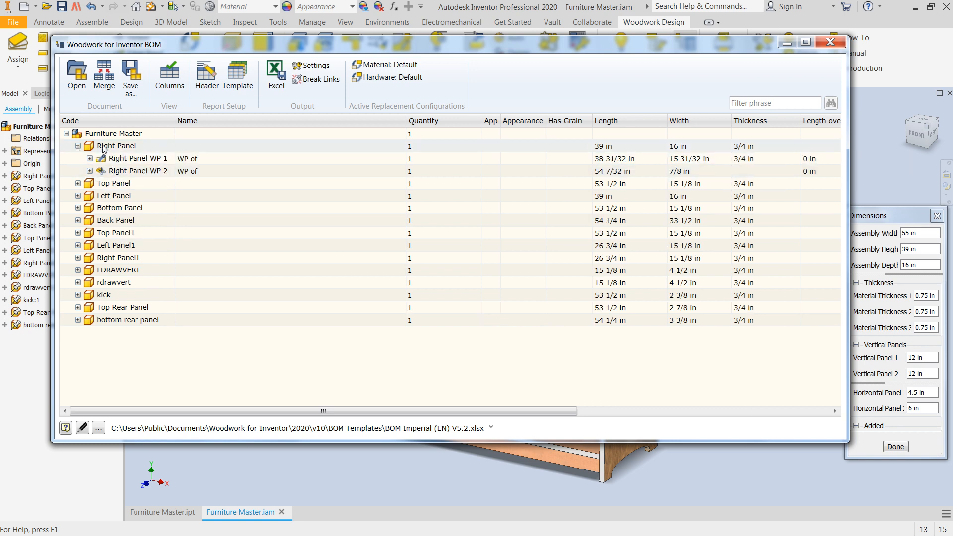
pyautogui.click(90, 159)
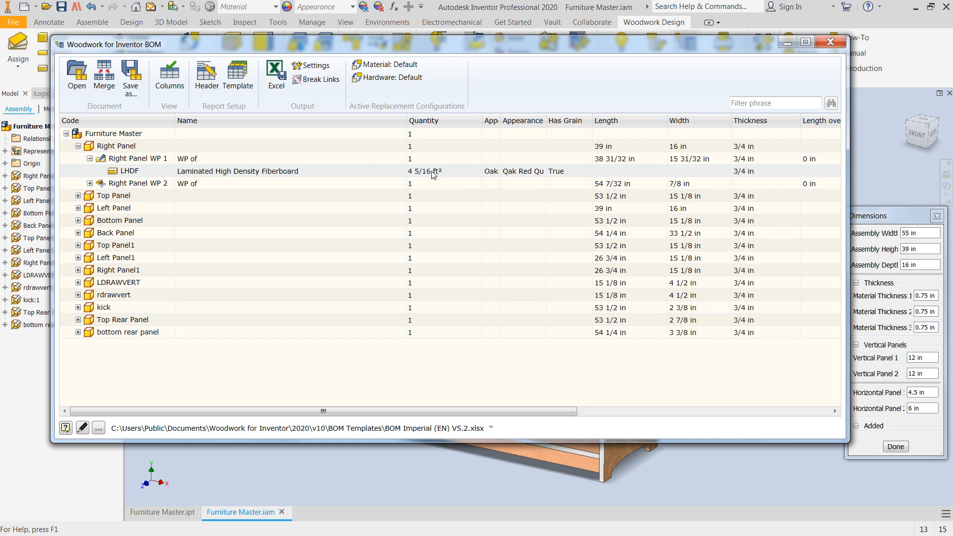
pyautogui.click(90, 183)
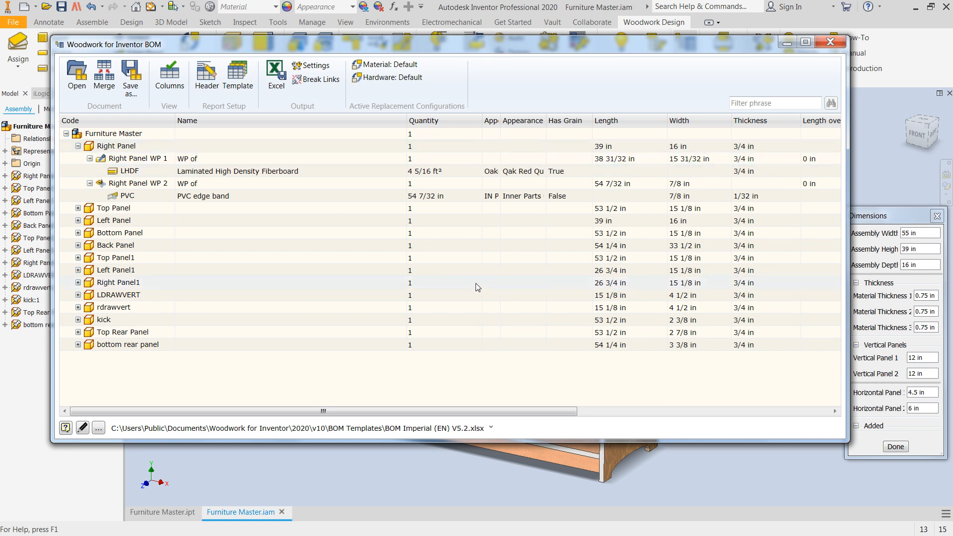
pyautogui.click(829, 44)
# - Align the grain of the inner left vertical panel, Left Panel1, to its lower edge and apply the change
pyautogui.moveTo(754, 212); pyautogui.dragTo(799, 214, button='middle')
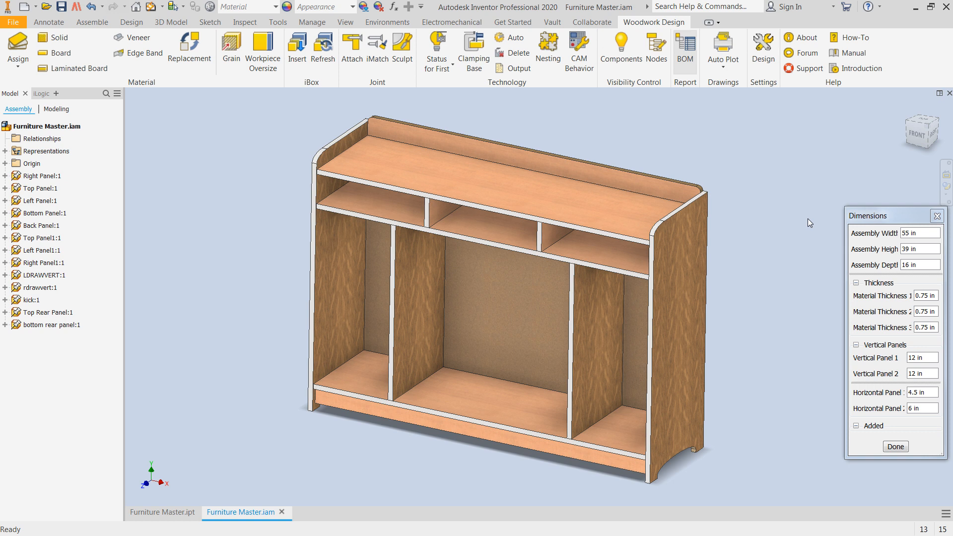
pyautogui.press('F4')
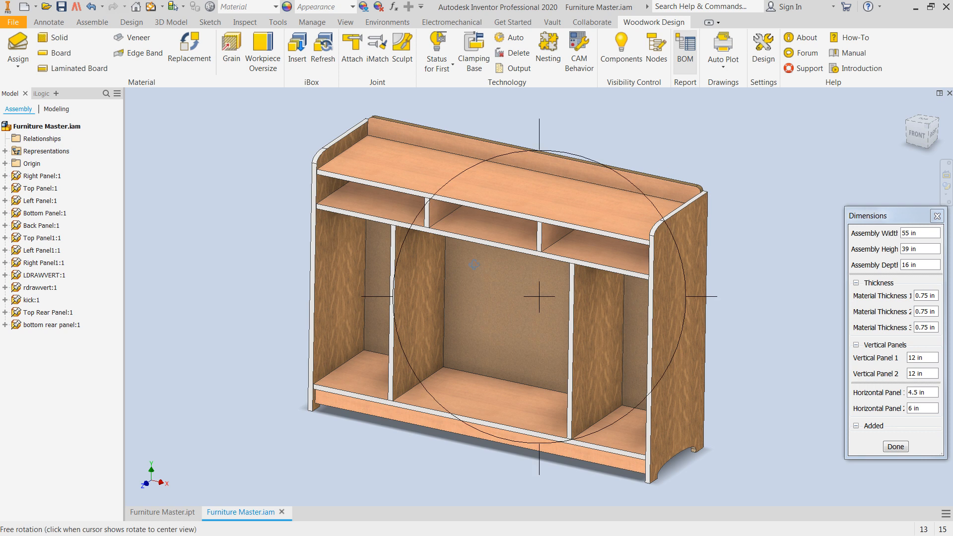
pyautogui.moveTo(503, 277); pyautogui.dragTo(496, 322)
pyautogui.moveTo(495, 322); pyautogui.dragTo(442, 331, button='middle')
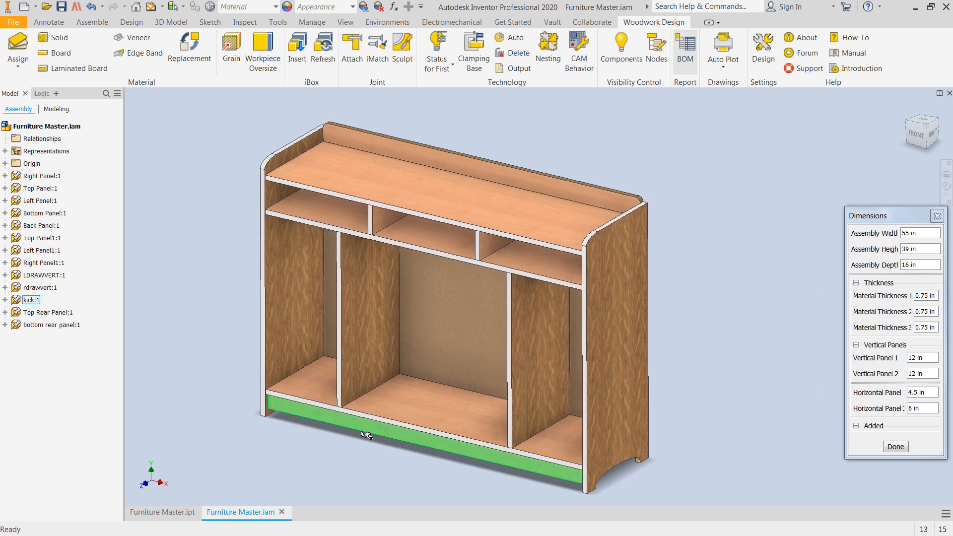
pyautogui.scroll(-1, 366, 439)
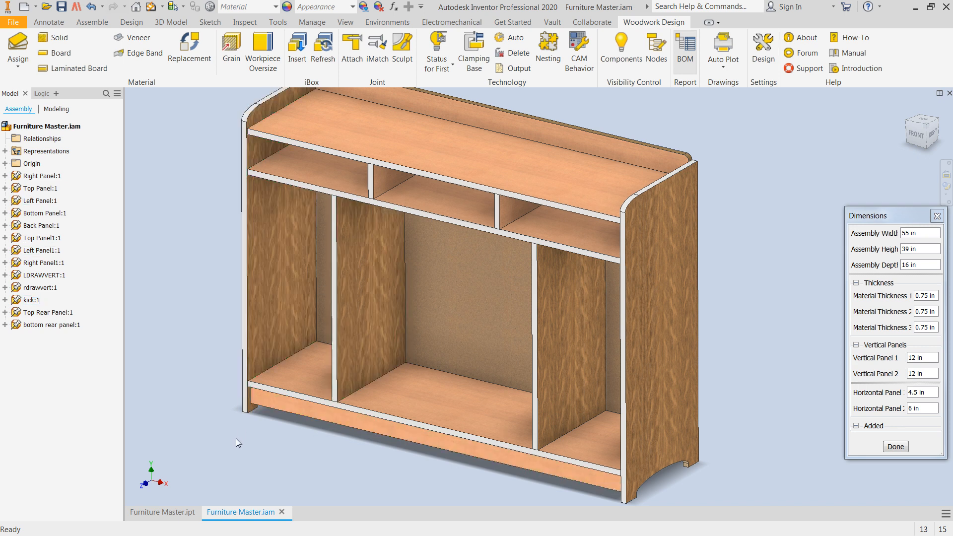
pyautogui.click(229, 41)
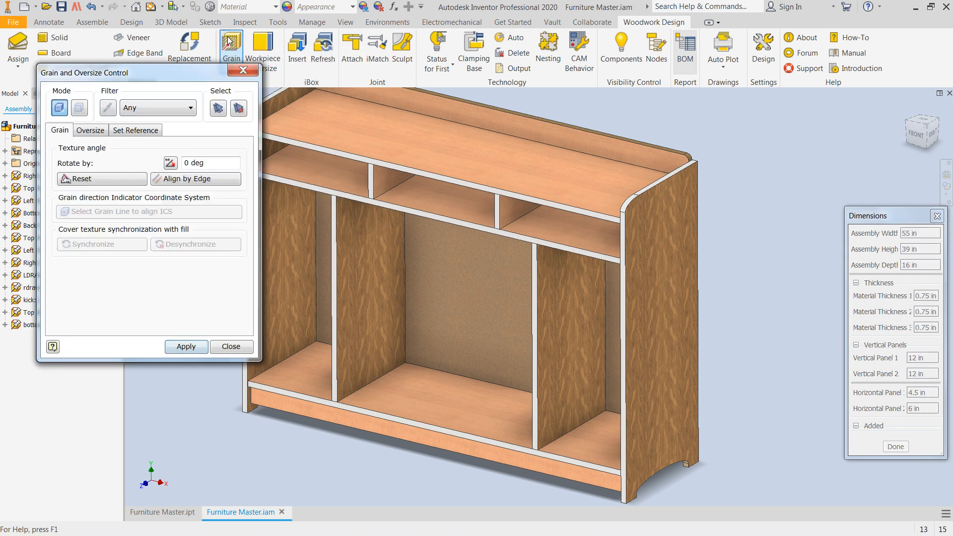
pyautogui.click(359, 273)
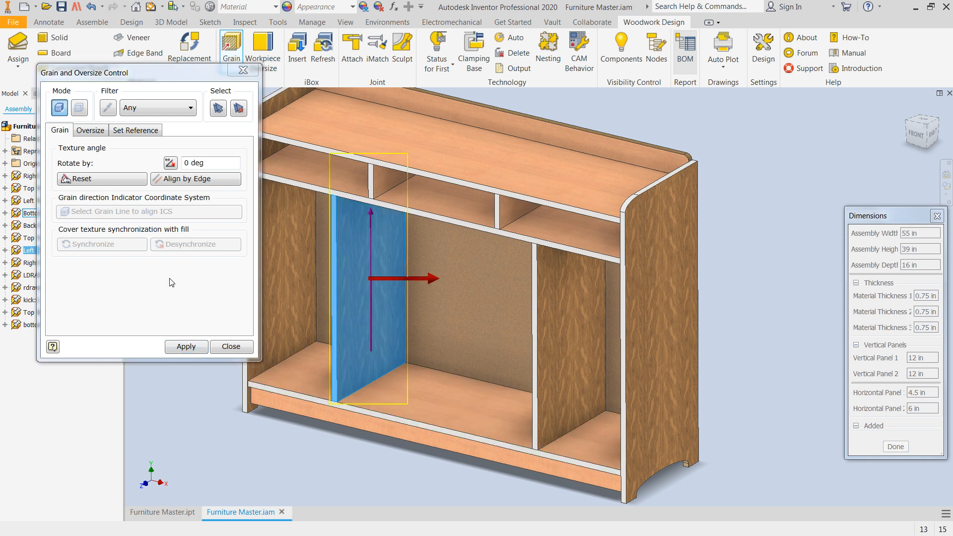
pyautogui.click(181, 183)
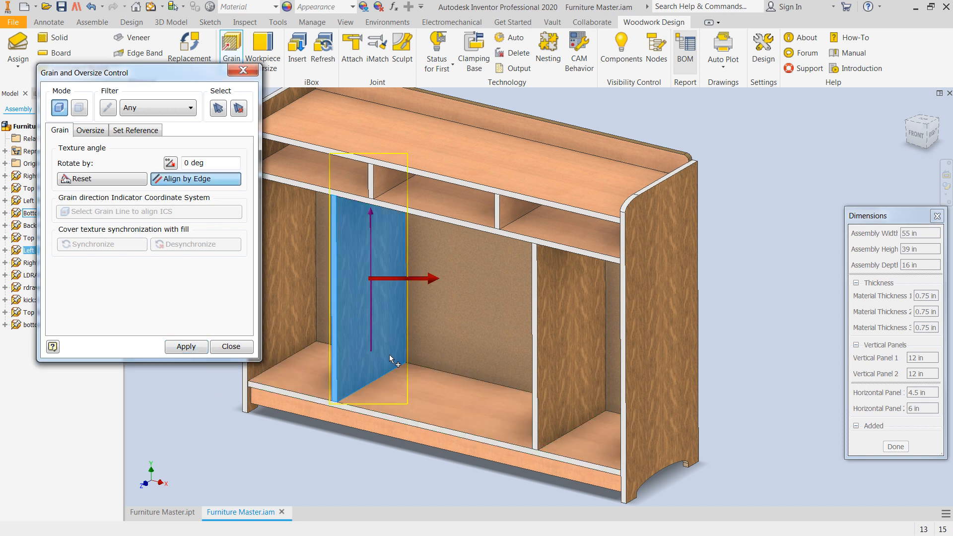
pyautogui.click(387, 371)
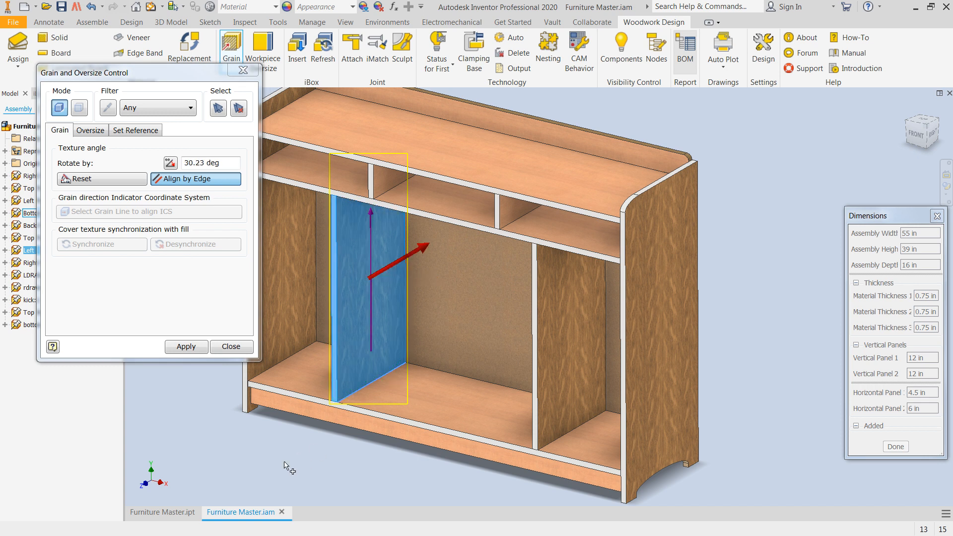
pyautogui.click(184, 348)
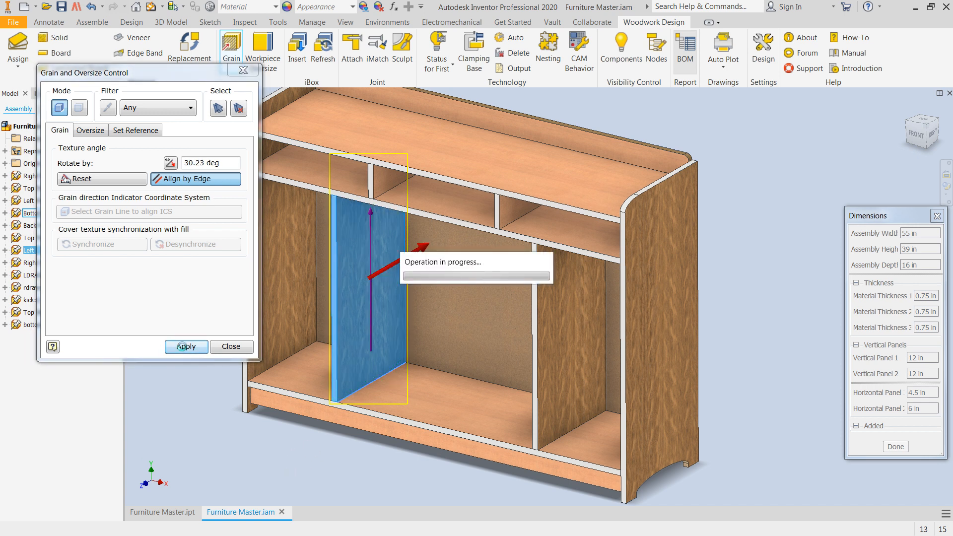
pyautogui.click(232, 348)
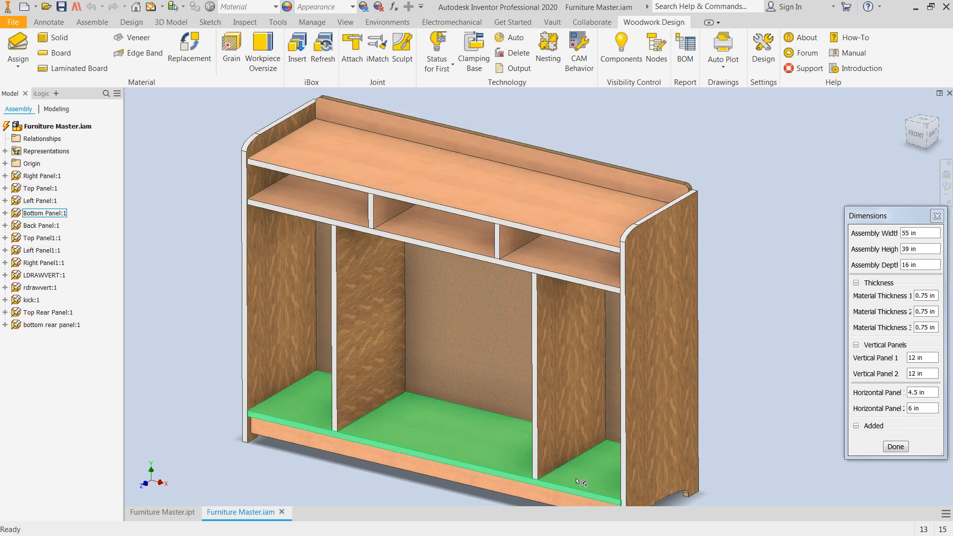
# - Open the Left Panel1 component from the assembly as its own part document
pyautogui.rightClick(382, 282)
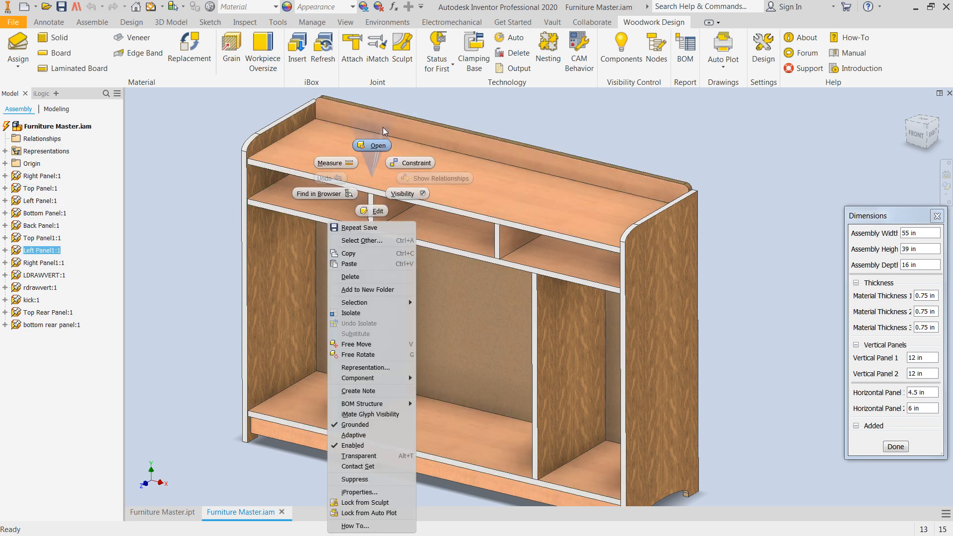
pyautogui.click(374, 153)
pyautogui.moveTo(596, 227); pyautogui.dragTo(356, 364, button='middle')
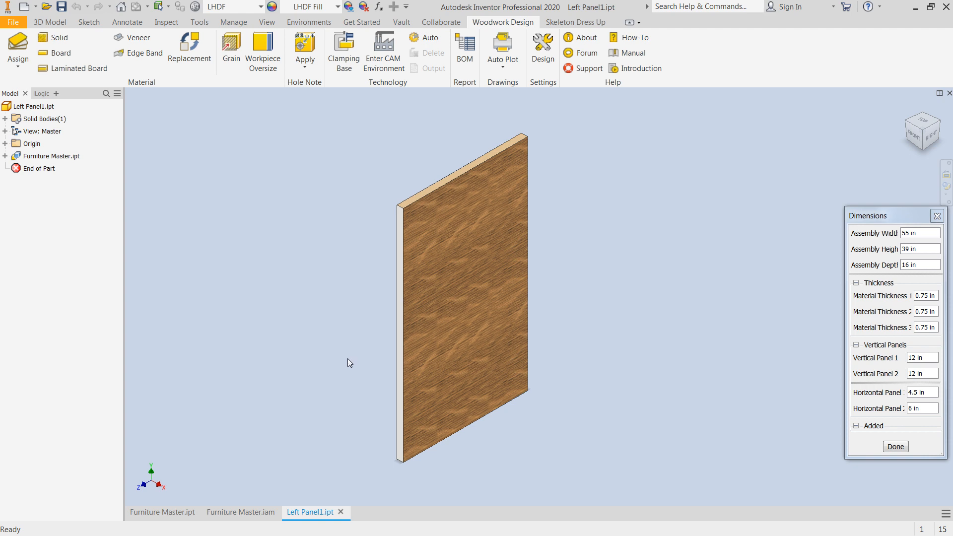
# - Auto Plot Left Panel1 into the active document directory, overwriting the existing Left Panel1.dwg, and open the drawing
pyautogui.click(511, 42)
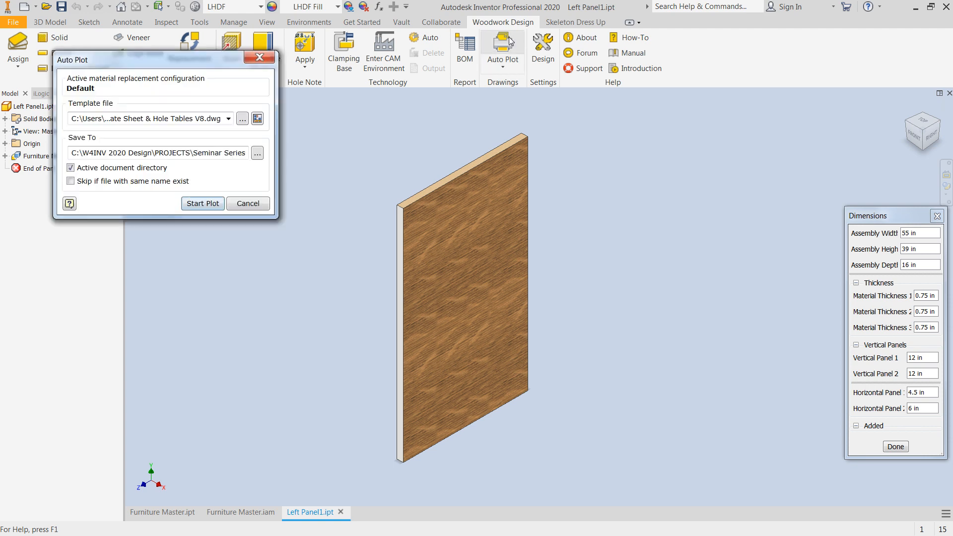
pyautogui.click(213, 201)
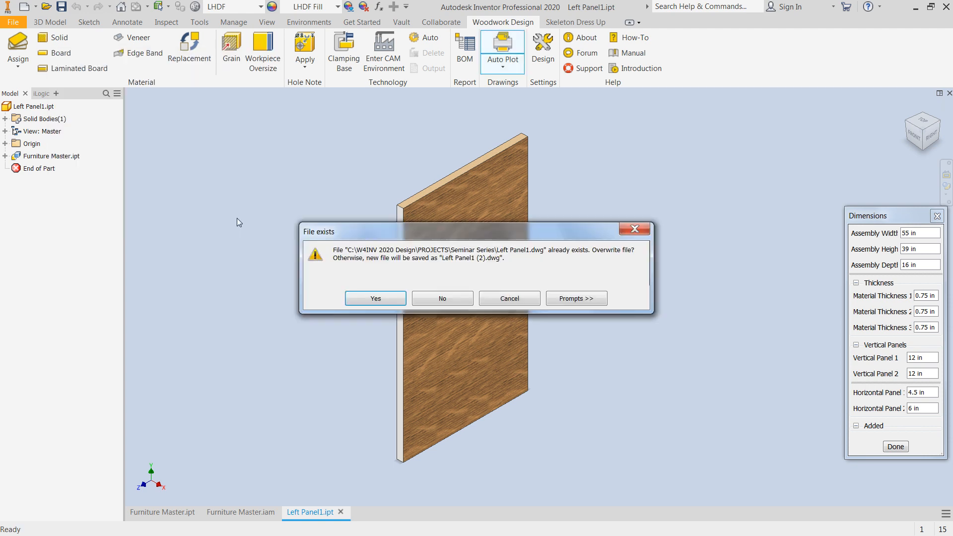
pyautogui.click(381, 298)
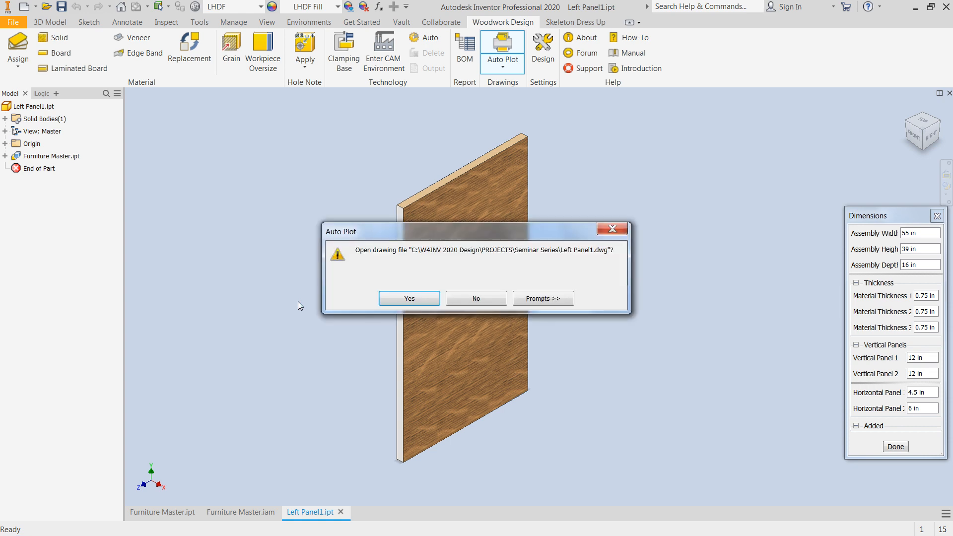
pyautogui.click(401, 299)
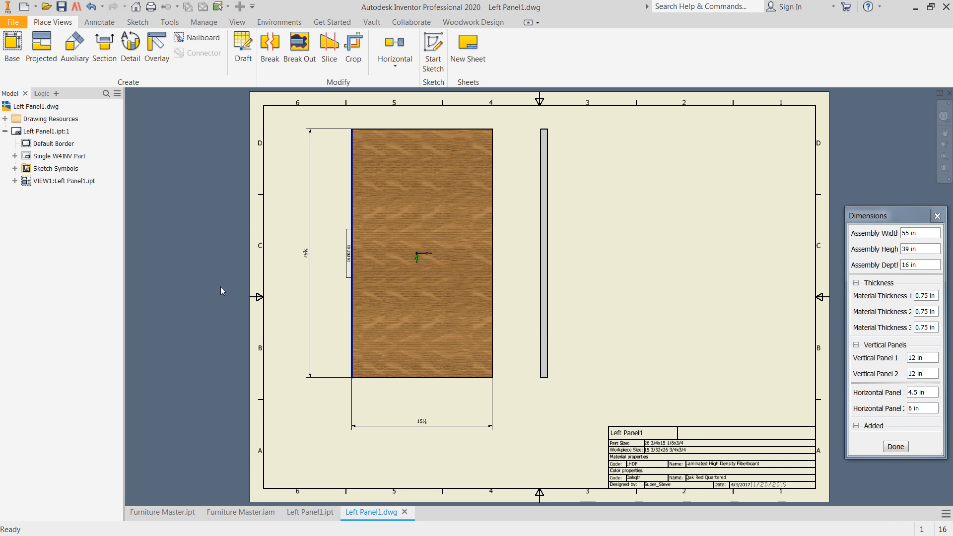
# - Turn off the shaded style of the panel's main drawing view and move the IN PRT 01 edge band label away from the edge
pyautogui.scroll(-2, 221, 287)
pyautogui.scroll(-2, 230, 304)
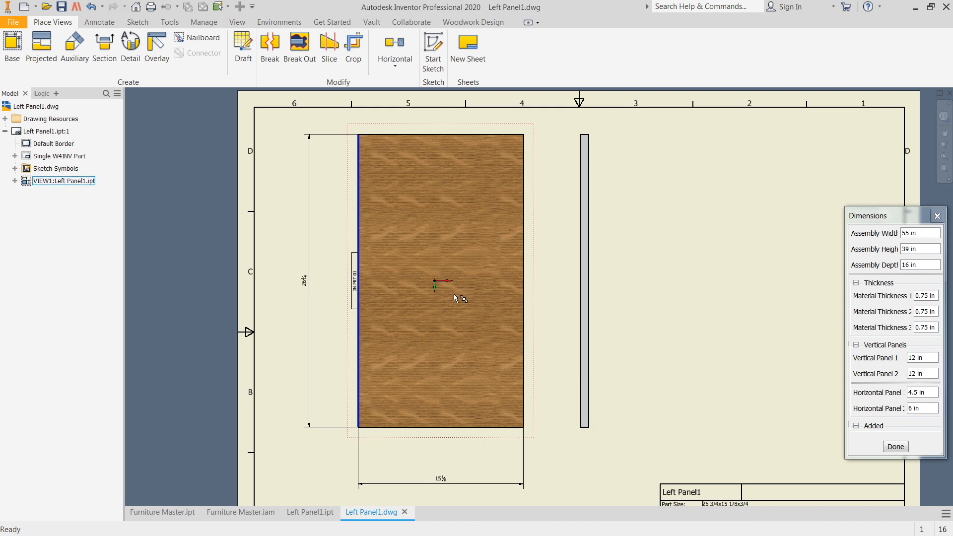
pyautogui.scroll(-2, 448, 287)
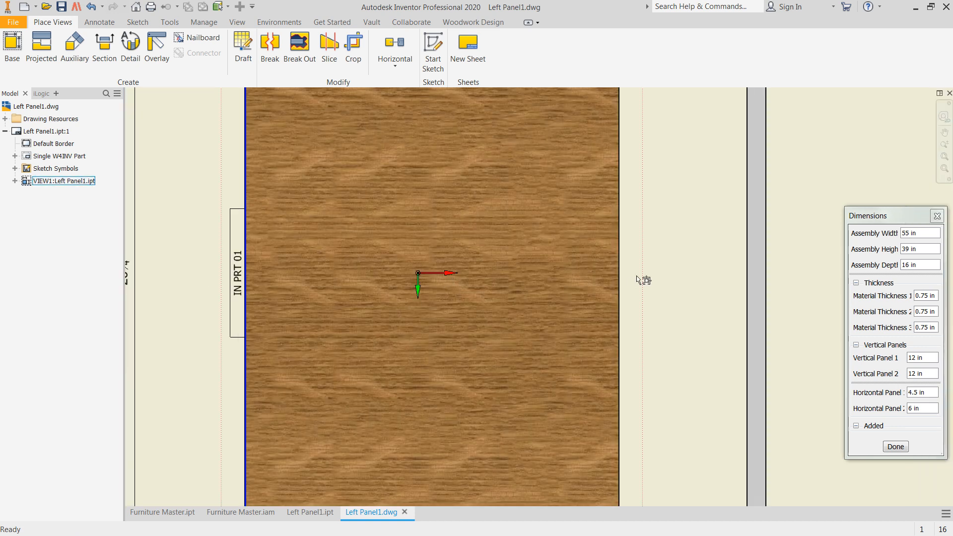
pyautogui.scroll(2, 643, 273)
pyautogui.moveTo(664, 271); pyautogui.dragTo(635, 281, button='middle')
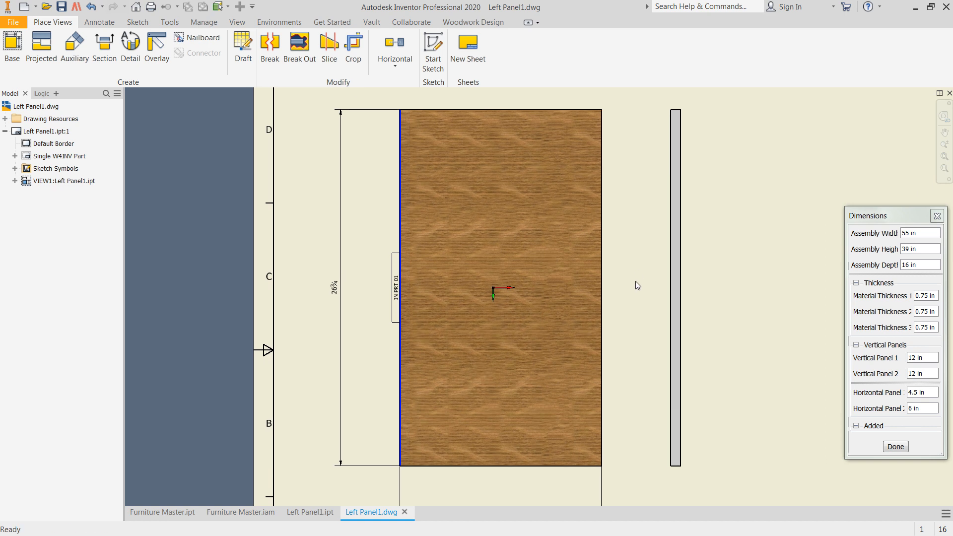
pyautogui.doubleClick(551, 184)
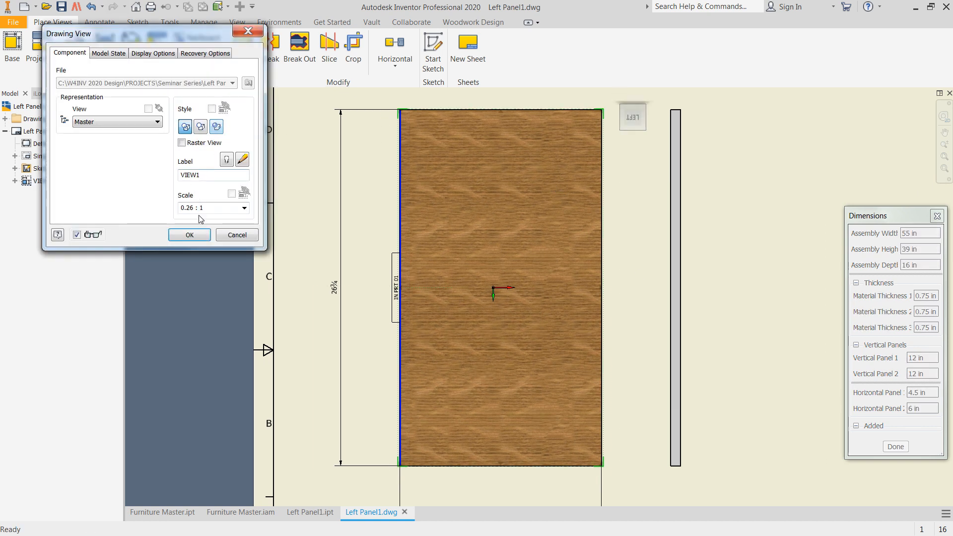
pyautogui.click(194, 233)
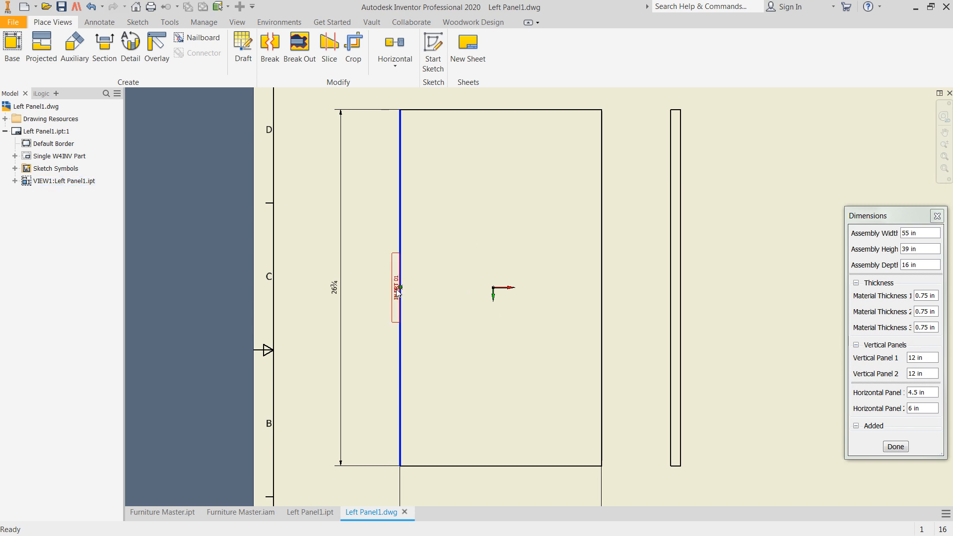
pyautogui.moveTo(396, 288); pyautogui.dragTo(371, 303)
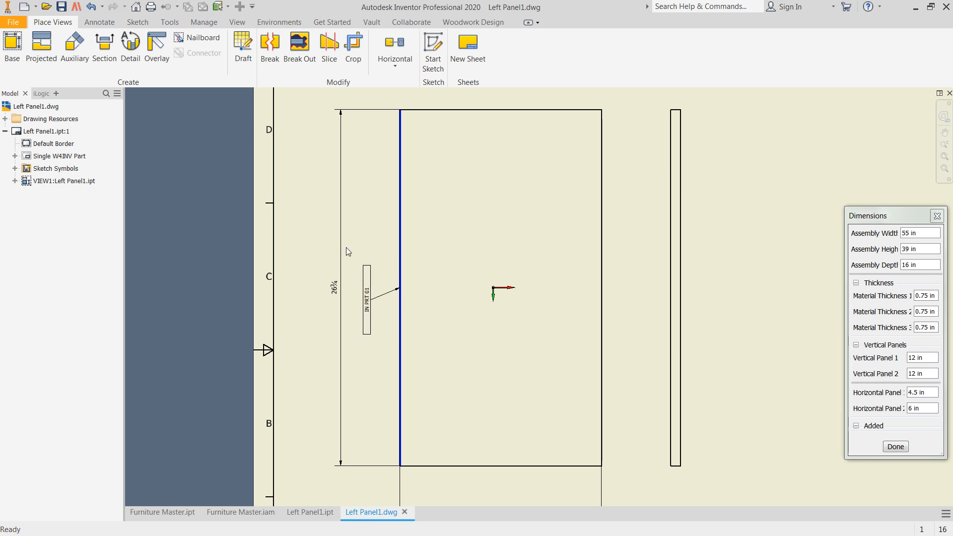
# - Examine the part size, workpiece size, material and color properties in the title block of Left Panel1.dwg
pyautogui.scroll(1, 450, 356)
pyautogui.moveTo(450, 347)
pyautogui.mouseDown(button='middle')
pyautogui.moveTo(413, 276)
pyautogui.moveTo(409, 325)
pyautogui.mouseUp(button='middle')
pyautogui.scroll(-1, 409, 317)
pyautogui.scroll(2, 412, 312)
pyautogui.moveTo(568, 355)
pyautogui.mouseDown(button='middle')
pyautogui.moveTo(515, 321)
pyautogui.moveTo(329, 265)
pyautogui.mouseUp(button='middle')
pyautogui.scroll(-2, 445, 433)
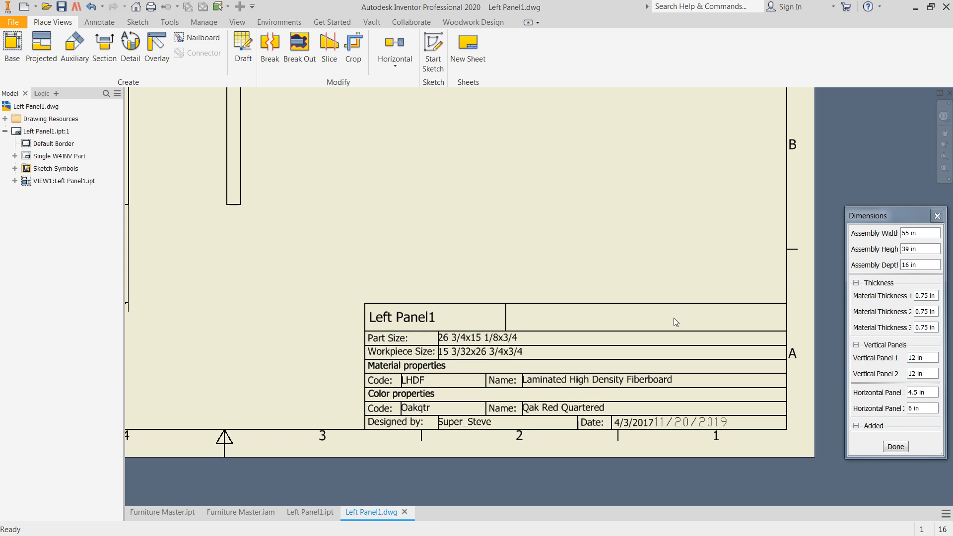
pyautogui.scroll(-3, 740, 290)
pyautogui.scroll(-3, 681, 404)
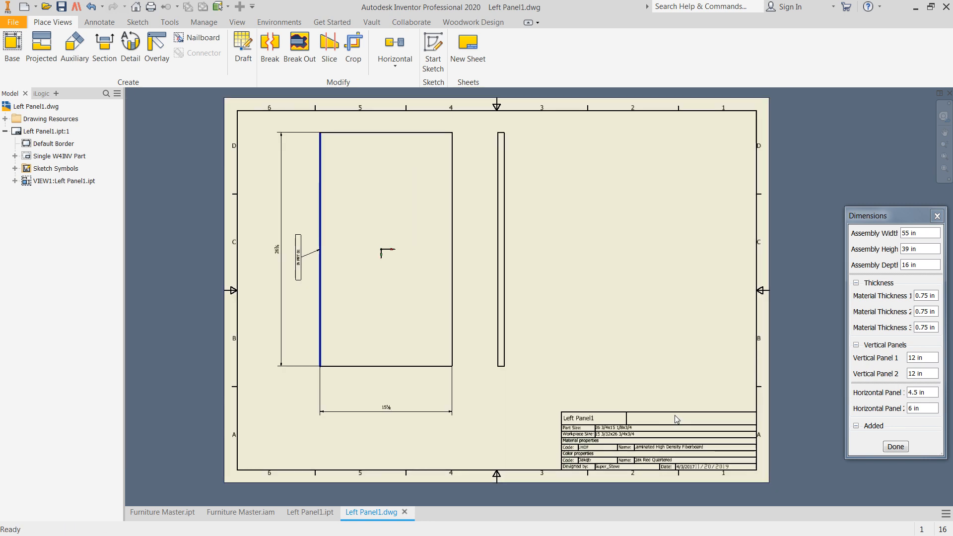
# - Close the Left Panel1 drawing and part without saving, and save the Furniture Master.iam assembly
pyautogui.click(949, 94)
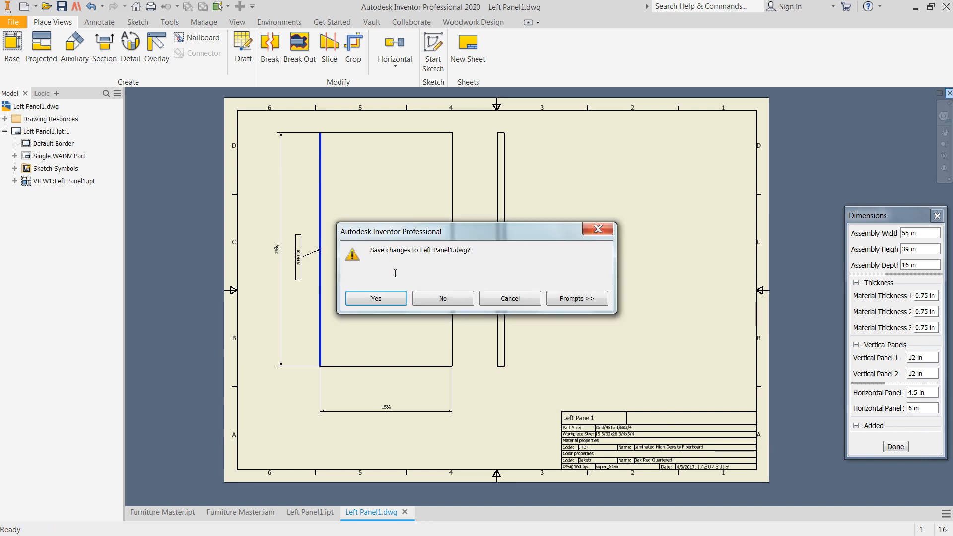
pyautogui.click(425, 298)
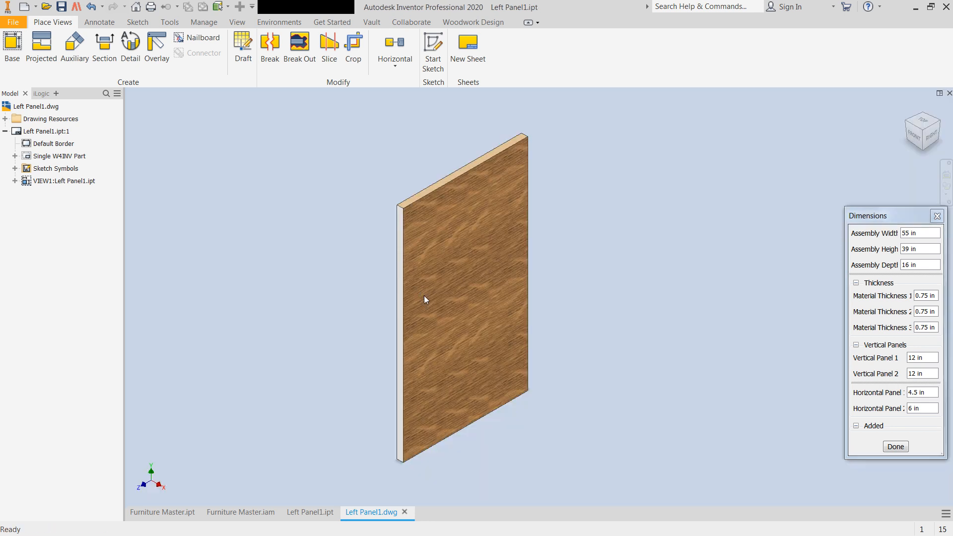
pyautogui.click(949, 93)
pyautogui.click(466, 300)
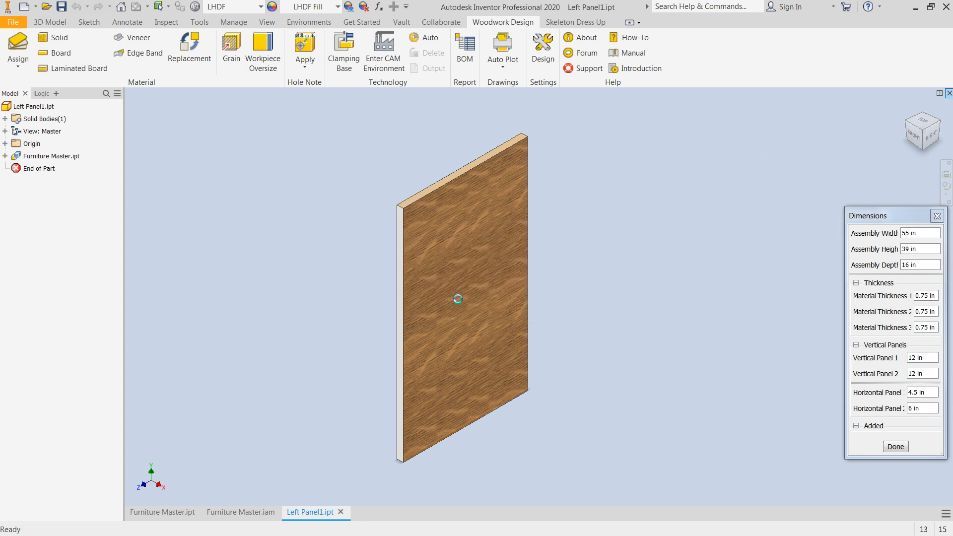
pyautogui.click(61, 6)
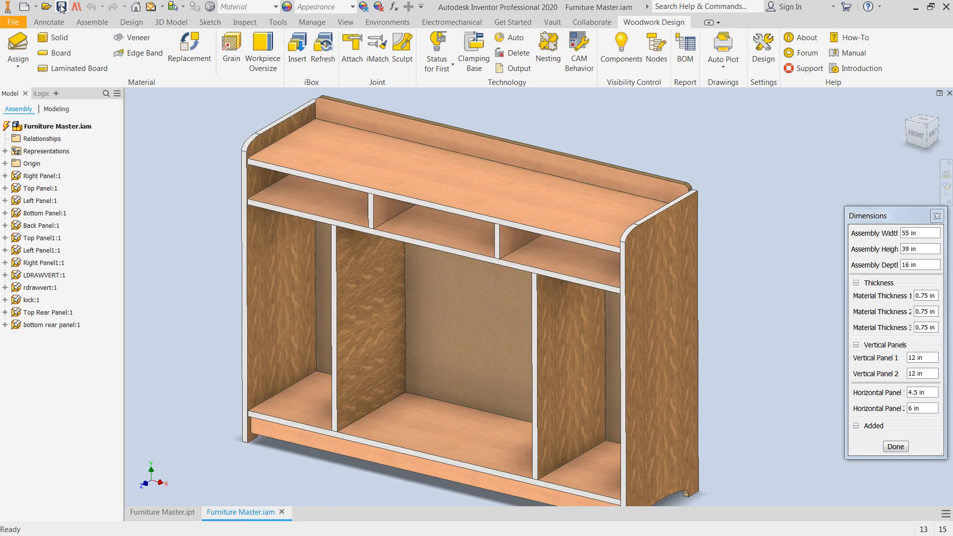
pyautogui.click(536, 219)
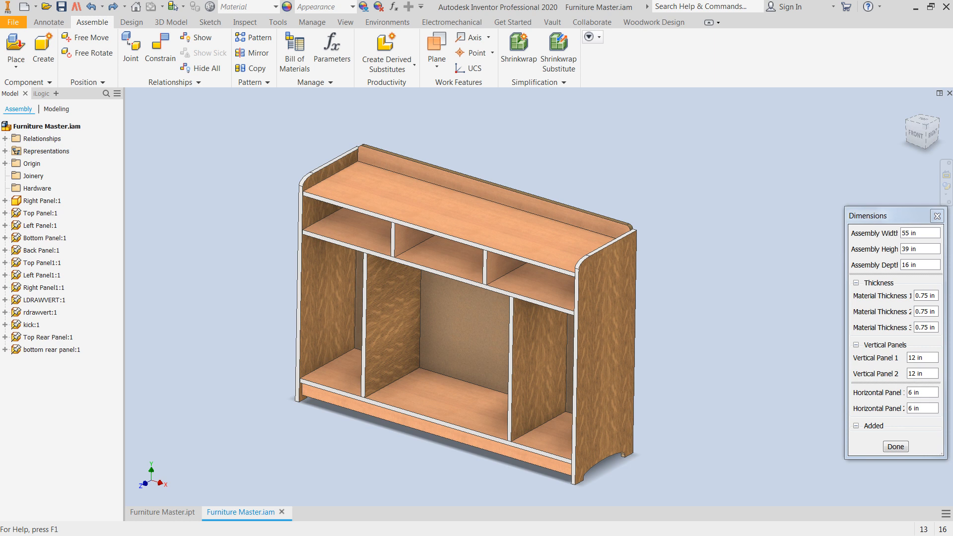
# - Free-rotate the Right Panel so it tilts out of its place at the cabinet's side
pyautogui.click(87, 52)
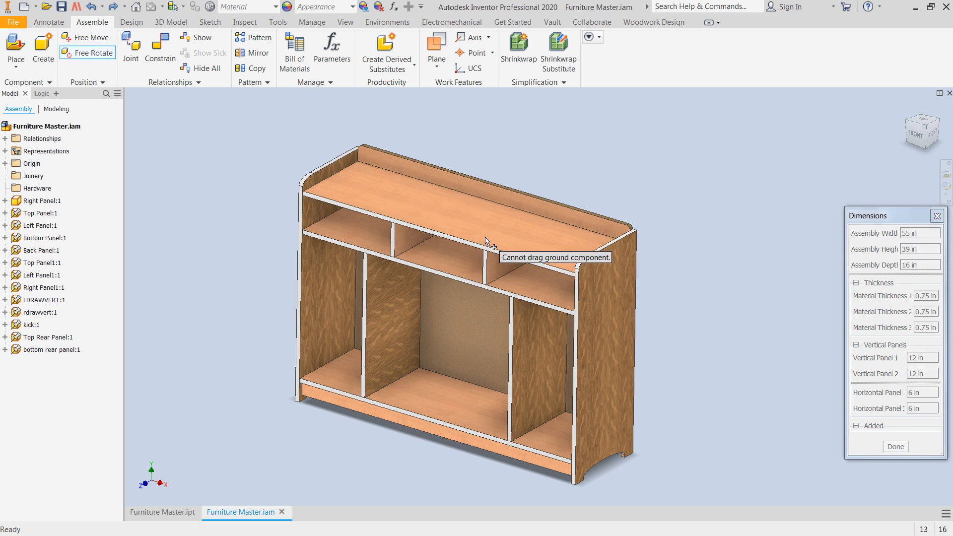
pyautogui.click(609, 306)
pyautogui.moveTo(610, 308); pyautogui.dragTo(689, 311)
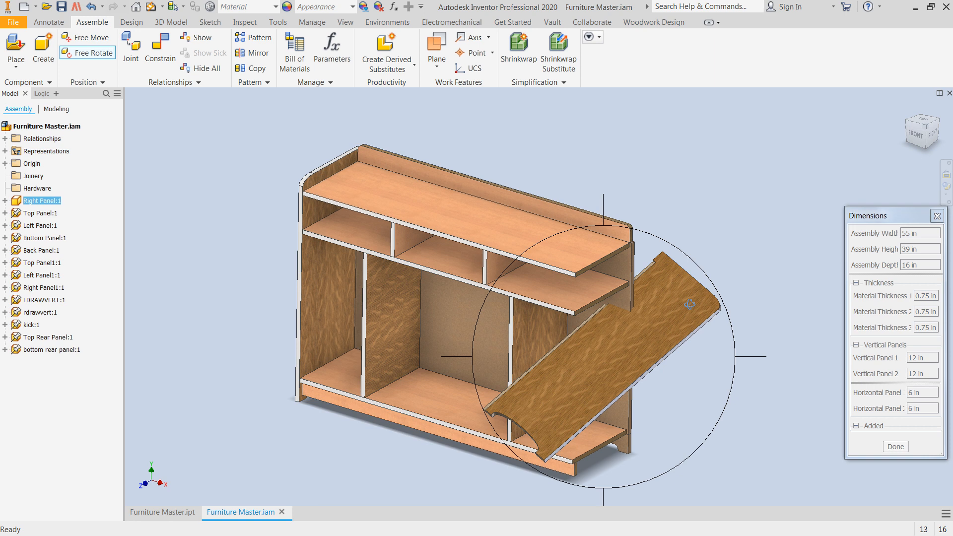
pyautogui.press('Escape')
# - Examine the rotated Right Panel's faces and edges and the cabinet side exposed behind it
pyautogui.scroll(-4, 640, 282)
pyautogui.moveTo(639, 282); pyautogui.dragTo(624, 185, button='middle')
pyautogui.scroll(1, 624, 185)
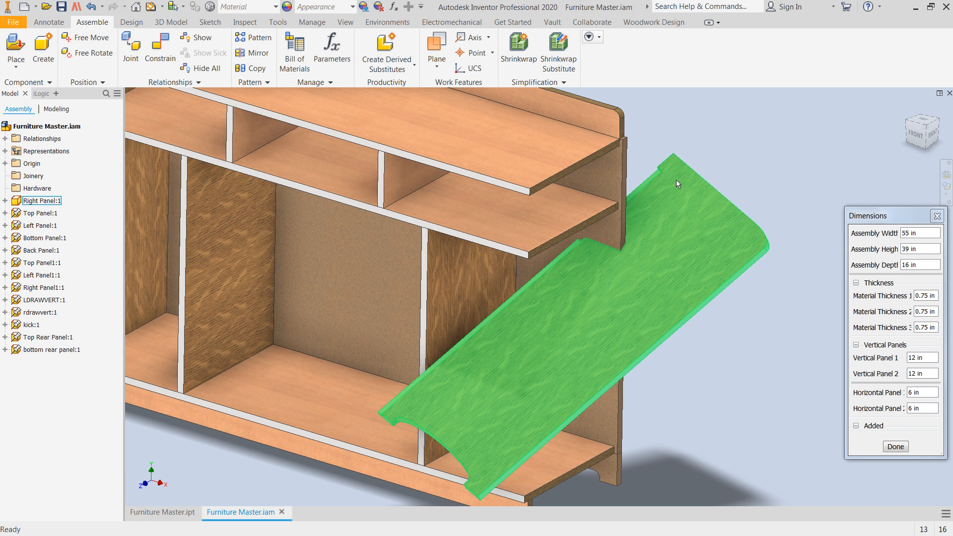
pyautogui.moveTo(575, 487); pyautogui.dragTo(562, 379, button='middle')
pyautogui.scroll(-3, 562, 379)
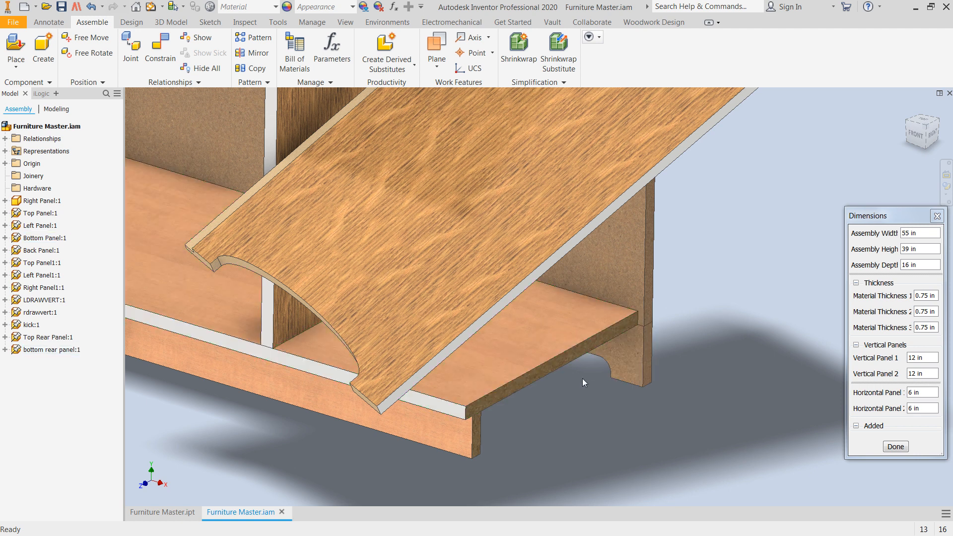
pyautogui.scroll(5, 583, 378)
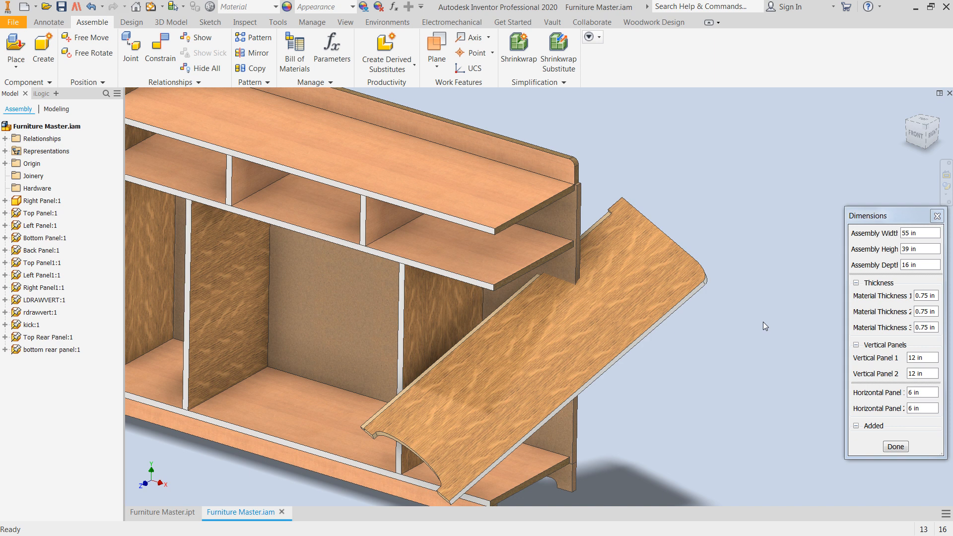
pyautogui.scroll(-1, 763, 321)
pyautogui.moveTo(764, 322); pyautogui.dragTo(783, 312, button='middle')
# - Hide the Right Panel, Left Panel and Back Panel in the cabinet assembly
pyautogui.click(694, 269)
pyautogui.rightClick(707, 238)
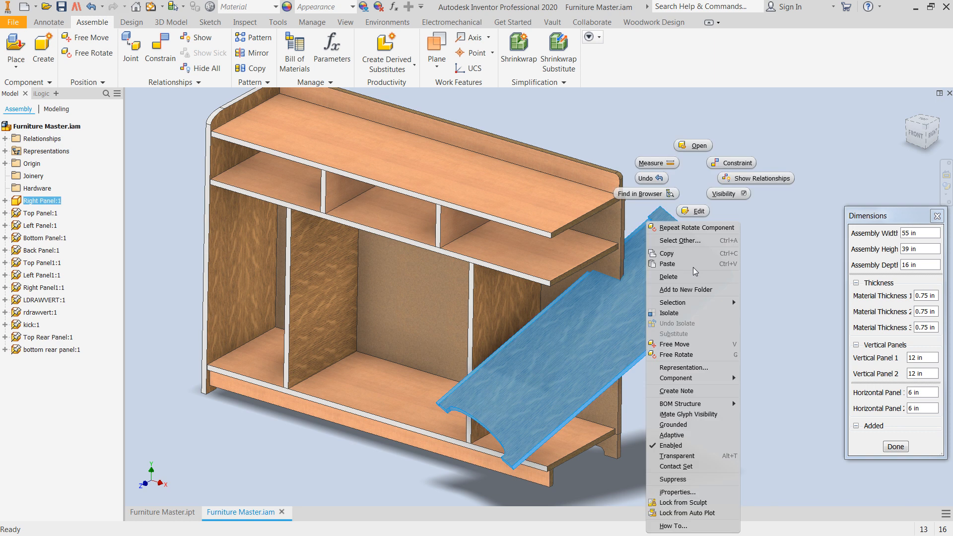
pyautogui.click(732, 192)
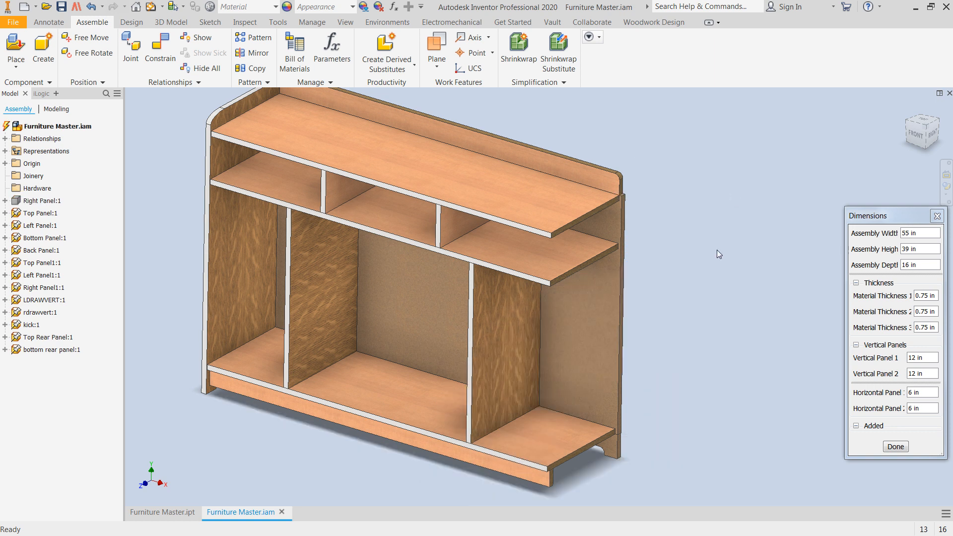
pyautogui.rightClick(243, 179)
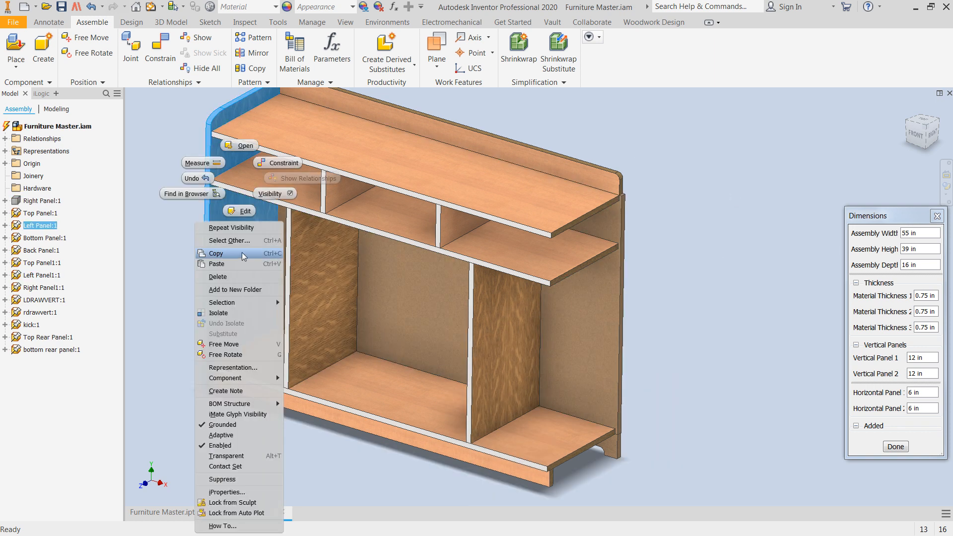
pyautogui.click(273, 198)
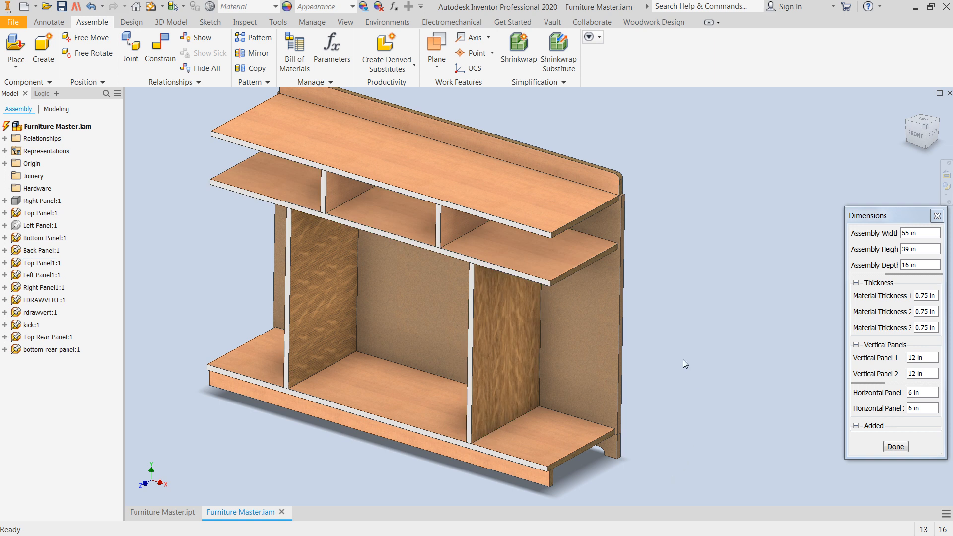
pyautogui.click(604, 308)
pyautogui.rightClick(604, 186)
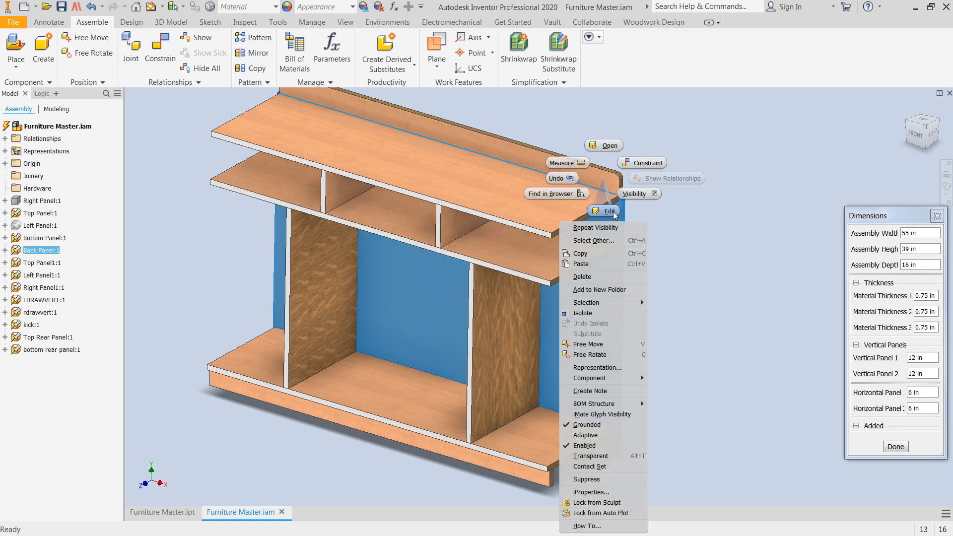
pyautogui.click(647, 195)
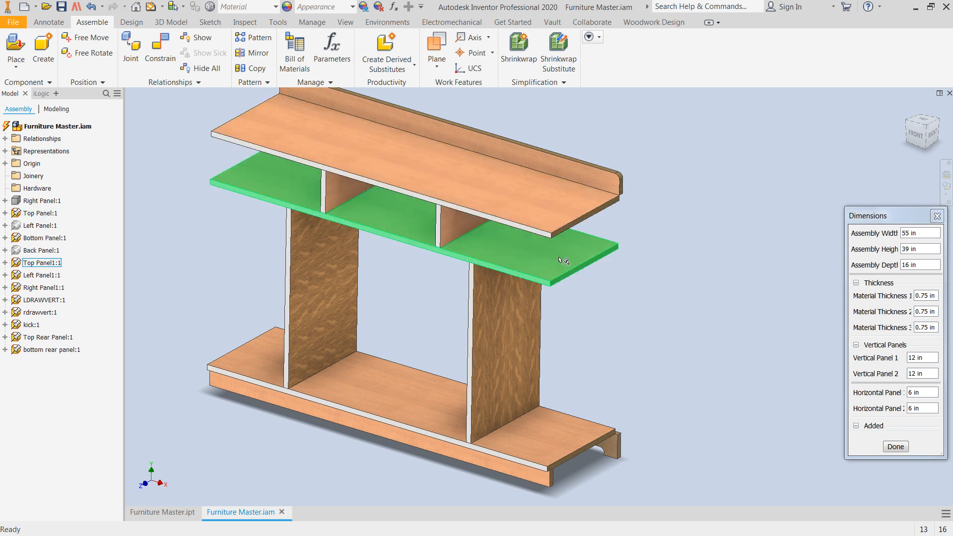
# - Measure the length of the Top Panel's long front edge
pyautogui.scroll(-1, 611, 261)
pyautogui.moveTo(628, 286); pyautogui.dragTo(722, 352, button='middle')
pyautogui.press('m')
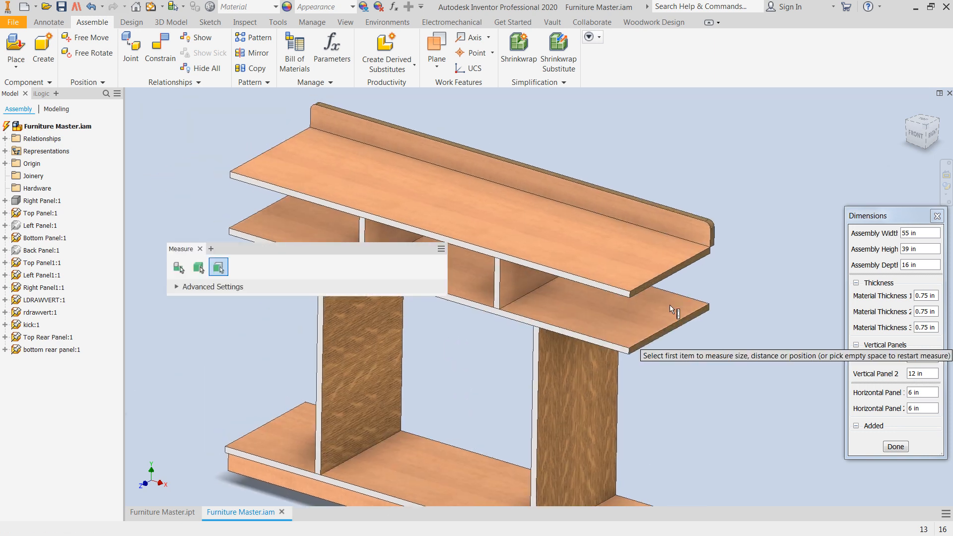
pyautogui.click(598, 282)
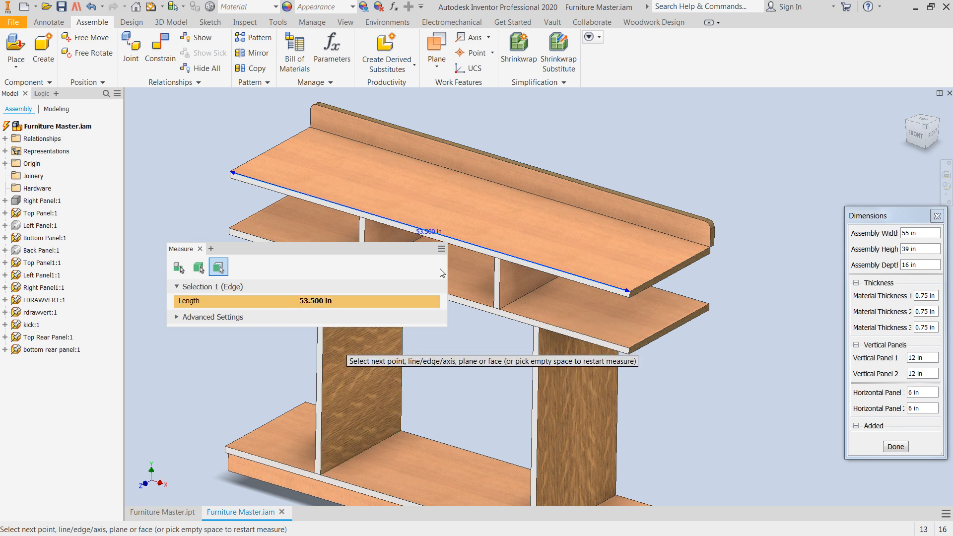
pyautogui.press('Escape')
# - Examine the part lengths, widths and thicknesses in the Woodwork for Inventor BOM, and close it
pyautogui.click(449, 230)
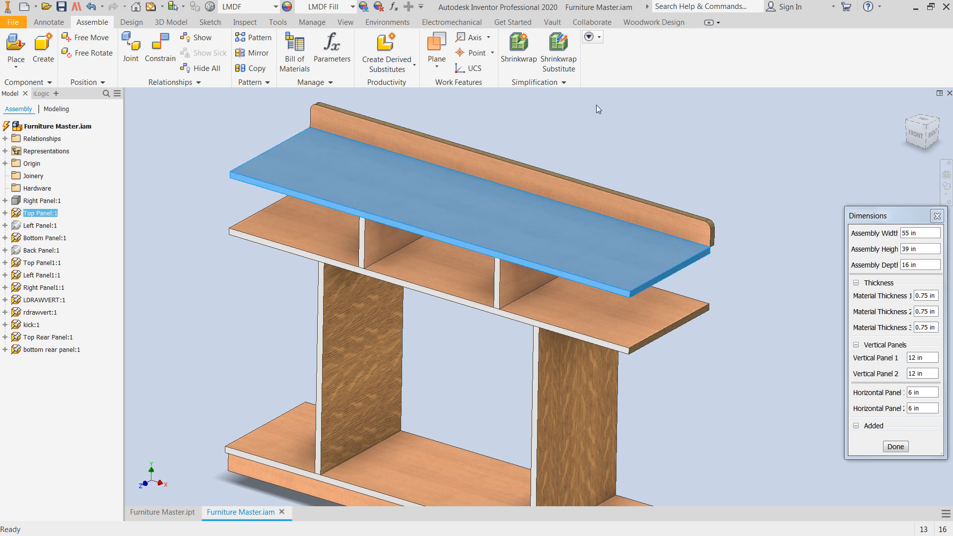
pyautogui.click(654, 22)
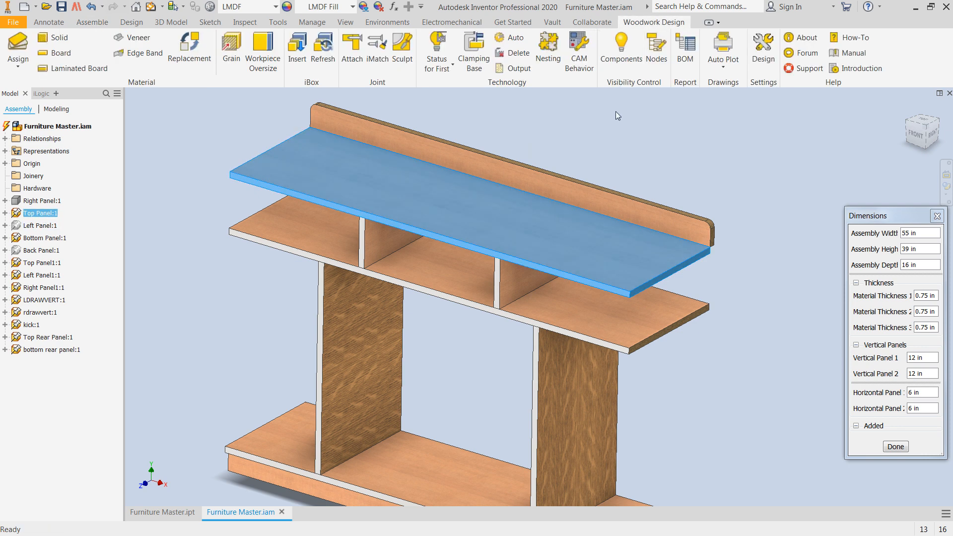
pyautogui.click(687, 44)
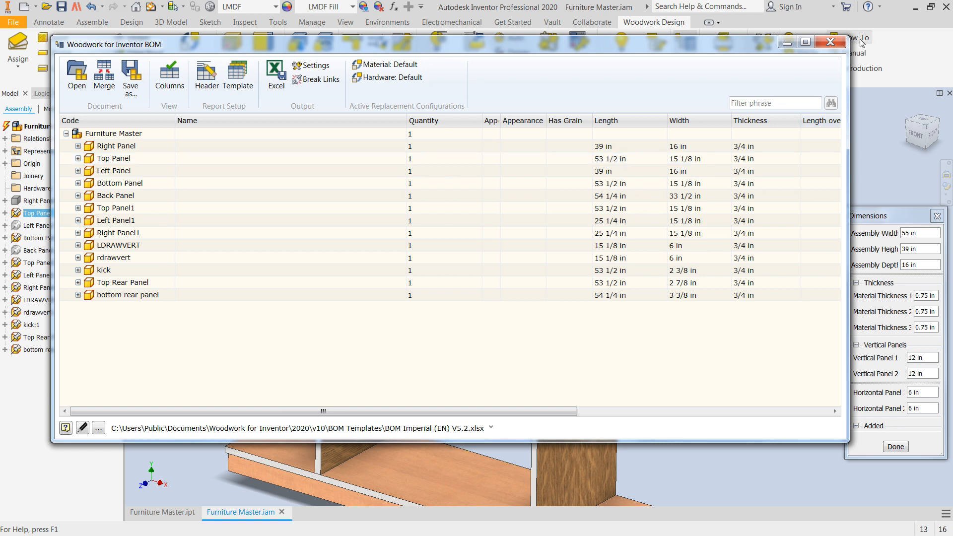
pyautogui.click(835, 41)
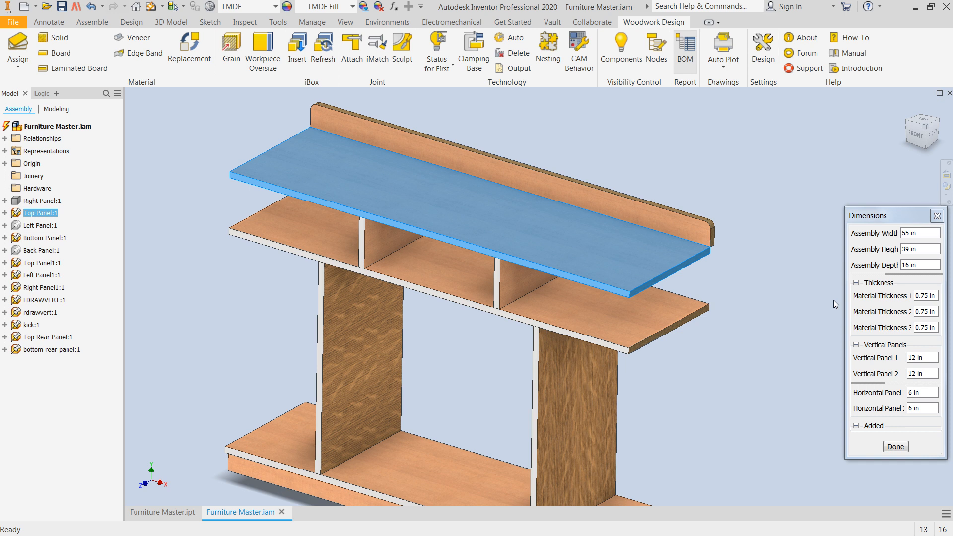
pyautogui.click(800, 359)
# - Measure the depth of the Top Panel along its short side edge
pyautogui.press('m')
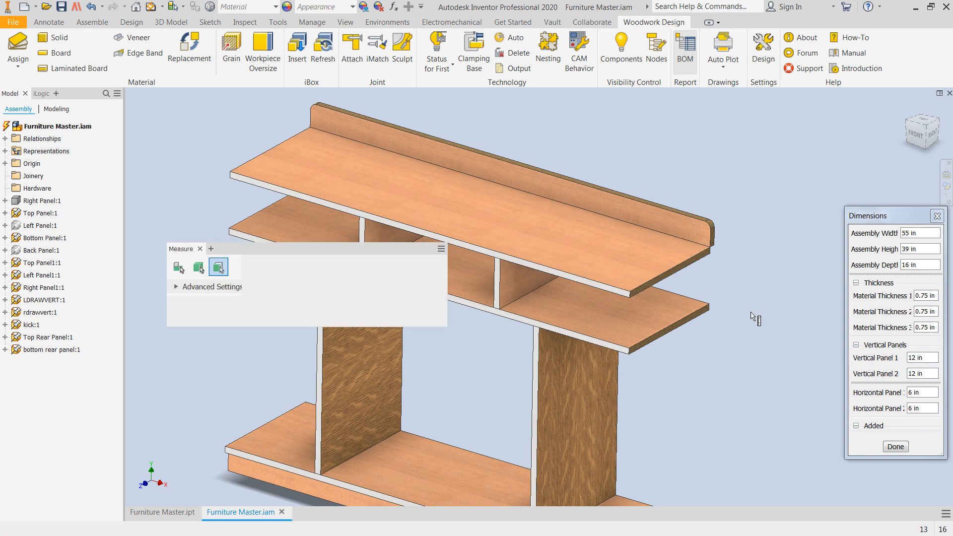
pyautogui.scroll(3, 720, 271)
pyautogui.click(676, 242)
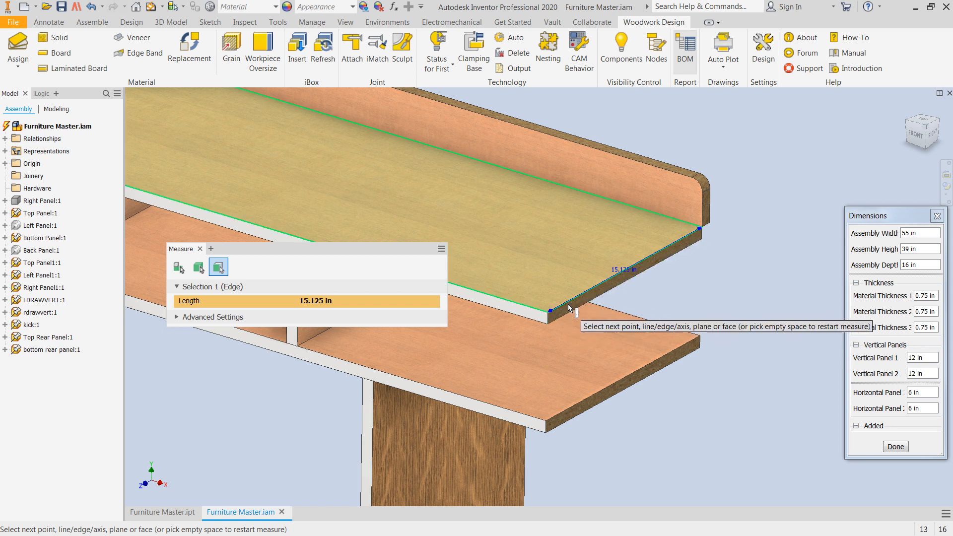
pyautogui.moveTo(594, 320)
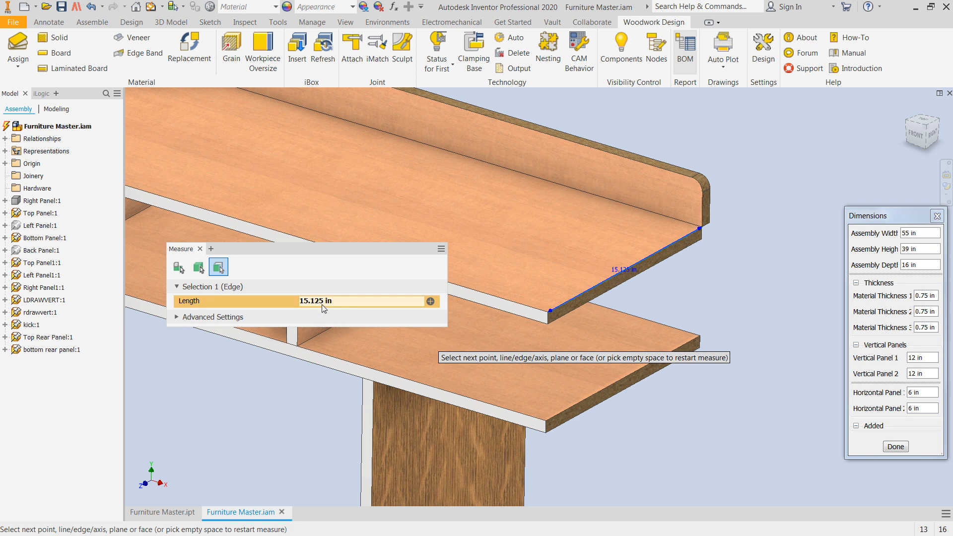
pyautogui.moveTo(675, 279); pyautogui.dragTo(746, 260, button='middle')
pyautogui.press('Escape')
pyautogui.scroll(-5, 688, 276)
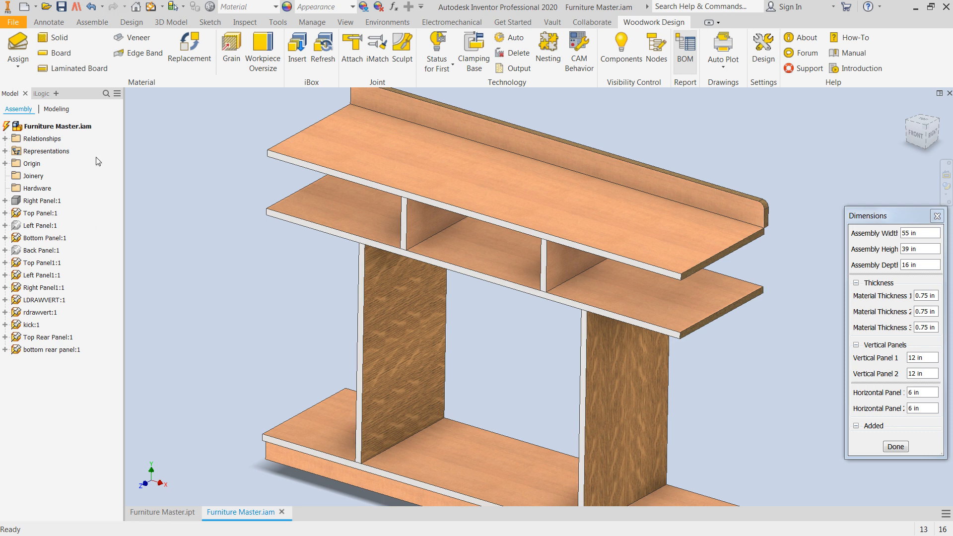
# - Start a new in-place component named 901-bdado with Phantom as its default BOM structure
pyautogui.click(92, 23)
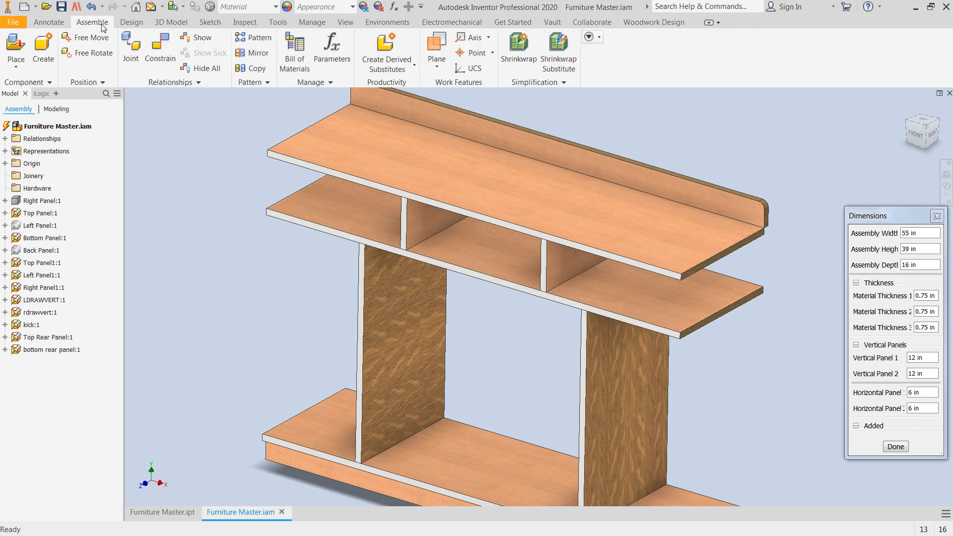
pyautogui.click(51, 47)
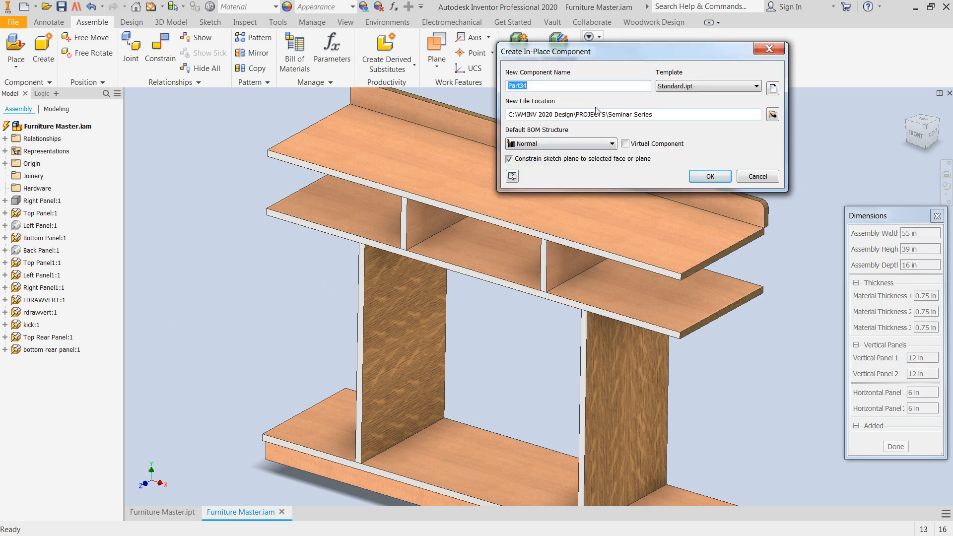
pyautogui.moveTo(627, 49); pyautogui.dragTo(299, 189)
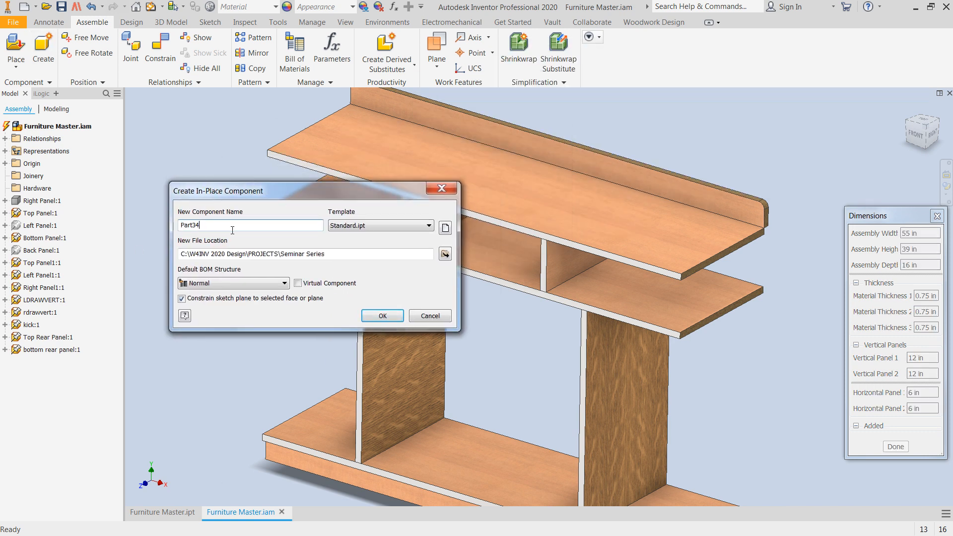
pyautogui.write('bdado')
pyautogui.press('BackSpace')
pyautogui.press('BackSpace')
pyautogui.press('BackSpace')
pyautogui.press('BackSpace')
pyautogui.write('901-bdado')
pyautogui.click(284, 283)
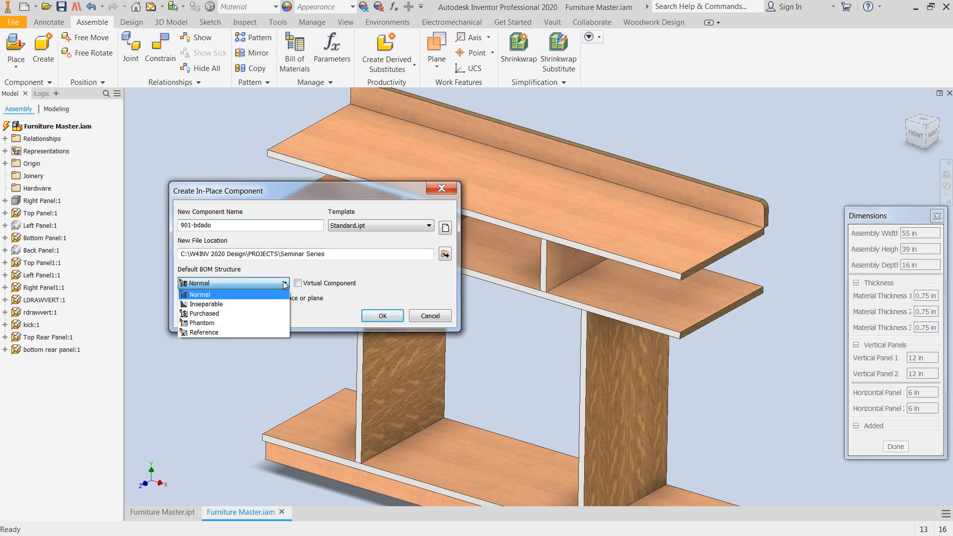
pyautogui.click(257, 321)
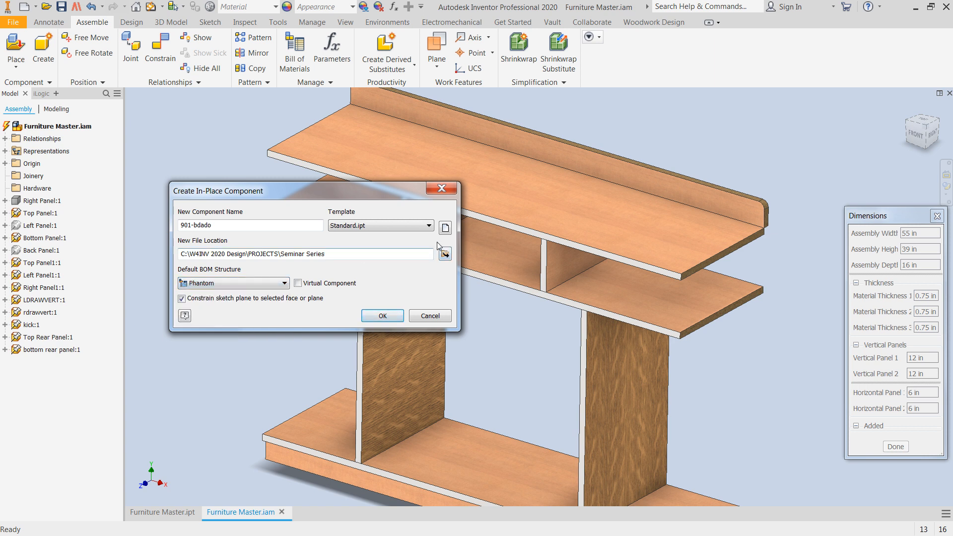
# - Base the new component on the Tenon template Dado Variable.ipt and place it in the empty space beside the cabinet
pyautogui.click(445, 230)
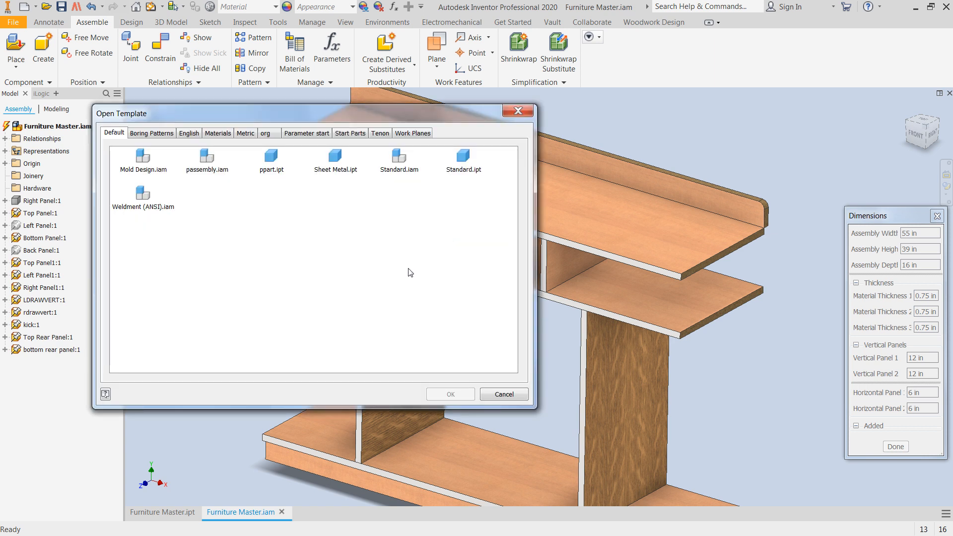
pyautogui.click(381, 133)
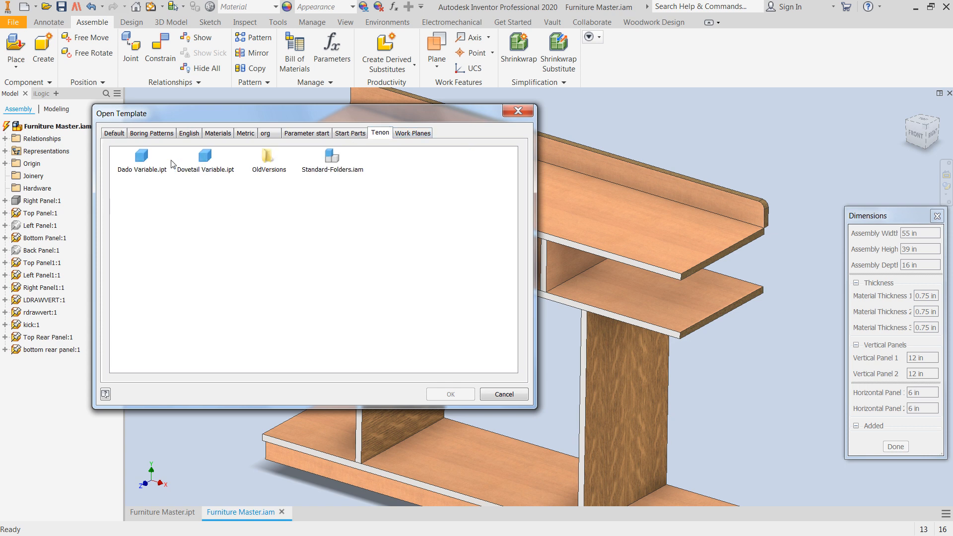
pyautogui.doubleClick(144, 156)
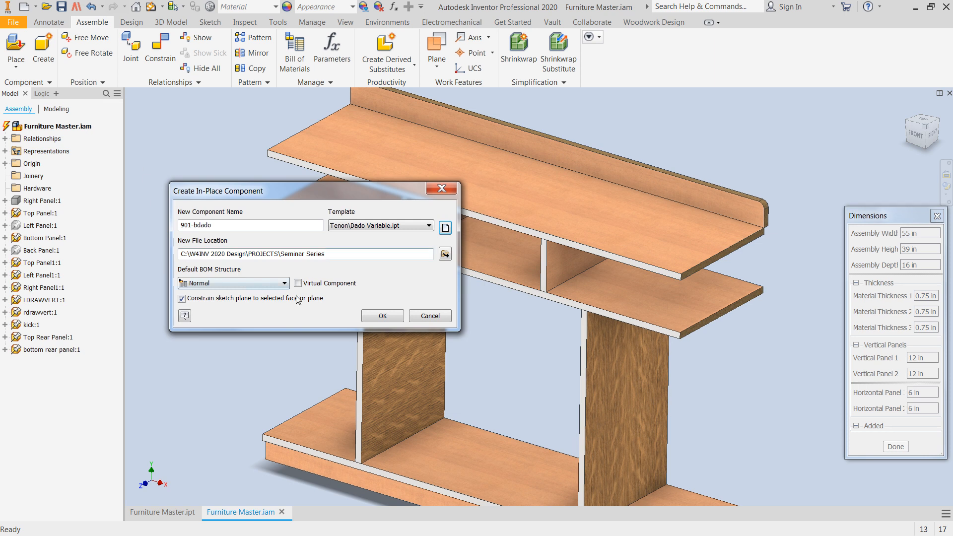
pyautogui.click(381, 316)
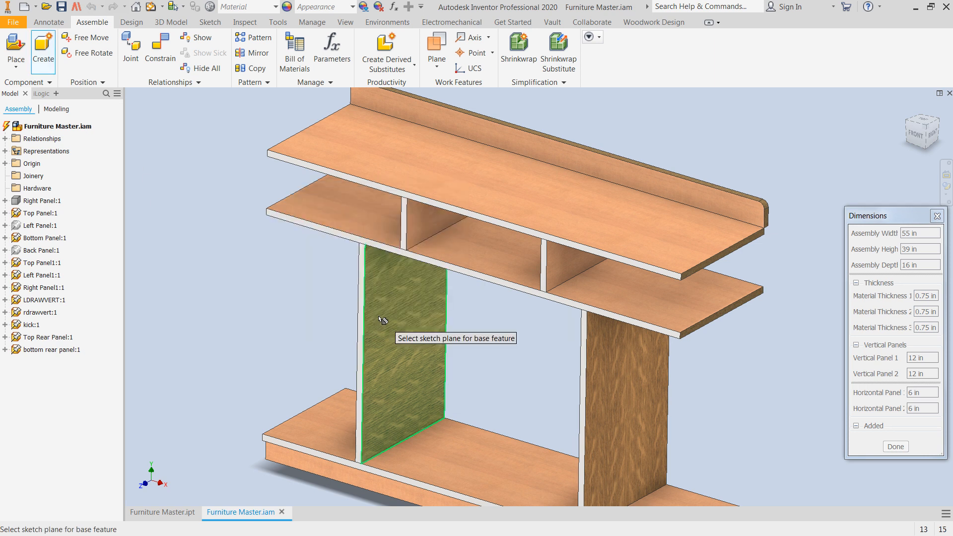
pyautogui.moveTo(273, 257)
pyautogui.mouseDown(button='middle')
pyautogui.moveTo(307, 262)
pyautogui.moveTo(323, 247)
pyautogui.mouseUp(button='middle')
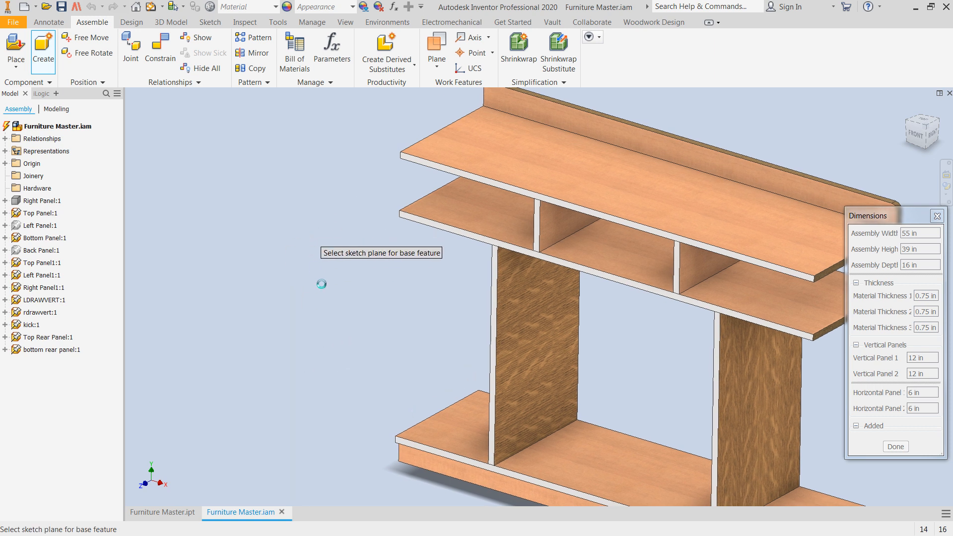
pyautogui.click(775, 236)
pyautogui.moveTo(833, 190); pyautogui.dragTo(242, 257)
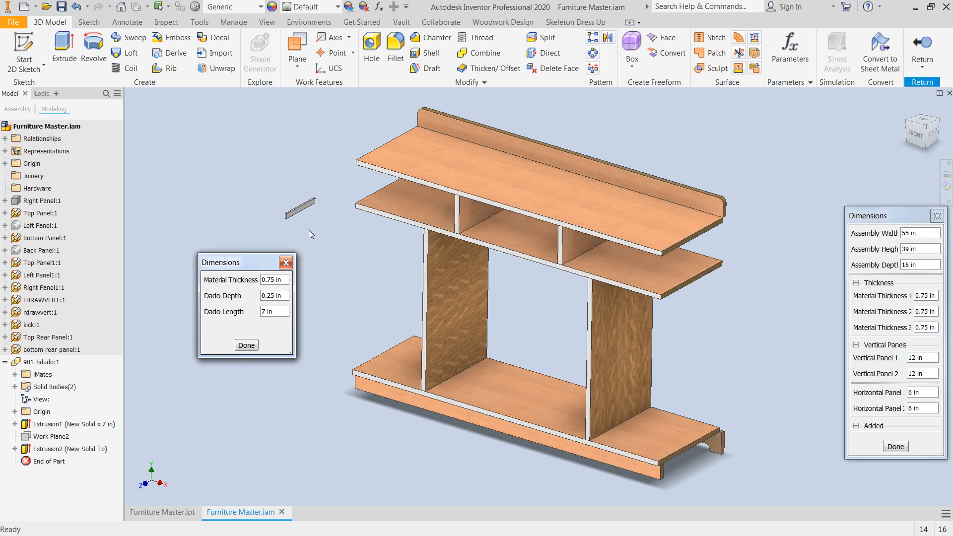
# - Set the dado part's material thickness to 1 in as a resizing test, and return it to 0.75 in
pyautogui.scroll(-5, 296, 236)
pyautogui.scroll(-3, 400, 223)
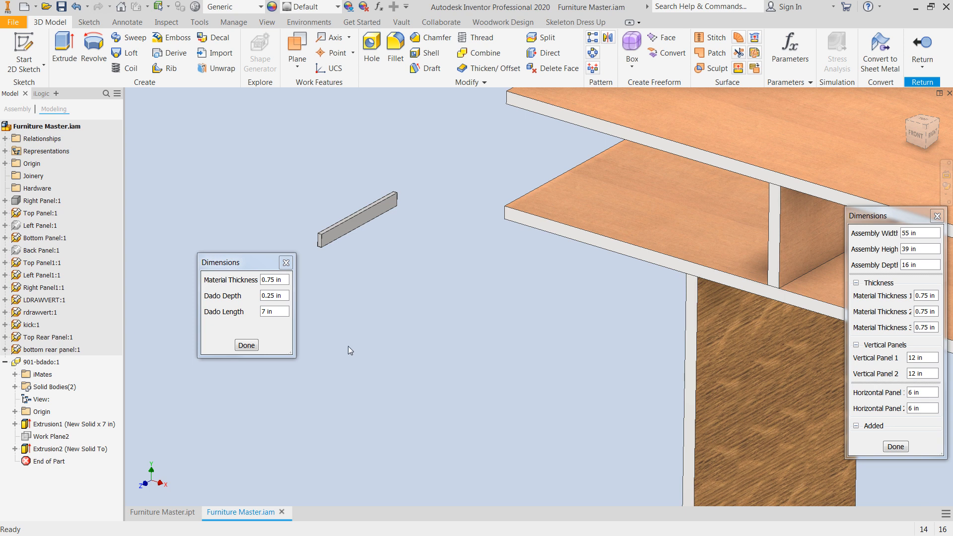
pyautogui.moveTo(555, 124); pyautogui.dragTo(576, 258, button='middle')
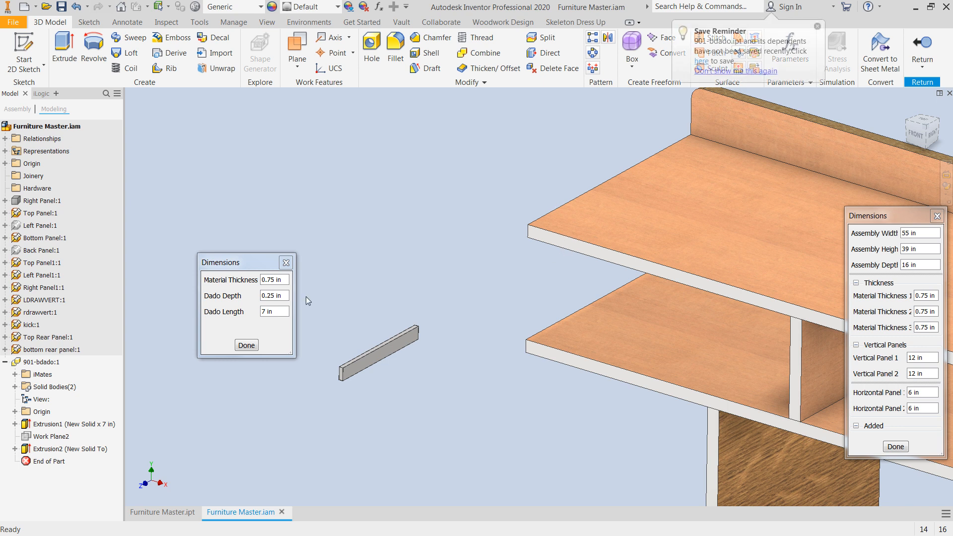
pyautogui.click(254, 286)
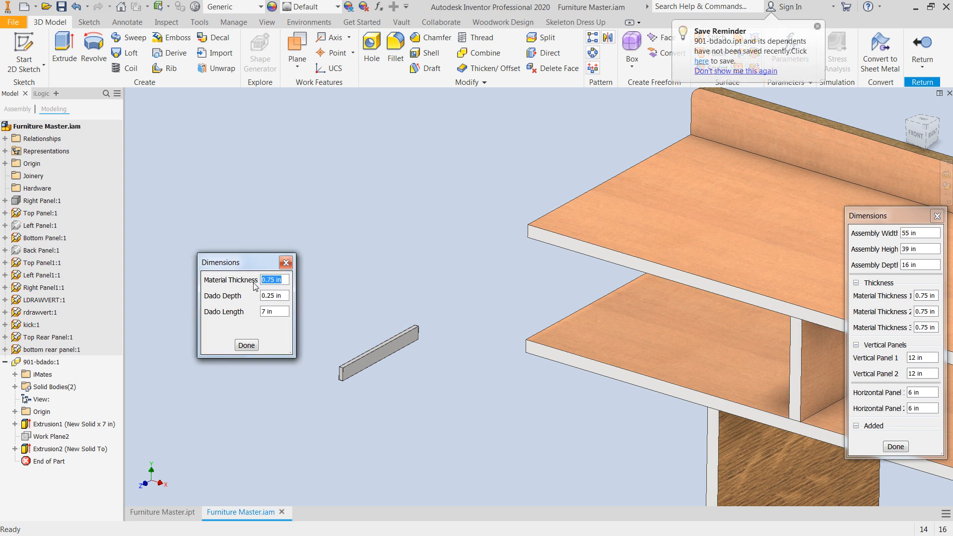
pyautogui.write('1')
pyautogui.press('Return')
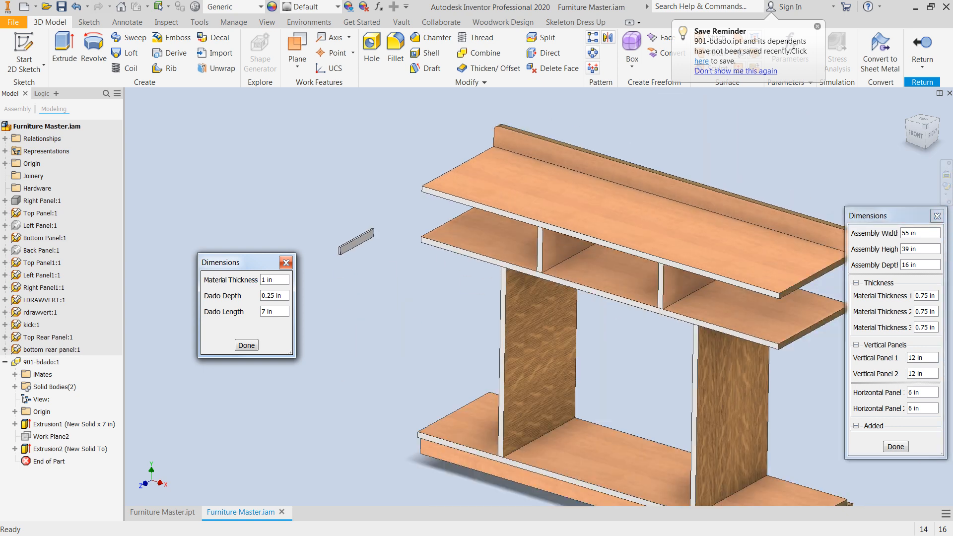
pyautogui.scroll(-3, 341, 213)
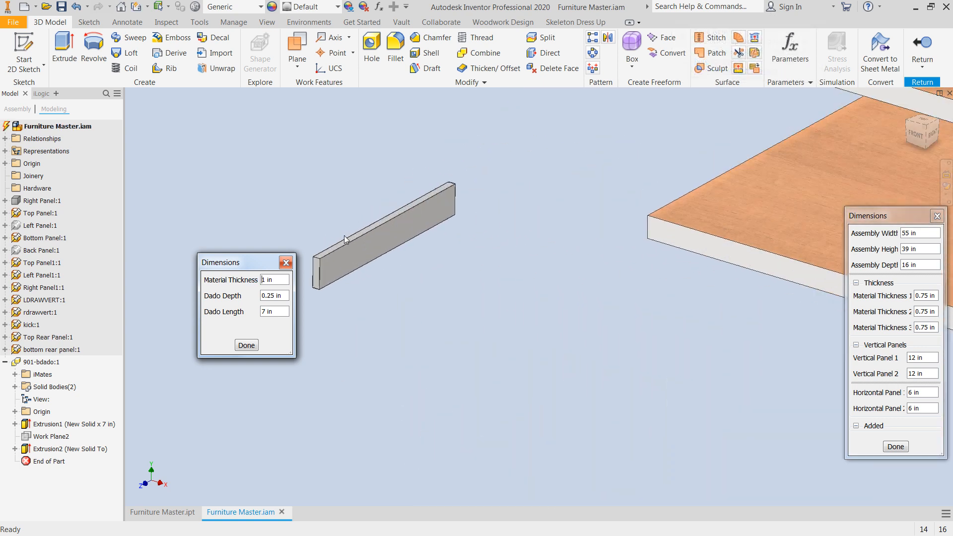
pyautogui.moveTo(282, 282); pyautogui.dragTo(189, 286)
pyautogui.write('.75')
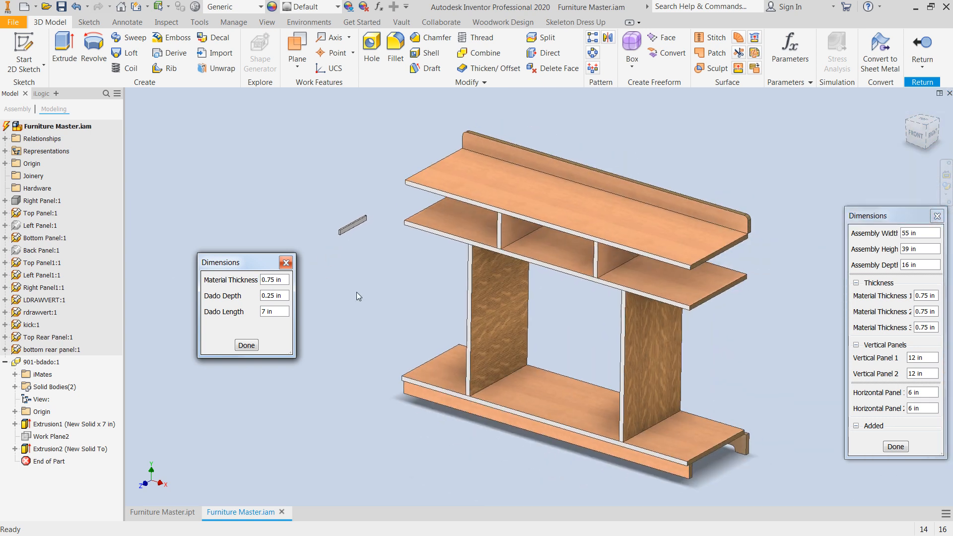
pyautogui.scroll(5, 340, 217)
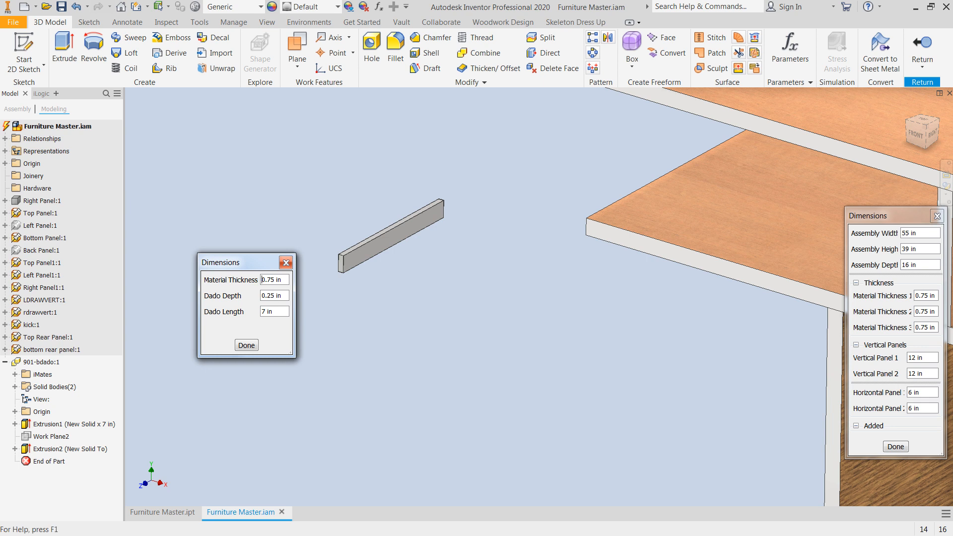
# - Set the dado depth to 0.5 in as a resizing test, and return it to 0.25 in
pyautogui.click(285, 296)
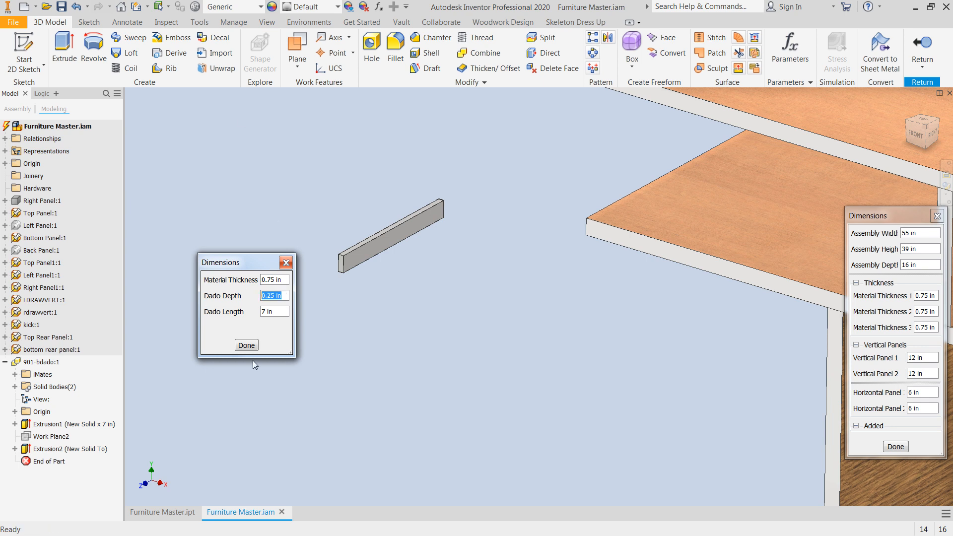
pyautogui.write('0.5')
pyautogui.press('Return')
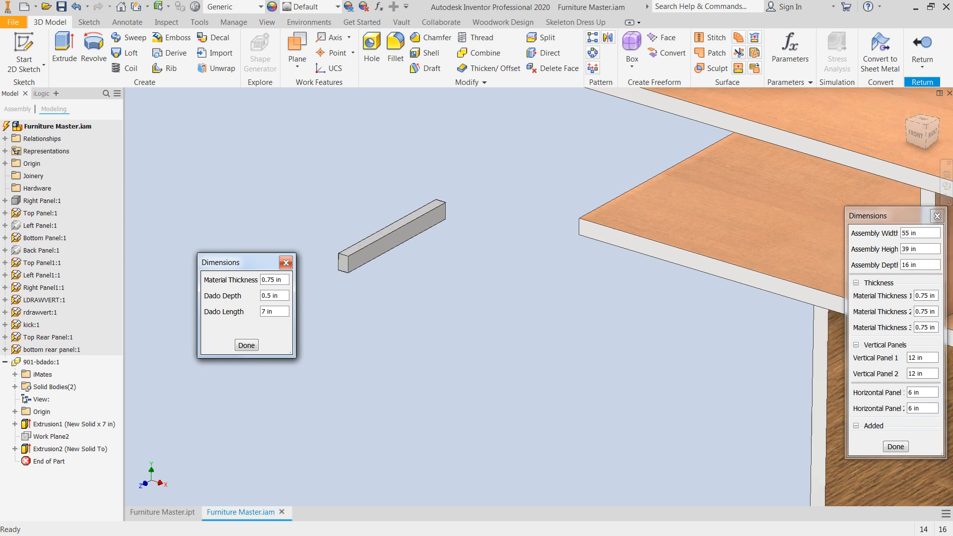
pyautogui.click(281, 296)
pyautogui.write('.2')
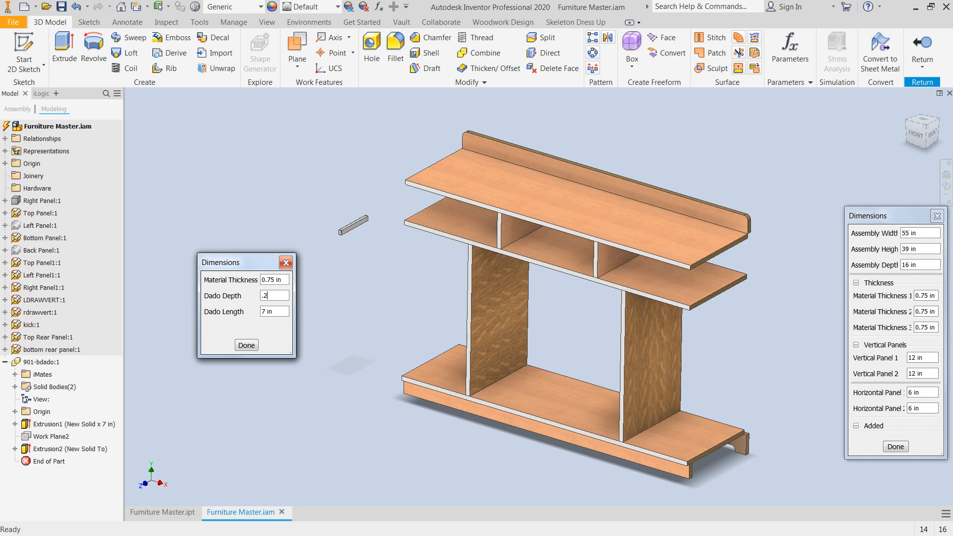
pyautogui.write('5')
pyautogui.press('Return')
# - Set the dado length to 13.125 in, finish the dimensions and return to the top-level assembly
pyautogui.scroll(-5, 326, 213)
pyautogui.moveTo(336, 279); pyautogui.dragTo(437, 273, button='middle')
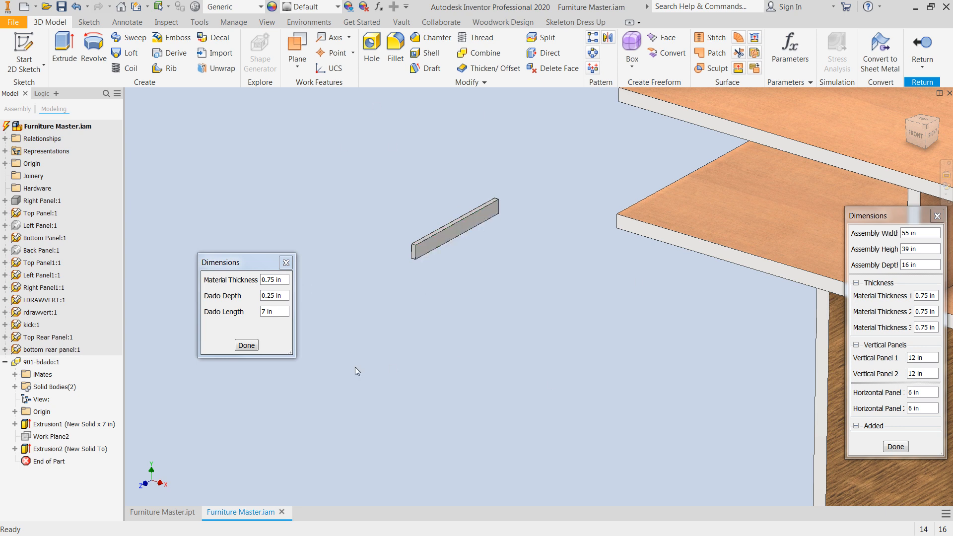
pyautogui.moveTo(274, 311); pyautogui.dragTo(254, 315)
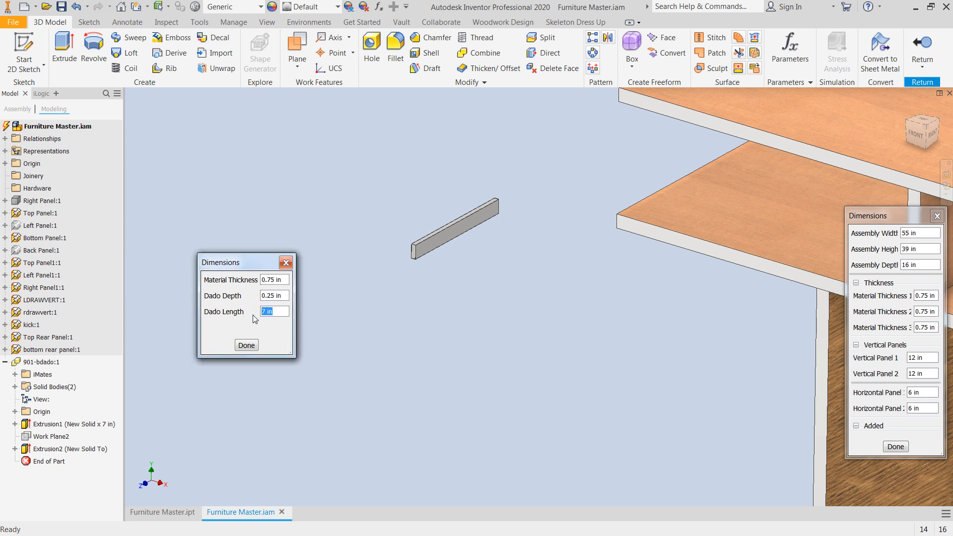
pyautogui.write('13')
pyautogui.press('Return')
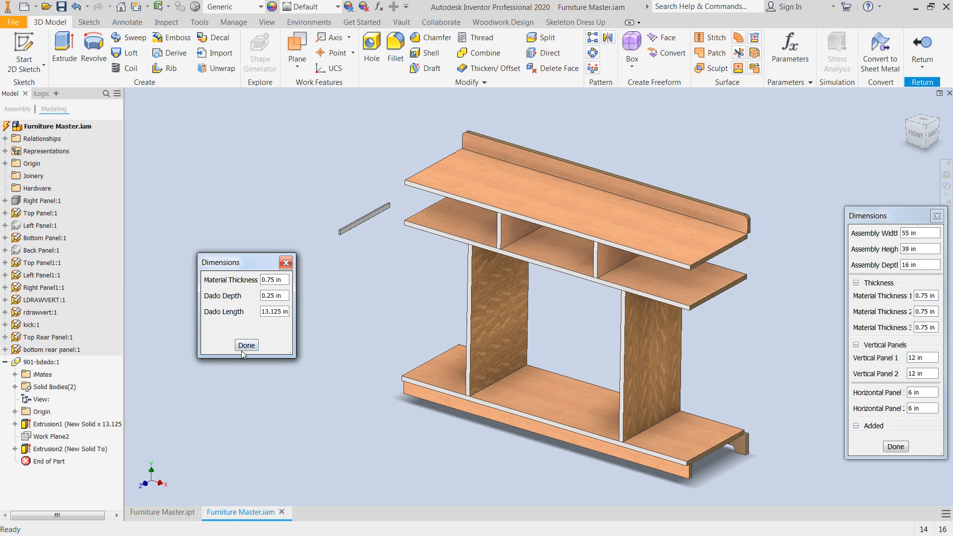
pyautogui.click(247, 345)
pyautogui.click(359, 222)
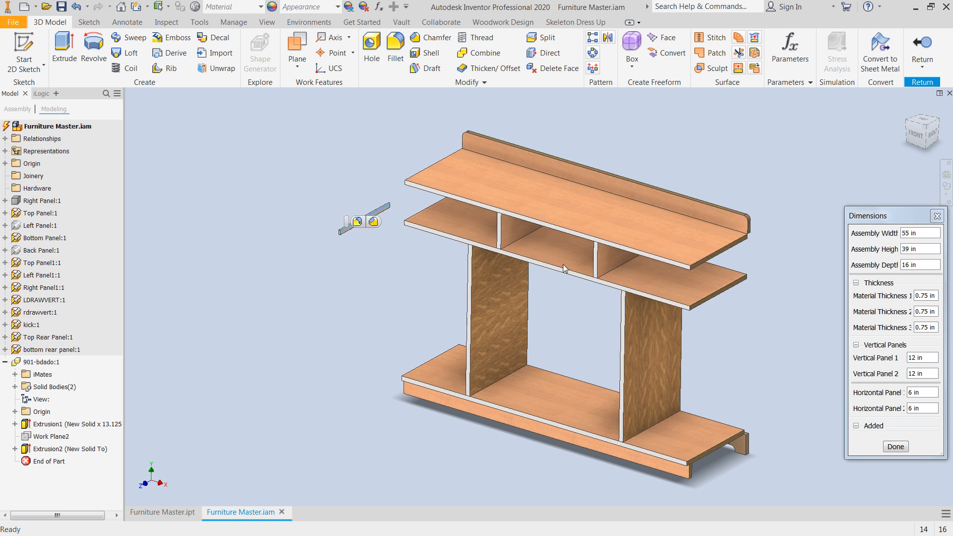
pyautogui.click(925, 43)
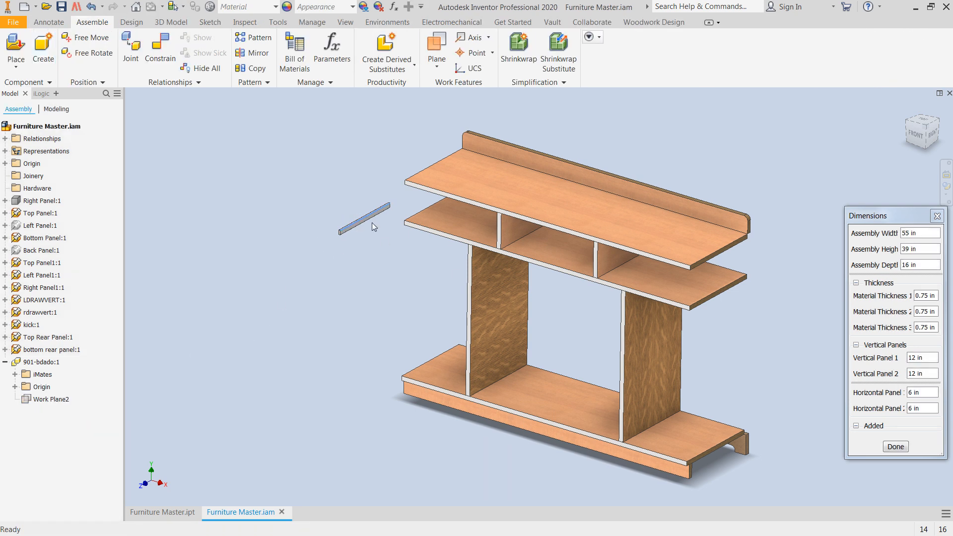
# - Move the loose 901-bdado part lower in the empty space beside the cabinet
pyautogui.scroll(3, 377, 238)
pyautogui.moveTo(369, 227); pyautogui.dragTo(384, 348)
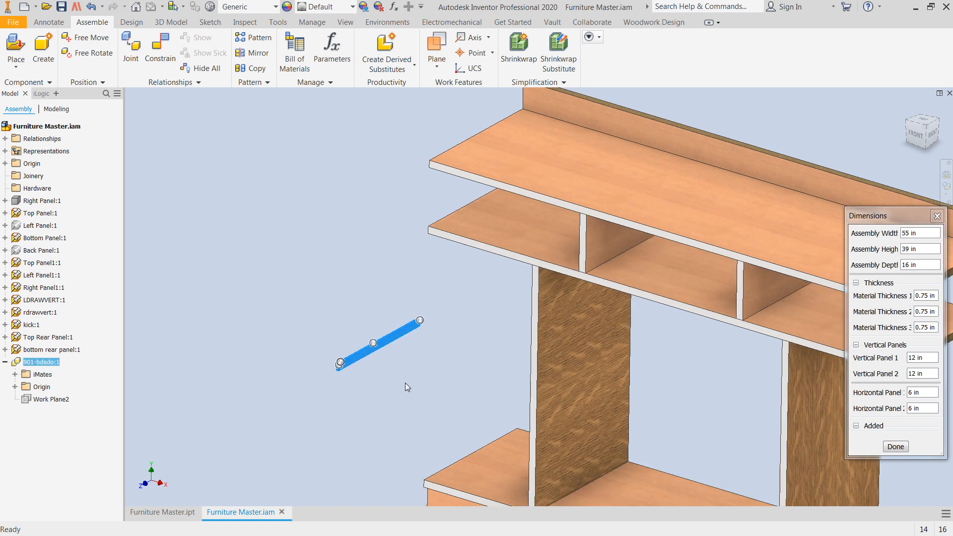
pyautogui.scroll(-2, 410, 369)
pyautogui.moveTo(409, 354); pyautogui.dragTo(403, 279, button='middle')
pyautogui.click(399, 305)
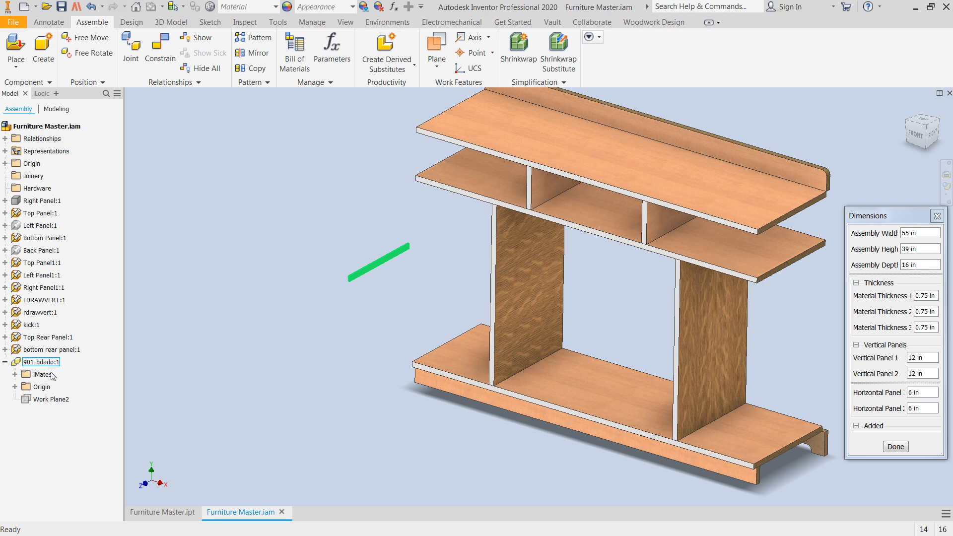
pyautogui.moveTo(313, 328); pyautogui.dragTo(227, 356, button='middle')
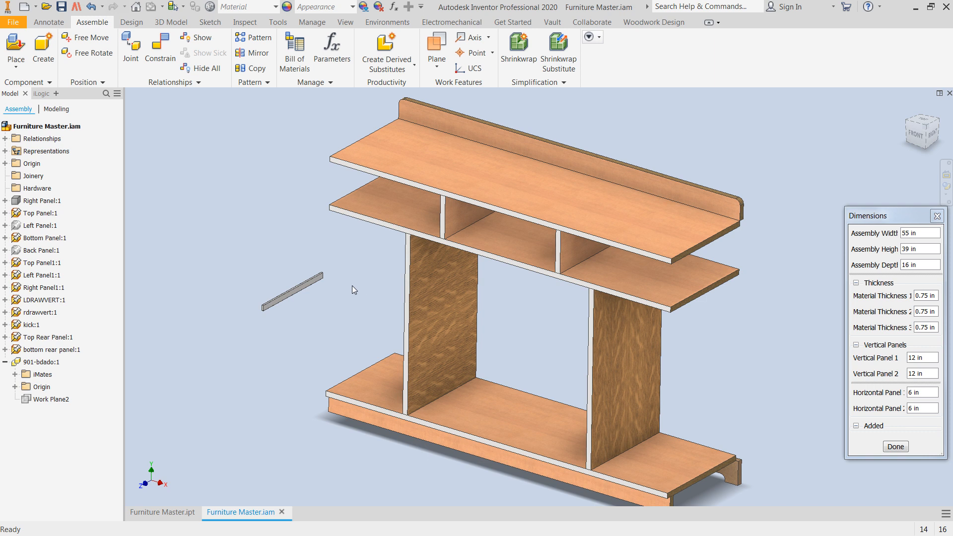
# - Start the Attach command on 901-bdado and pick the top panel's right end face for the End Grain Attachment
pyautogui.click(654, 22)
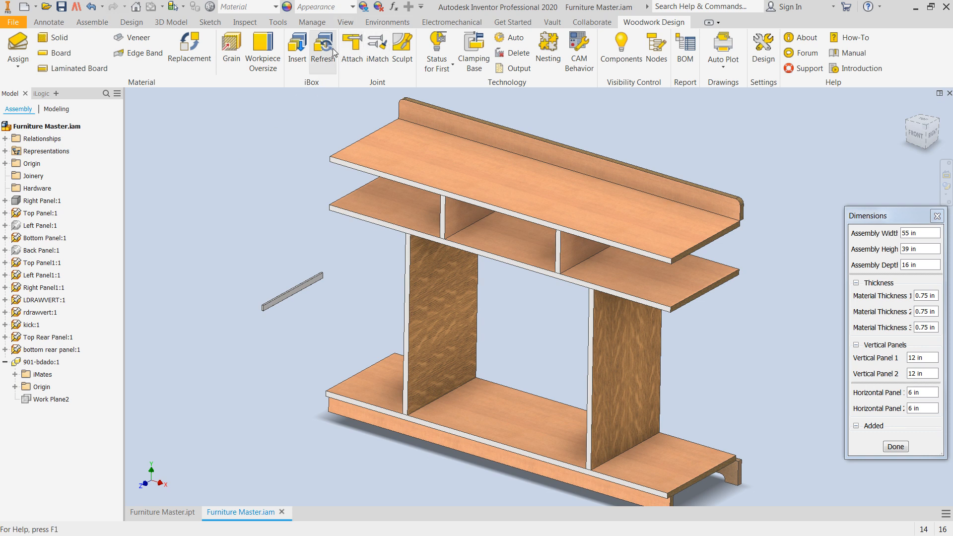
pyautogui.click(350, 42)
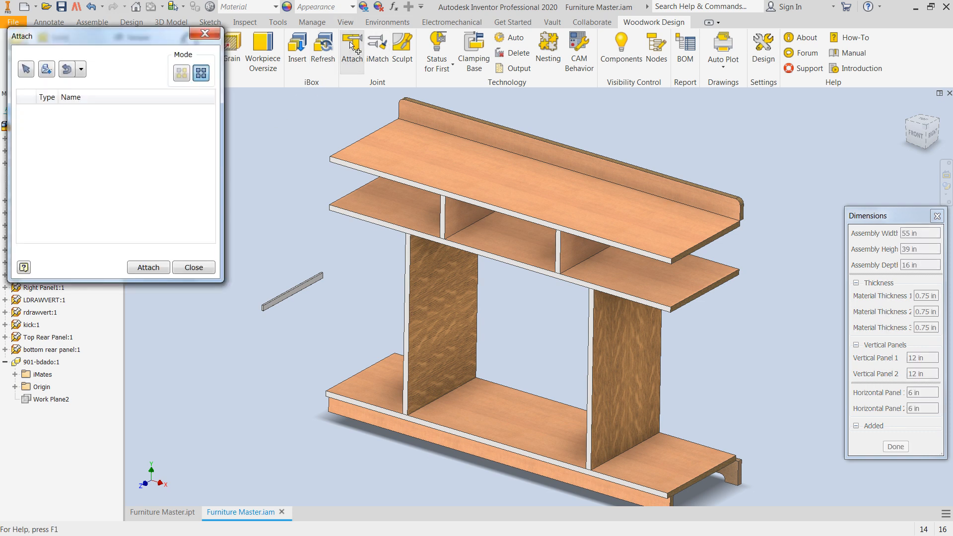
pyautogui.click(304, 289)
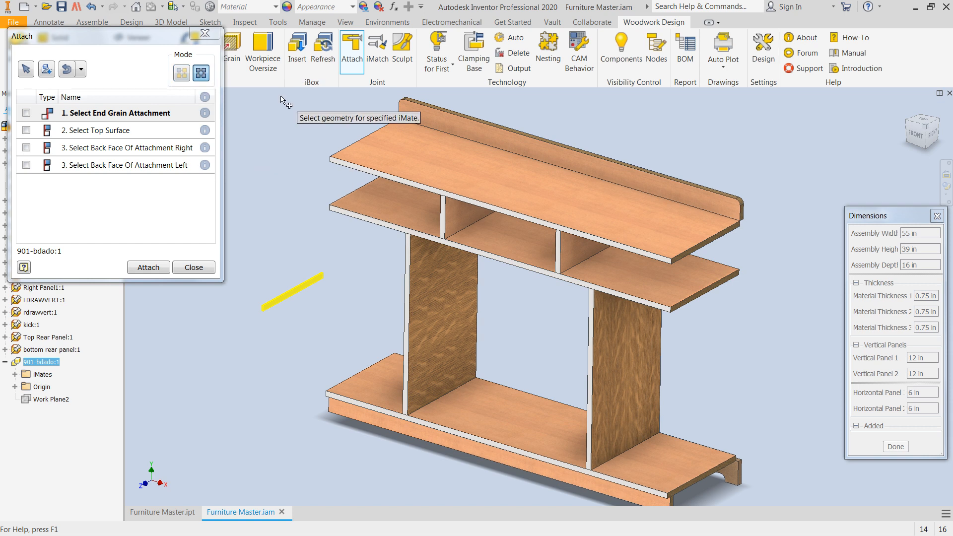
pyautogui.click(85, 113)
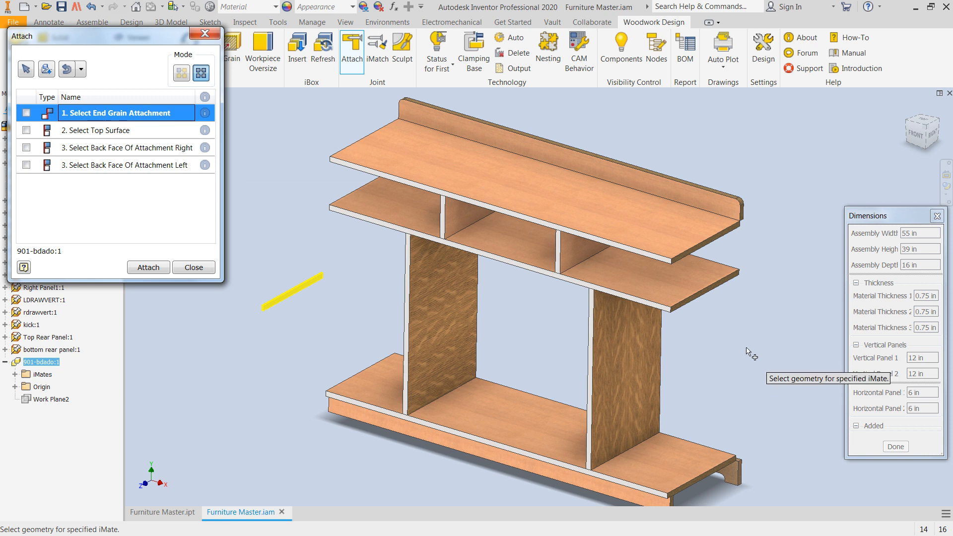
pyautogui.scroll(-5, 702, 255)
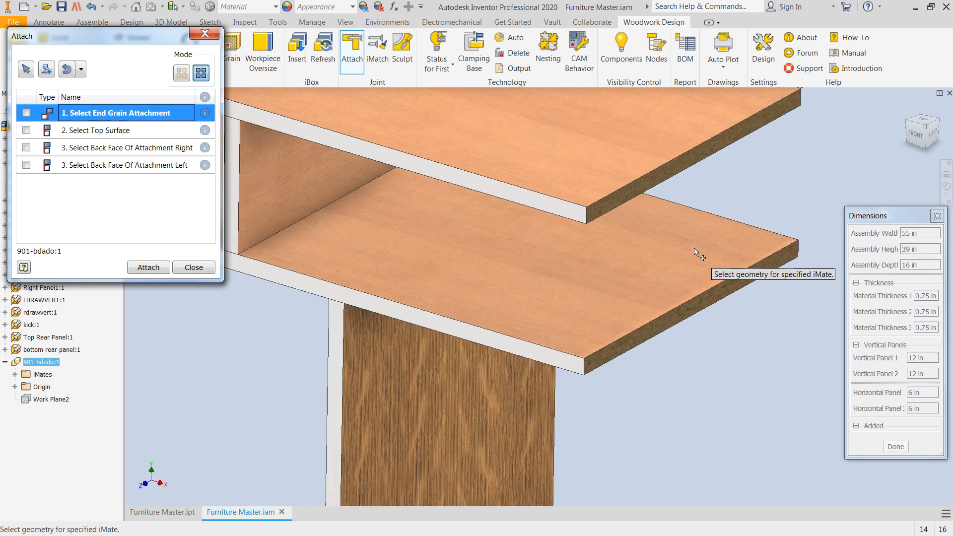
pyautogui.click(646, 181)
pyautogui.scroll(5, 744, 336)
pyautogui.moveTo(743, 335); pyautogui.dragTo(706, 291, button='middle')
# - Assign the upper faces of the top panel, middle shelf and bottom panel to Select Top Surface
pyautogui.click(128, 131)
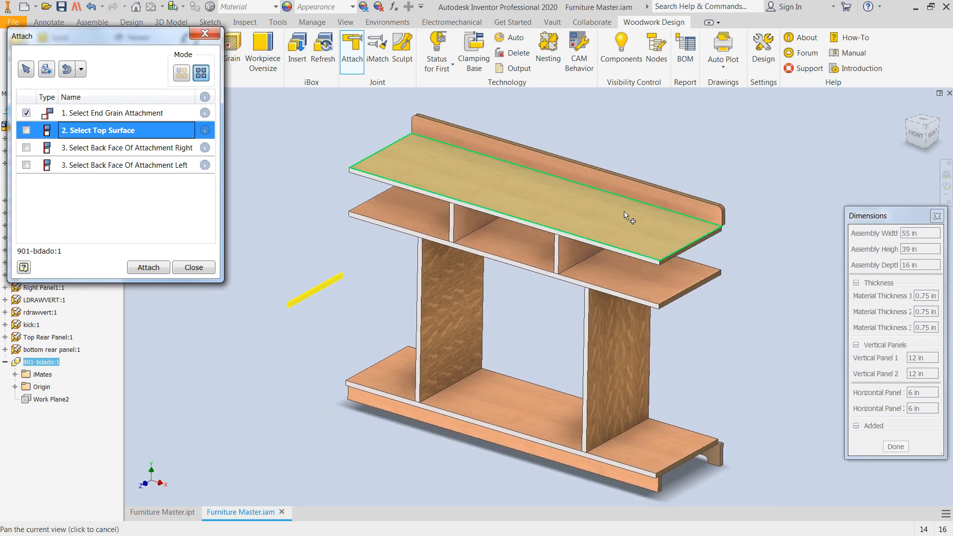
pyautogui.click(641, 215)
pyautogui.click(639, 272)
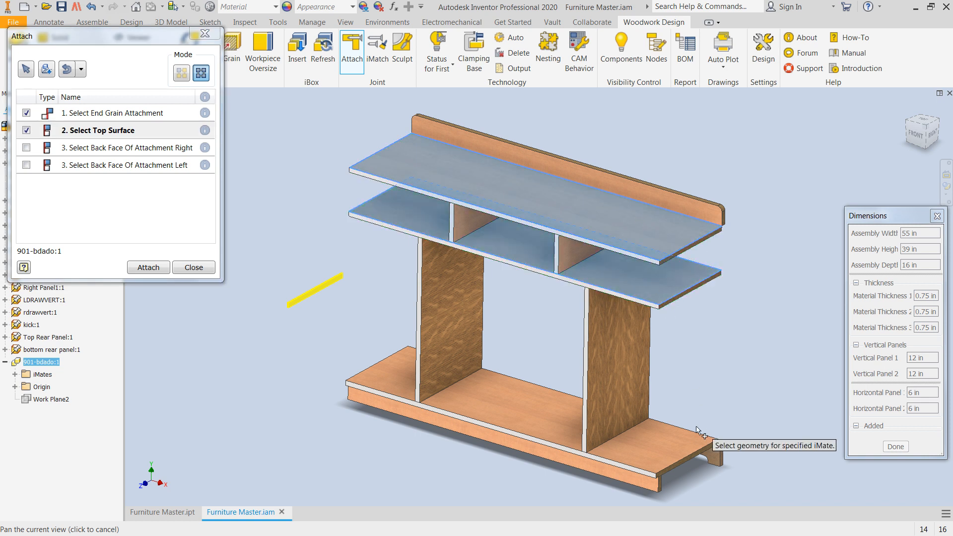
pyautogui.click(684, 444)
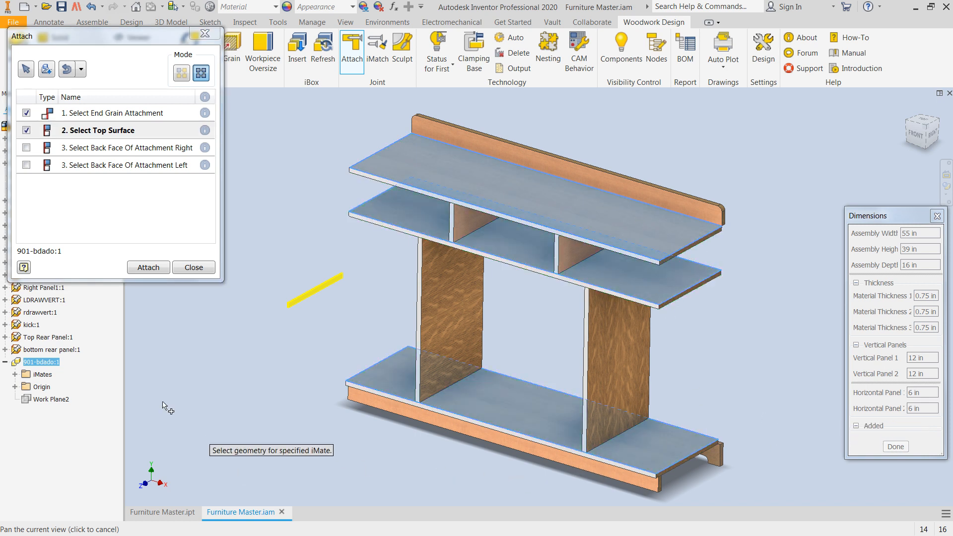
# - Assign the middle shelf's rear face to Back Face Of Attachment Right, attach the dados and finish the Attach command
pyautogui.click(138, 148)
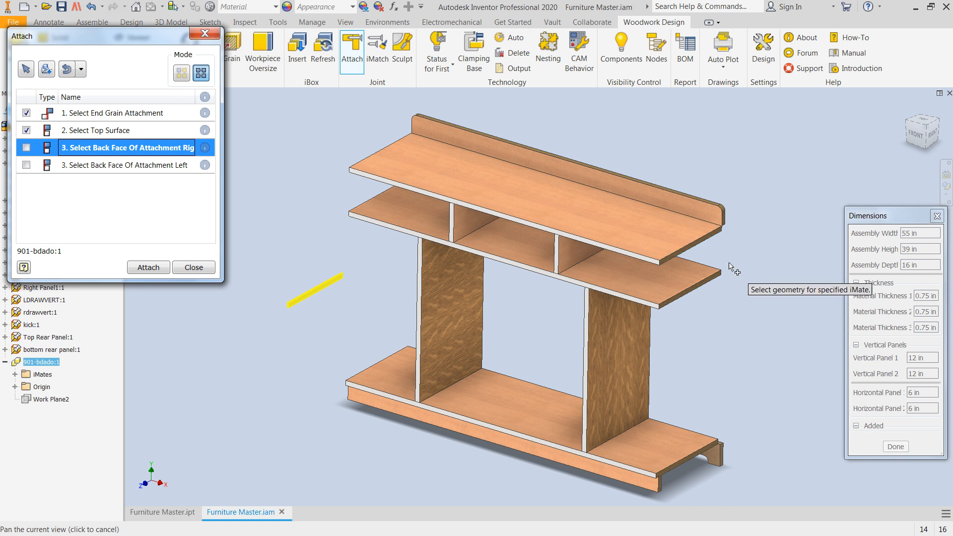
pyautogui.scroll(-5, 734, 270)
pyautogui.scroll(-3, 717, 257)
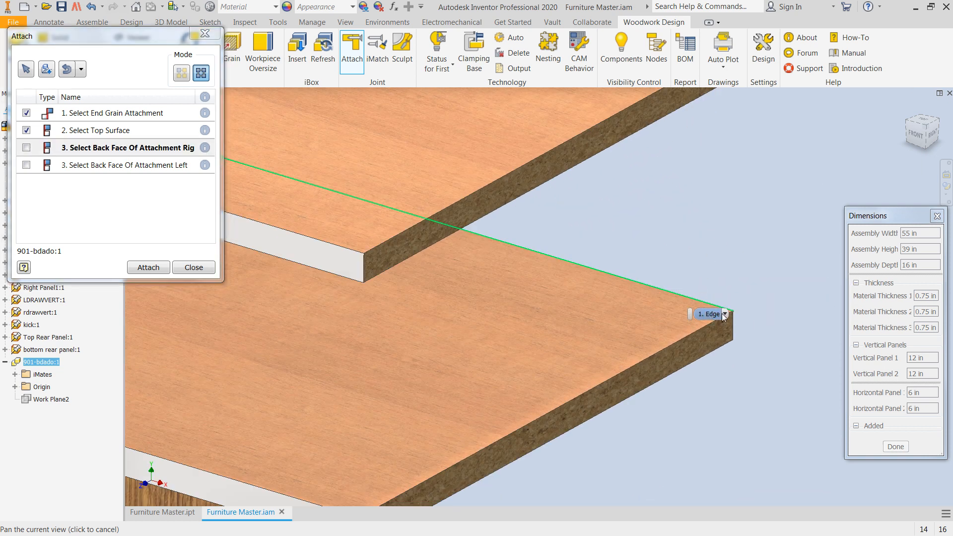
pyautogui.click(724, 314)
pyautogui.click(715, 338)
pyautogui.scroll(5, 768, 379)
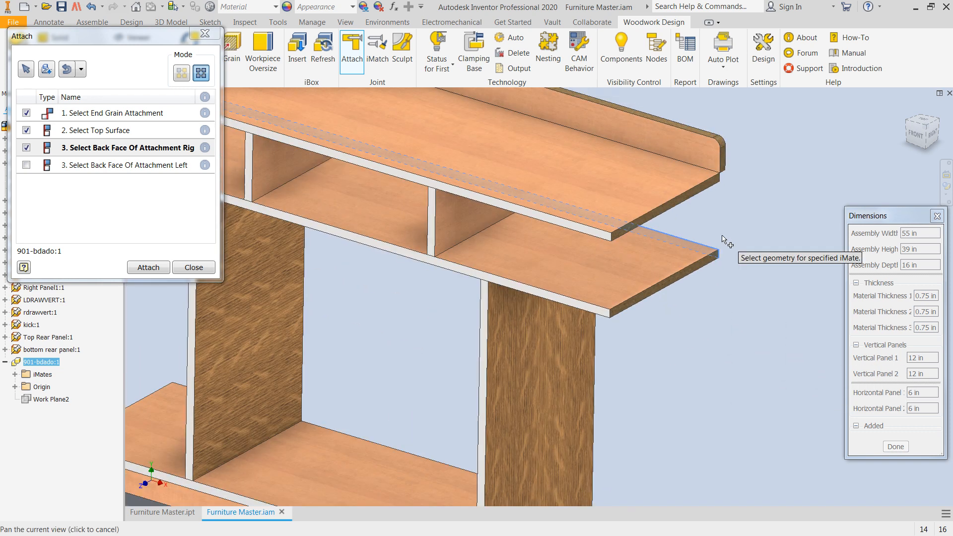
pyautogui.scroll(3, 663, 264)
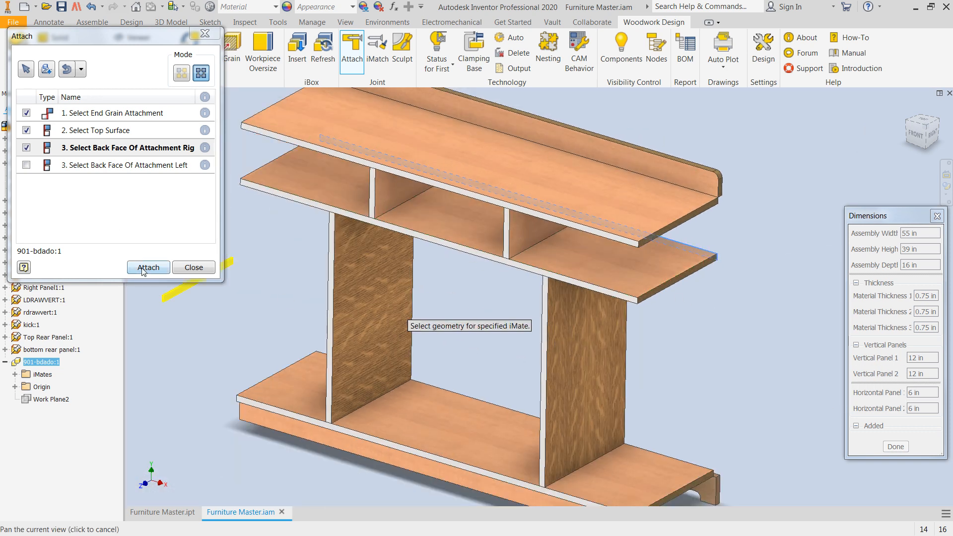
pyautogui.click(141, 269)
pyautogui.moveTo(732, 399); pyautogui.dragTo(653, 303, button='middle')
pyautogui.click(204, 271)
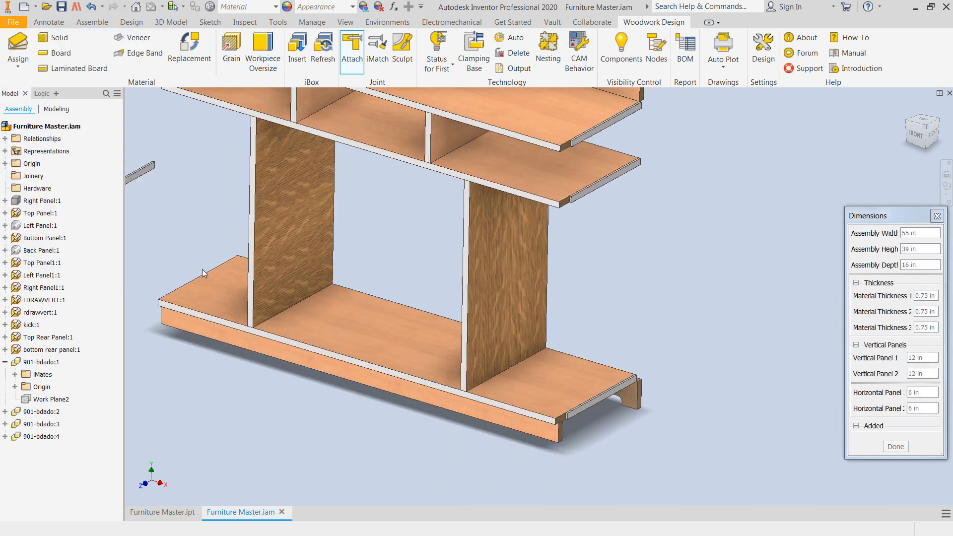
# - Examine the dado attached to the bottom panel's end and the relationships listed for 901-bdado:3
pyautogui.scroll(-5, 614, 383)
pyautogui.scroll(-2, 640, 456)
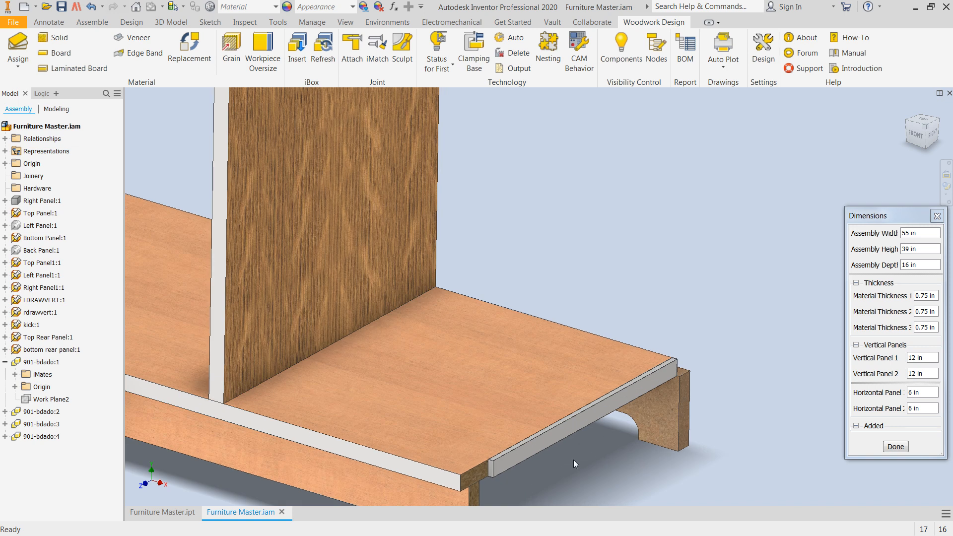
pyautogui.click(547, 437)
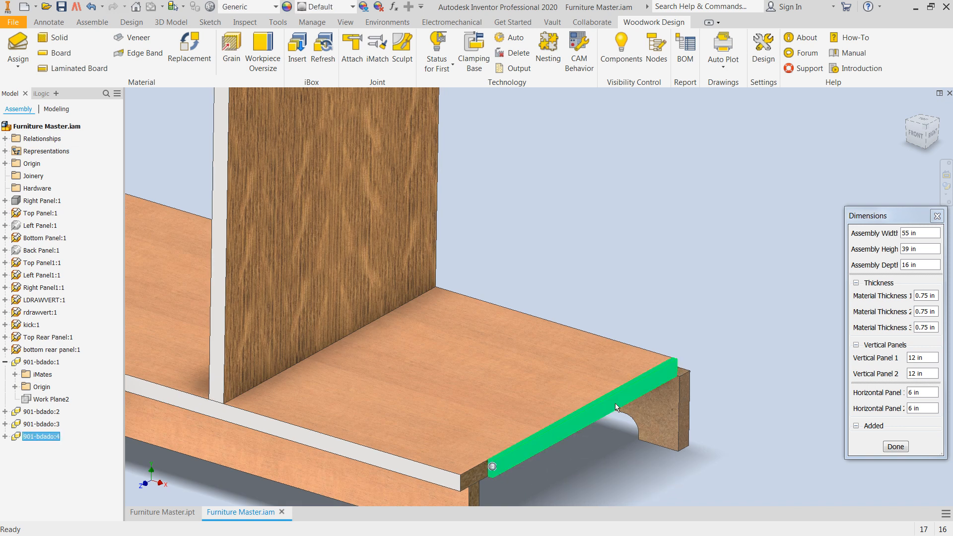
pyautogui.scroll(4, 556, 456)
pyautogui.scroll(1, 650, 362)
pyautogui.moveTo(650, 361); pyautogui.dragTo(693, 398, button='middle')
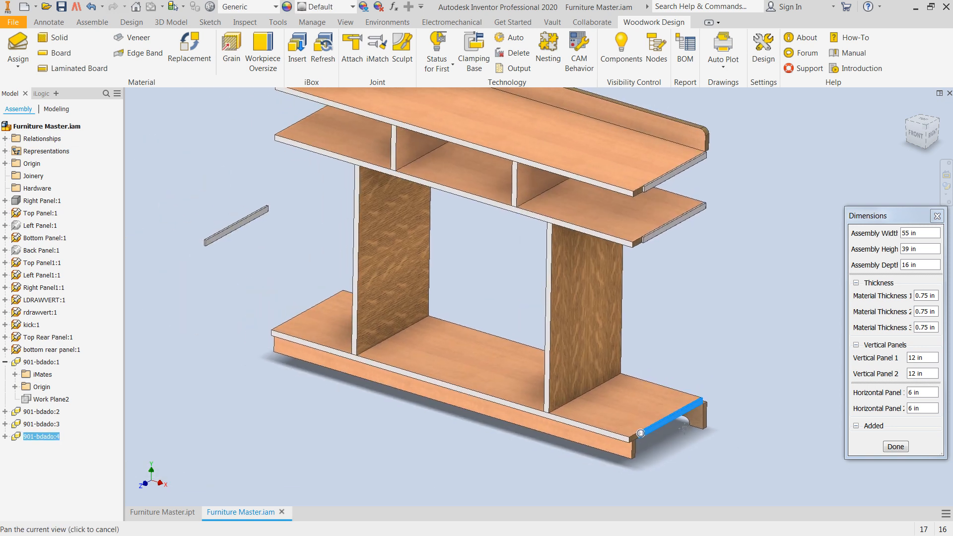
pyautogui.click(5, 425)
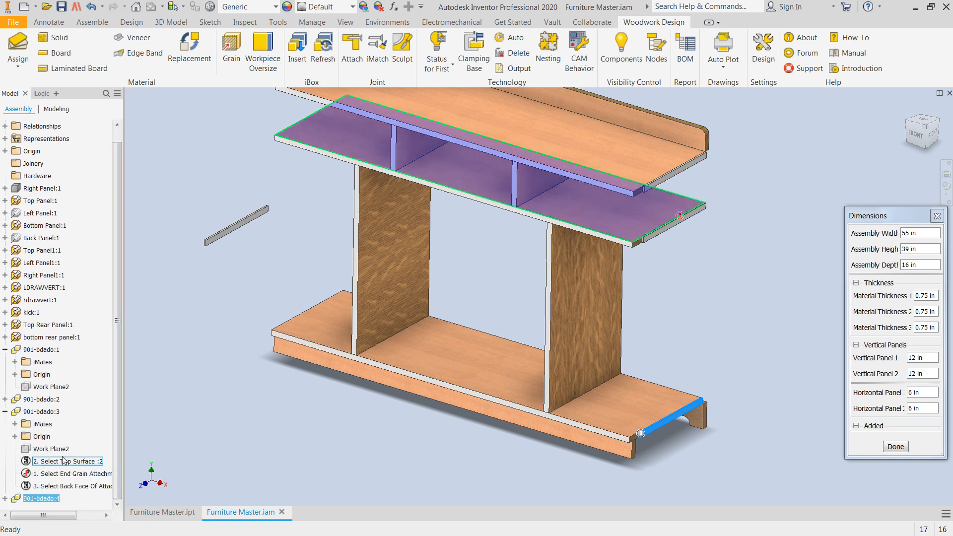
pyautogui.moveTo(124, 447); pyautogui.dragTo(190, 448)
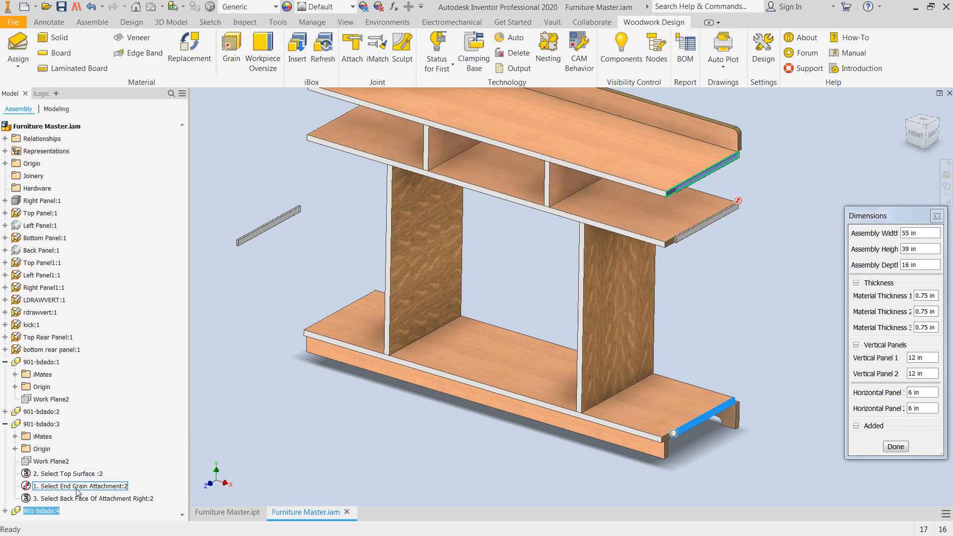
pyautogui.moveTo(376, 460); pyautogui.dragTo(487, 531, button='middle')
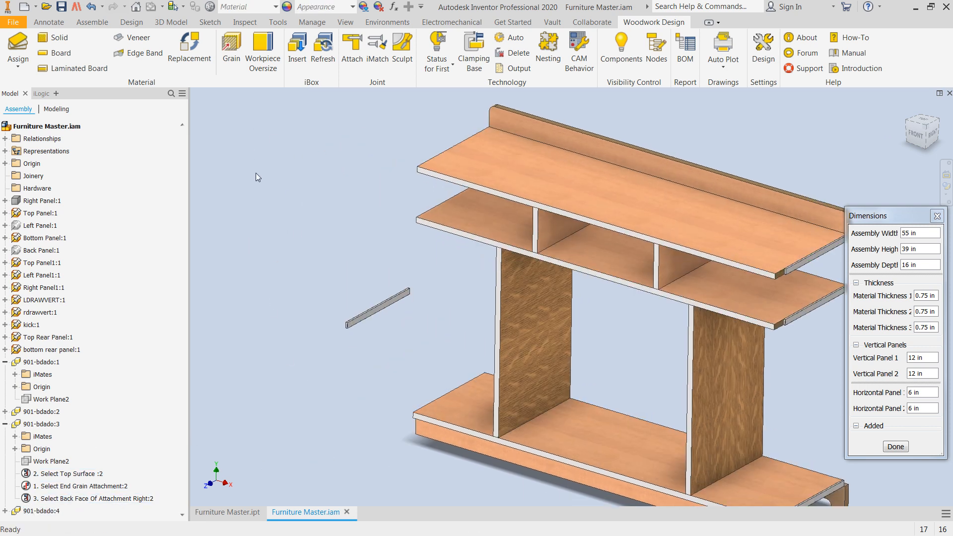
# - Start another attachment of 901-bdado:1 and pick the top panel's left end face for the End Grain Attachment
pyautogui.click(352, 53)
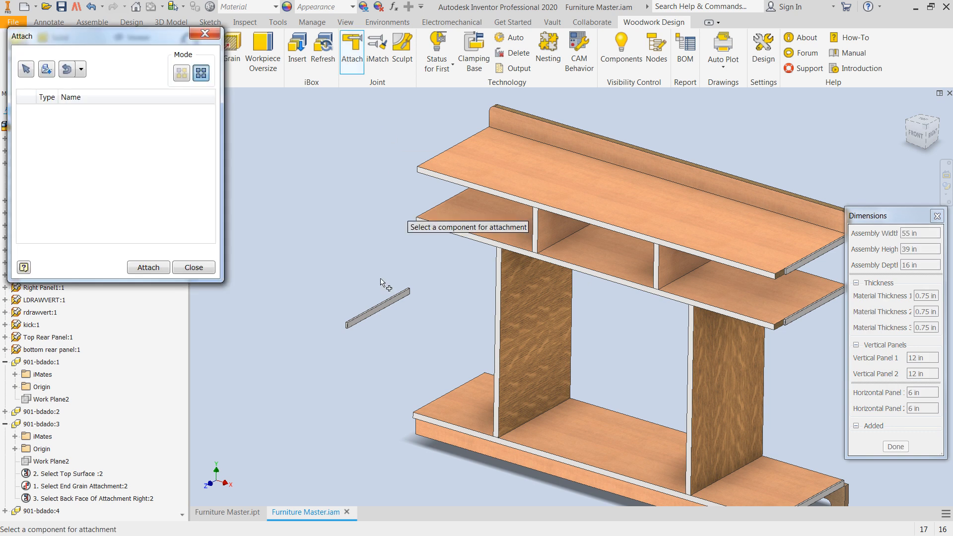
pyautogui.click(383, 318)
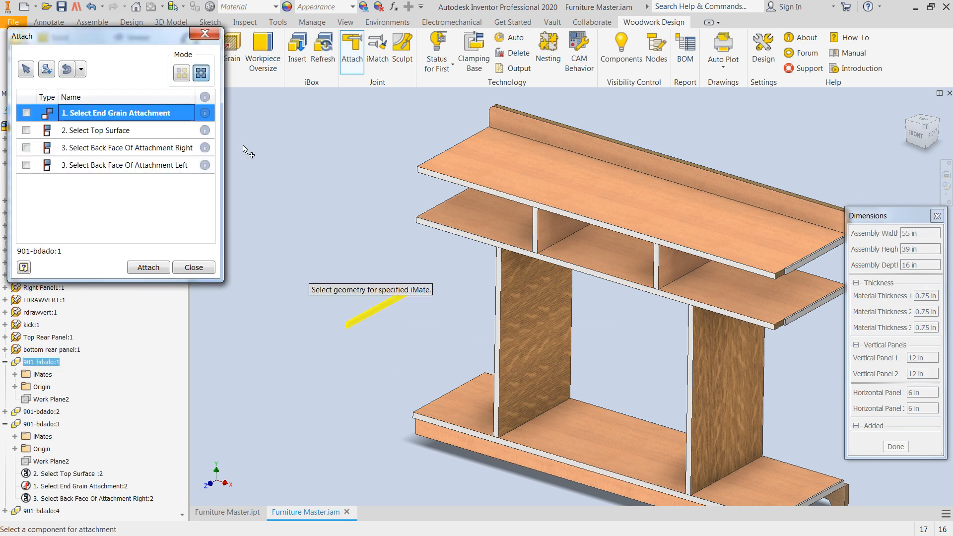
pyautogui.scroll(5, 436, 147)
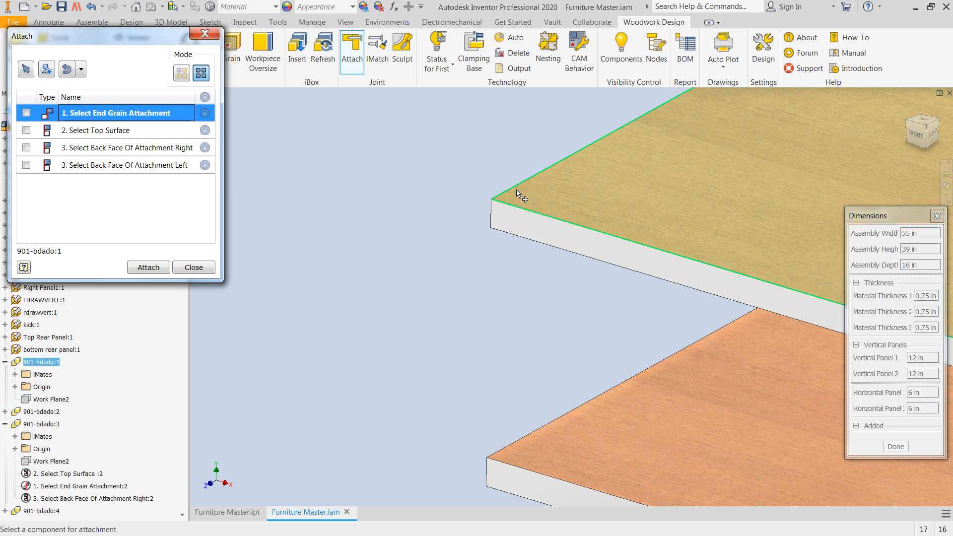
pyautogui.click(532, 206)
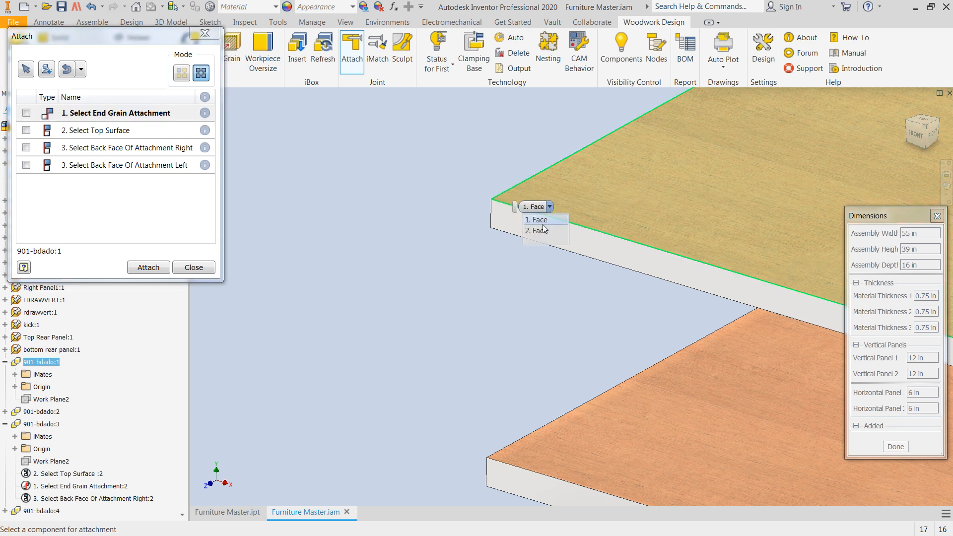
pyautogui.click(541, 221)
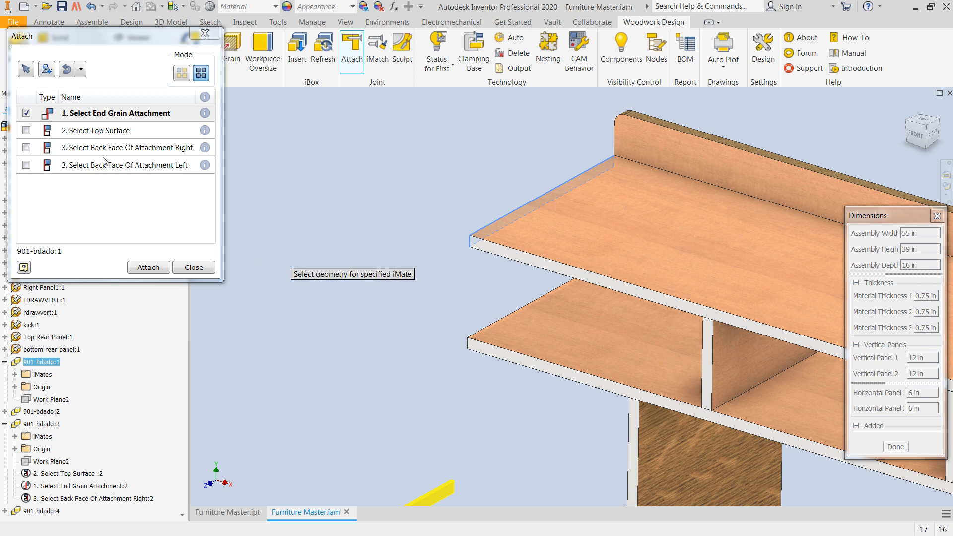
# - Assign the upper faces of the top panel, middle shelf and bottom panel to Select Top Surface for 901-bdado:1
pyautogui.click(581, 237)
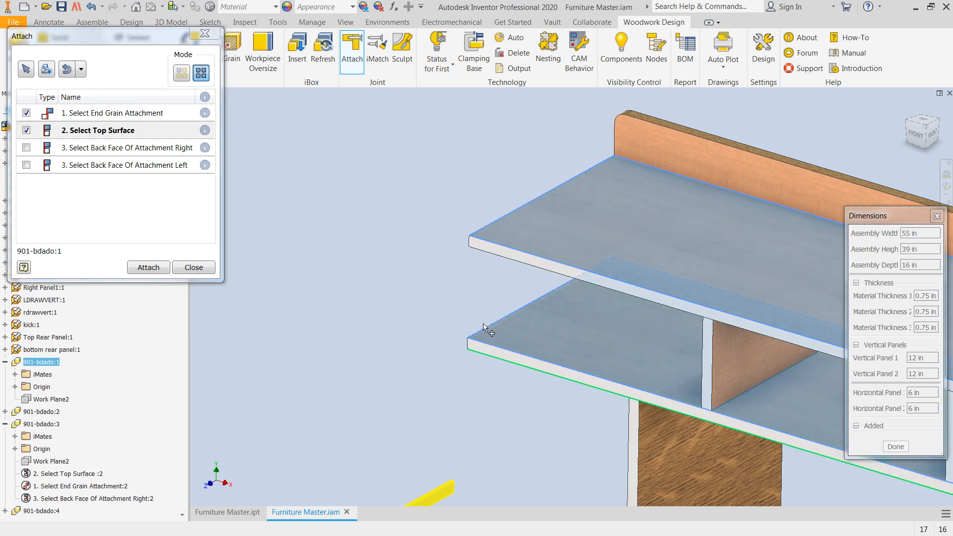
pyautogui.scroll(2, 312, 343)
pyautogui.moveTo(364, 322); pyautogui.dragTo(346, 60, button='middle')
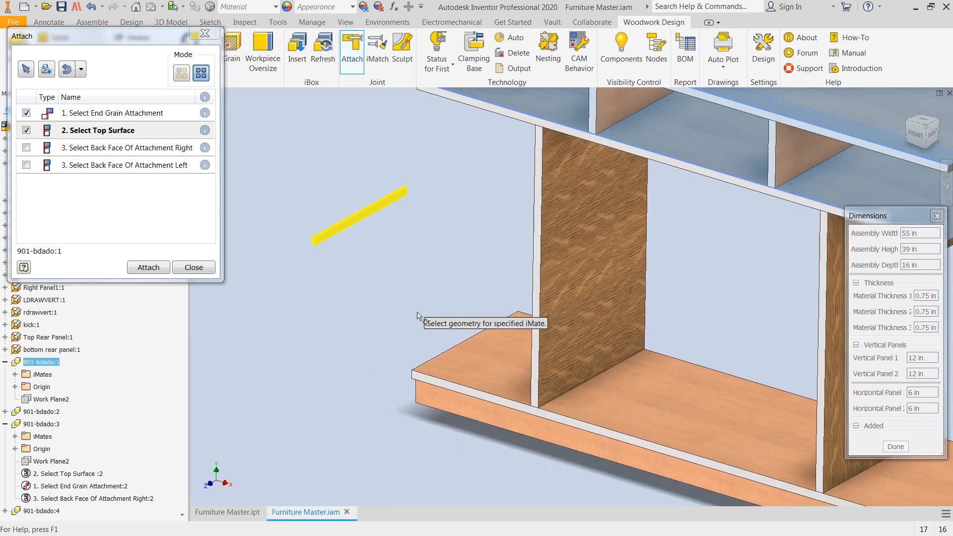
pyautogui.click(457, 358)
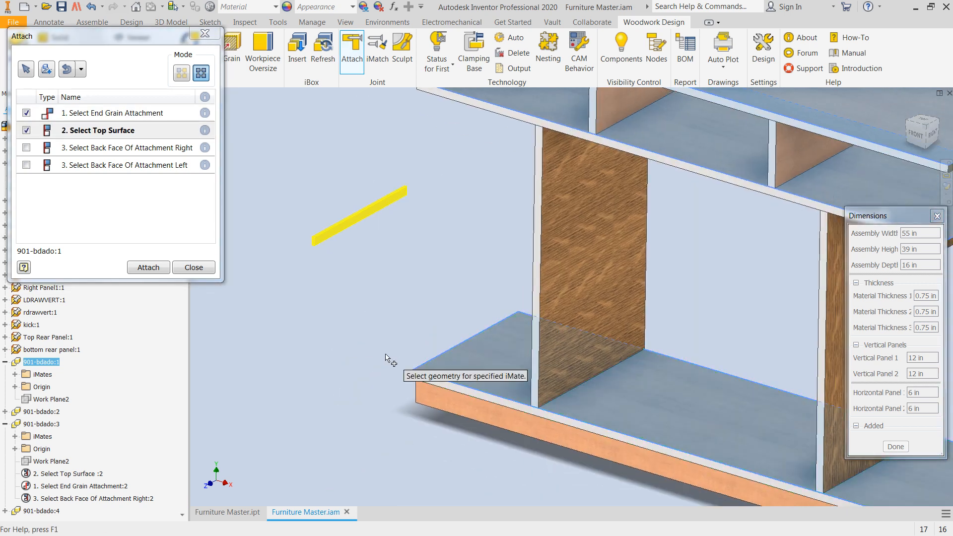
# - Assign the bottom panel's rear face to Back Face Of Attachment Left, attach the dados and finish the Attach command
pyautogui.click(137, 163)
pyautogui.scroll(-3, 725, 377)
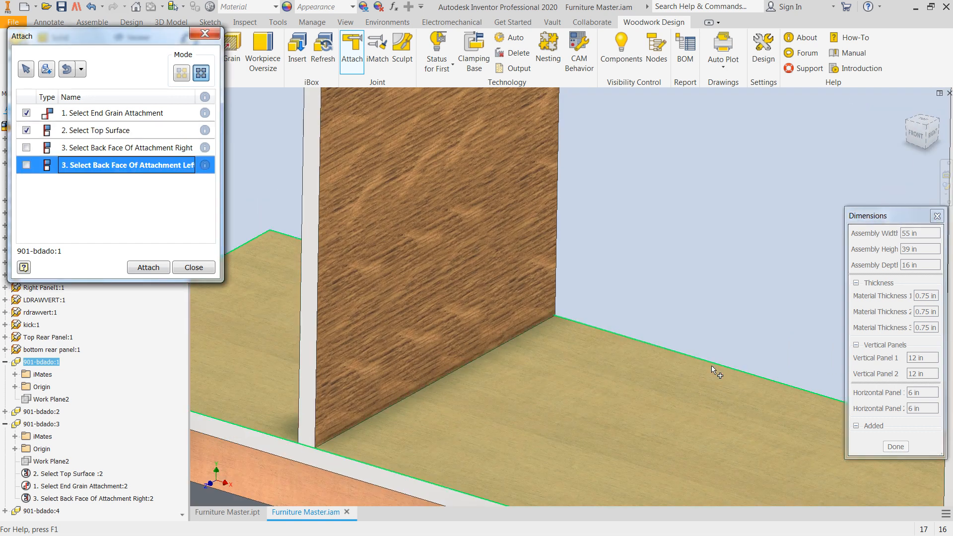
pyautogui.click(746, 381)
pyautogui.click(736, 415)
pyautogui.scroll(5, 762, 261)
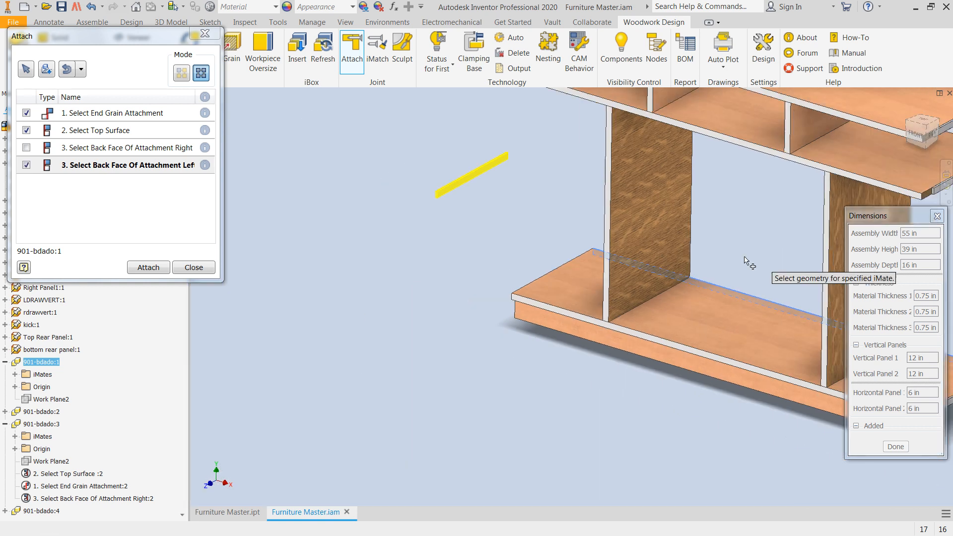
pyautogui.click(148, 268)
pyautogui.click(191, 270)
# - Delete the unattached original dado 901-bdado:1 floating beside the bottom panel
pyautogui.moveTo(506, 278); pyautogui.dragTo(437, 331, button='middle')
pyautogui.press('F4')
pyautogui.moveTo(531, 269); pyautogui.dragTo(643, 292)
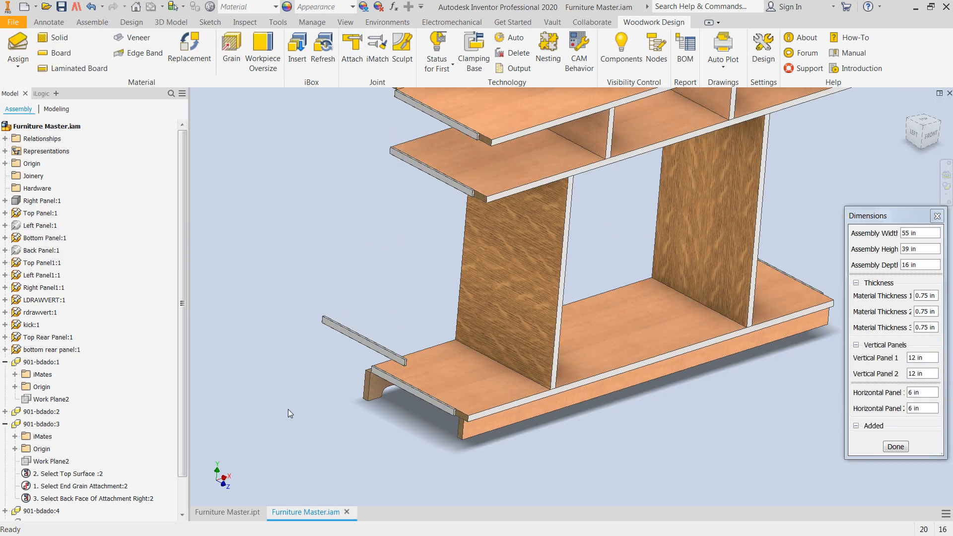
pyautogui.scroll(3, 298, 405)
pyautogui.click(398, 309)
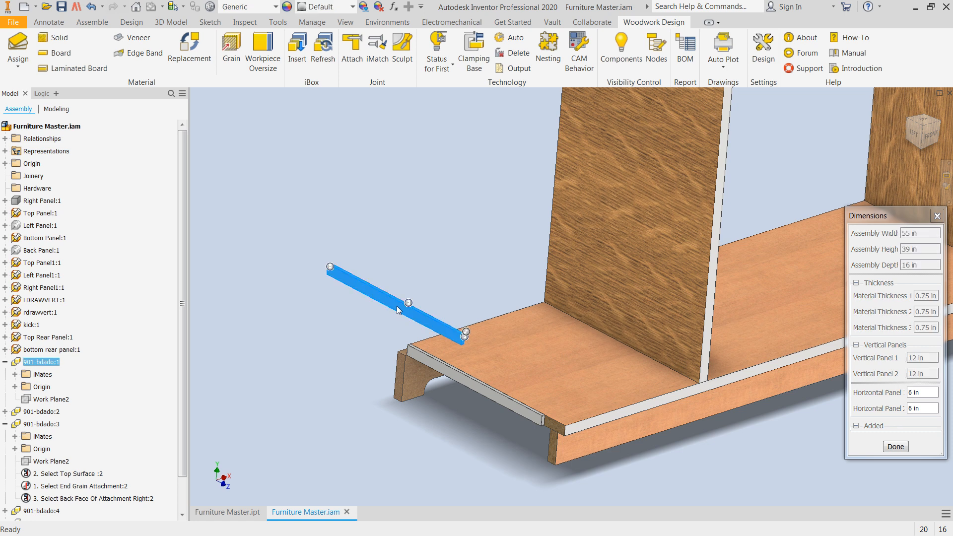
pyautogui.press('Delete')
pyautogui.scroll(-4, 403, 313)
pyautogui.scroll(5, 409, 312)
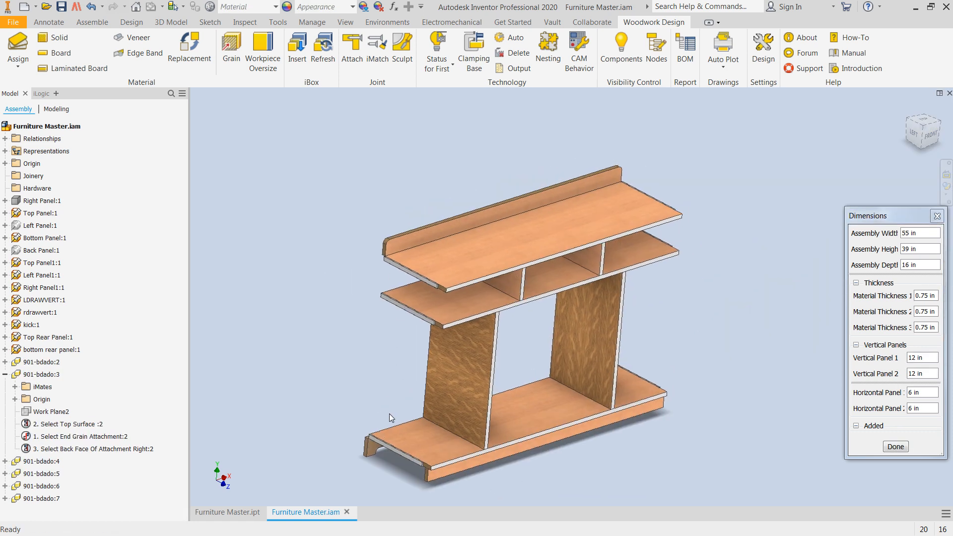
# - Open the dado on the top panel's left end for in-place editing and show its iLogic Dimensions form
pyautogui.scroll(3, 377, 196)
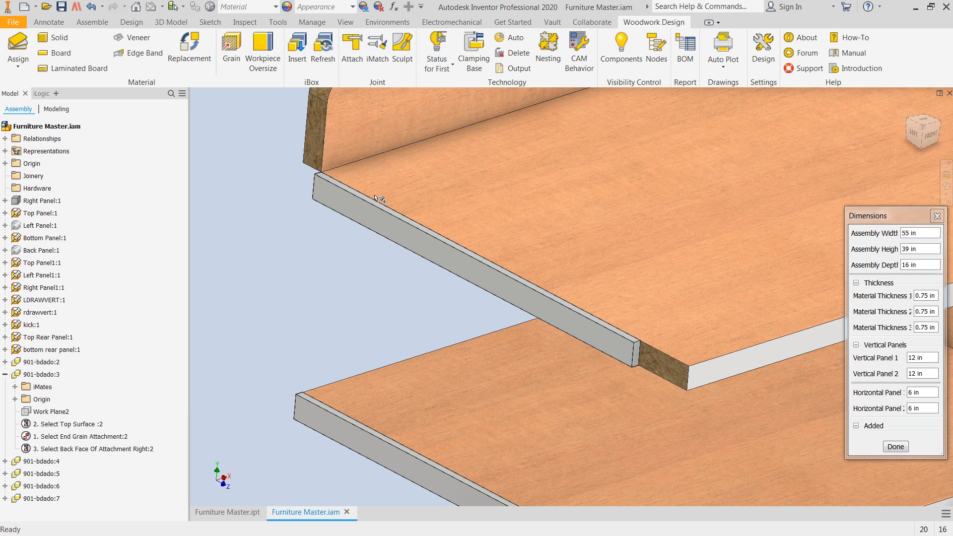
pyautogui.scroll(-6, 378, 199)
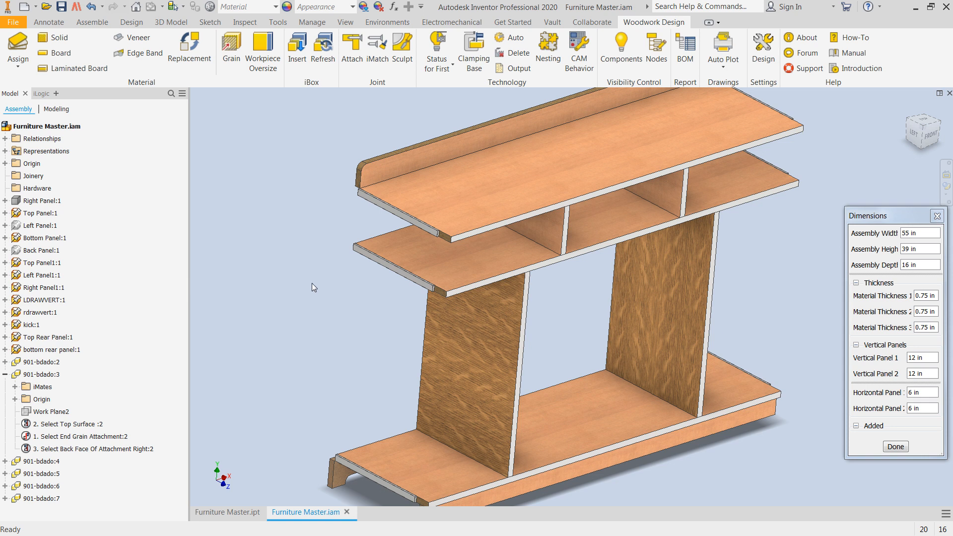
pyautogui.click(400, 222)
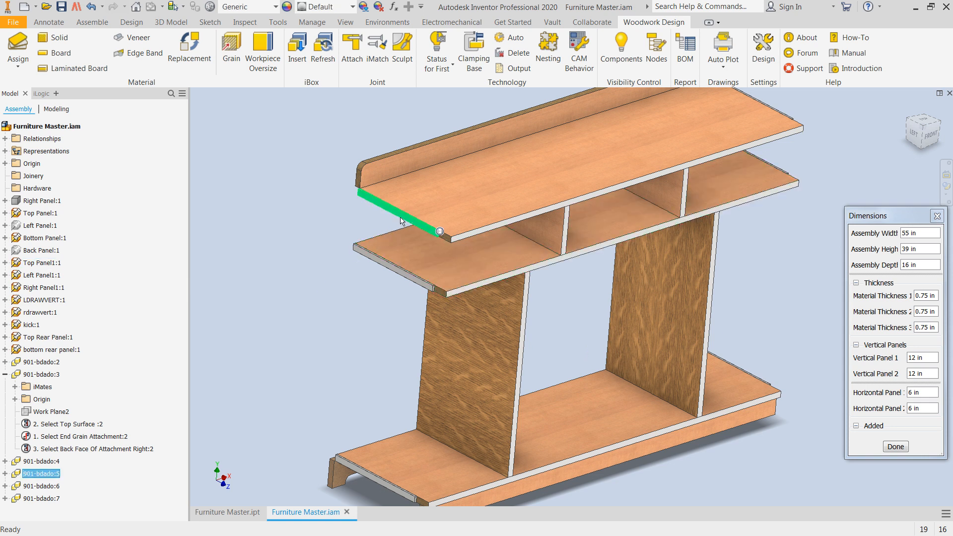
pyautogui.doubleClick(401, 222)
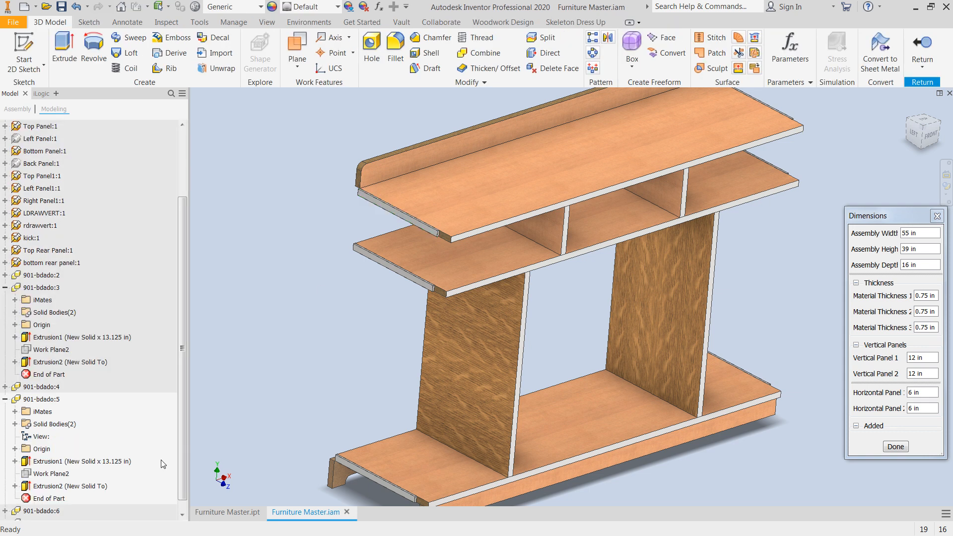
pyautogui.click(40, 127)
pyautogui.click(39, 93)
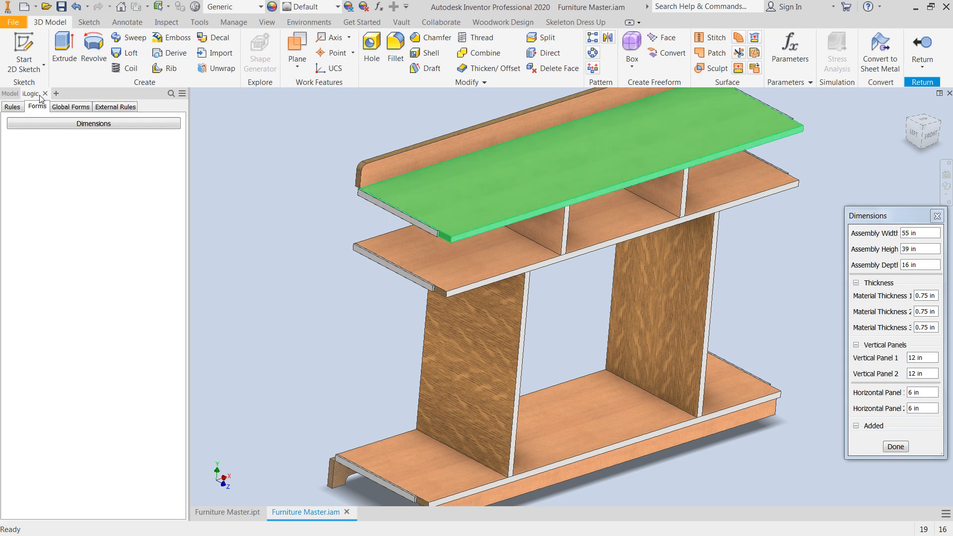
pyautogui.click(93, 123)
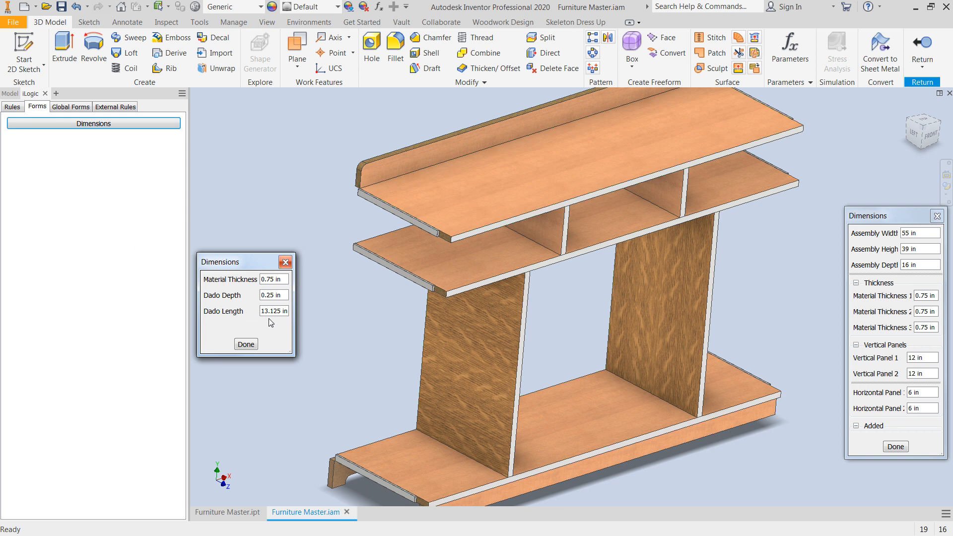
# - Set the Dado Length to 12 in, return to the assembly and close the dado's form
pyautogui.moveTo(262, 311); pyautogui.dragTo(346, 318)
pyautogui.write('12')
pyautogui.press('Tab')
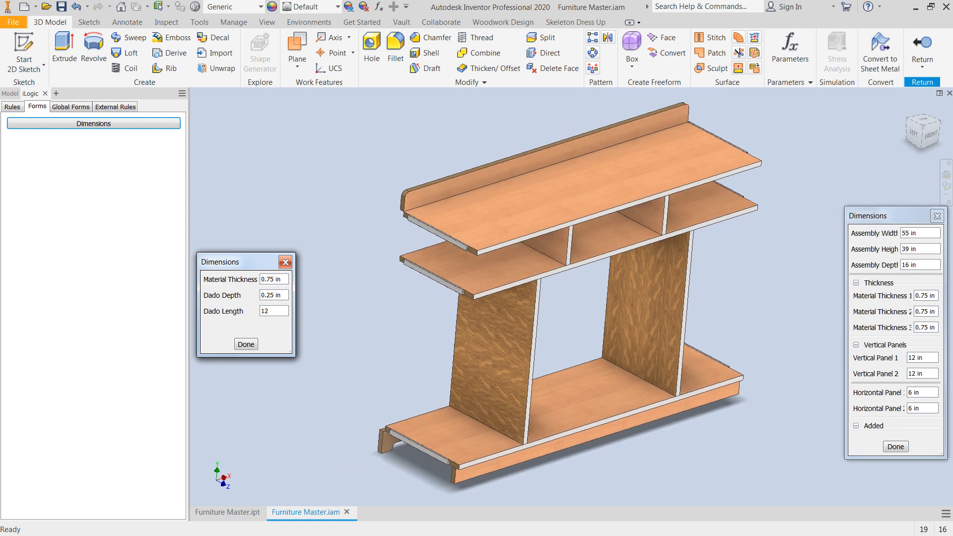
pyautogui.click(922, 46)
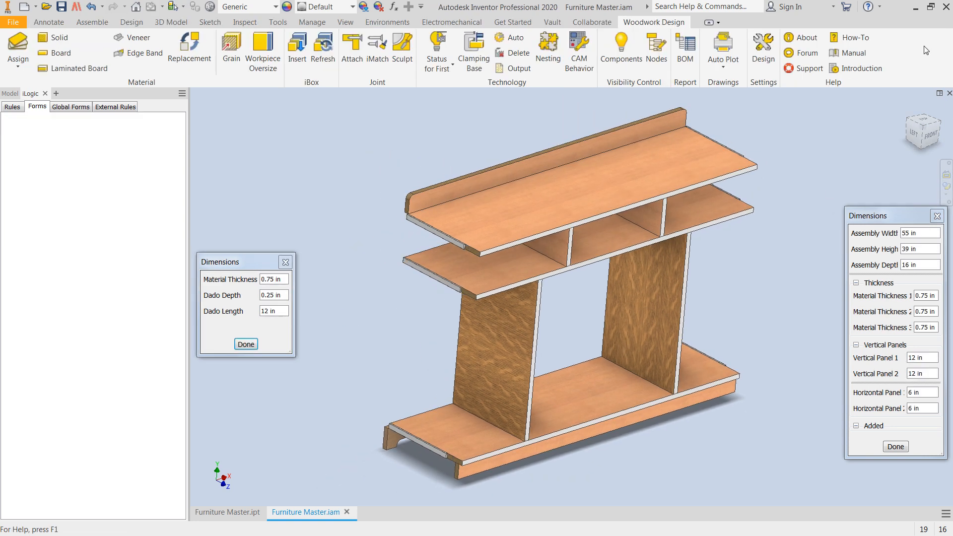
pyautogui.click(242, 345)
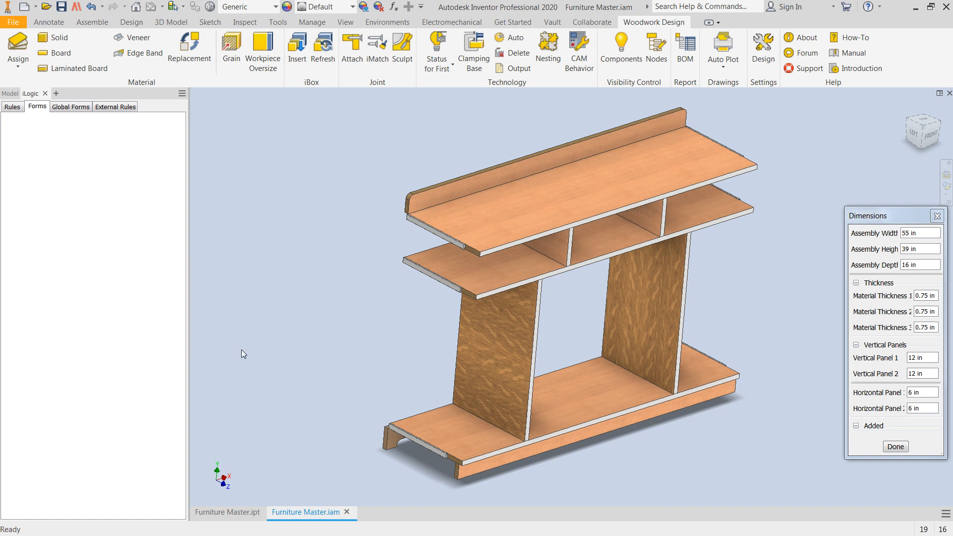
# - Turn on the visibility of the Left Panel, Right Panel and Back Panel together
pyautogui.scroll(5, 479, 250)
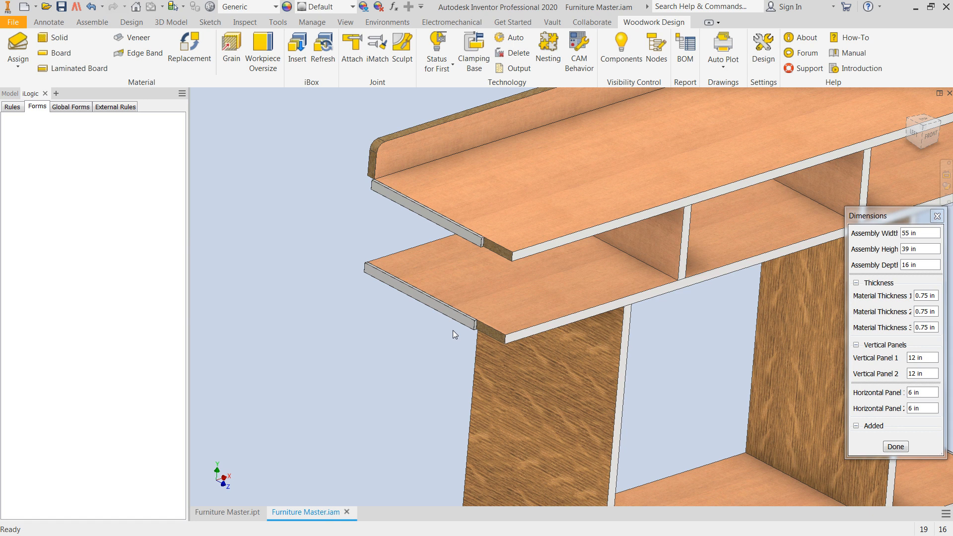
pyautogui.press('Home')
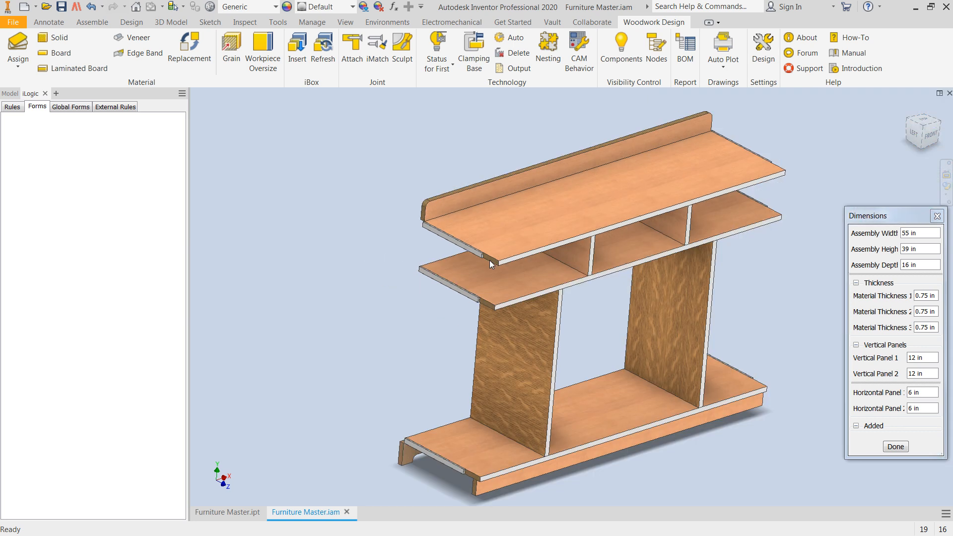
pyautogui.click(10, 94)
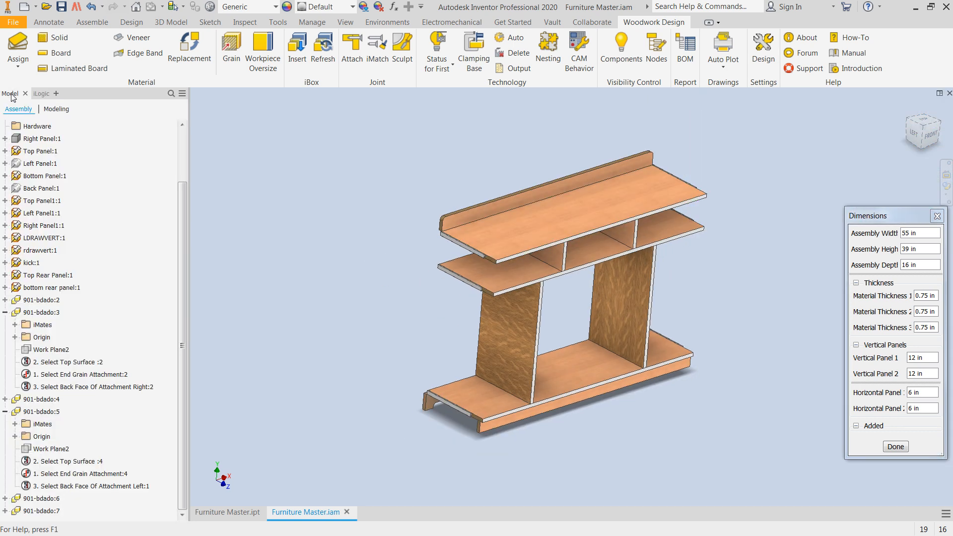
pyautogui.click(42, 164)
pyautogui.keyDown('ctrl'); pyautogui.click(42, 139); pyautogui.keyUp('ctrl')
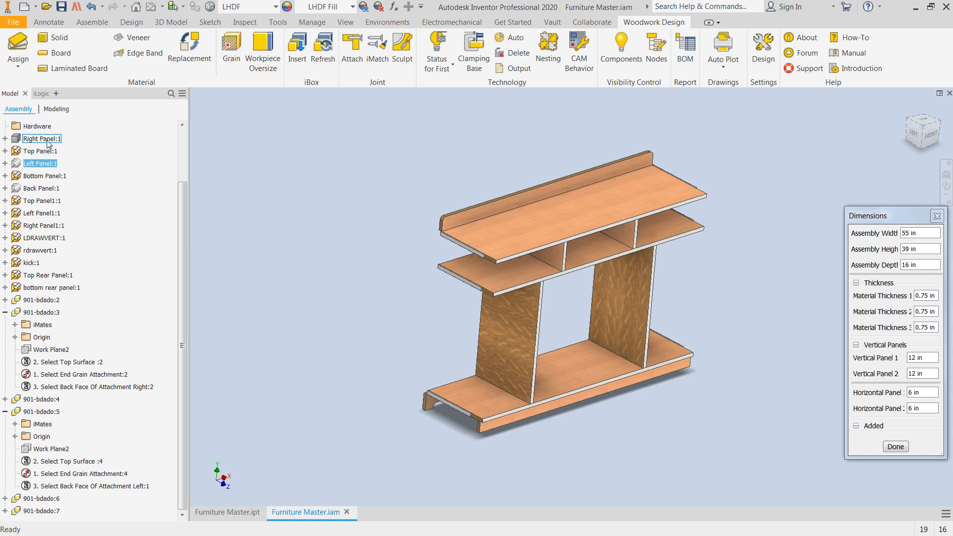
pyautogui.keyDown('ctrl'); pyautogui.click(42, 188); pyautogui.keyUp('ctrl')
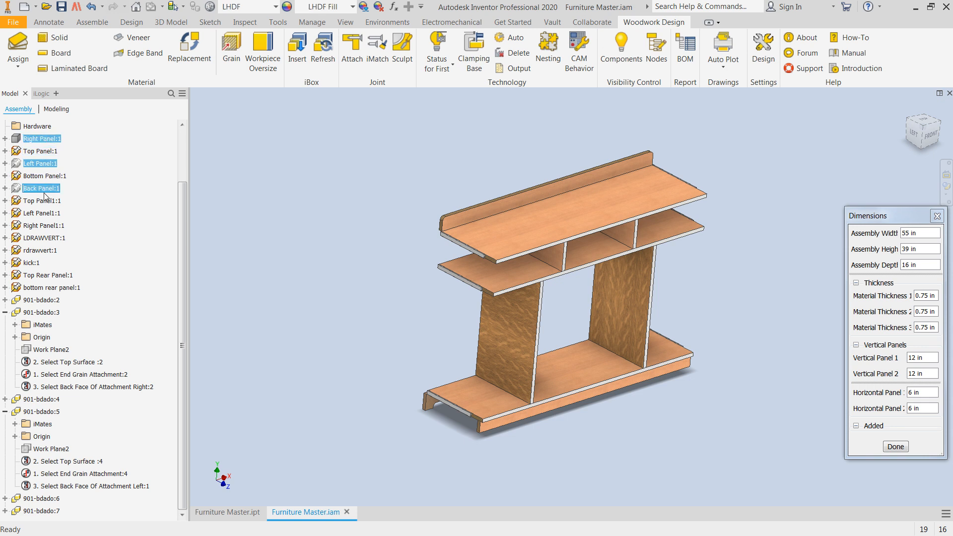
pyautogui.rightClick(48, 192)
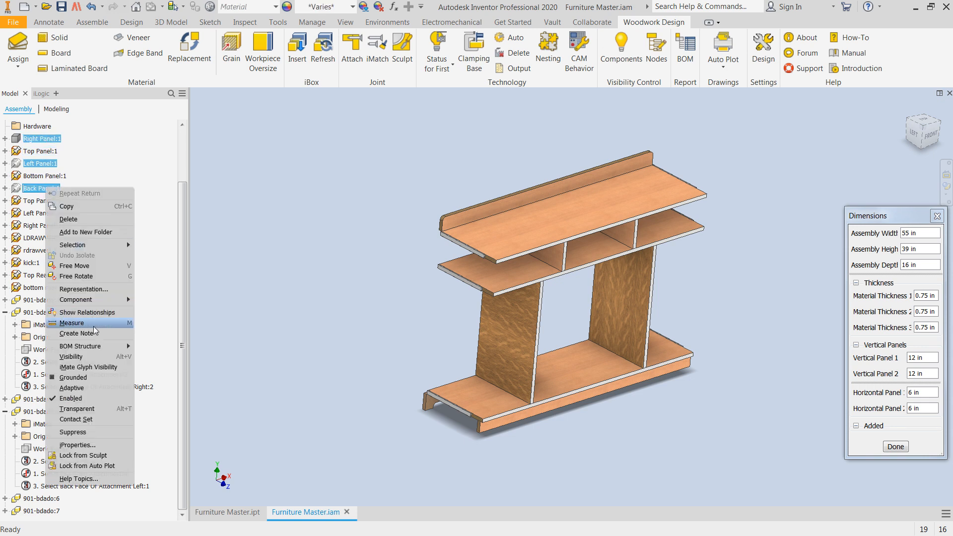
pyautogui.click(88, 357)
# - Free-rotate the right side panel away from the cabinet to inspect its inner face, and undo the rotation
pyautogui.moveTo(532, 268); pyautogui.dragTo(428, 209, button='middle')
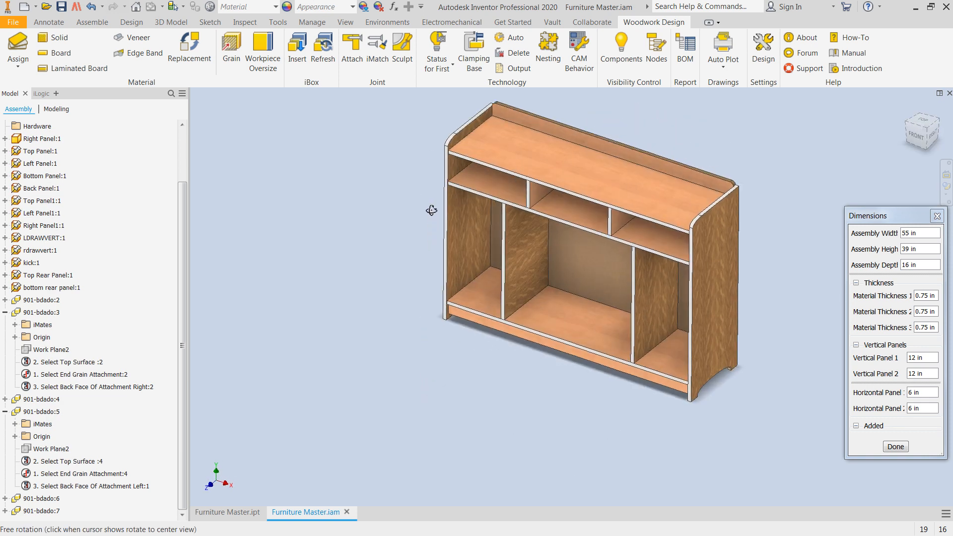
pyautogui.moveTo(646, 228); pyautogui.dragTo(536, 241, button='middle')
pyautogui.scroll(4, 535, 243)
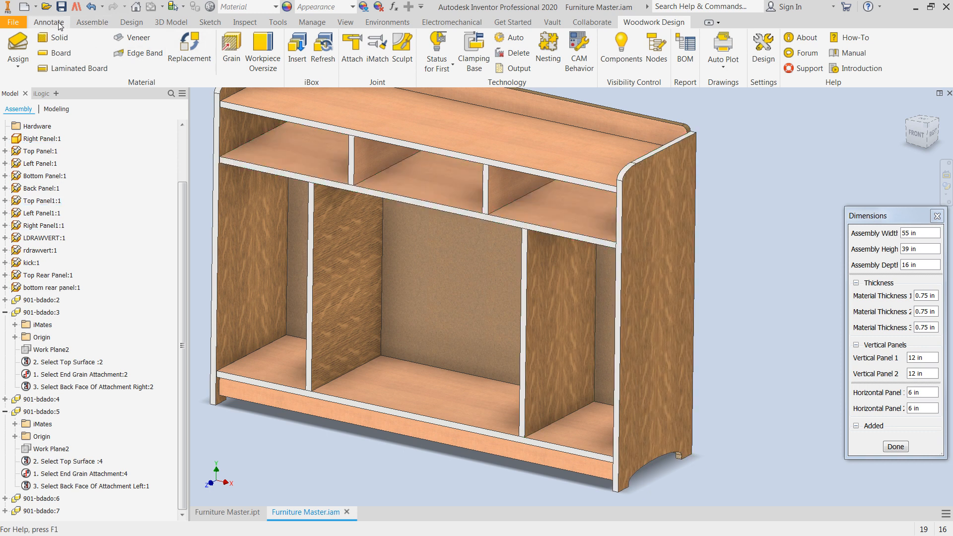
pyautogui.click(92, 23)
pyautogui.click(89, 54)
pyautogui.click(649, 235)
pyautogui.moveTo(649, 235); pyautogui.dragTo(697, 271)
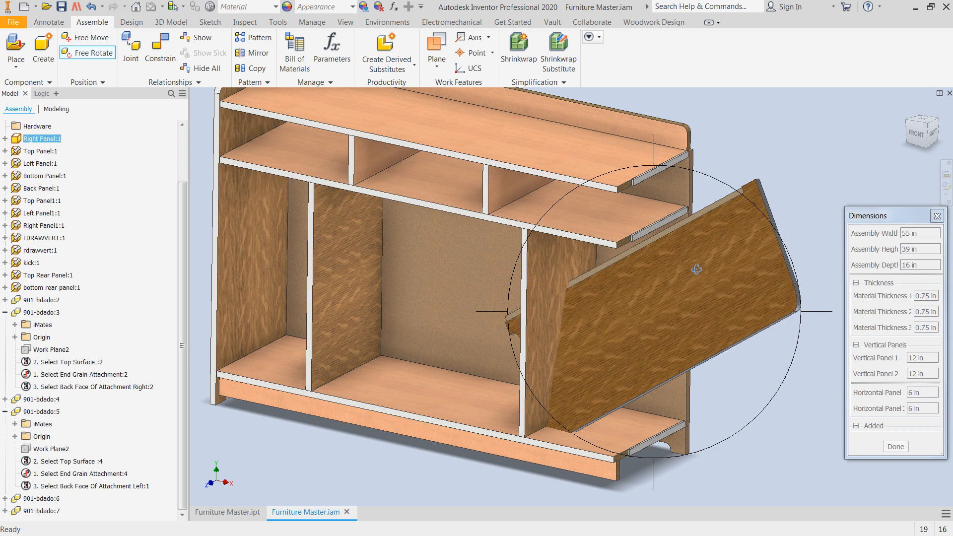
pyautogui.press('Escape')
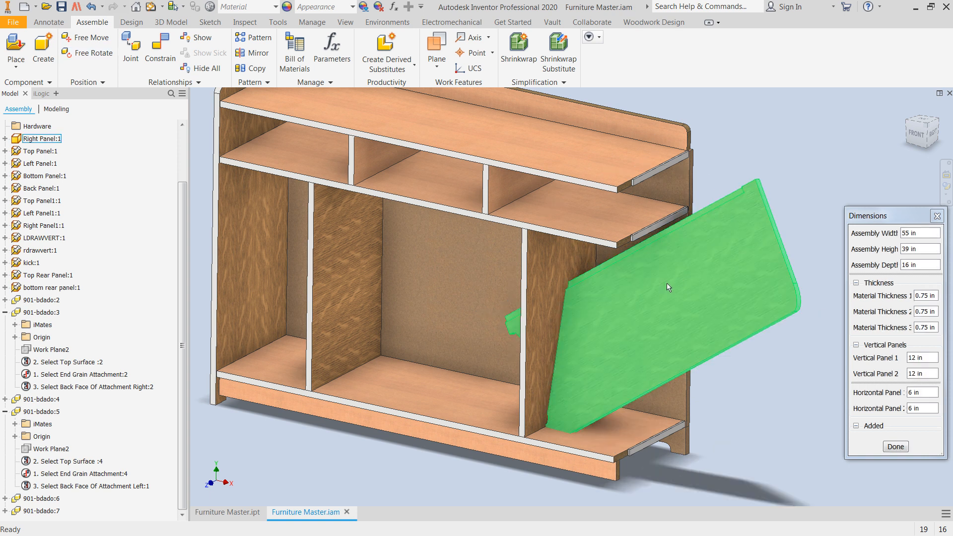
pyautogui.hotkey('ctrl', 'z')
# - Run Sculpt with both Woodwork Parts and Inventor Parts included to cut the dados into the panels, and finish the command
pyautogui.moveTo(842, 225); pyautogui.dragTo(878, 257, button='middle')
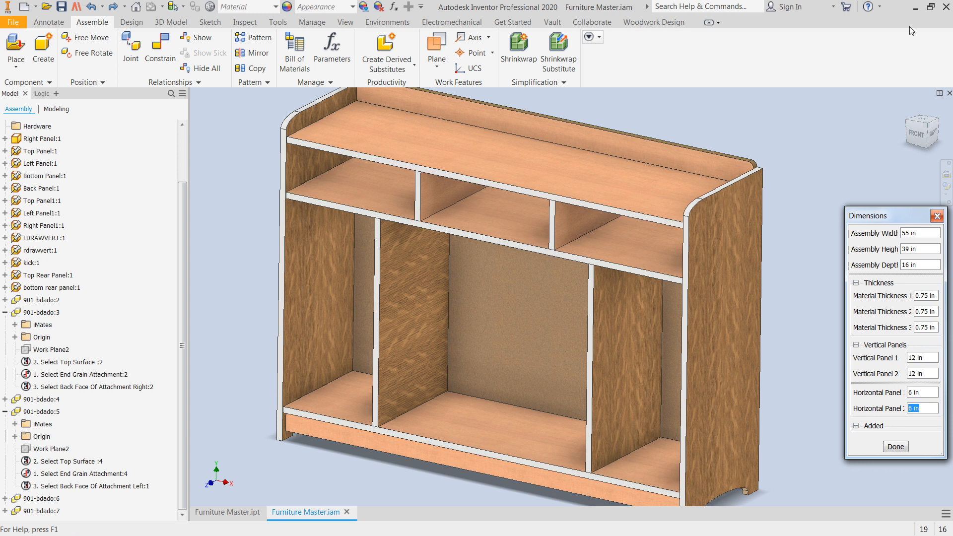
pyautogui.click(661, 23)
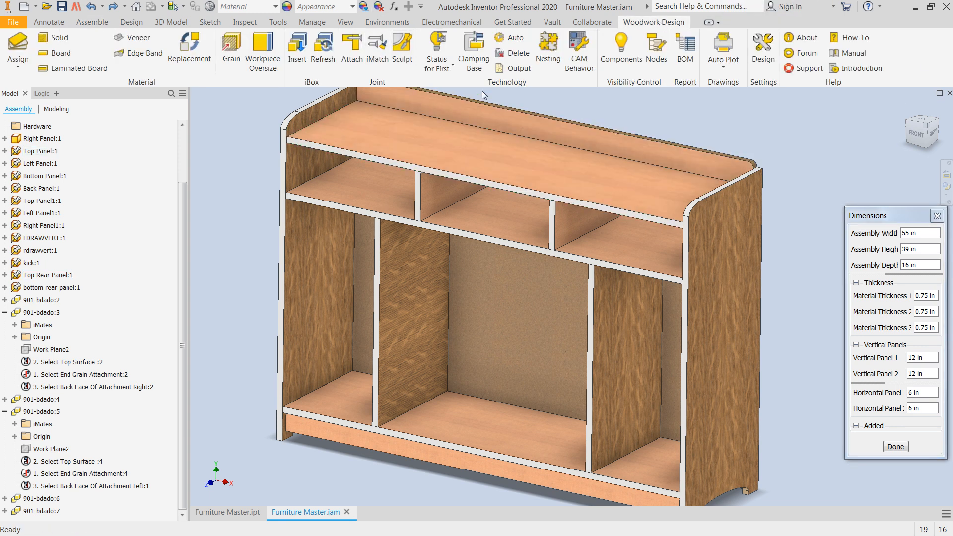
pyautogui.scroll(2, 467, 157)
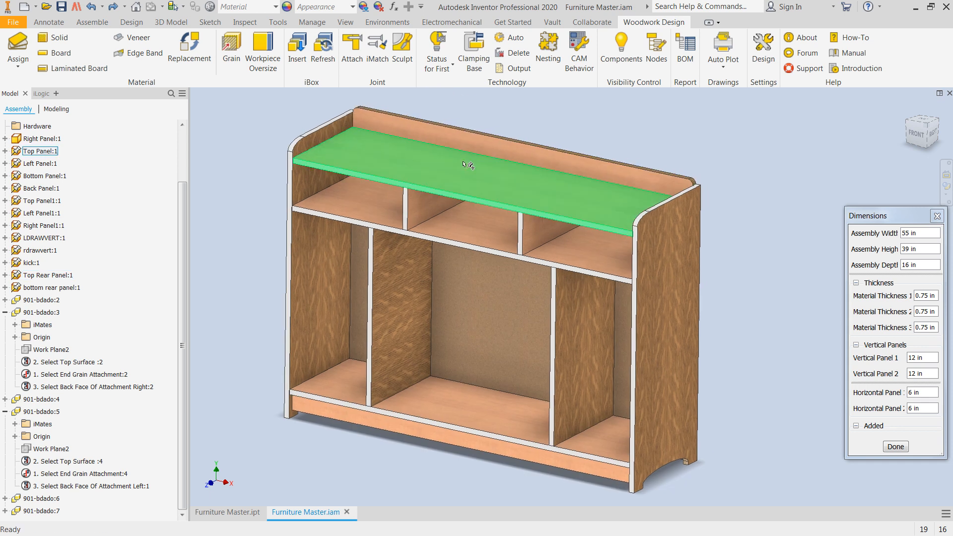
pyautogui.moveTo(468, 167)
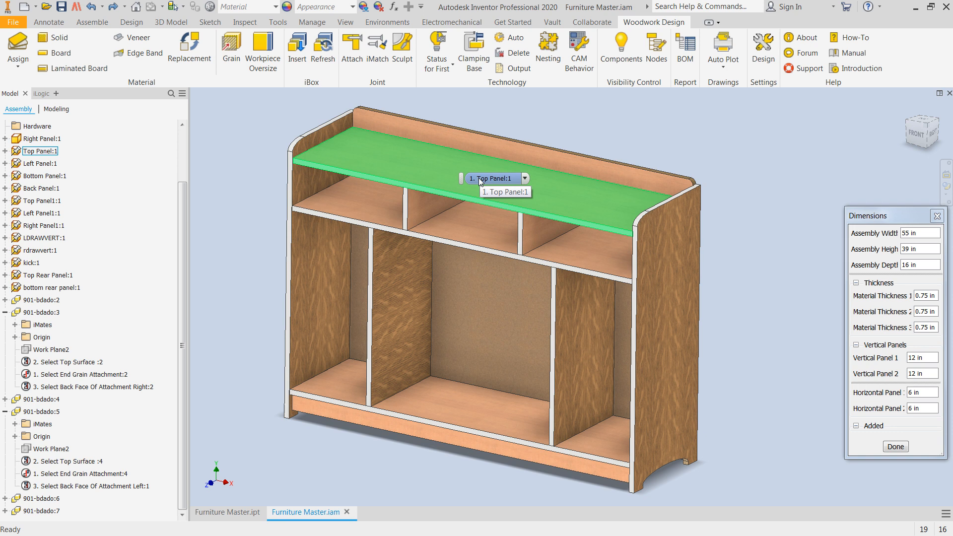
pyautogui.click(413, 52)
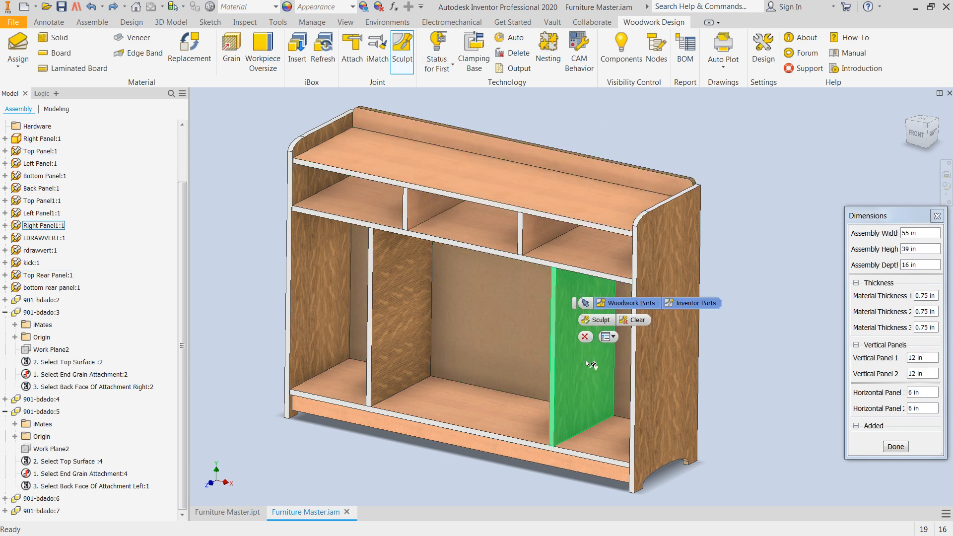
pyautogui.click(601, 320)
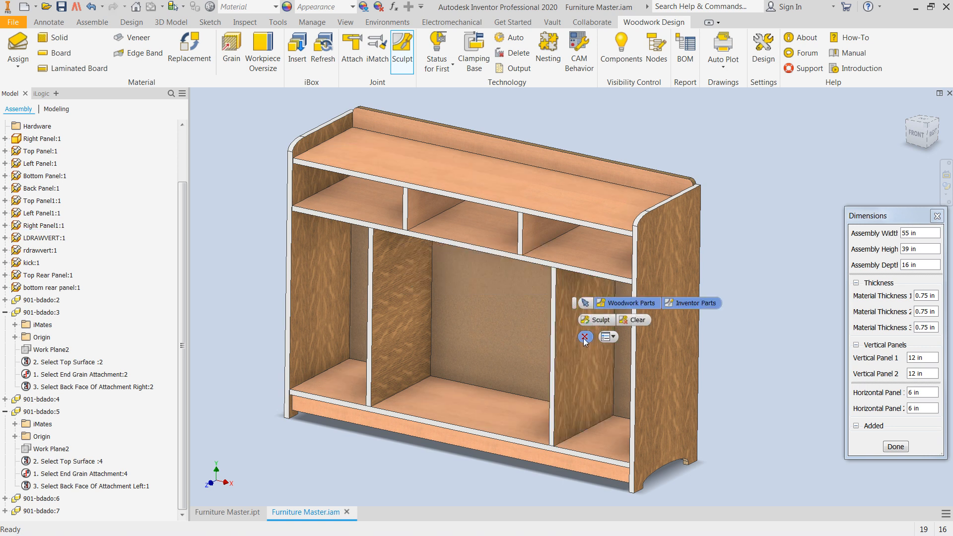
pyautogui.click(585, 337)
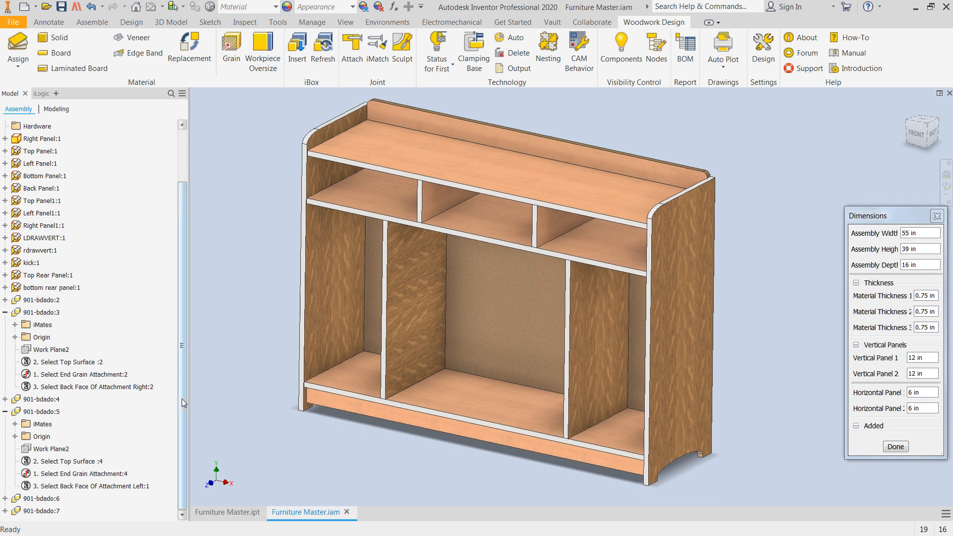
# - Move the dado components 901-bdado:2 through 901-bdado:7 into the Joinery folder and hide that folder's components
pyautogui.click(5, 313)
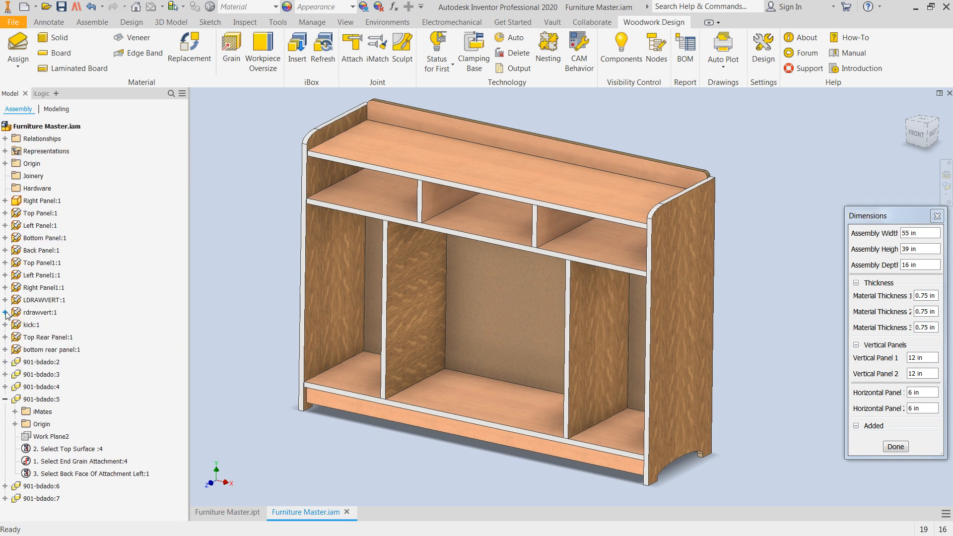
pyautogui.click(5, 399)
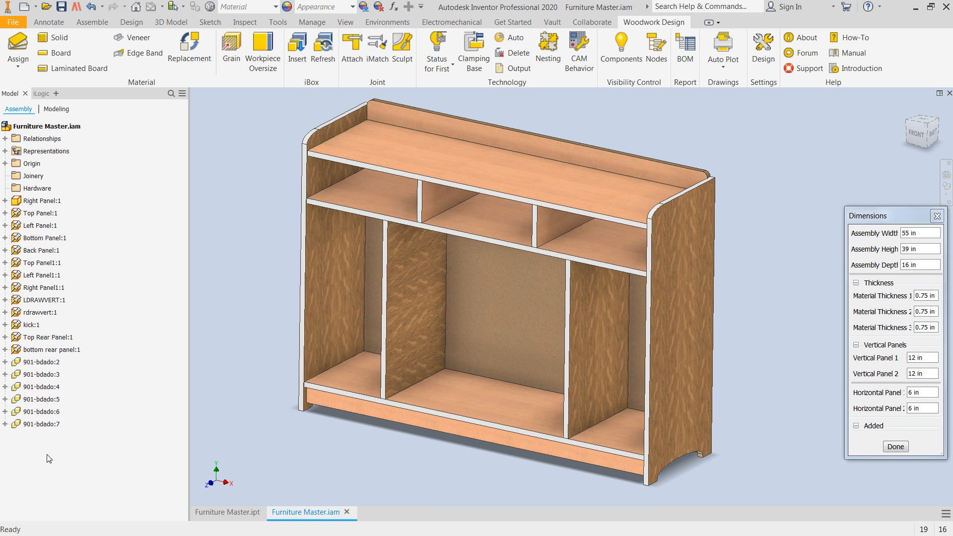
pyautogui.click(47, 362)
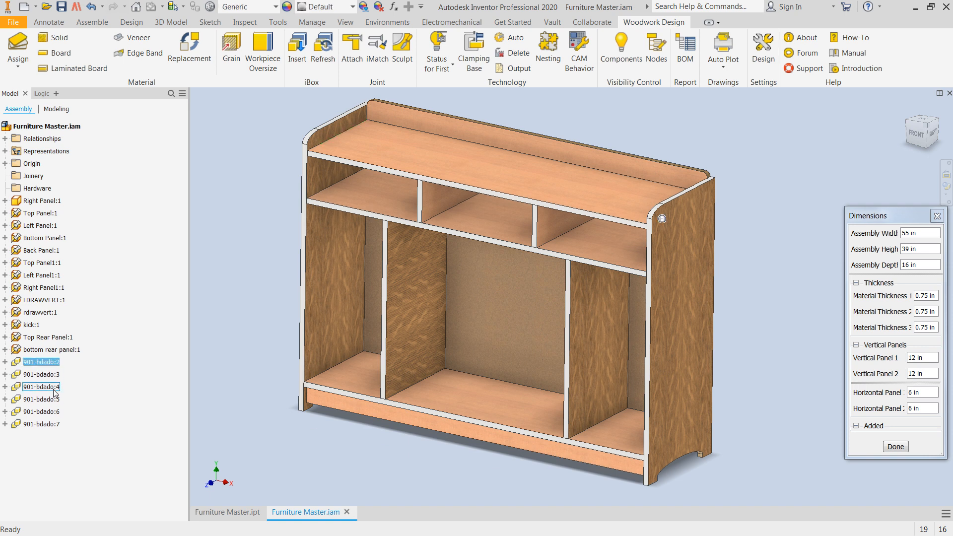
pyautogui.keyDown('shift'); pyautogui.click(42, 425); pyautogui.keyUp('shift')
pyautogui.moveTo(57, 425); pyautogui.dragTo(40, 178)
pyautogui.click(6, 176)
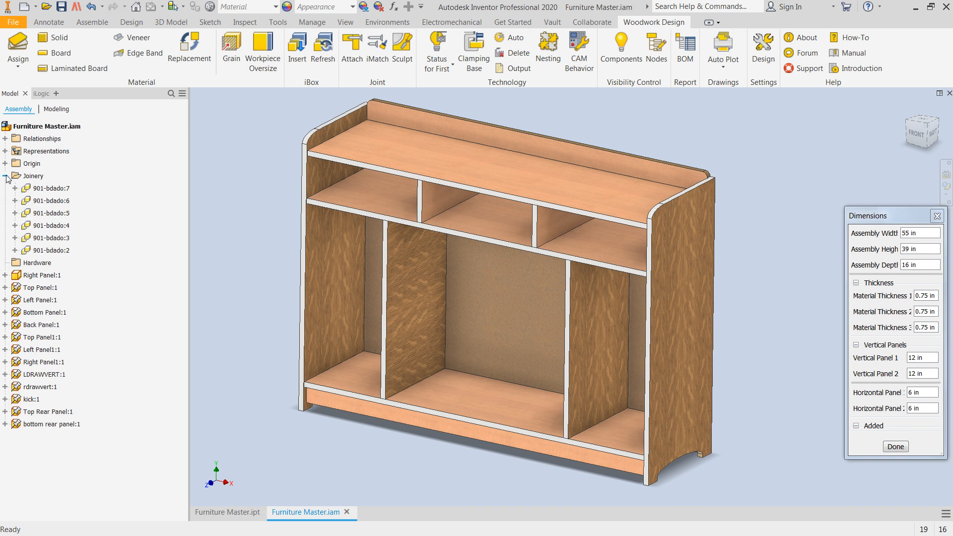
pyautogui.click(5, 177)
pyautogui.rightClick(26, 177)
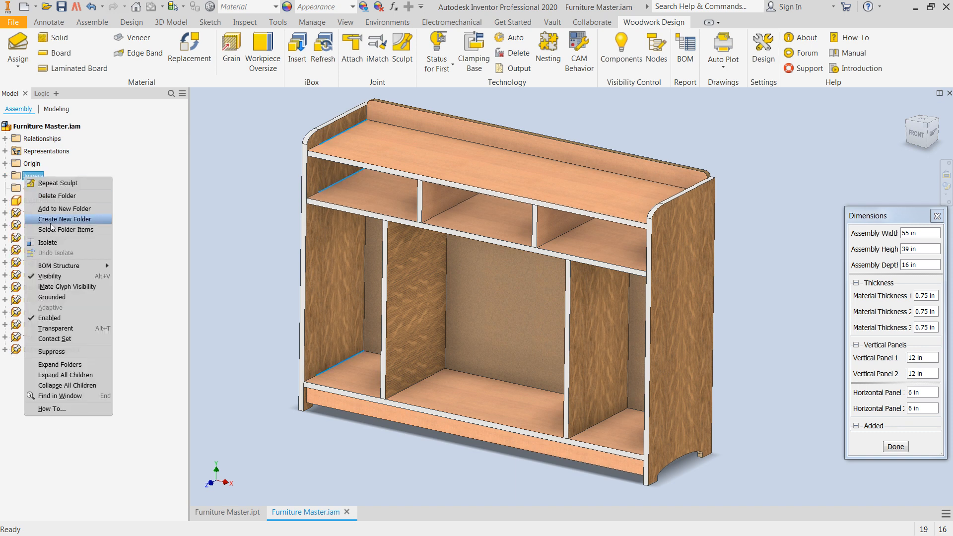
pyautogui.click(43, 278)
# - Hide the right side panel and examine the exposed ends of the two upper horizontal panels
pyautogui.moveTo(208, 370); pyautogui.dragTo(98, 344, button='middle')
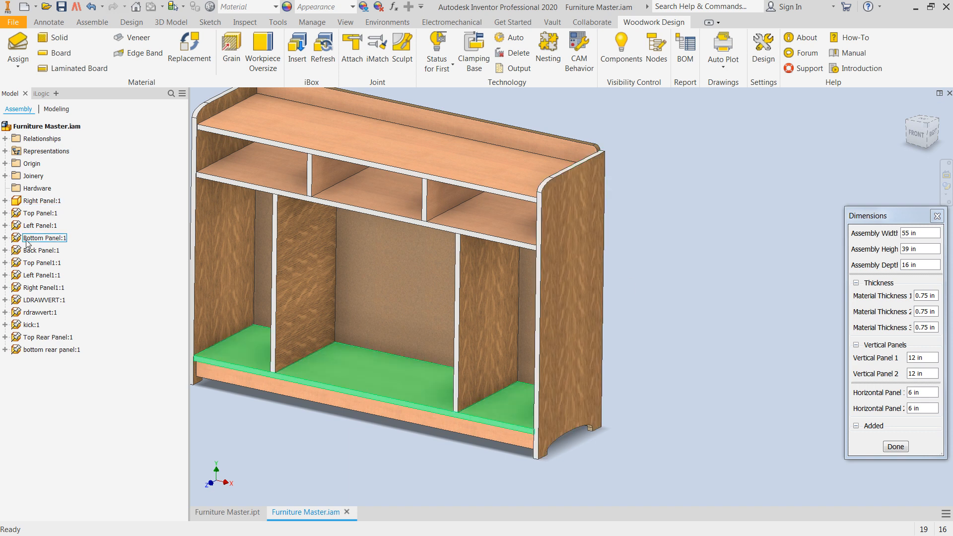
pyautogui.rightClick(573, 198)
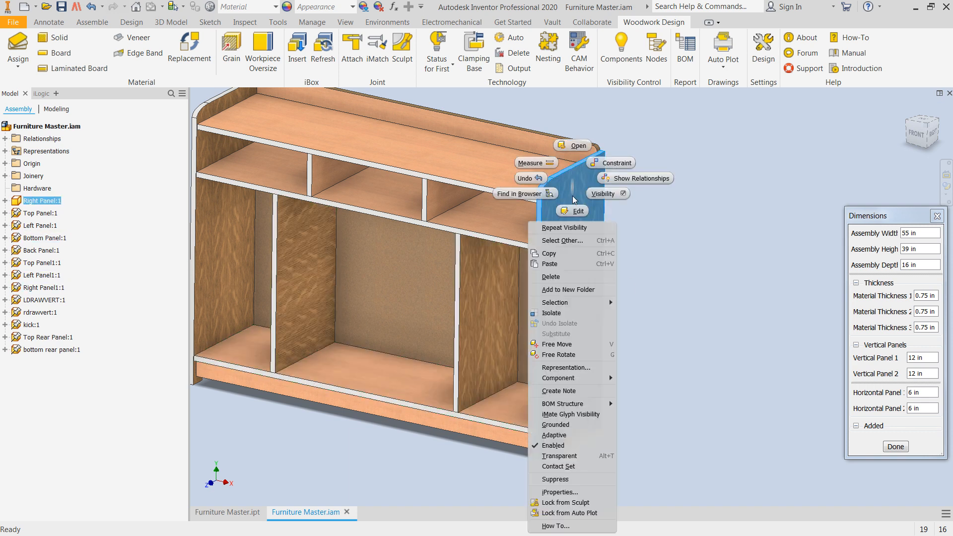
pyautogui.click(602, 193)
pyautogui.scroll(-10, 586, 189)
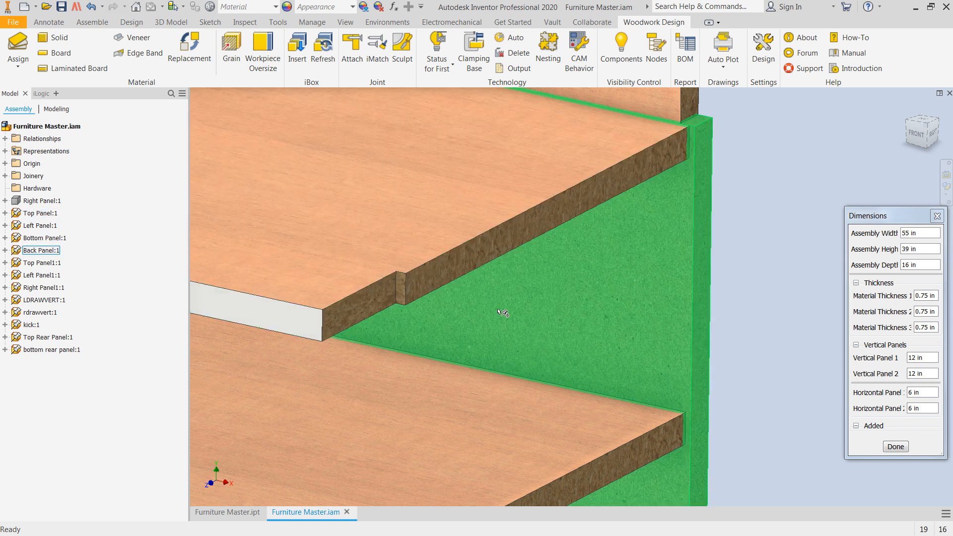
pyautogui.scroll(-5, 514, 319)
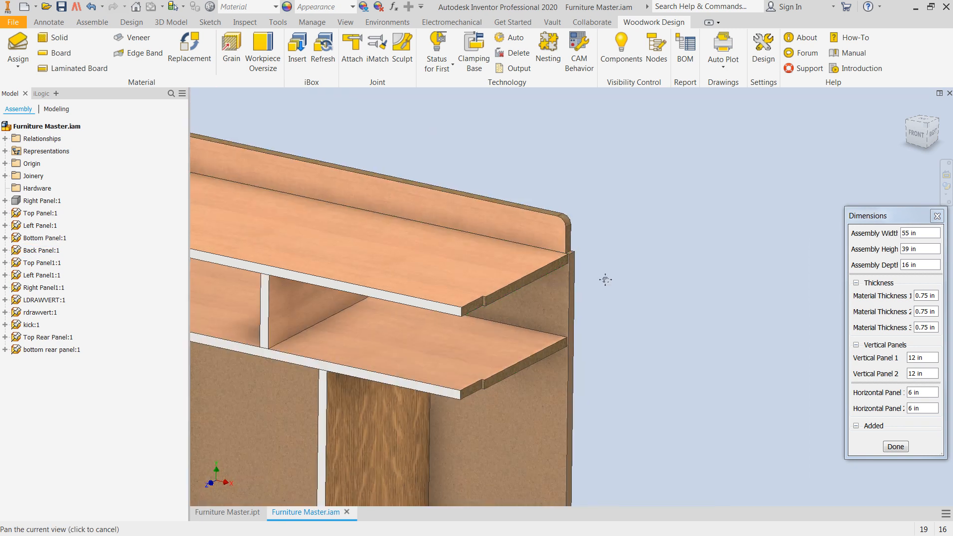
pyautogui.moveTo(586, 293); pyautogui.dragTo(751, 247, button='middle')
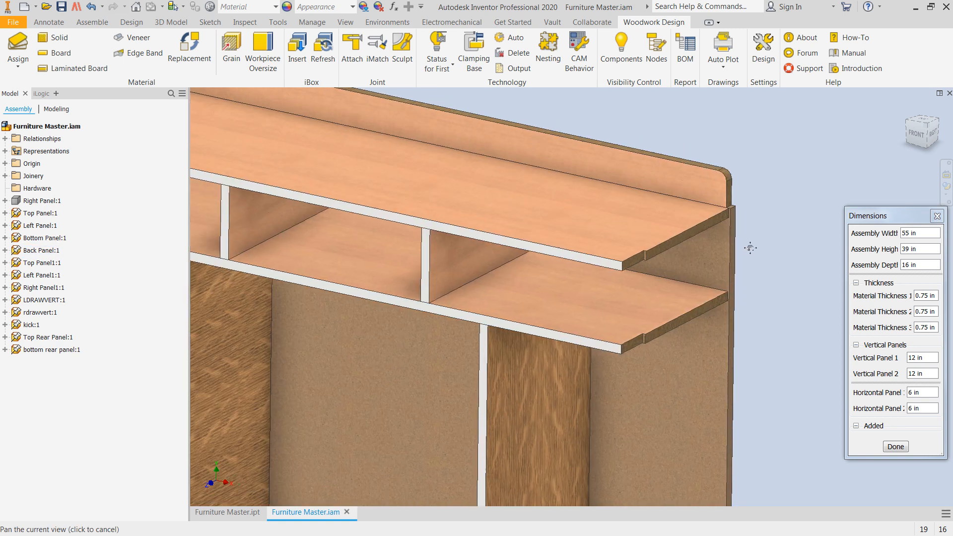
# - Check the panel lengths in the woodwork bill of materials and close it
pyautogui.click(686, 47)
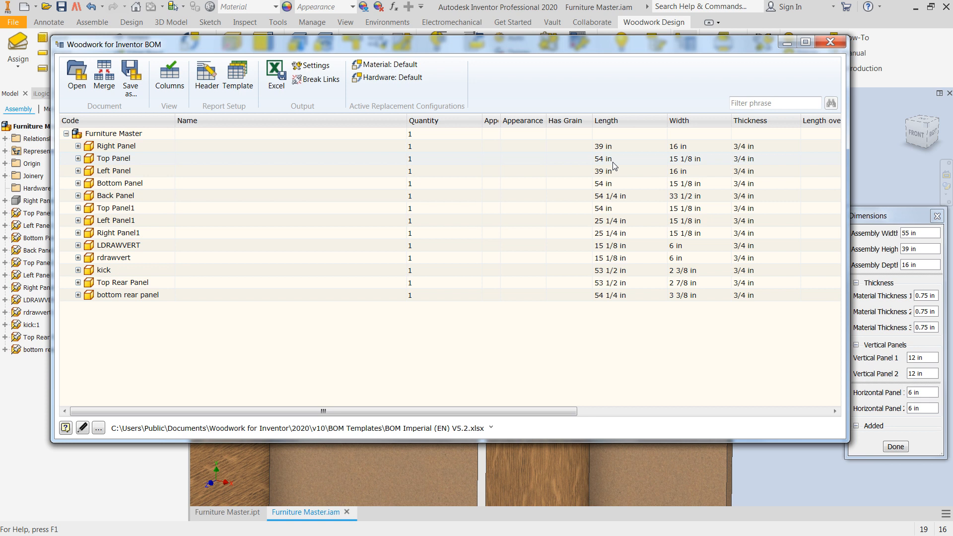
pyautogui.moveTo(832, 37); pyautogui.dragTo(831, 42)
pyautogui.click(830, 48)
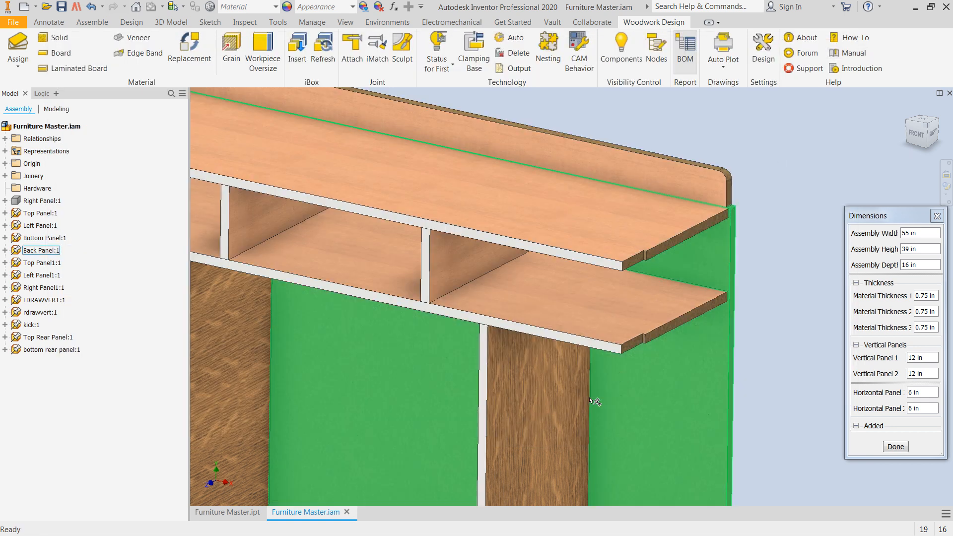
# - Hide a component at the cabinet's upper left corner to inspect the joints, and undo the hiding
pyautogui.scroll(-3, 541, 308)
pyautogui.scroll(2, 541, 307)
pyautogui.scroll(3, 412, 236)
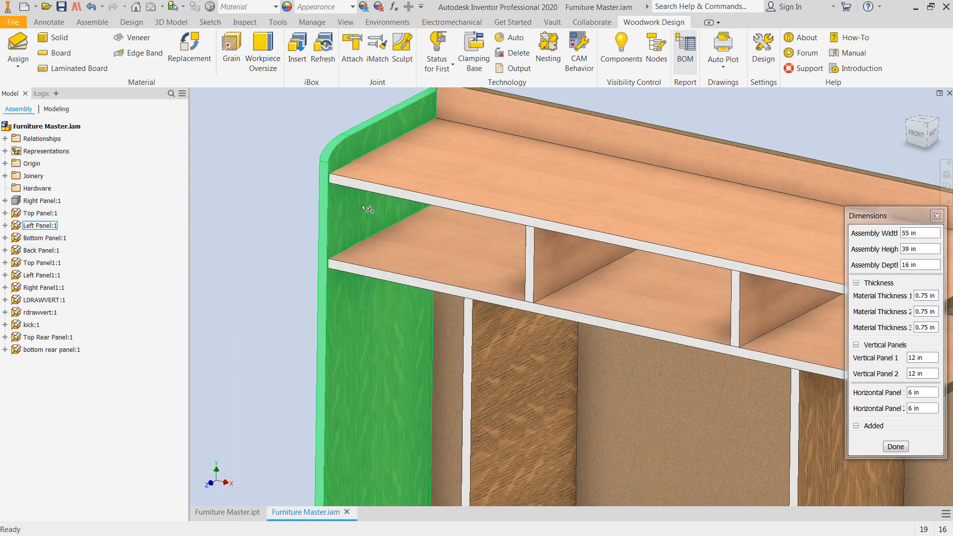
pyautogui.rightClick(362, 177)
pyautogui.click(390, 195)
pyautogui.scroll(-2, 514, 280)
pyautogui.moveTo(493, 256); pyautogui.dragTo(586, 285, button='middle')
pyautogui.moveTo(404, 223); pyautogui.dragTo(409, 202, button='middle')
pyautogui.scroll(3, 458, 304)
pyautogui.scroll(-2, 456, 281)
pyautogui.press('F4')
pyautogui.moveTo(511, 285); pyautogui.dragTo(446, 302)
pyautogui.hotkey('ctrl', 'z')
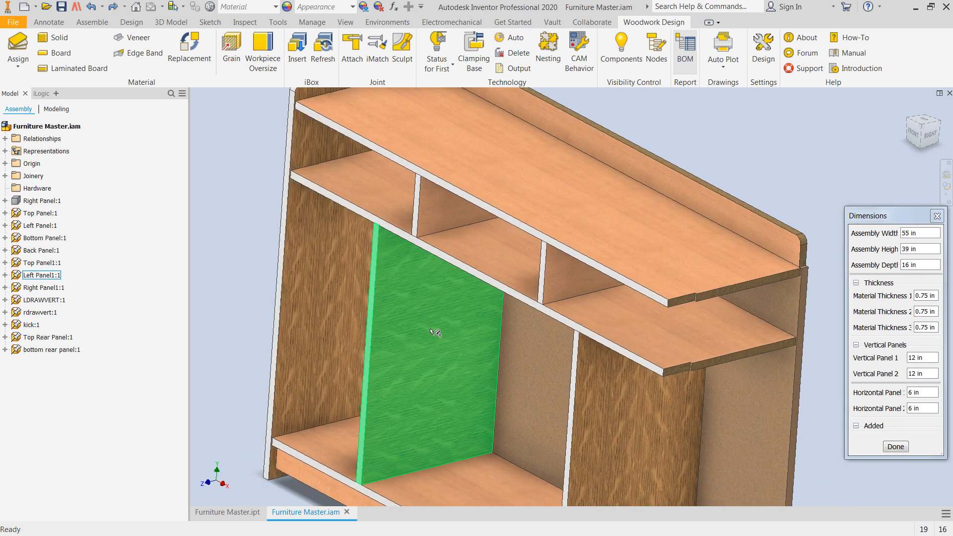
# - Make the hidden right side panel visible again
pyautogui.rightClick(21, 204)
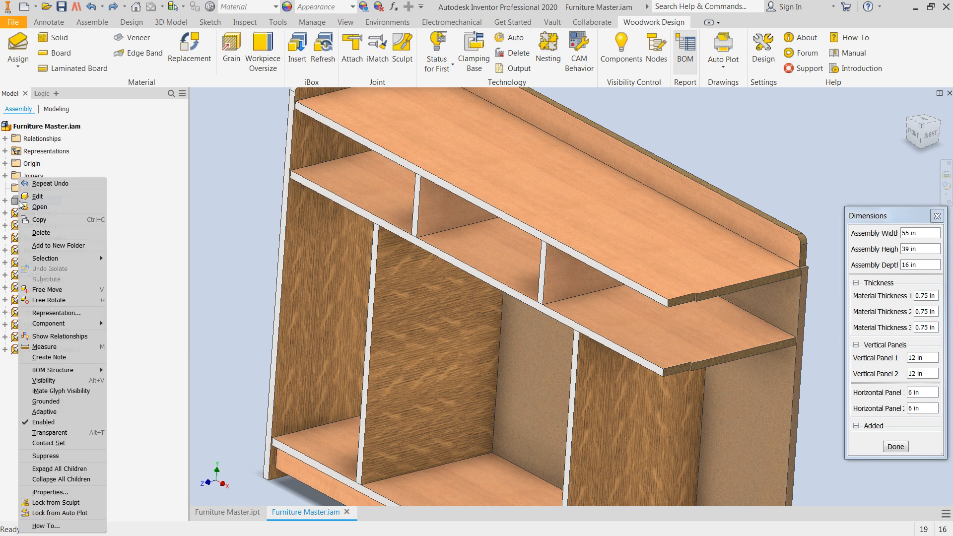
pyautogui.click(61, 382)
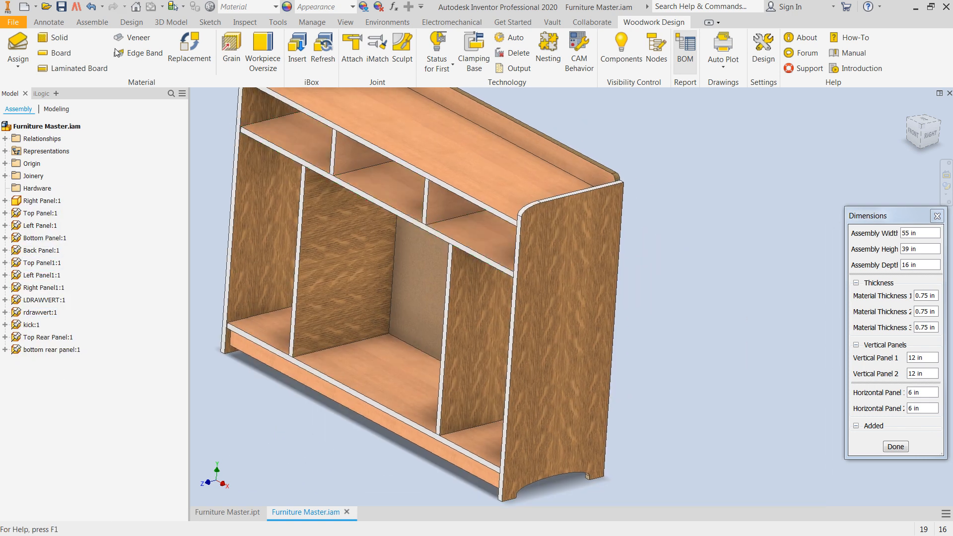
# - Free-rotate the right side panel to examine the dadoes on its inner face, and undo the rotation
pyautogui.click(92, 22)
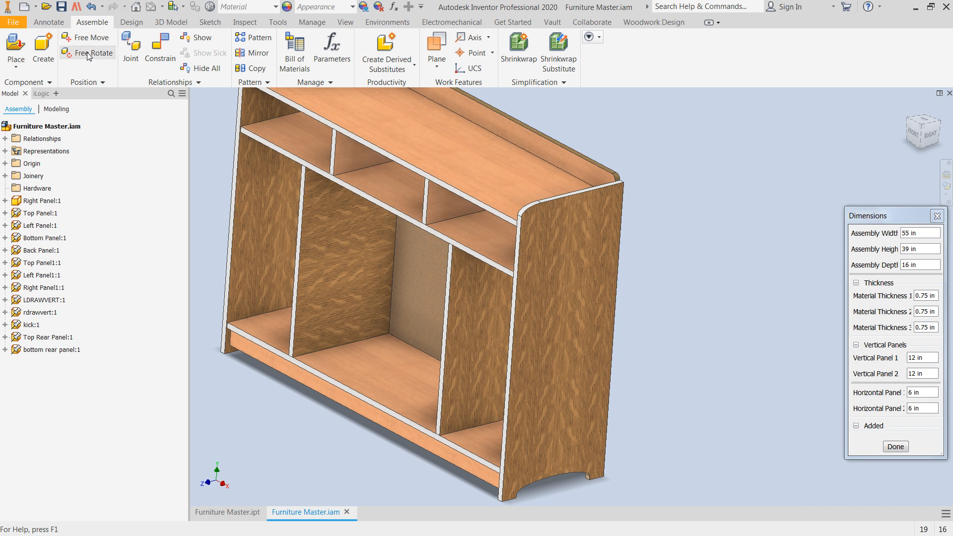
pyautogui.click(548, 289)
pyautogui.moveTo(548, 290); pyautogui.dragTo(649, 299)
pyautogui.scroll(7, 676, 238)
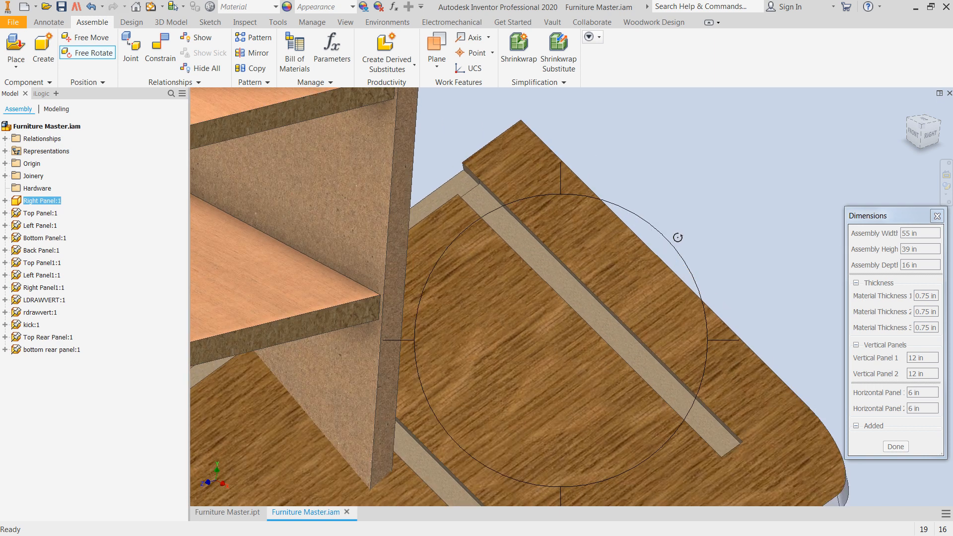
pyautogui.scroll(-6, 678, 237)
pyautogui.moveTo(676, 235); pyautogui.dragTo(491, 391, button='middle')
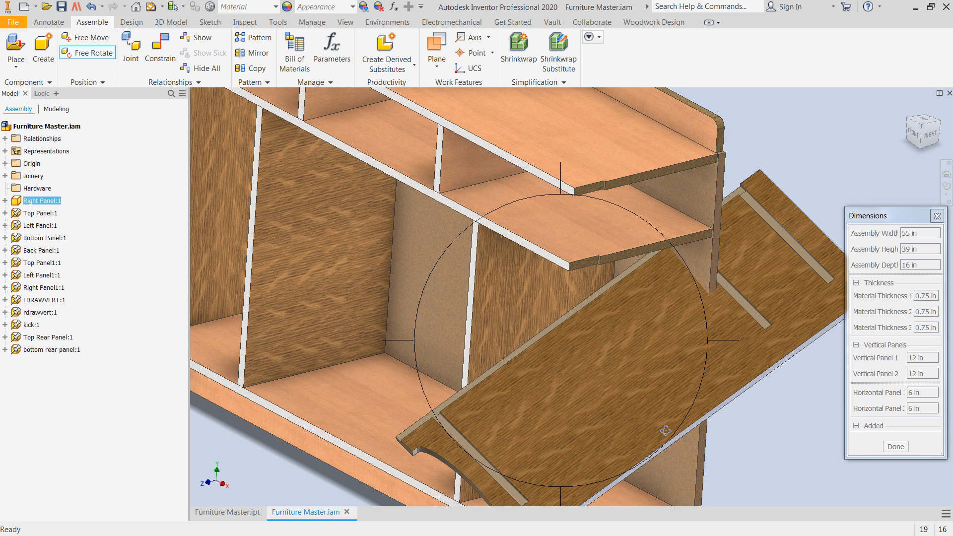
pyautogui.hotkey('ctrl', 'z')
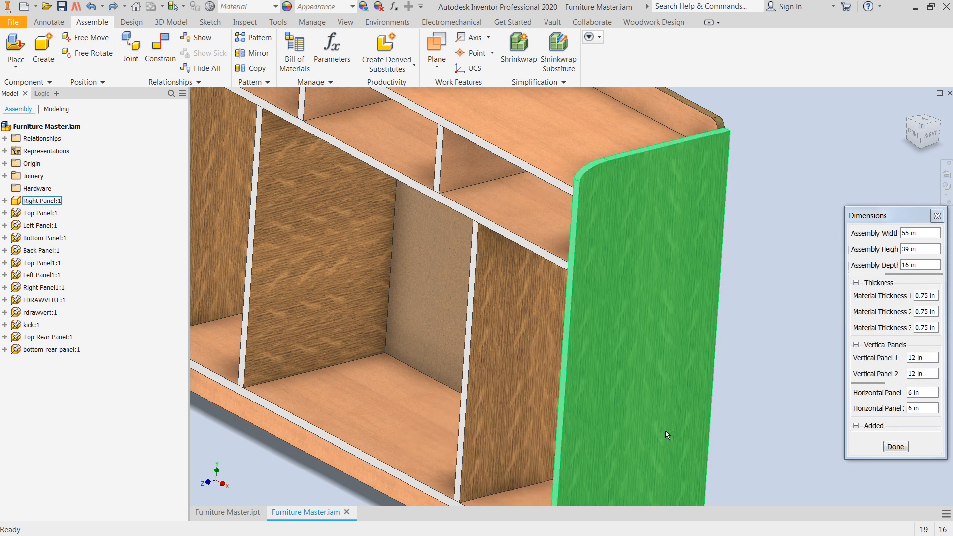
# - Set the first Horizontal Panel dimension to 4 in and update the assembly
pyautogui.scroll(-3, 657, 416)
pyautogui.moveTo(655, 401); pyautogui.dragTo(638, 292, button='middle')
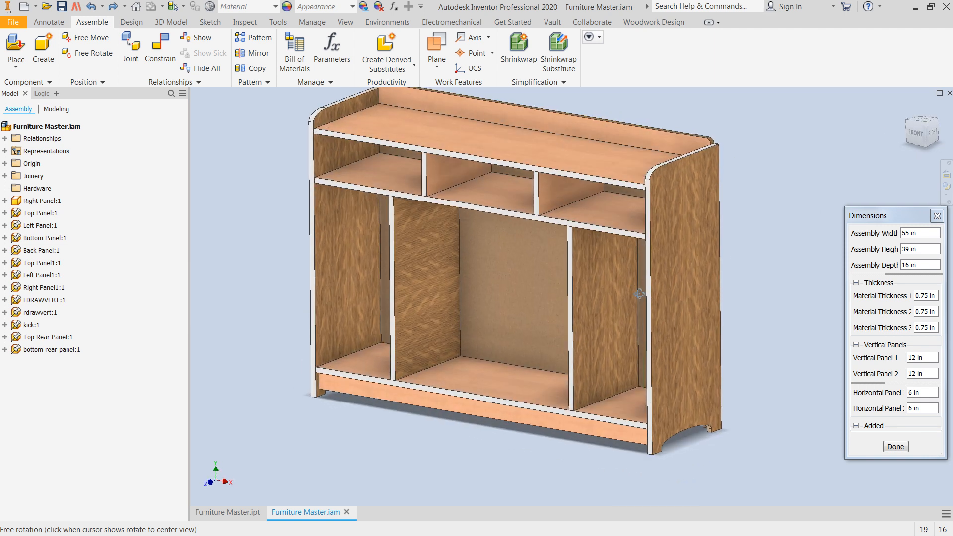
pyautogui.moveTo(896, 221); pyautogui.dragTo(818, 162)
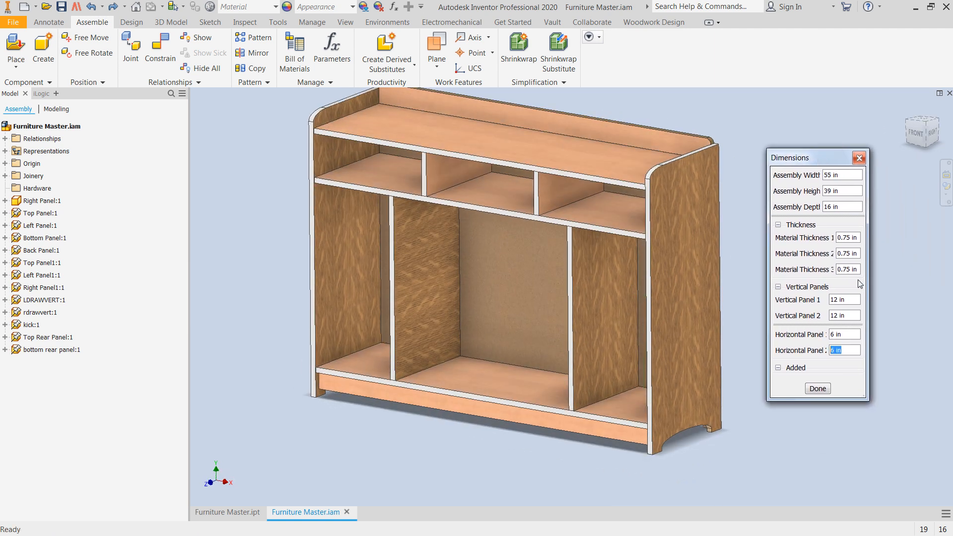
pyautogui.click(844, 334)
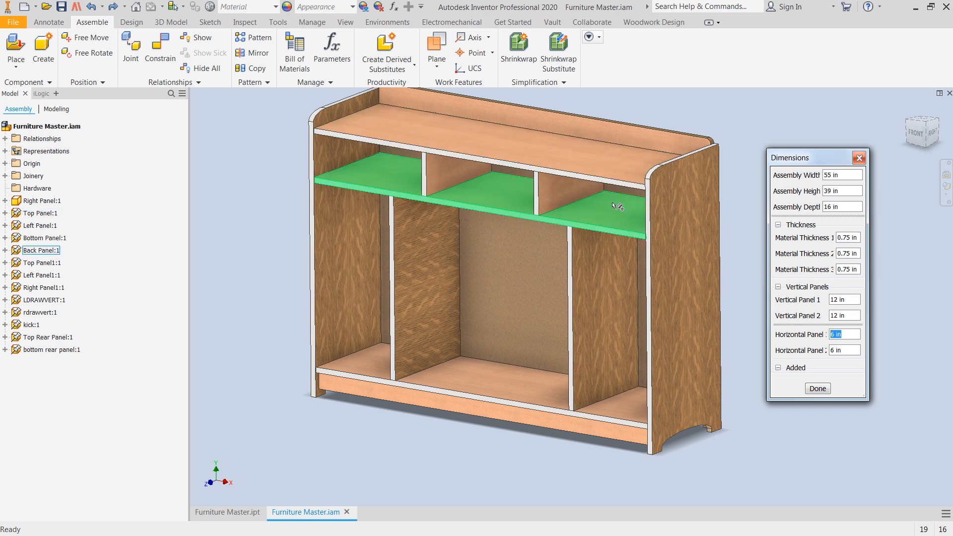
pyautogui.write('4')
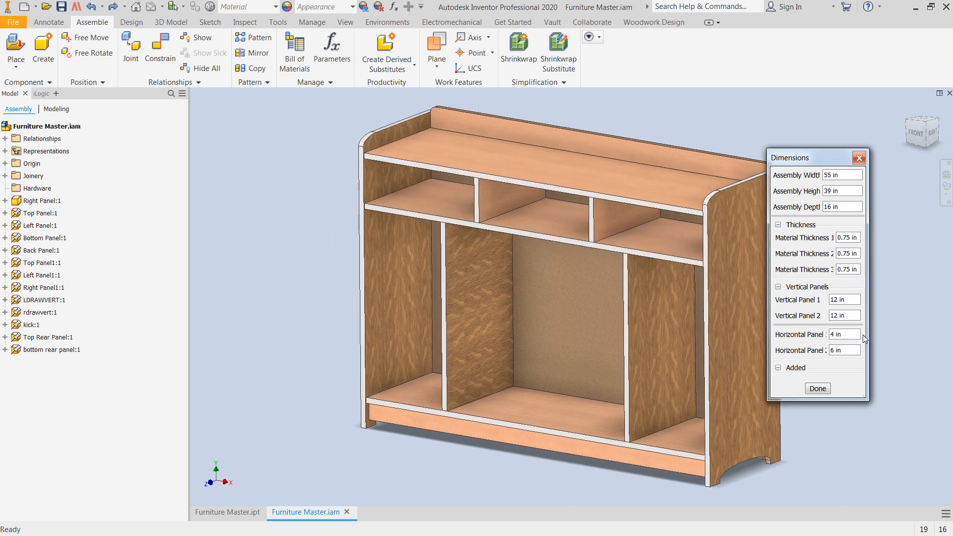
pyautogui.moveTo(336, 254); pyautogui.dragTo(250, 244, button='middle')
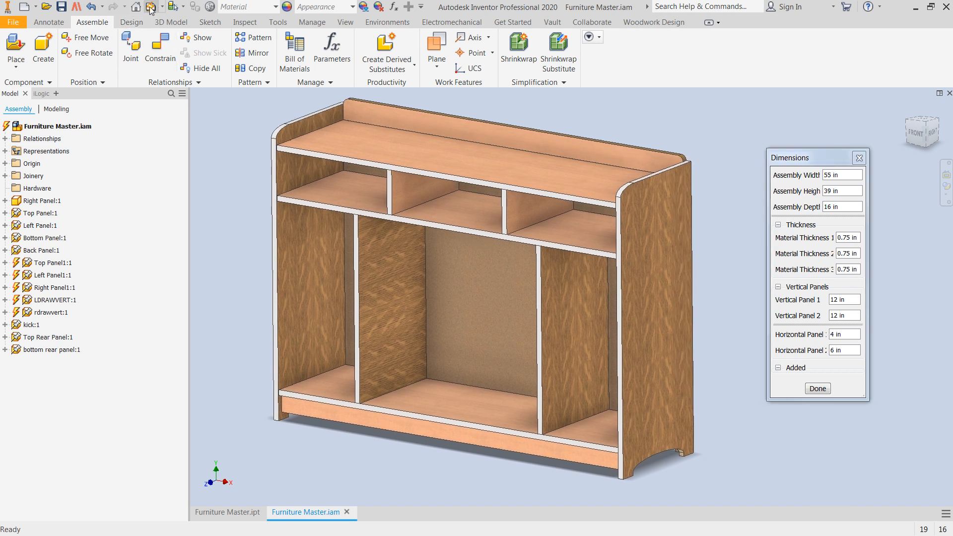
pyautogui.click(151, 8)
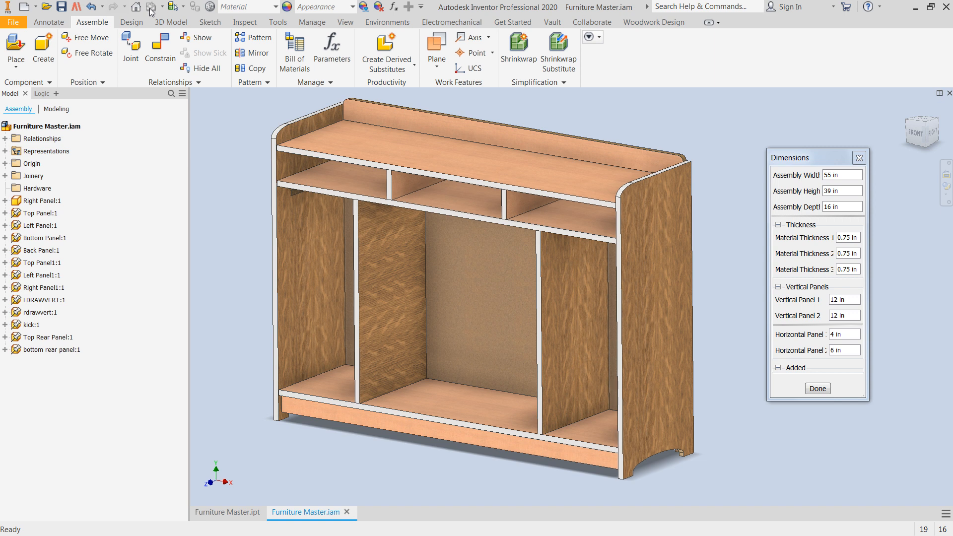
# - Examine the left side panel's inner face beneath the relocated shelf, comparing the dado position with the shelf
pyautogui.moveTo(588, 386); pyautogui.dragTo(613, 416, button='middle')
pyautogui.press('F4')
pyautogui.moveTo(535, 289); pyautogui.dragTo(540, 251)
pyautogui.scroll(-5, 323, 279)
pyautogui.moveTo(338, 256); pyautogui.dragTo(329, 316, button='middle')
pyautogui.scroll(3, 377, 264)
pyautogui.moveTo(391, 288); pyautogui.dragTo(361, 288, button='middle')
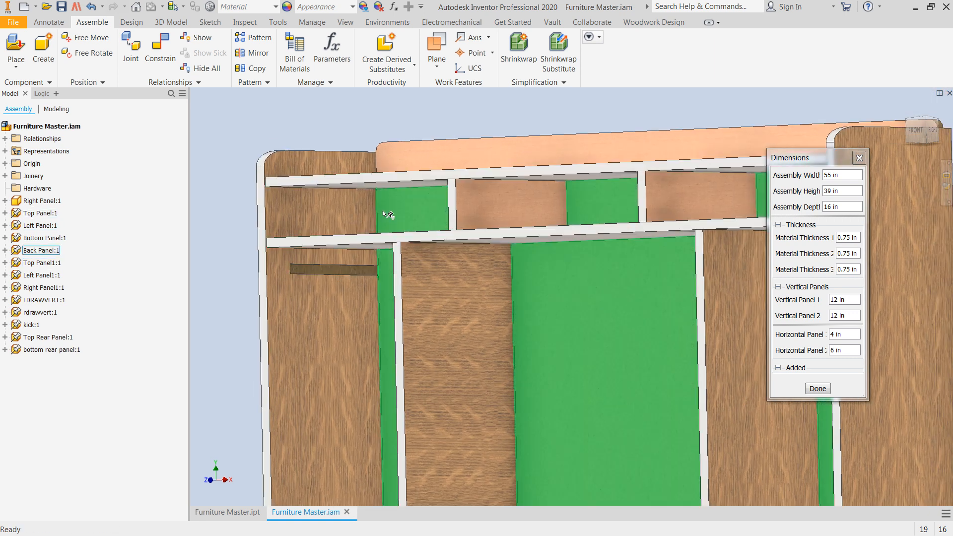
# - Show the Joinery folder's components and run Sculpt again to recut the dadoes in the assembly
pyautogui.click(653, 22)
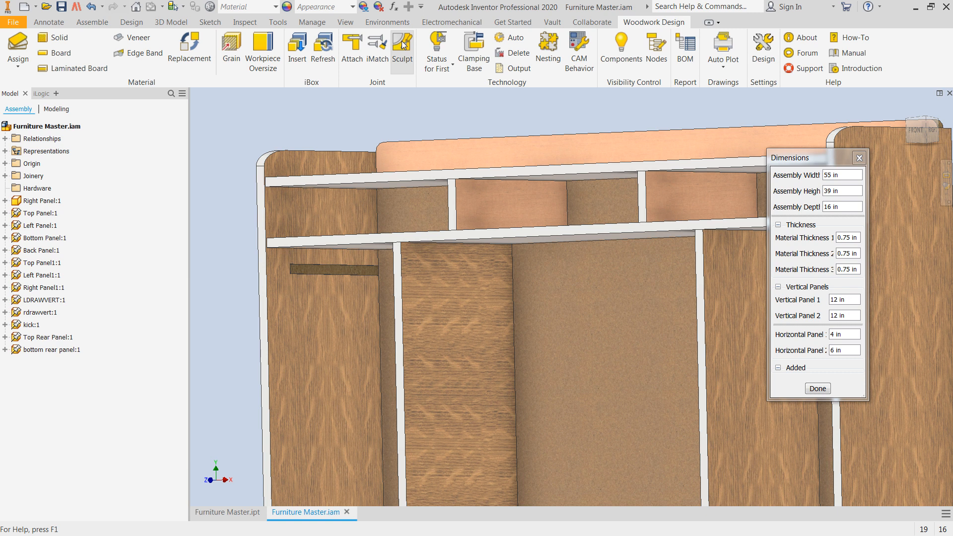
pyautogui.rightClick(30, 177)
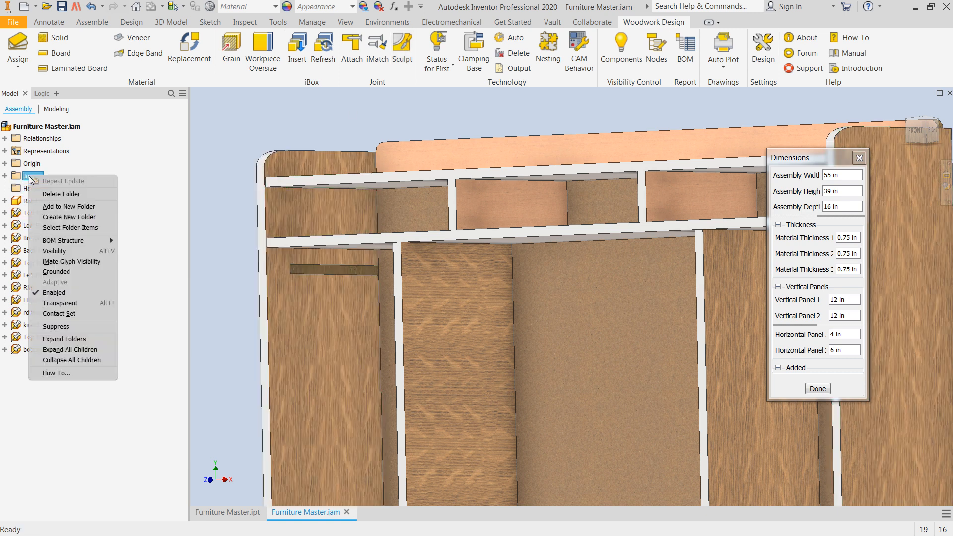
pyautogui.click(57, 255)
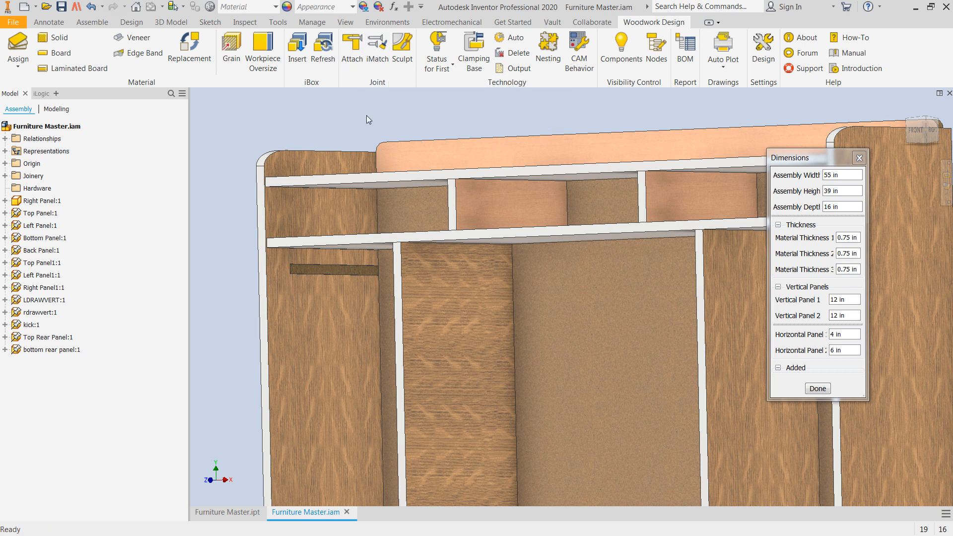
pyautogui.click(397, 45)
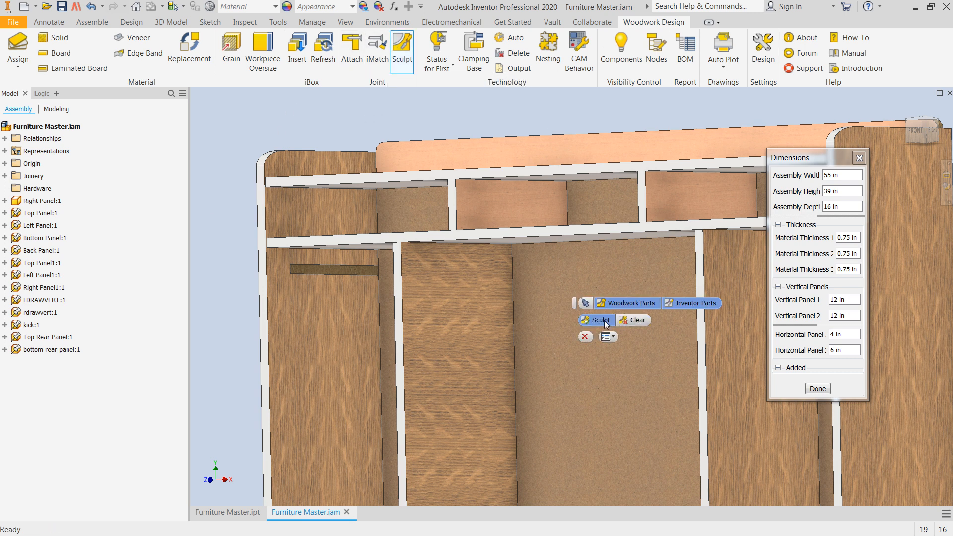
pyautogui.click(602, 320)
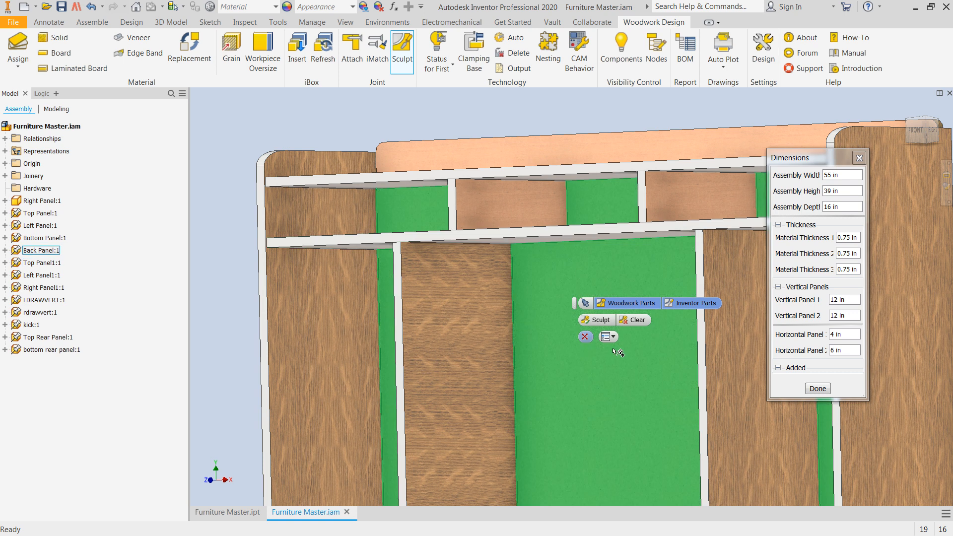
# - Hide the shelf below the cabinet top and examine the dado cut into the left side panel
pyautogui.rightClick(370, 237)
pyautogui.click(403, 194)
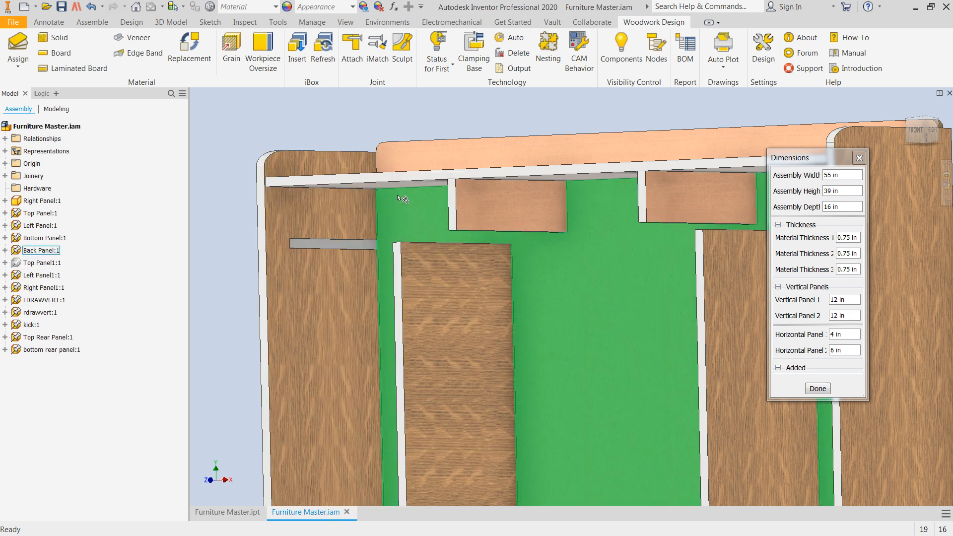
pyautogui.scroll(3, 354, 265)
pyautogui.scroll(2, 358, 268)
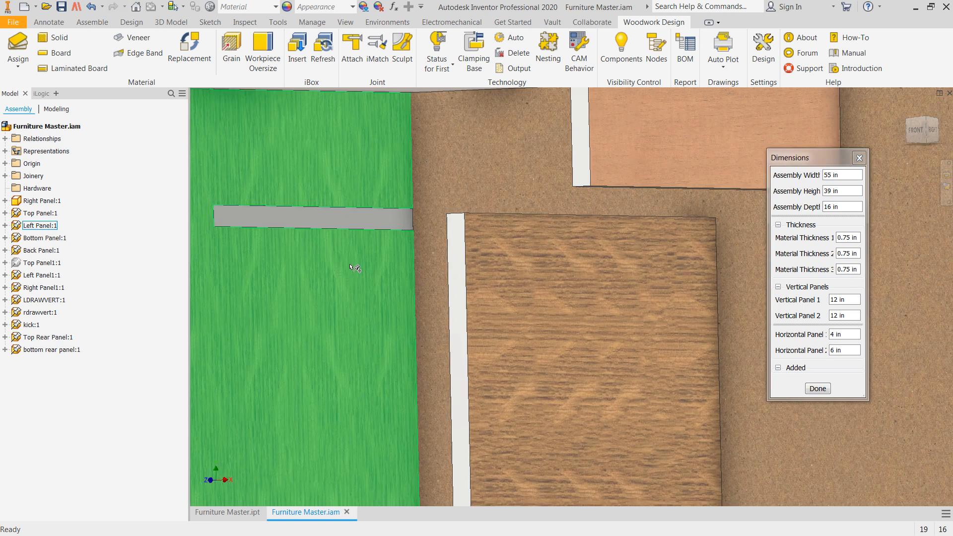
pyautogui.scroll(-5, 354, 265)
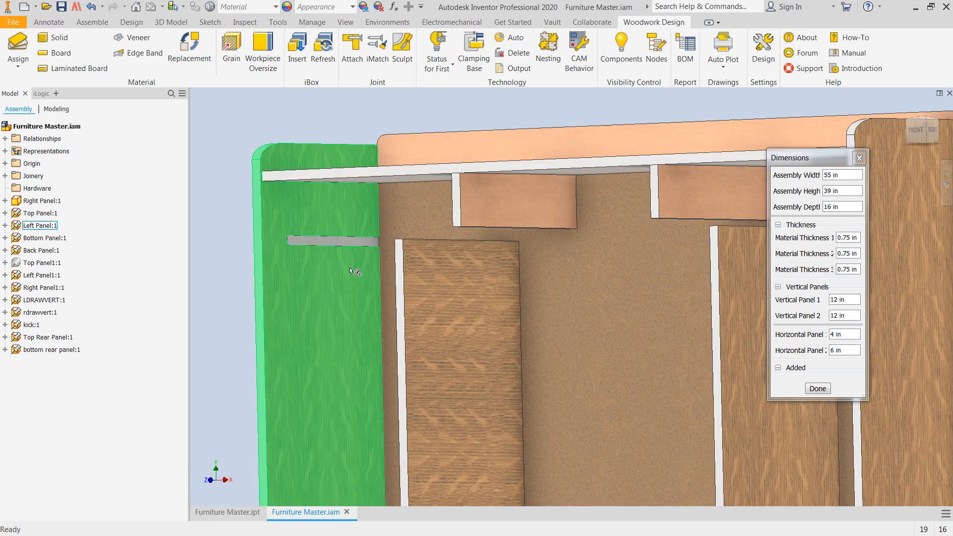
# - Bring the whole cabinet into view and open the cabinet top's Top Panel part from the assembly
pyautogui.scroll(-3, 349, 274)
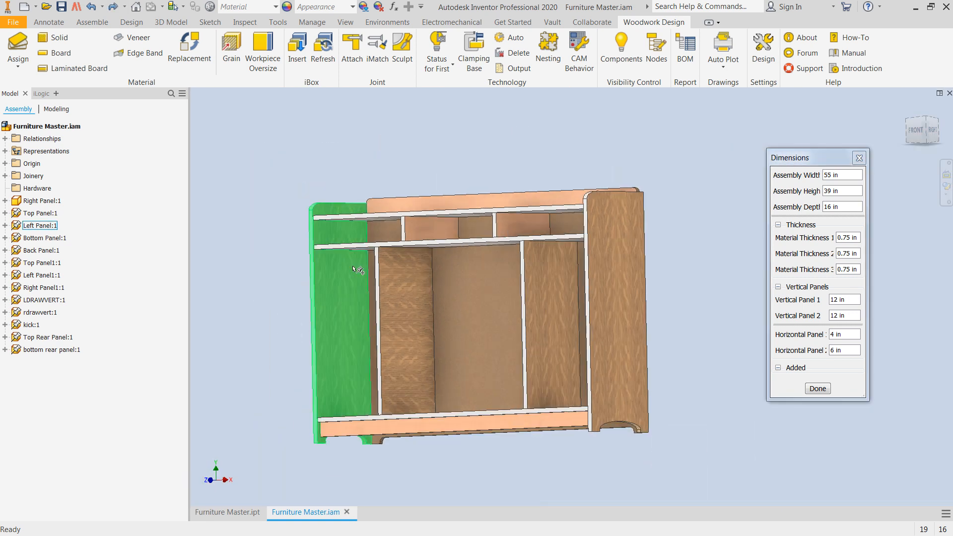
pyautogui.moveTo(357, 270); pyautogui.dragTo(353, 254, button='middle')
pyautogui.press('F4')
pyautogui.keyDown('shift'); pyautogui.moveTo(489, 305); pyautogui.dragTo(490, 404, button='middle'); pyautogui.keyUp('shift')
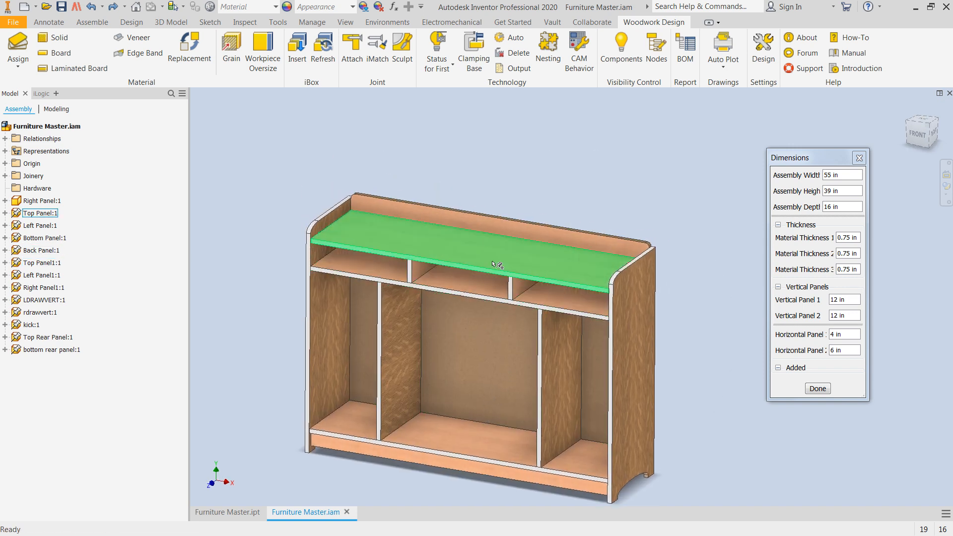
pyautogui.rightClick(484, 247)
pyautogui.click(487, 147)
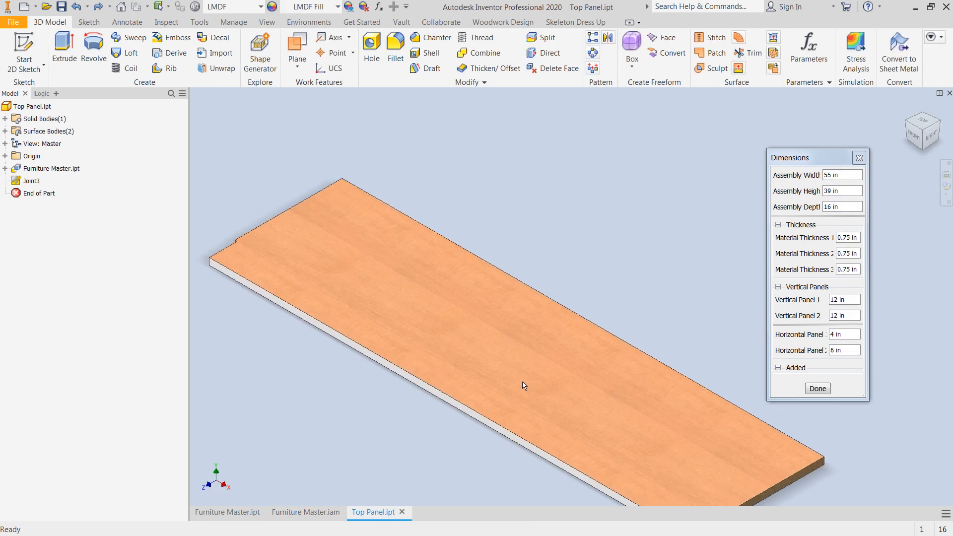
# - Examine the notched ends of the Top Panel part and close the part without saving
pyautogui.keyDown('shift'); pyautogui.moveTo(536, 319); pyautogui.dragTo(539, 285, button='middle'); pyautogui.keyUp('shift')
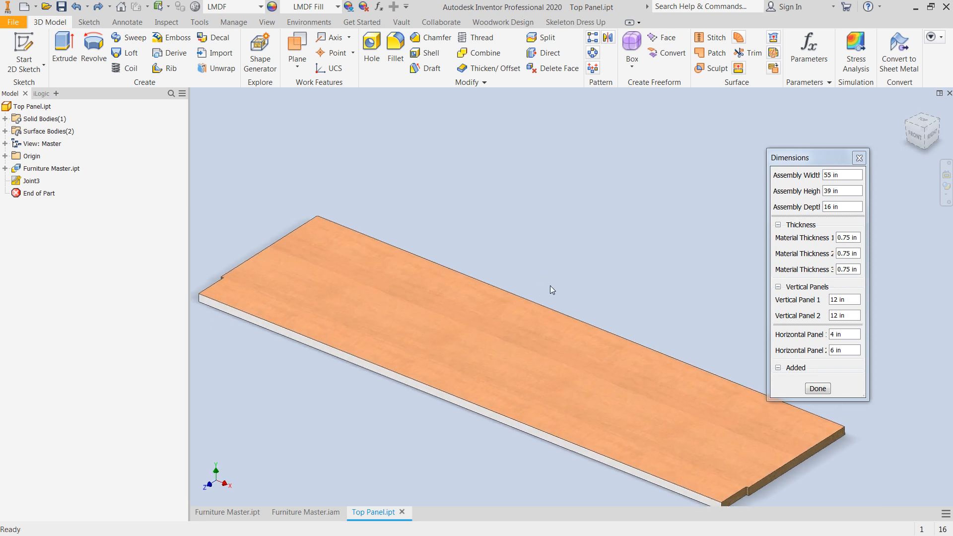
pyautogui.click(950, 94)
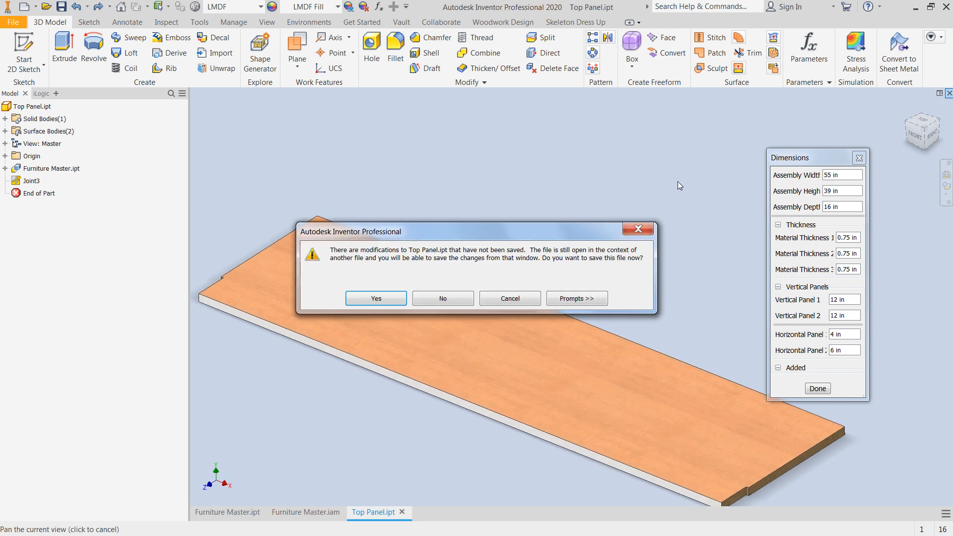
pyautogui.click(443, 300)
pyautogui.rightClick(632, 292)
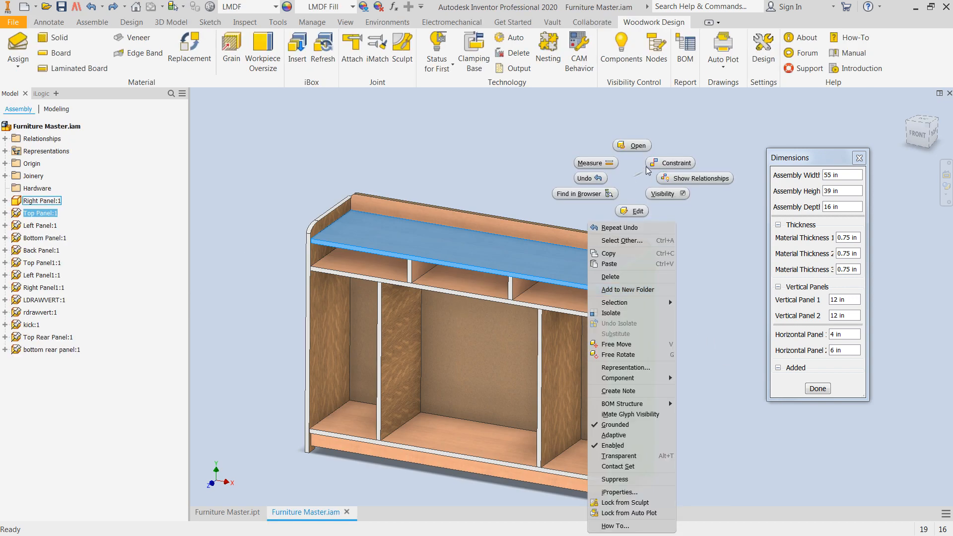
pyautogui.press('Escape')
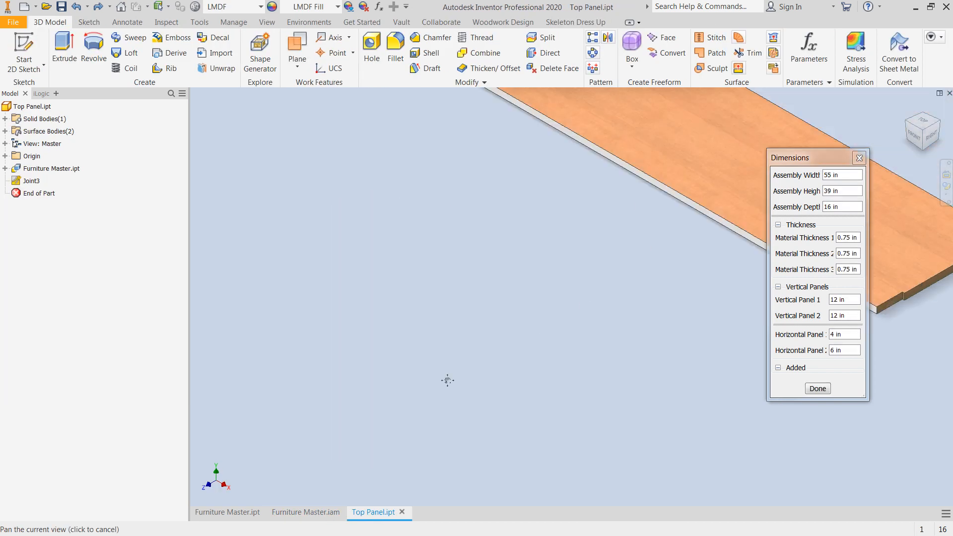
pyautogui.keyDown('shift'); pyautogui.moveTo(564, 334); pyautogui.dragTo(584, 298, button='middle'); pyautogui.keyUp('shift')
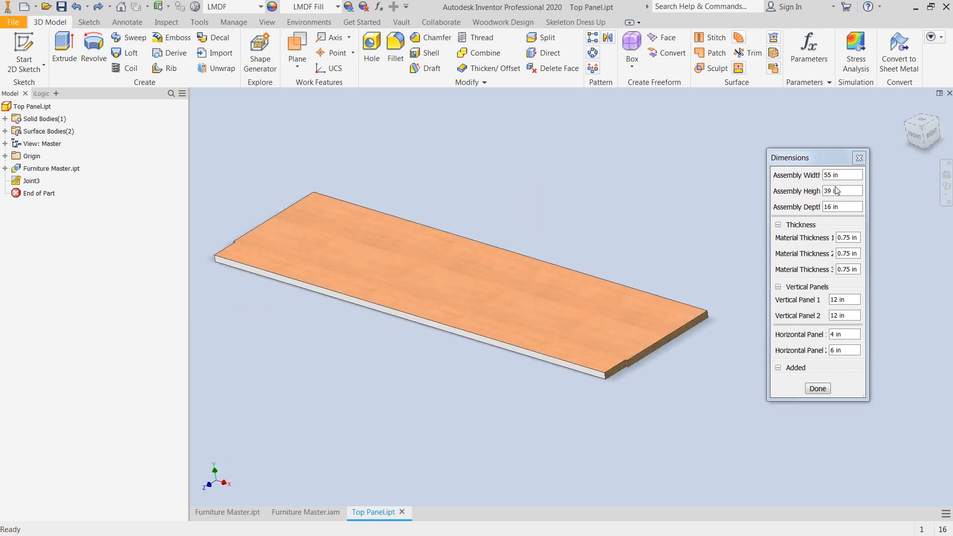
pyautogui.click(949, 93)
pyautogui.click(443, 299)
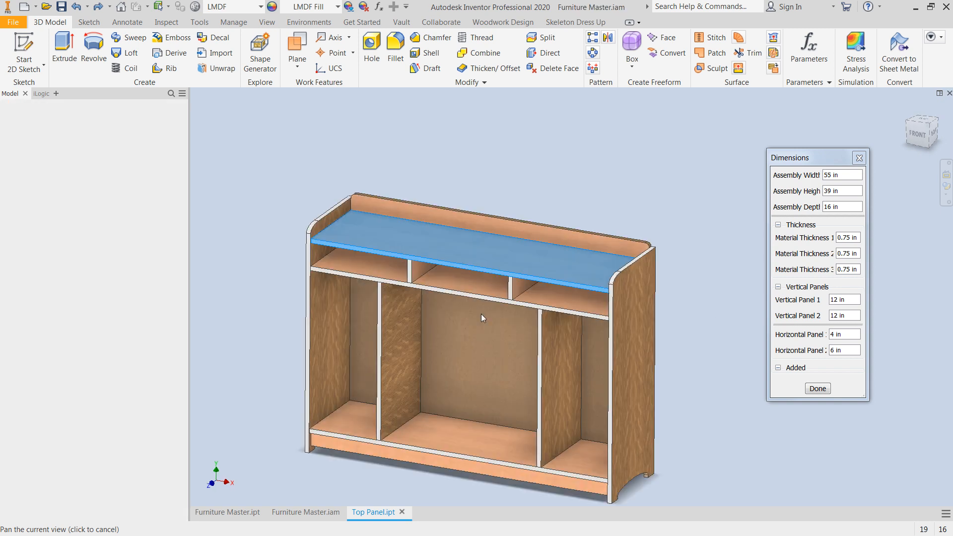
# - Open the Right Panel part from the assembly and examine the dadoes cut into its inner face
pyautogui.rightClick(637, 359)
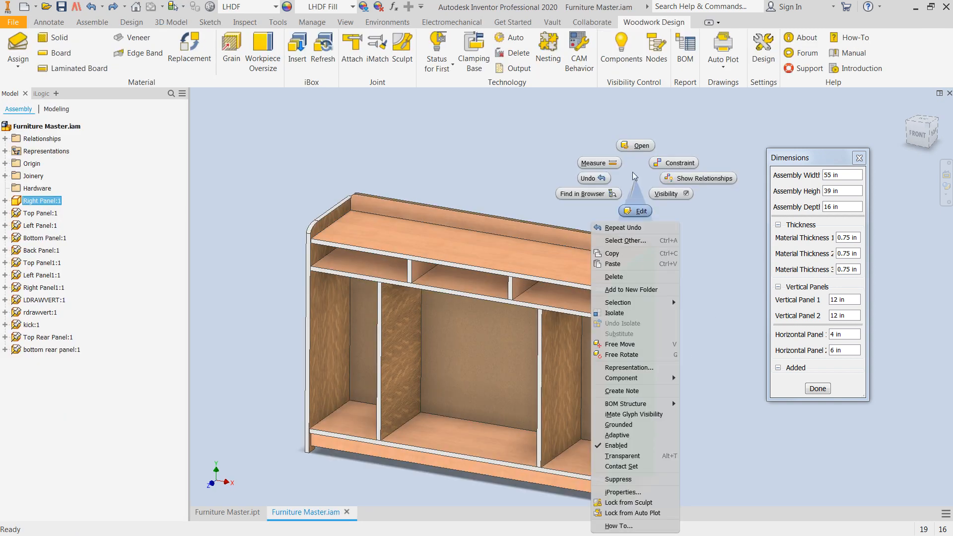
pyautogui.click(644, 148)
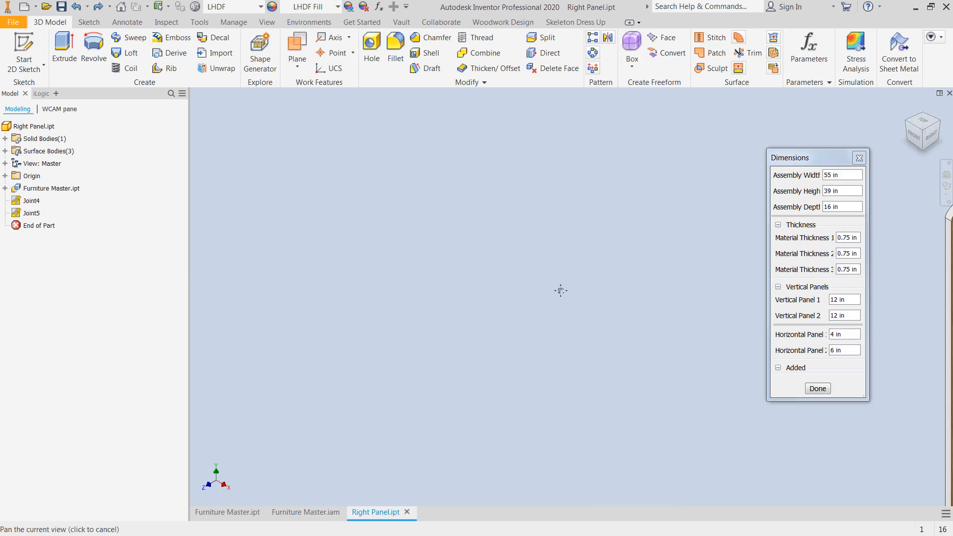
pyautogui.click(908, 107)
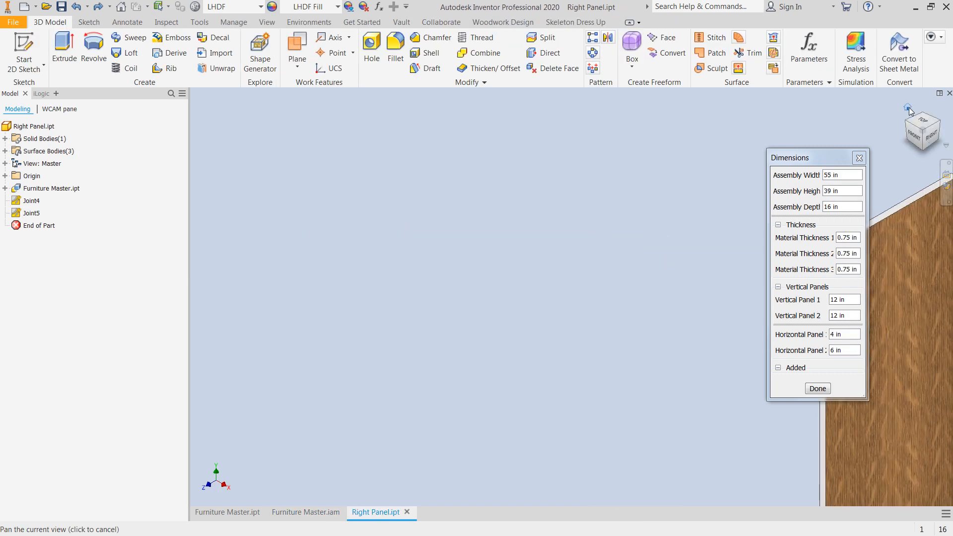
pyautogui.moveTo(596, 278)
pyautogui.mouseDown(button='middle')
pyautogui.moveTo(551, 280)
pyautogui.moveTo(587, 281)
pyautogui.moveTo(660, 311)
pyautogui.moveTo(719, 271)
pyautogui.moveTo(726, 278)
pyautogui.moveTo(729, 265)
pyautogui.moveTo(676, 404)
pyautogui.mouseUp(button='middle')
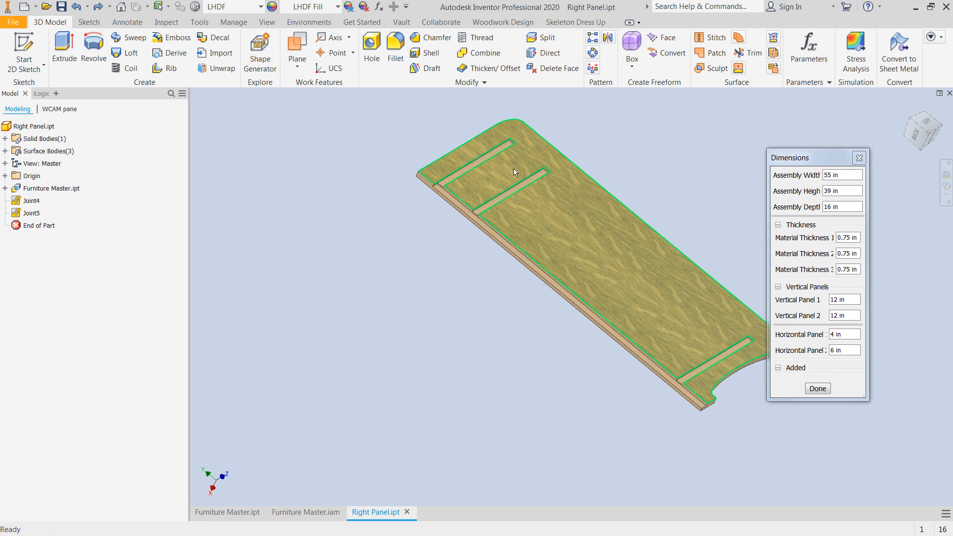
pyautogui.scroll(-5, 479, 175)
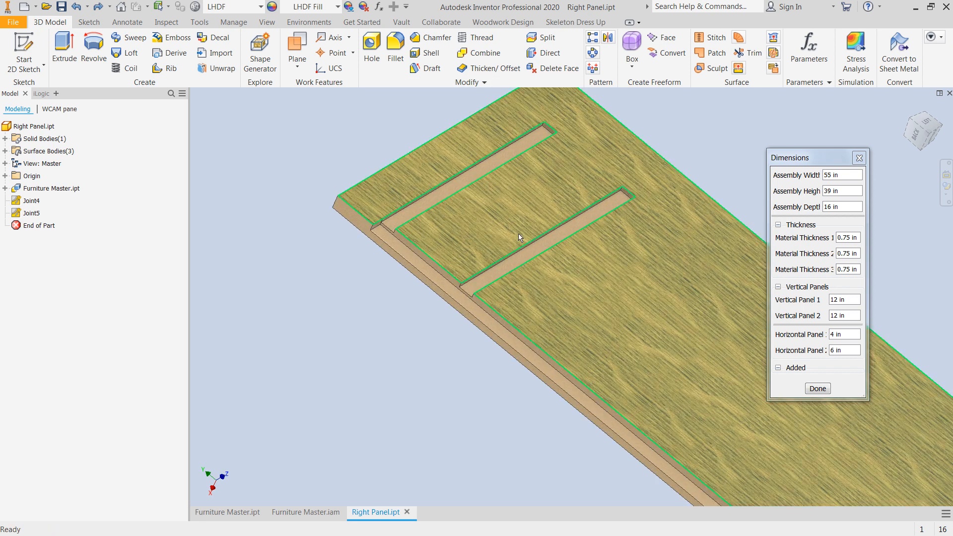
pyautogui.moveTo(534, 250)
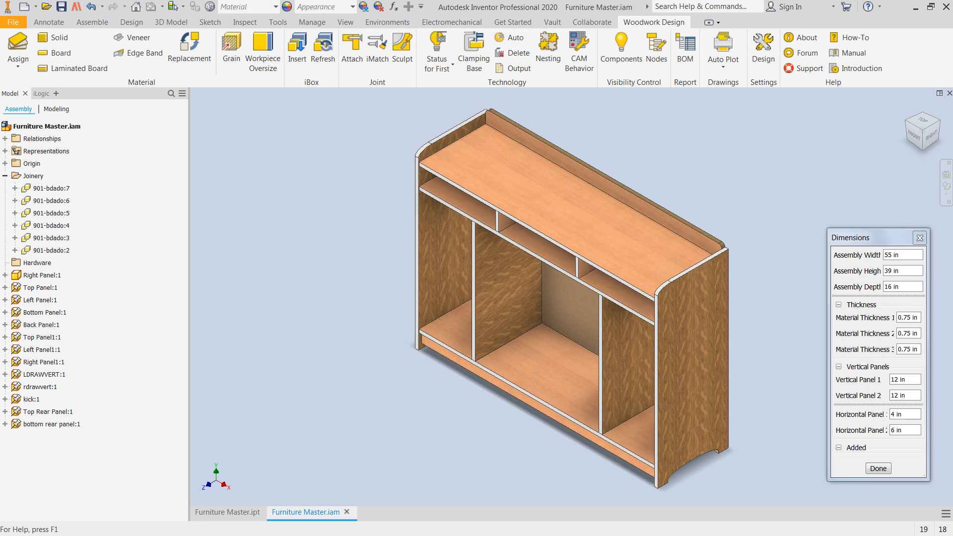
# - Create an in-place component named slipdov from the Tenon\Dovetail Variable.ipt template with the Phantom BOM structure
pyautogui.moveTo(395, 341); pyautogui.dragTo(449, 384, button='middle')
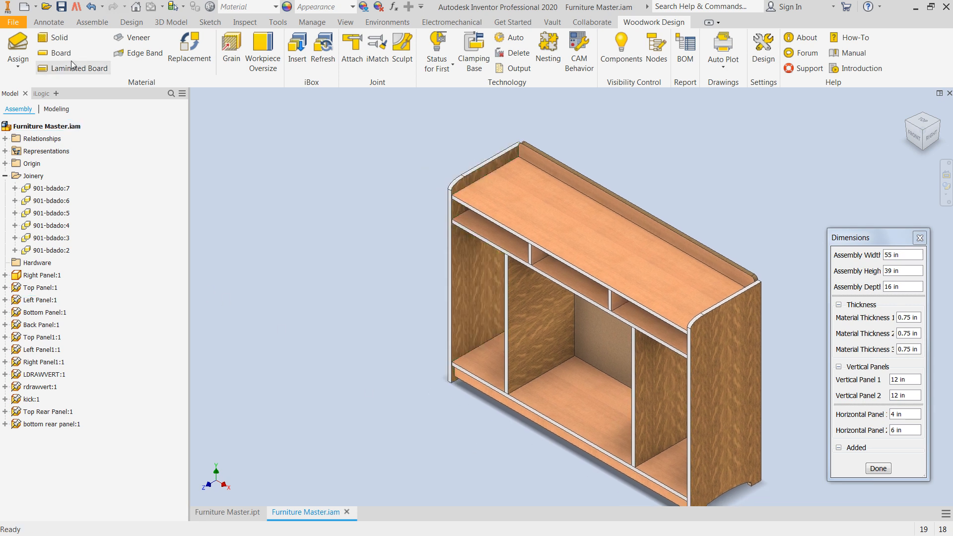
pyautogui.click(93, 23)
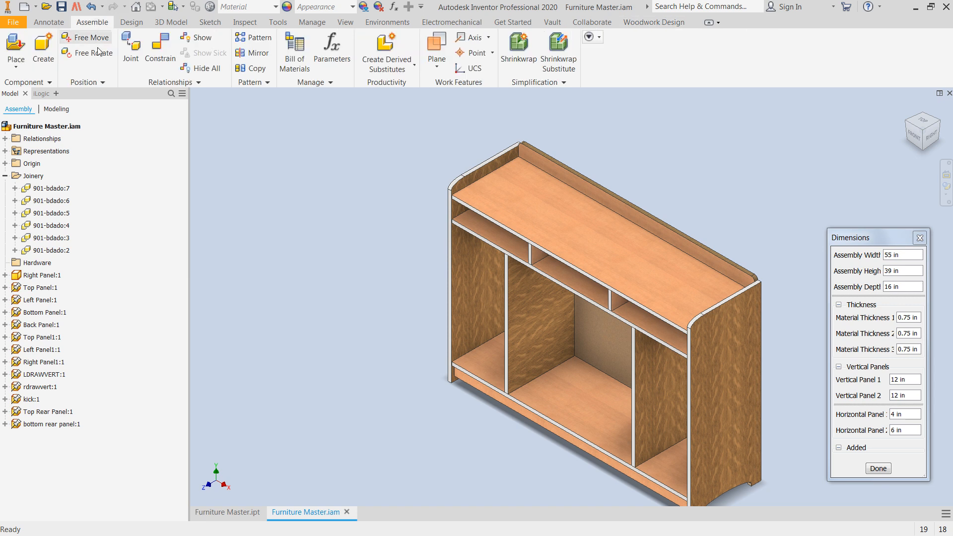
pyautogui.click(49, 47)
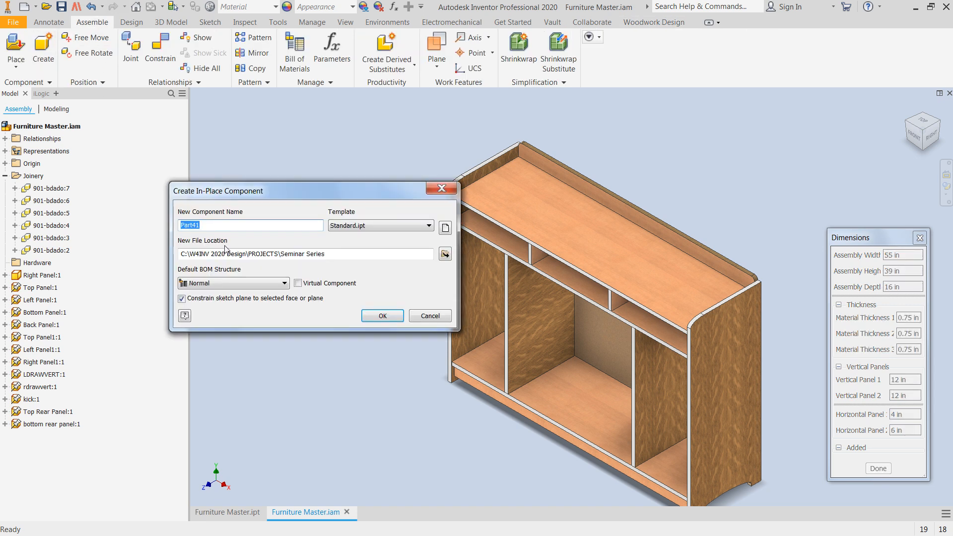
pyautogui.write('slipdov')
pyautogui.click(445, 228)
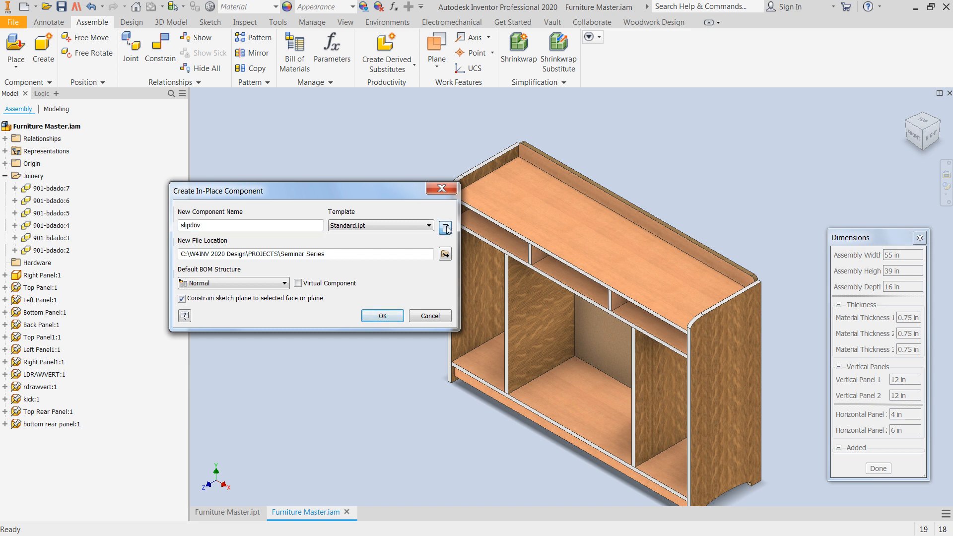
pyautogui.click(379, 133)
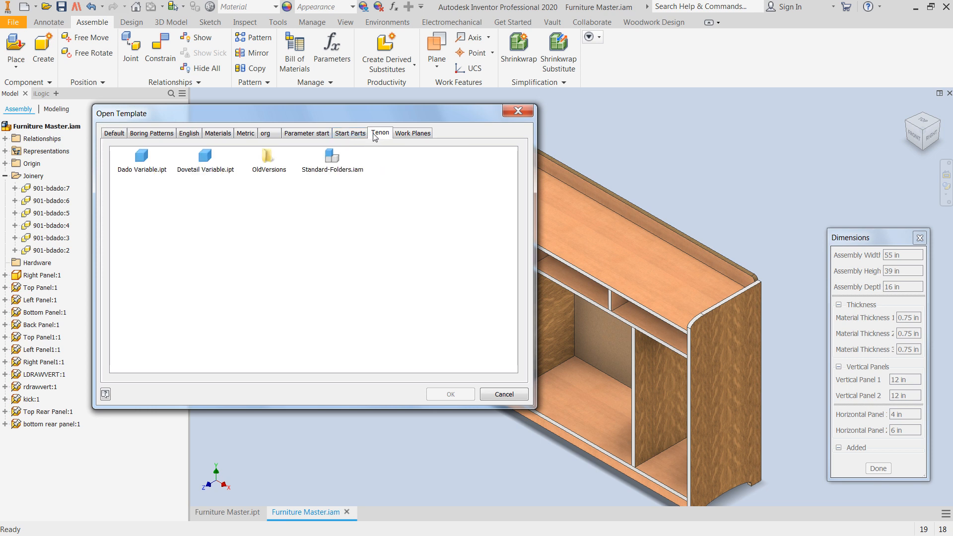
pyautogui.doubleClick(205, 156)
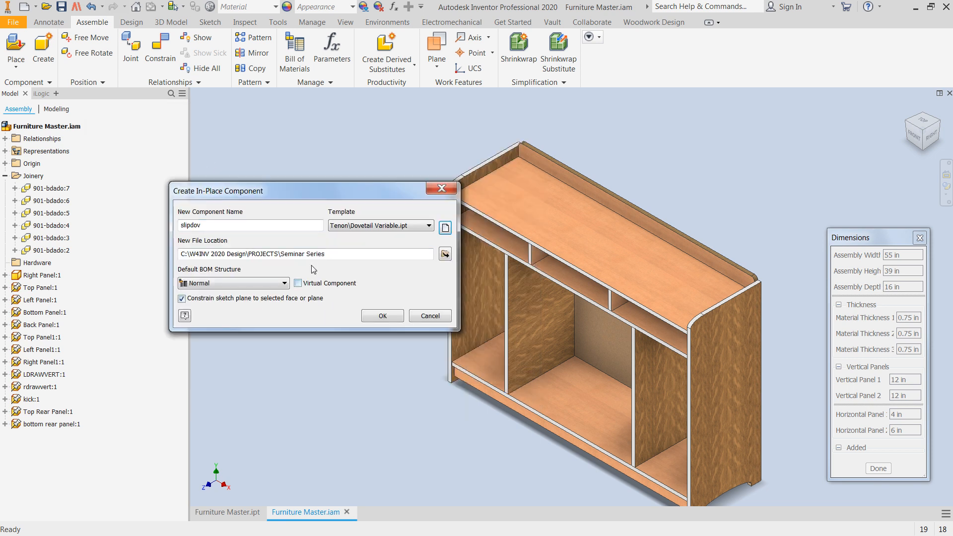
pyautogui.click(200, 284)
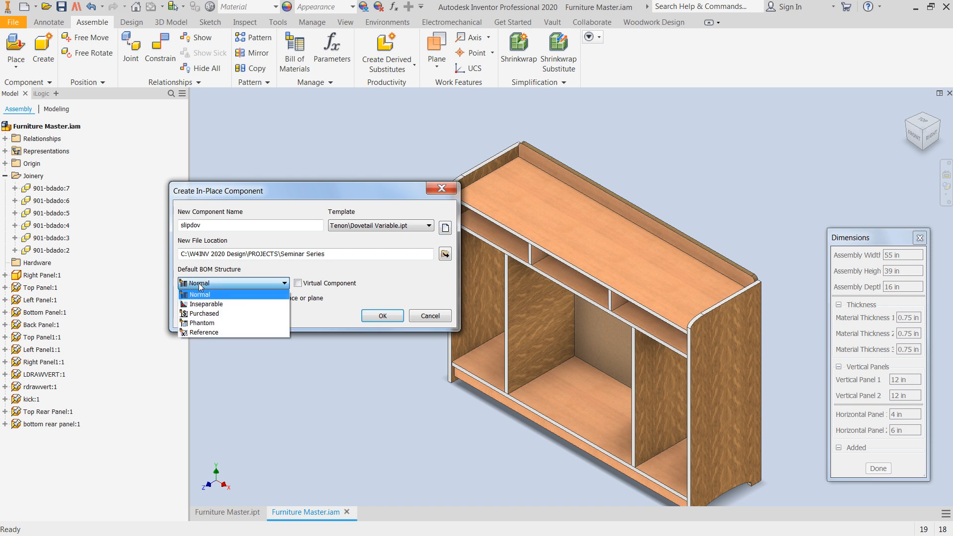
pyautogui.click(201, 324)
pyautogui.click(376, 316)
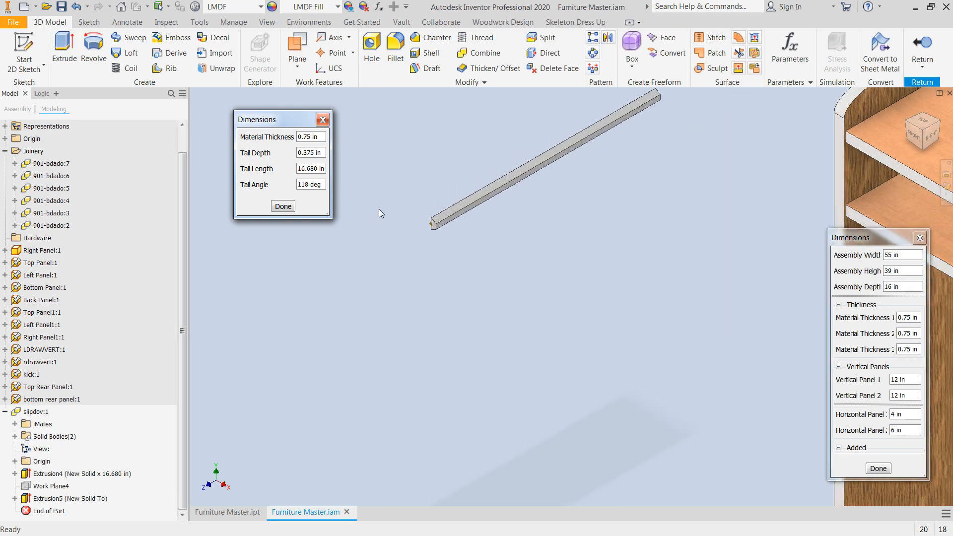
# - Set the slipdov dovetail's Tail Length to 15.125 in and return to the furniture assembly
pyautogui.scroll(-2, 245, 373)
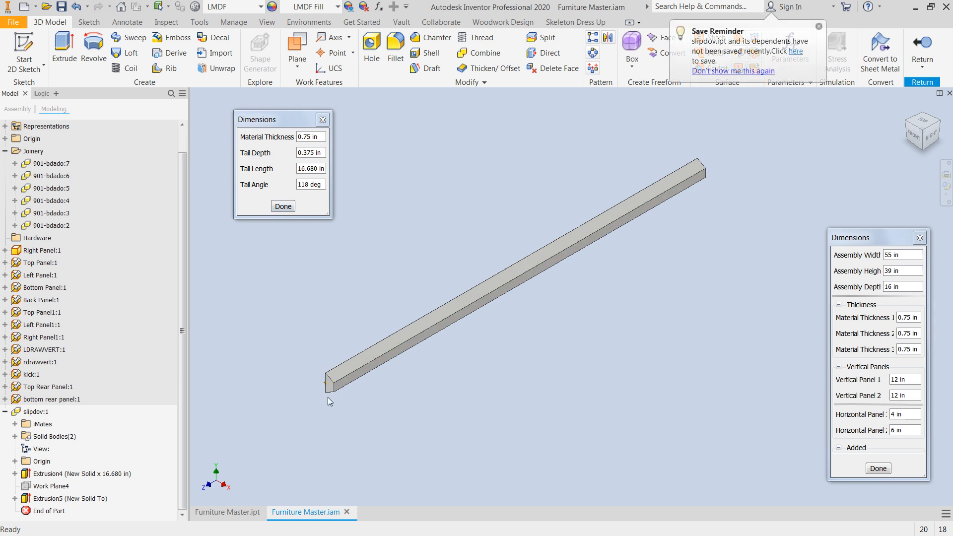
pyautogui.doubleClick(300, 168)
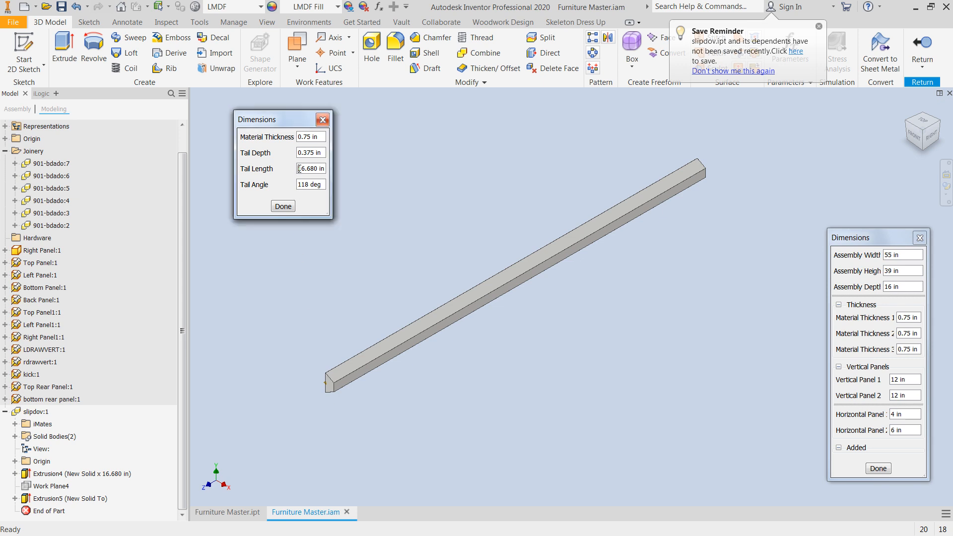
pyautogui.write('15.12')
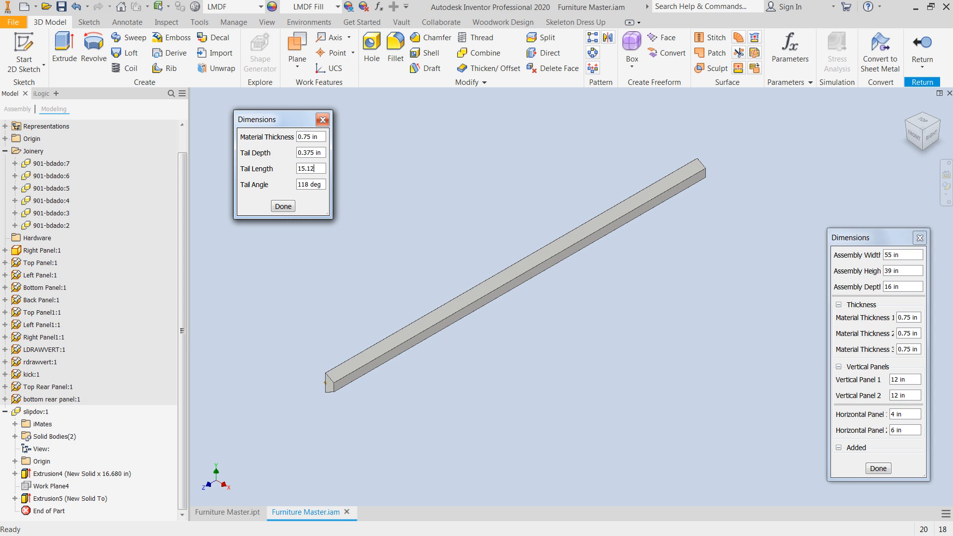
pyautogui.write('5')
pyautogui.press('Return')
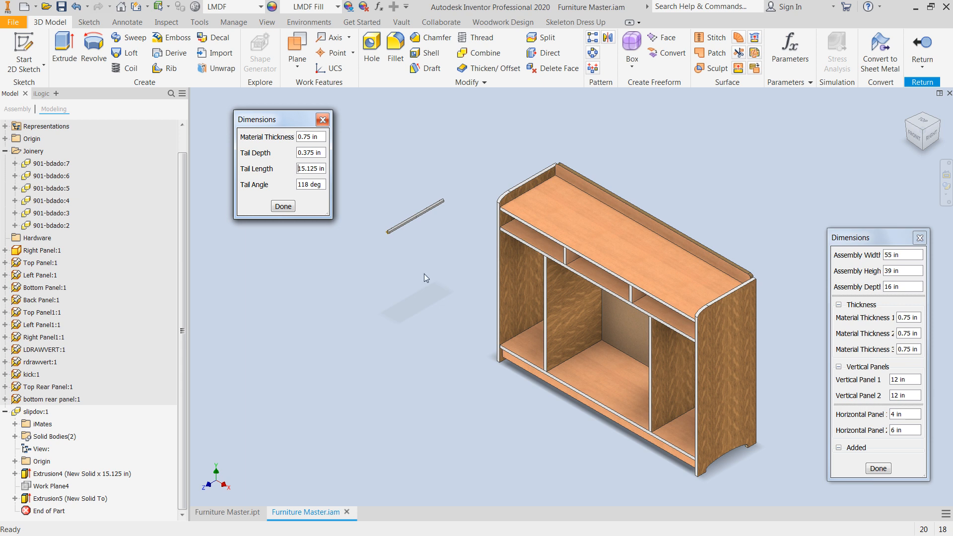
pyautogui.click(925, 49)
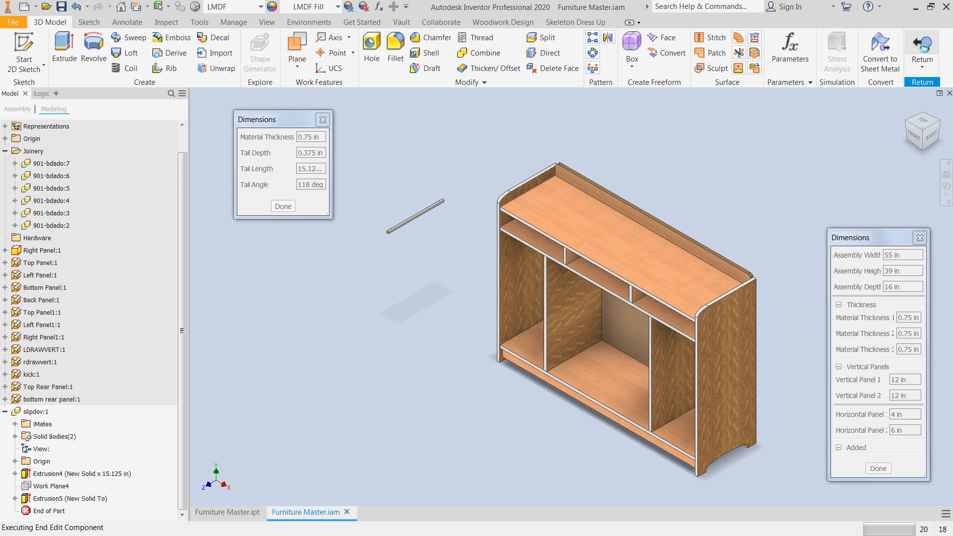
# - Start attaching the slipdov dovetail and assign Select Tail Face to the hidden bottom end face of the left inner vertical panel
pyautogui.moveTo(741, 248); pyautogui.dragTo(752, 264, button='middle')
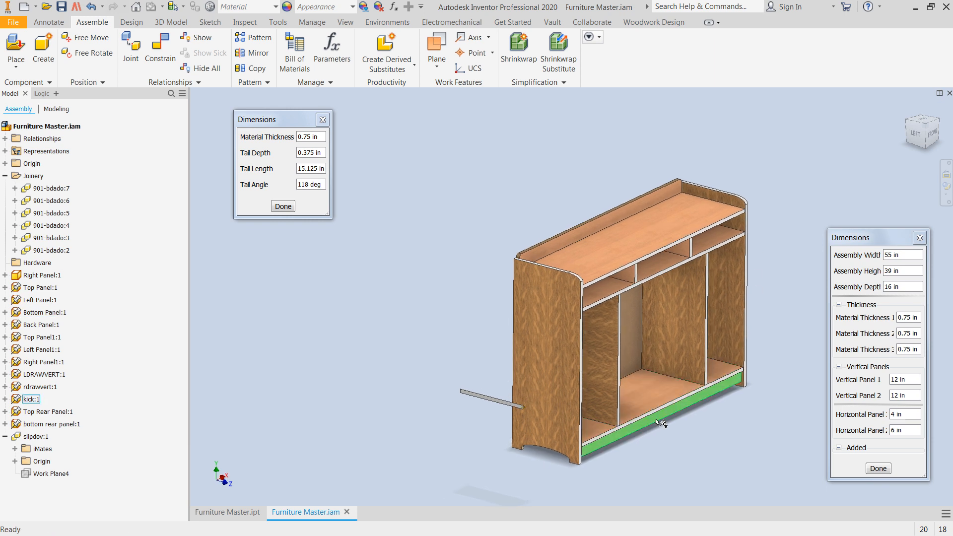
pyautogui.scroll(-5, 596, 395)
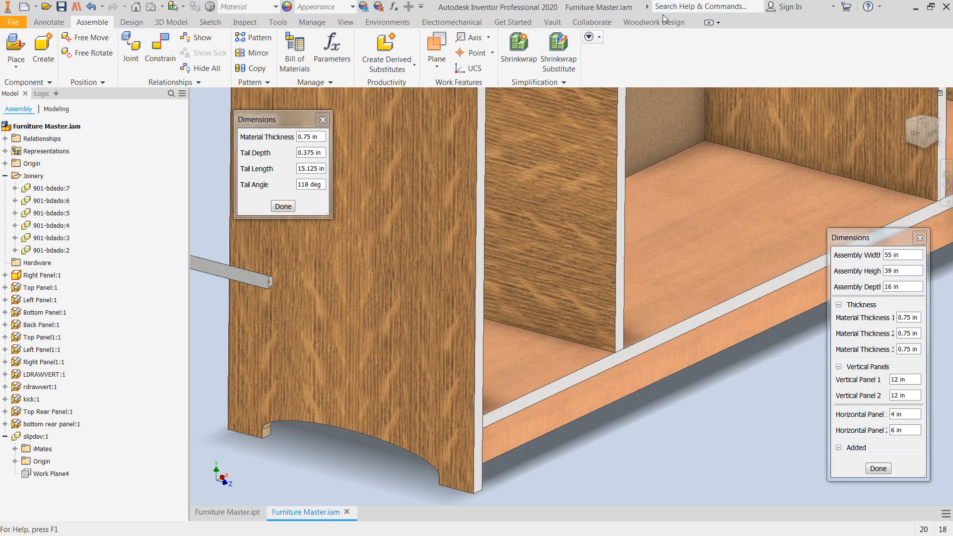
pyautogui.click(665, 20)
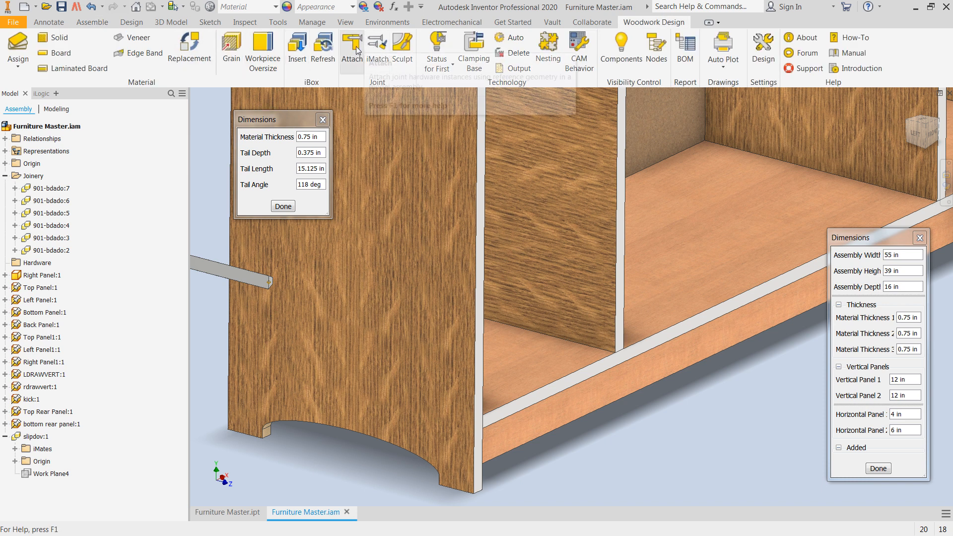
pyautogui.click(348, 46)
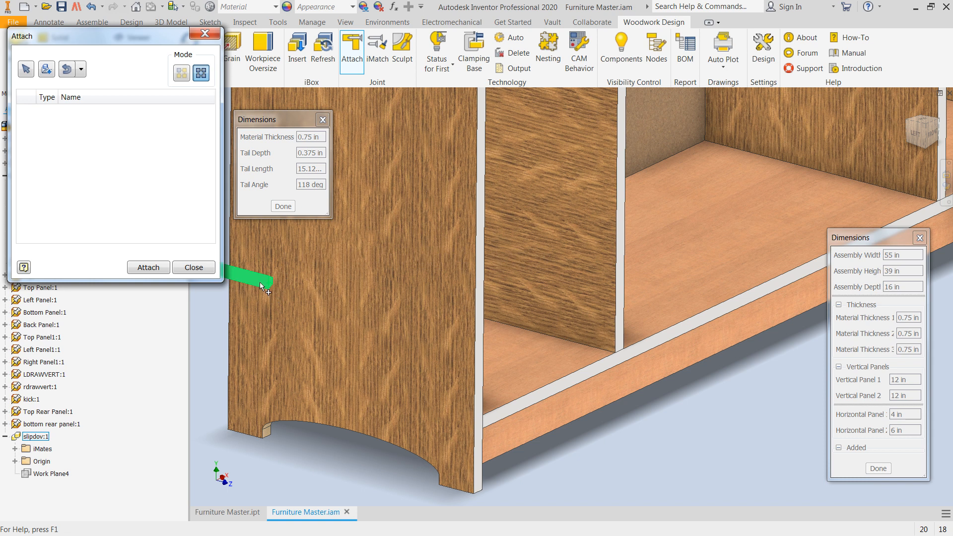
pyautogui.click(260, 282)
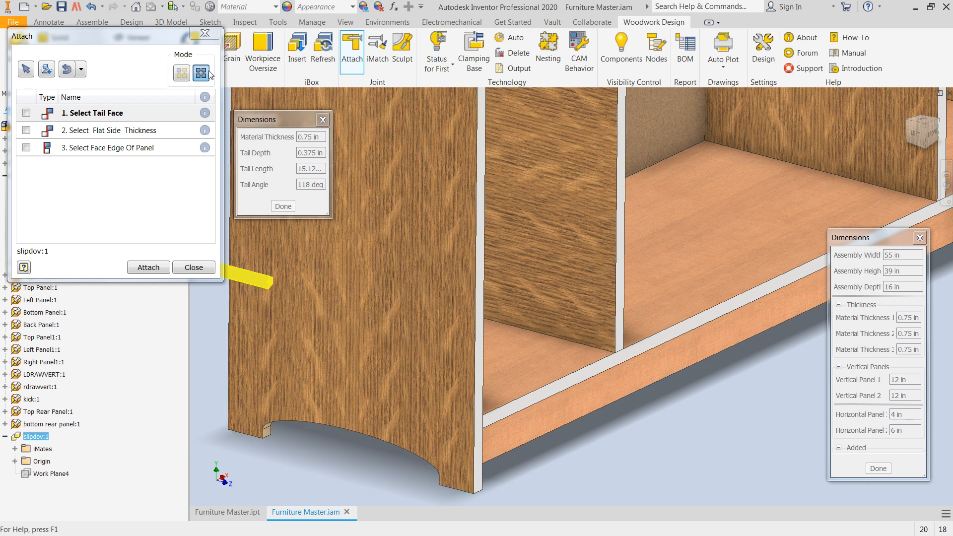
pyautogui.click(102, 113)
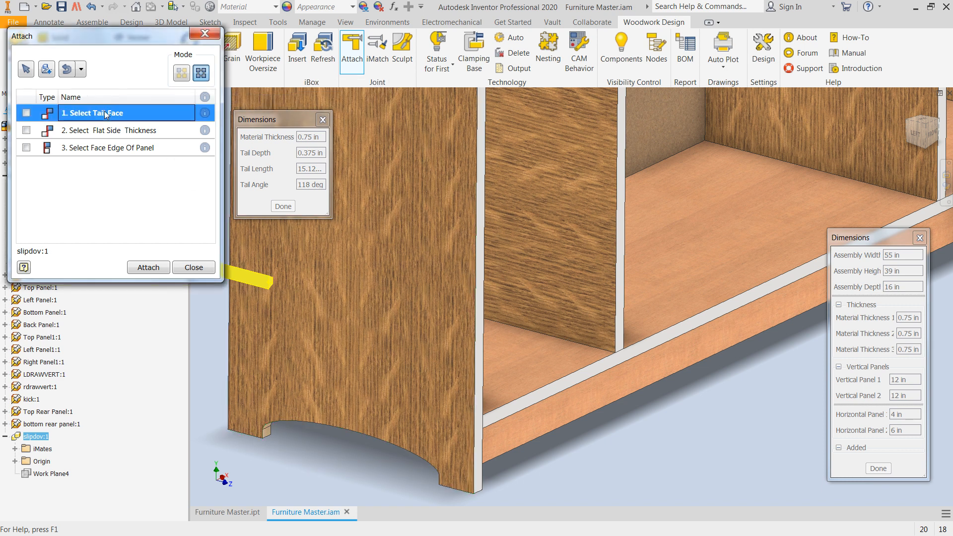
pyautogui.scroll(5, 613, 343)
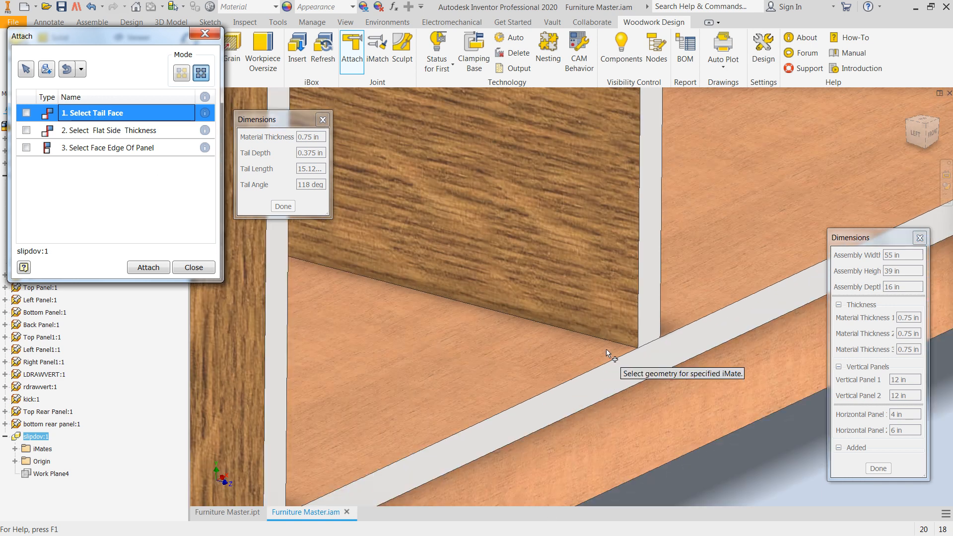
pyautogui.moveTo(612, 329)
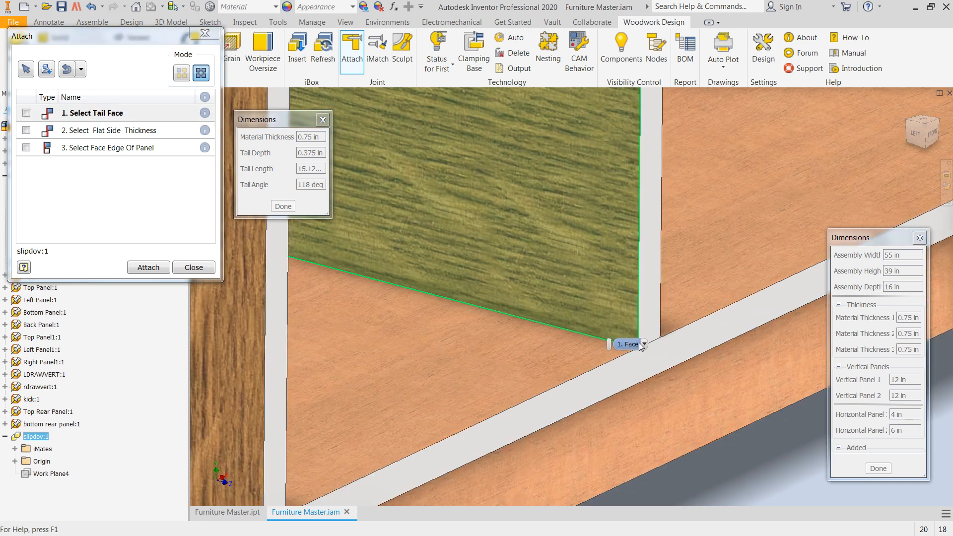
pyautogui.click(644, 345)
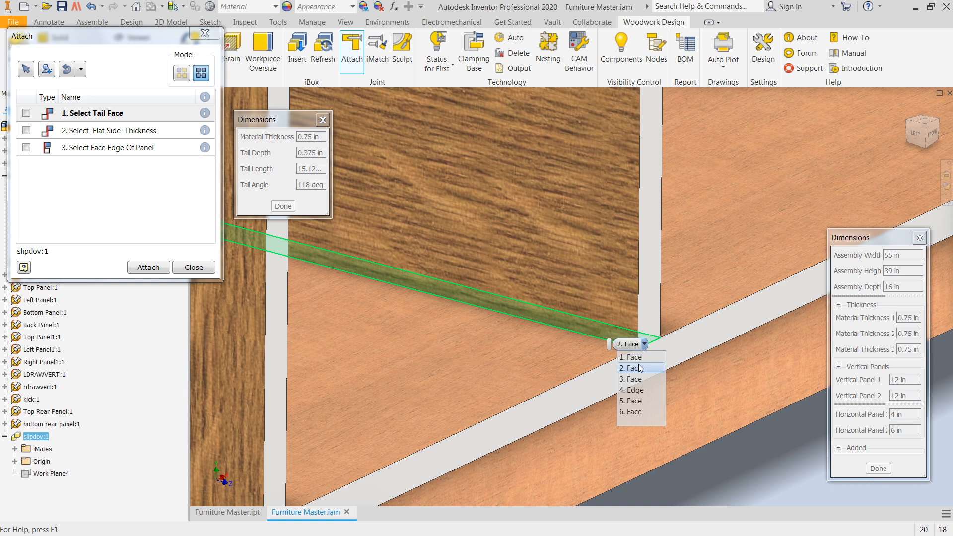
pyautogui.click(640, 369)
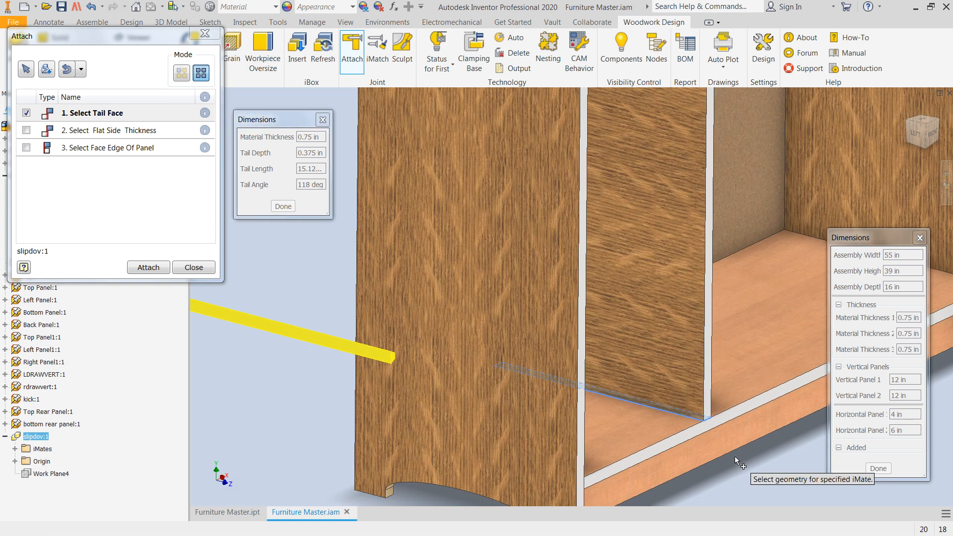
# - Assign Flat Side Thickness to the vertical panel's side face and Face Edge Of Panel to the bottom panel's front edge, and attach the dovetail
pyautogui.moveTo(729, 448); pyautogui.dragTo(580, 459, button='middle')
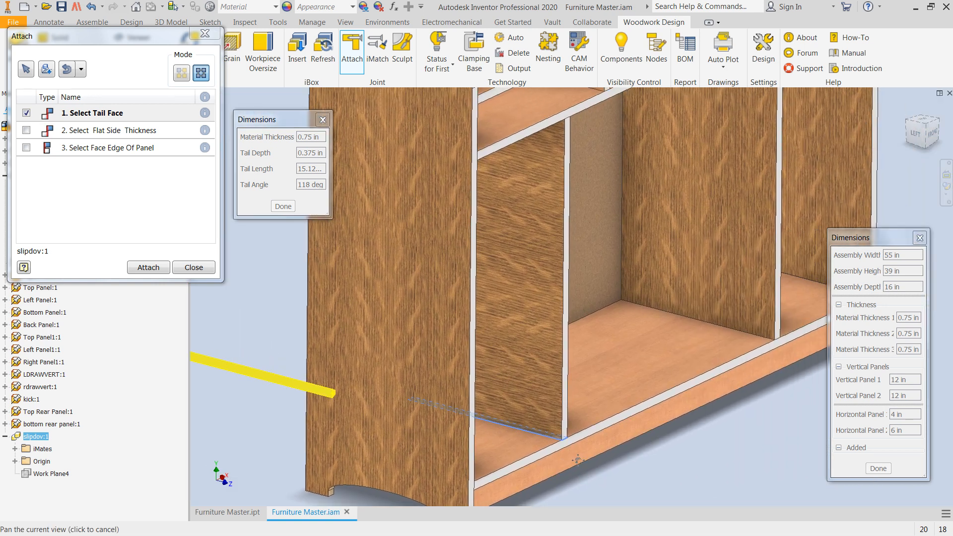
pyautogui.click(132, 131)
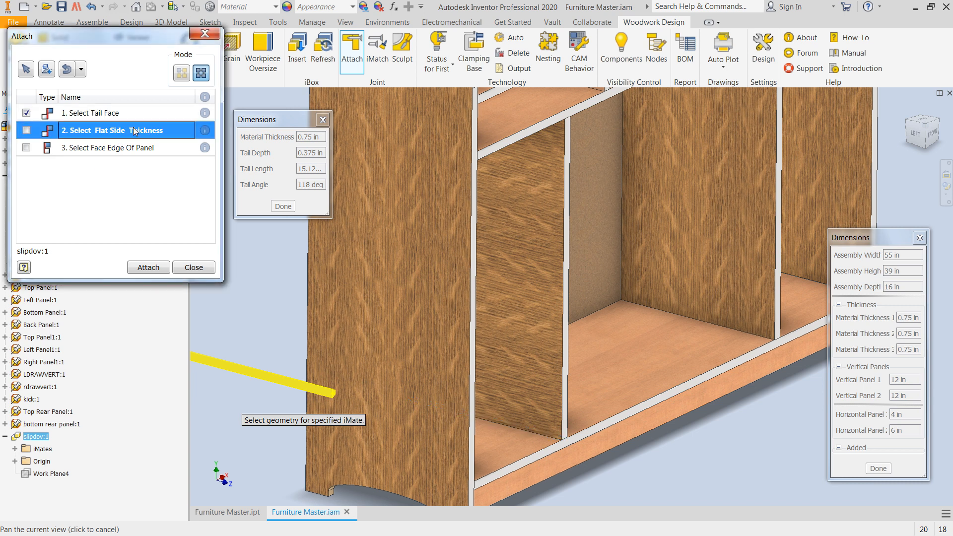
pyautogui.click(517, 368)
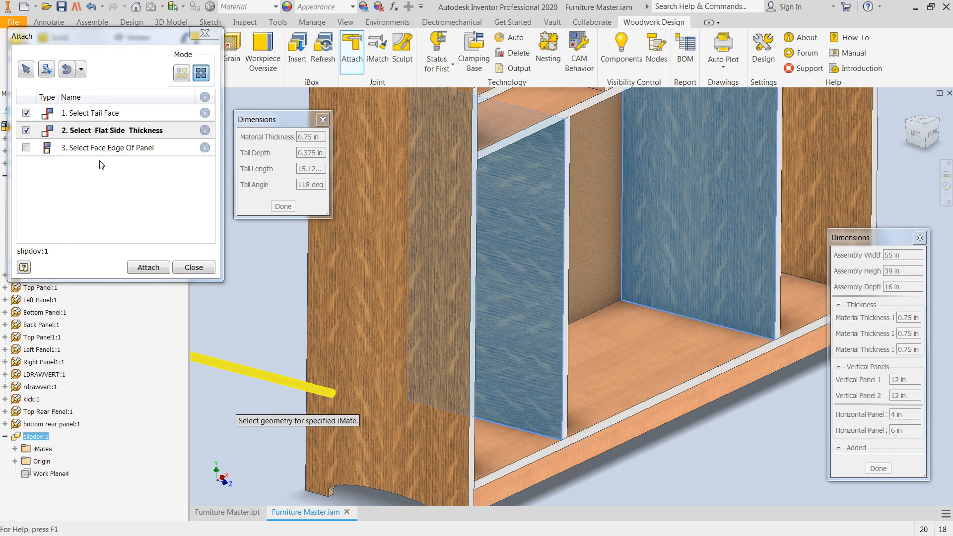
pyautogui.click(99, 142)
pyautogui.scroll(-3, 587, 424)
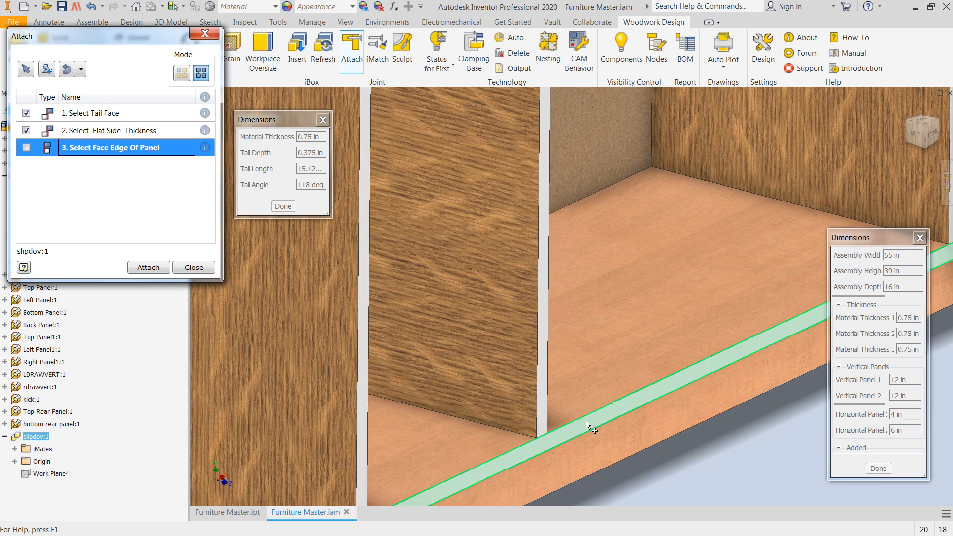
pyautogui.click(589, 426)
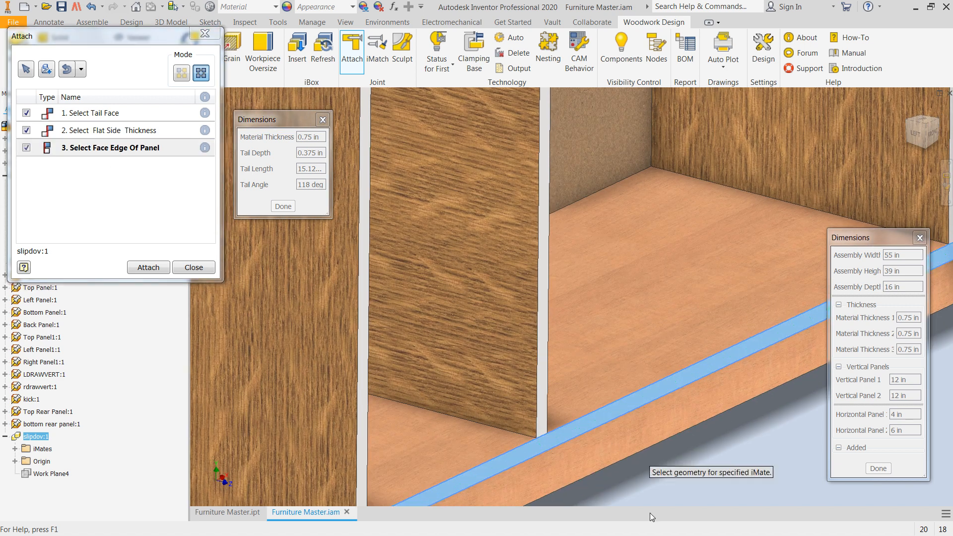
pyautogui.click(169, 269)
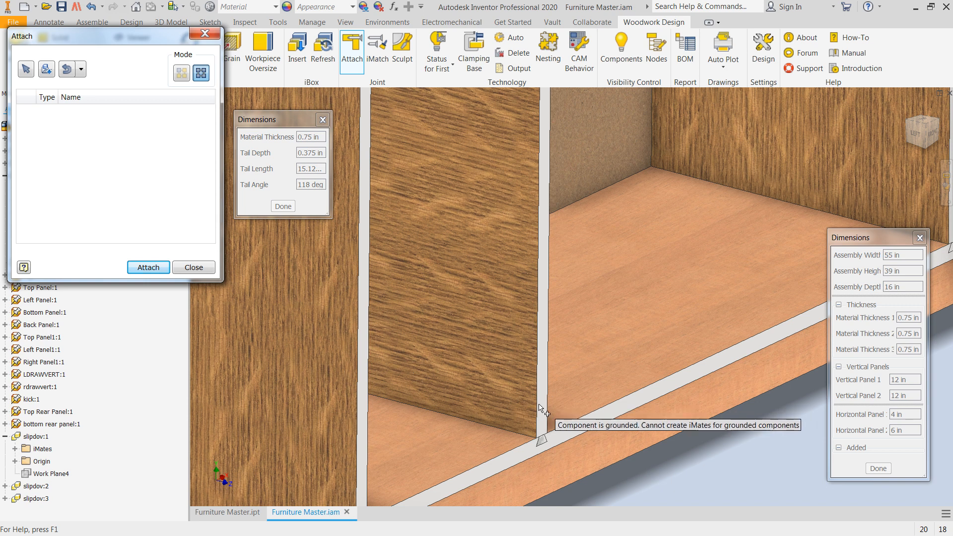
# - Pick the slipdov dovetail again and assign Select Tail Face to the hidden bottom end face of the left drawer divider
pyautogui.scroll(3, 541, 410)
pyautogui.scroll(2, 579, 432)
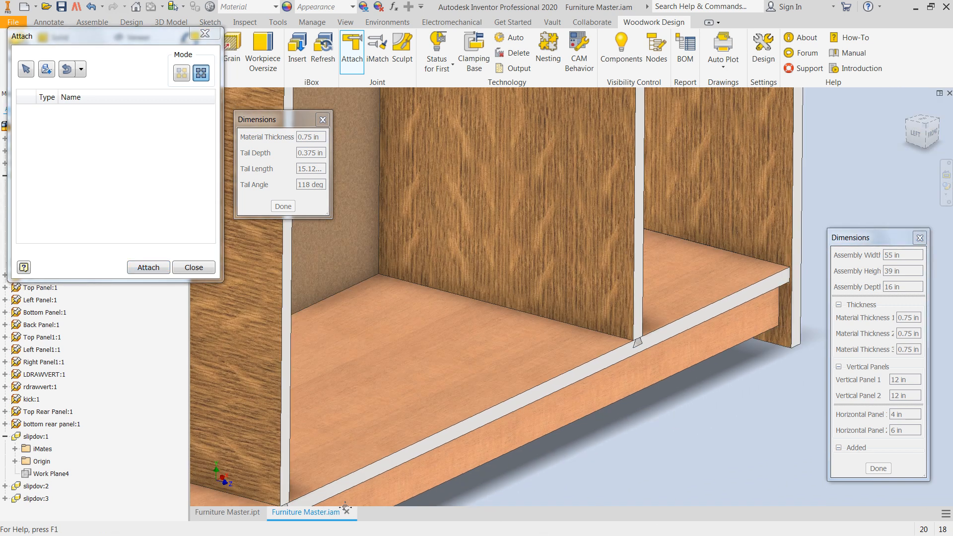
pyautogui.moveTo(346, 508); pyautogui.dragTo(515, 469, button='middle')
pyautogui.scroll(3, 542, 397)
pyautogui.moveTo(496, 285); pyautogui.dragTo(513, 357, button='middle')
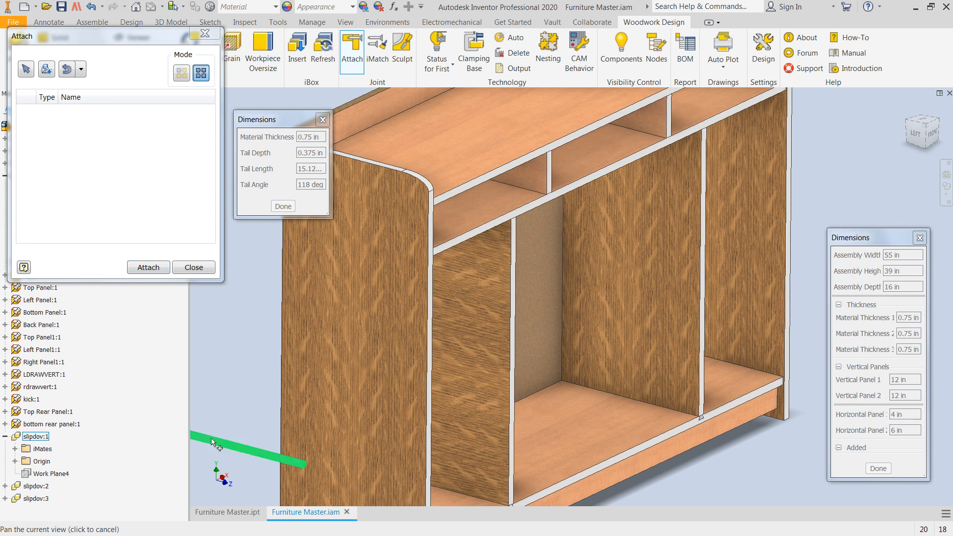
pyautogui.click(268, 454)
pyautogui.click(116, 113)
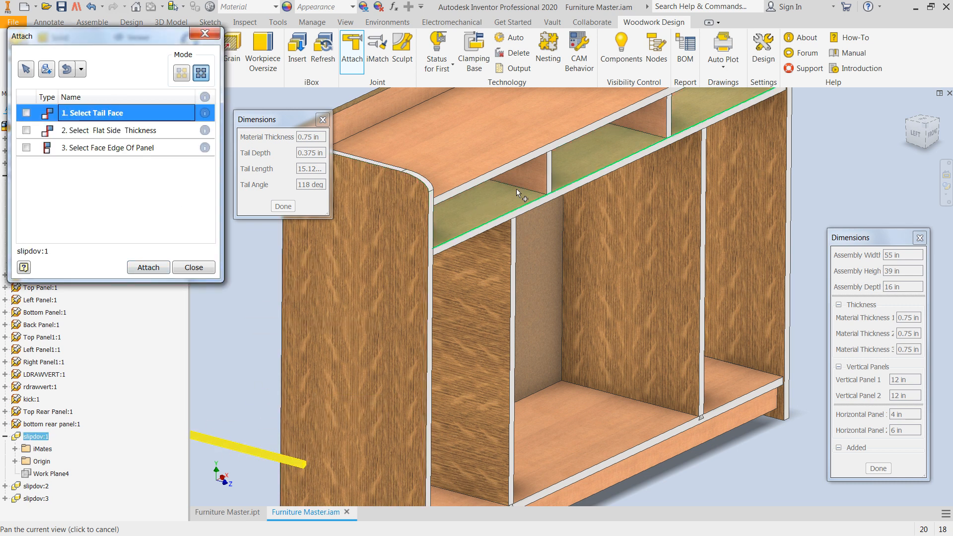
pyautogui.scroll(-4, 491, 200)
pyautogui.scroll(-1, 511, 201)
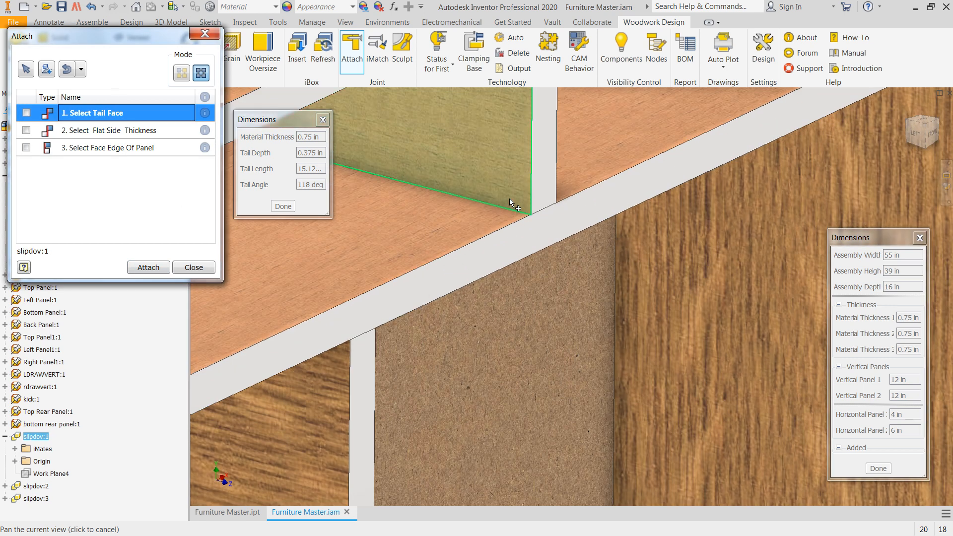
pyautogui.click(509, 198)
pyautogui.click(543, 216)
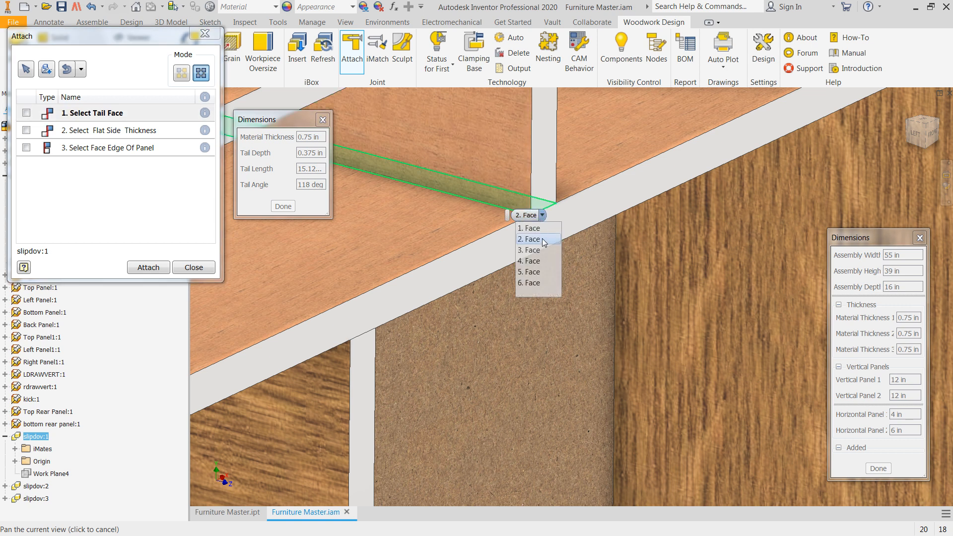
pyautogui.click(543, 239)
# - Assign Flat Side Thickness to the divider's side face and Face Edge Of Panel to the shelf's front edge, attach the dovetail and finish attaching
pyautogui.scroll(3, 481, 280)
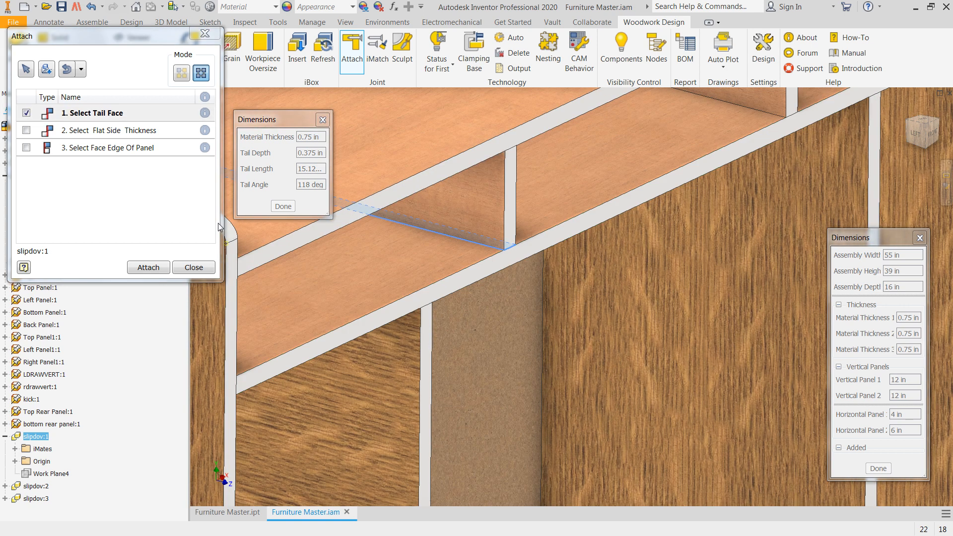
pyautogui.click(142, 135)
pyautogui.click(454, 202)
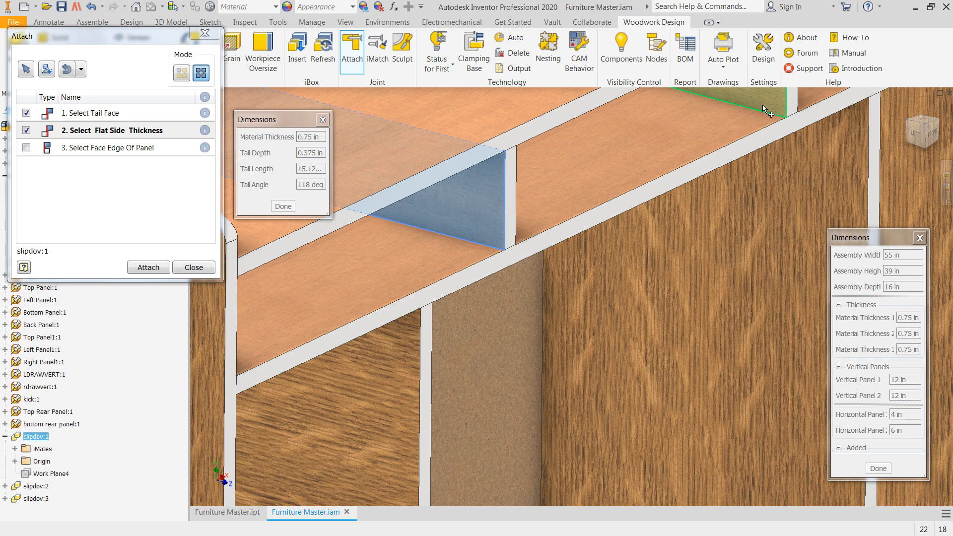
pyautogui.click(141, 148)
pyautogui.scroll(-2, 481, 265)
pyautogui.scroll(-1, 481, 265)
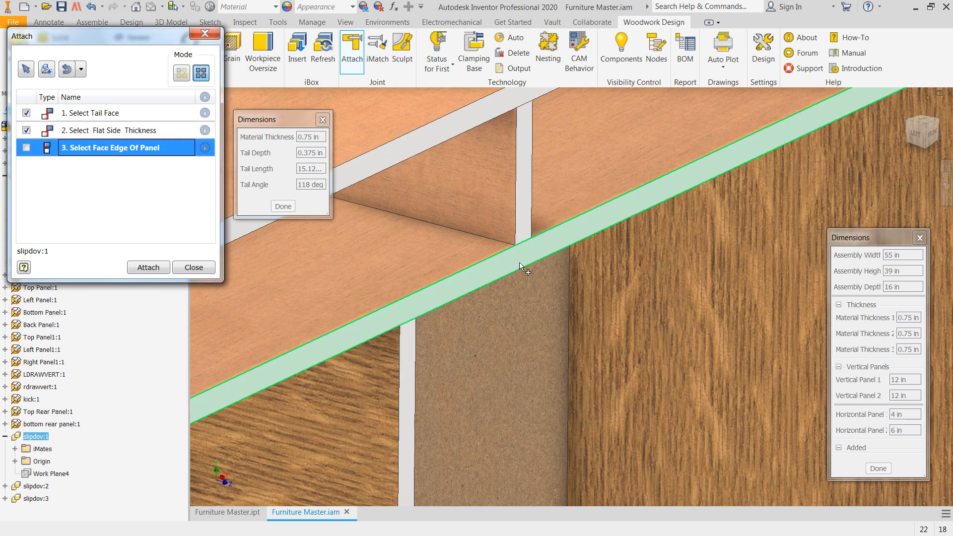
pyautogui.click(522, 260)
pyautogui.click(149, 268)
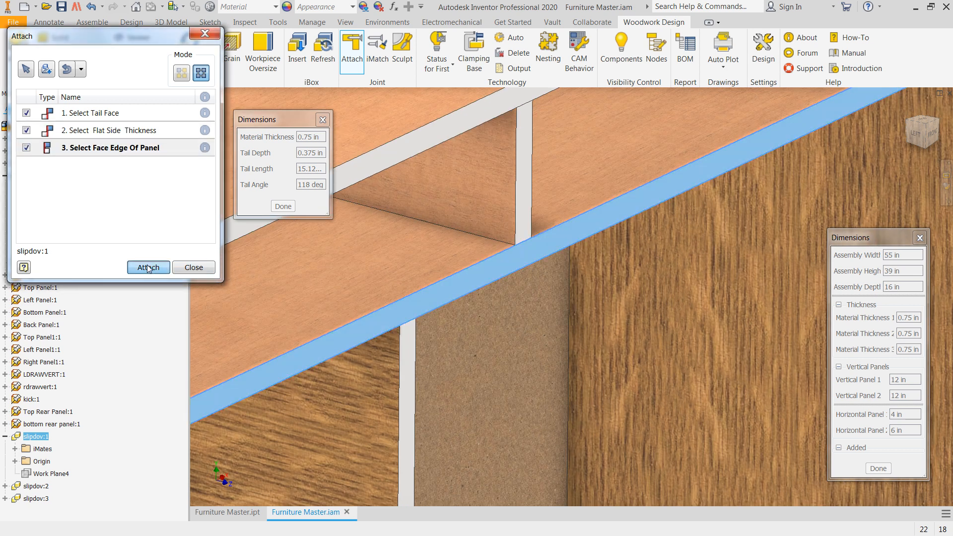
pyautogui.click(193, 267)
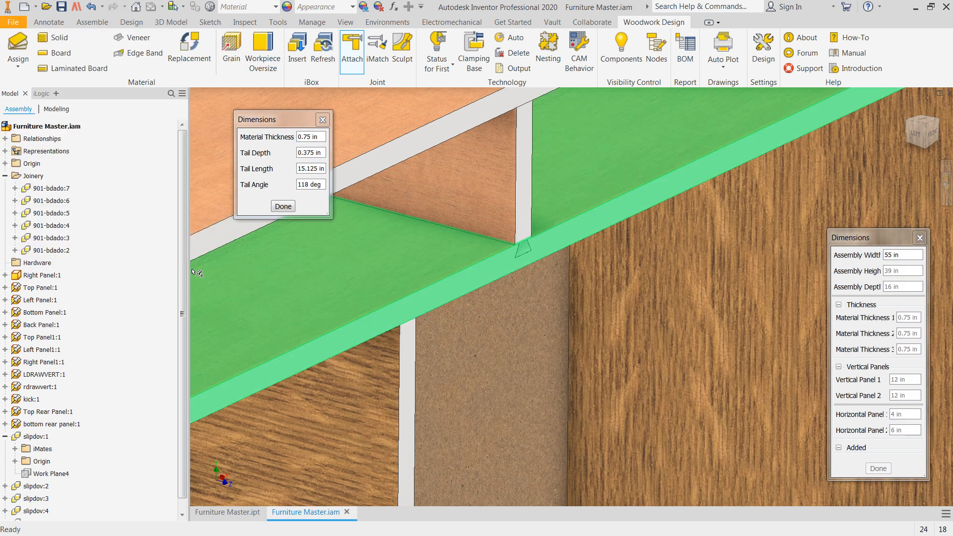
# - Run Sculpt with Woodwork Parts and Inventor Parts enabled to cut the dovetail joints into the cabinet panels, and leave the command
pyautogui.scroll(5, 522, 321)
pyautogui.moveTo(524, 319); pyautogui.dragTo(426, 249, button='middle')
pyautogui.moveTo(304, 124); pyautogui.dragTo(274, 423)
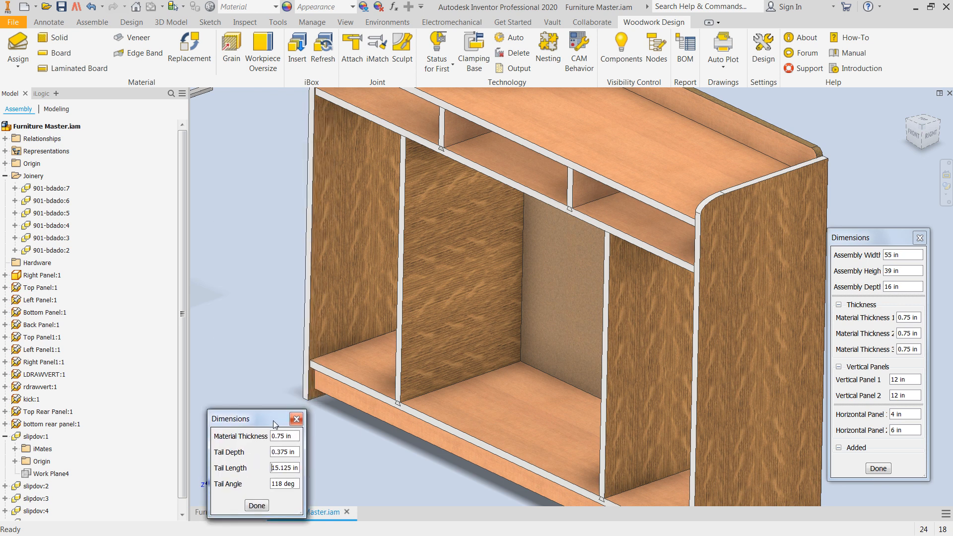
pyautogui.click(403, 56)
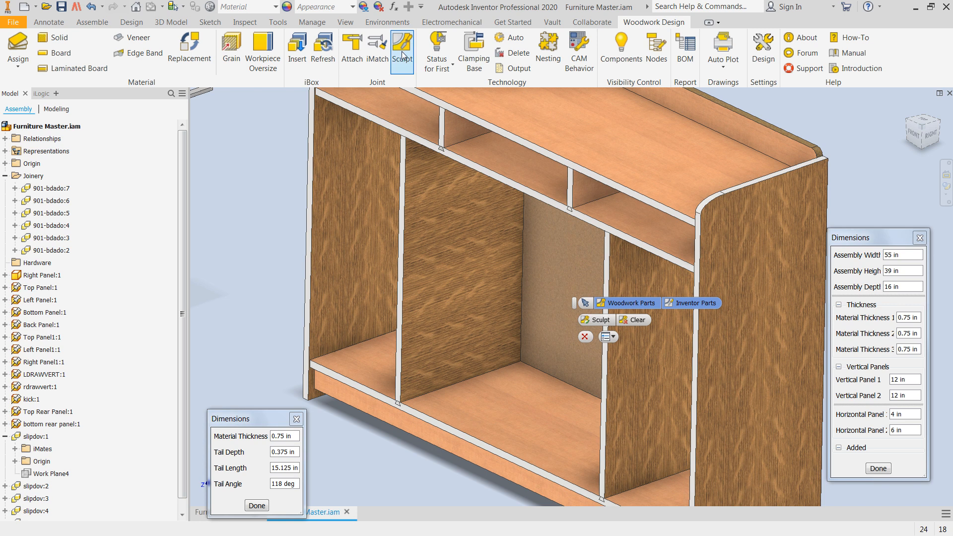
pyautogui.click(599, 320)
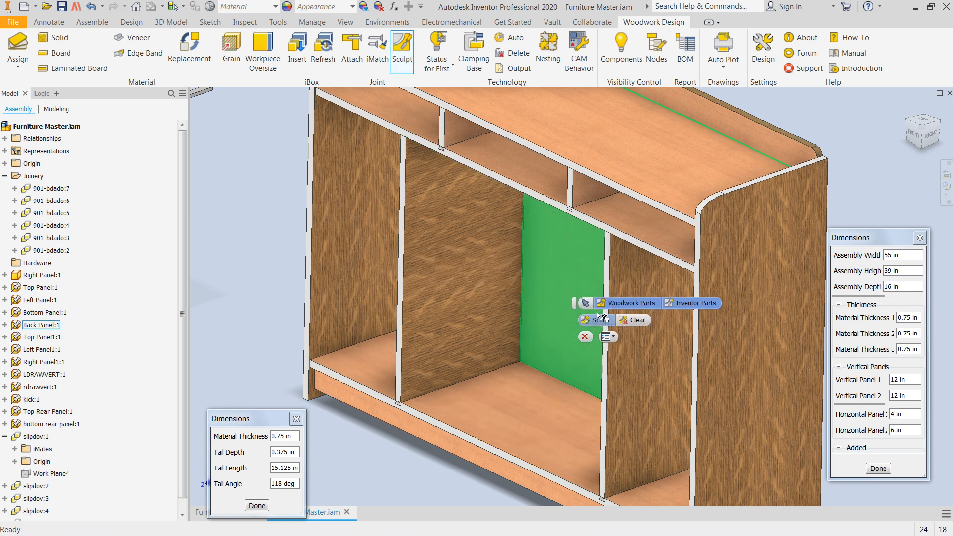
pyautogui.click(585, 337)
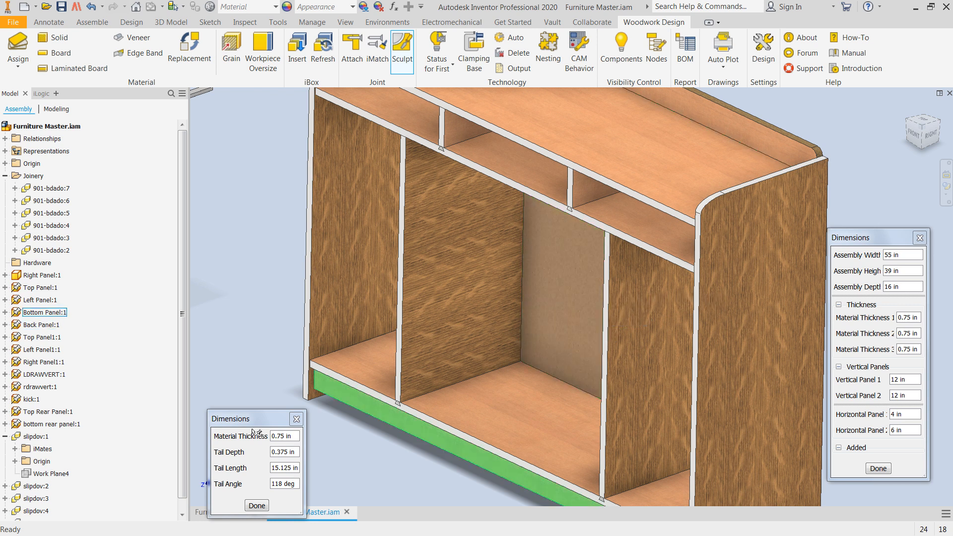
# - Move the components slipdov:1 through slipdov:5 into the Joinery folder and turn off the folder's visibility
pyautogui.scroll(-1, 183, 320)
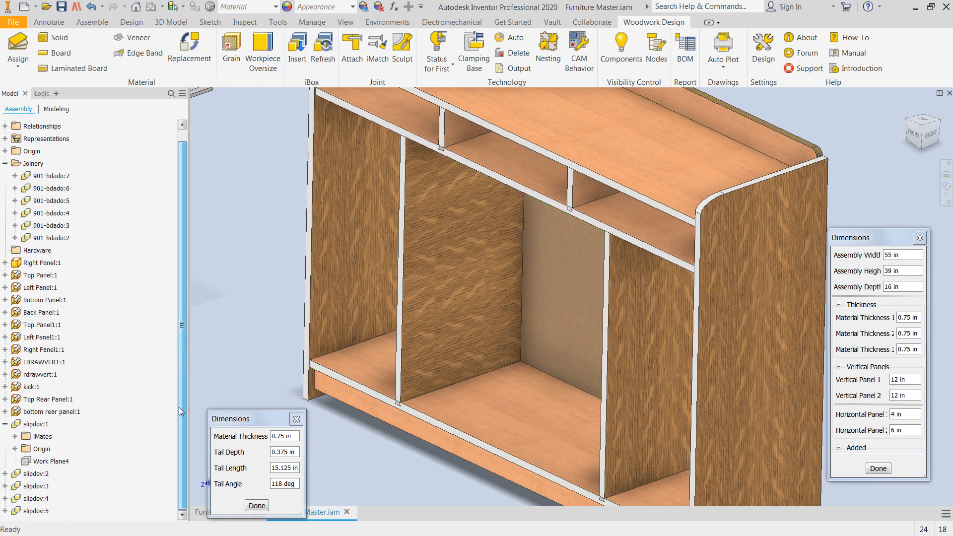
pyautogui.click(34, 424)
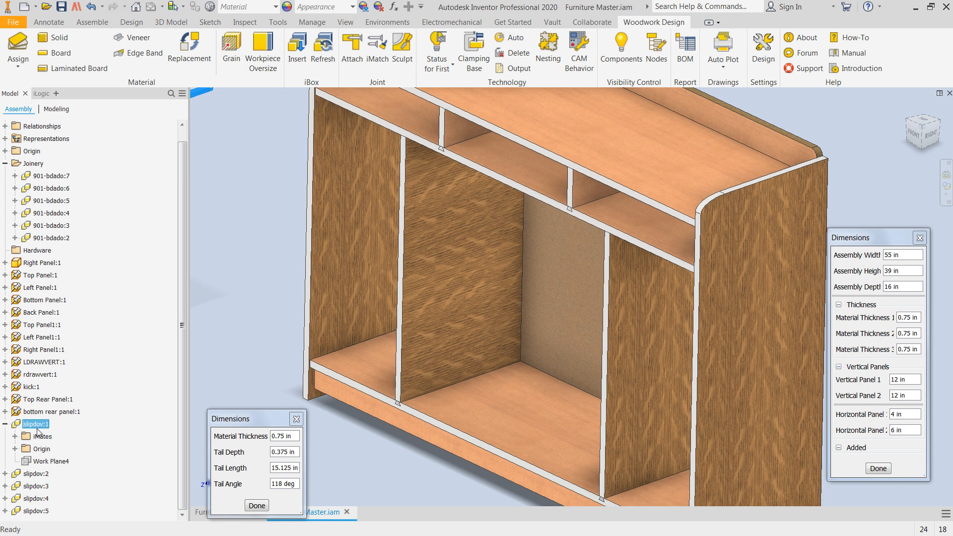
pyautogui.keyDown('shift'); pyautogui.click(29, 512); pyautogui.keyUp('shift')
pyautogui.moveTo(28, 512); pyautogui.dragTo(47, 167)
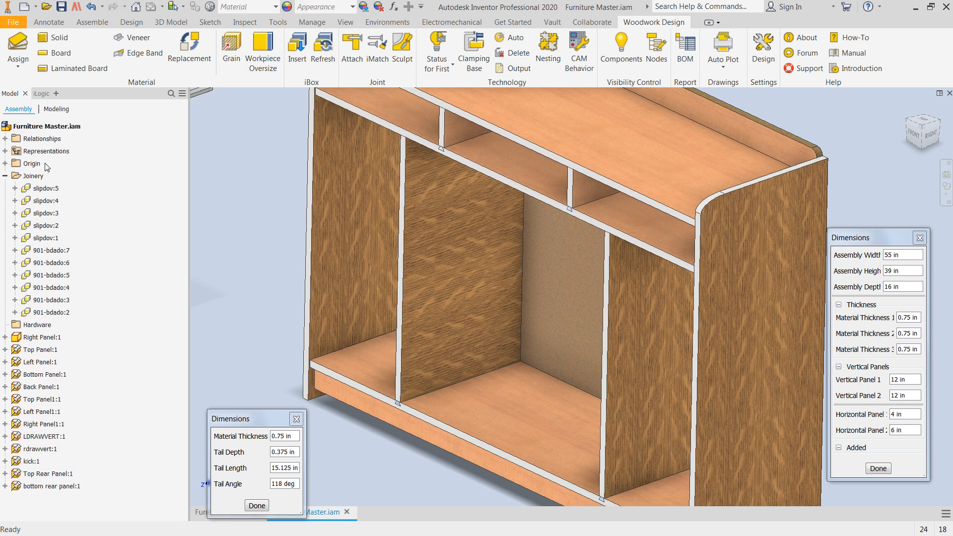
pyautogui.rightClick(31, 176)
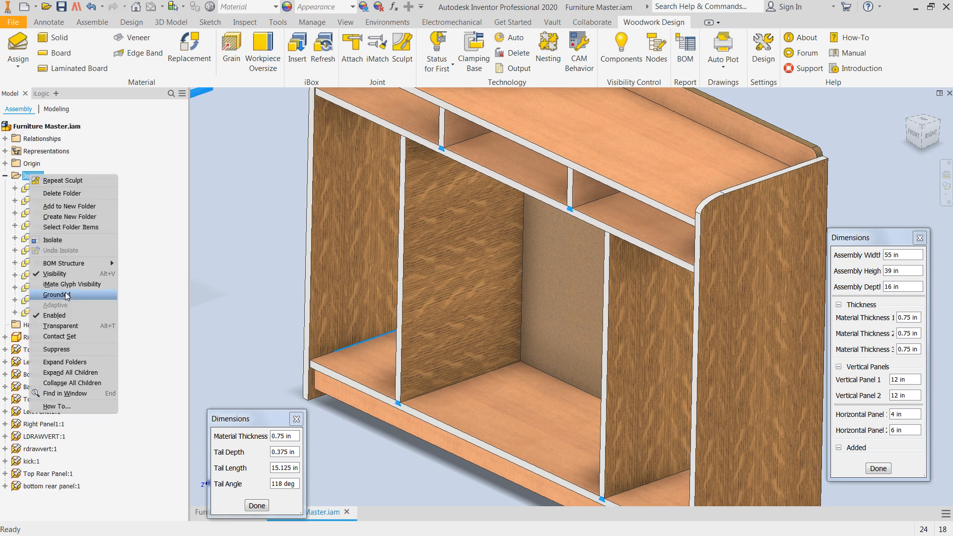
pyautogui.click(67, 276)
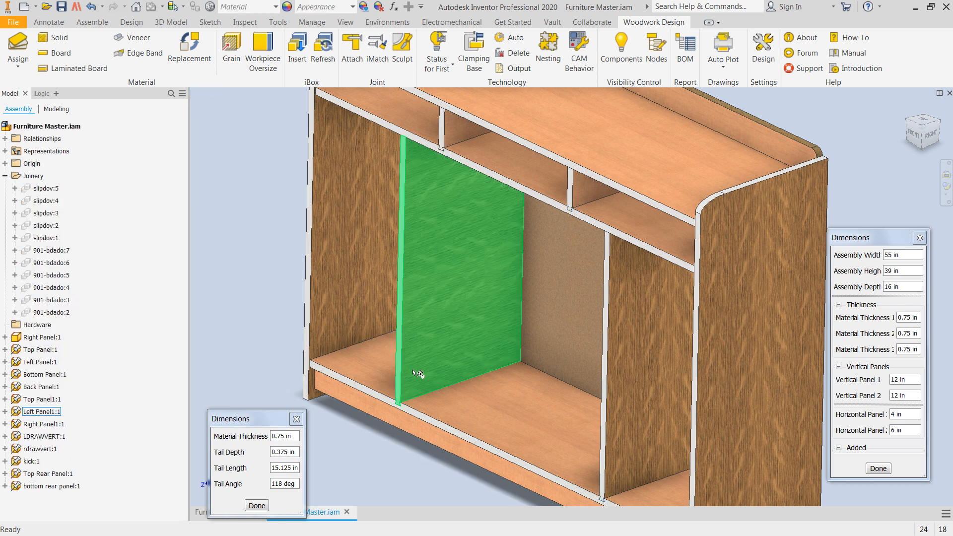
# - Turn off the visibility of Left Panel1:1 and examine the dovetail groove beneath it in the bottom panel
pyautogui.scroll(-3, 409, 414)
pyautogui.scroll(-5, 409, 414)
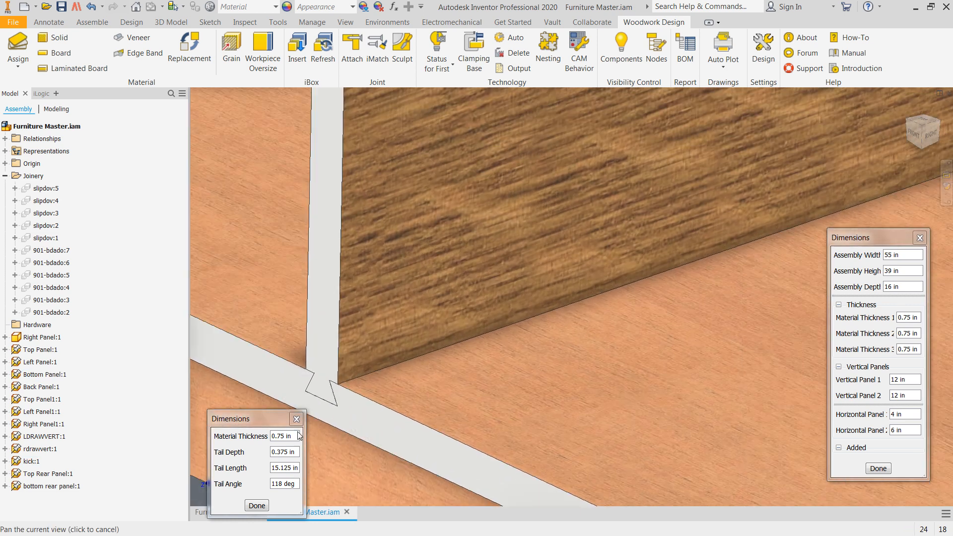
pyautogui.scroll(5, 314, 428)
pyautogui.rightClick(398, 291)
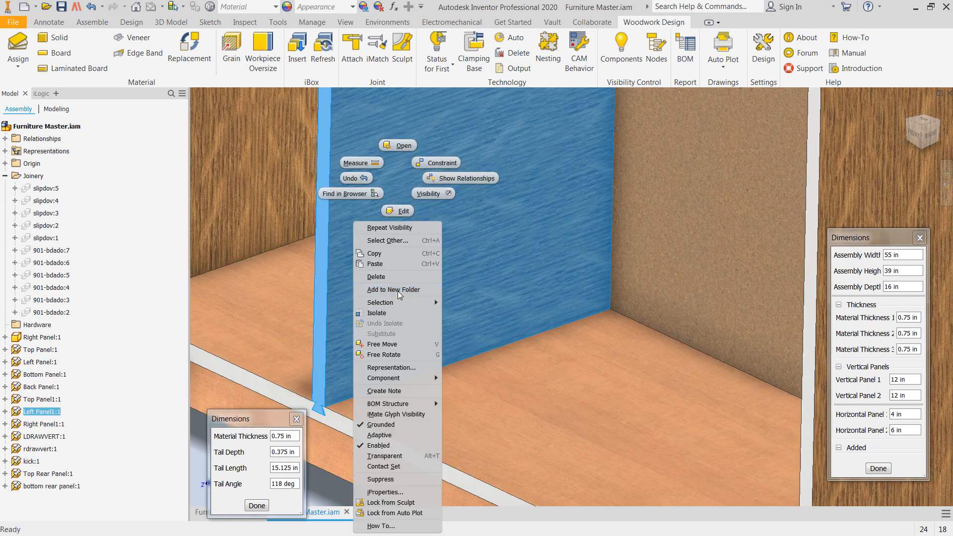
pyautogui.click(430, 193)
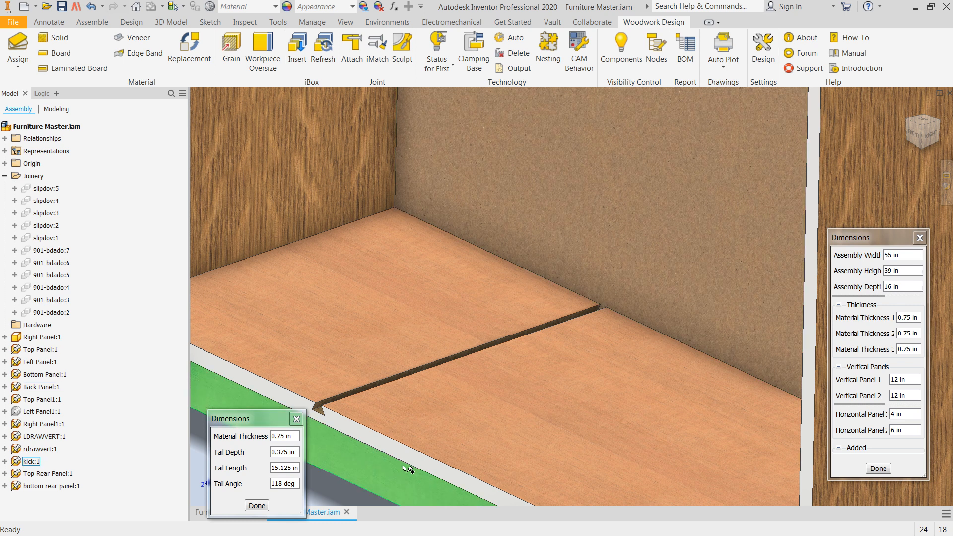
pyautogui.scroll(-5, 383, 447)
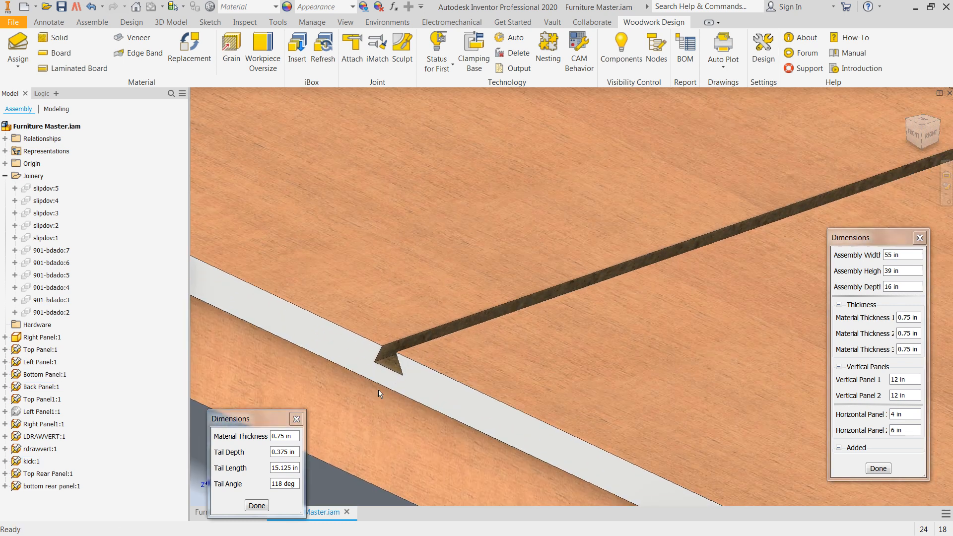
pyautogui.scroll(5, 378, 389)
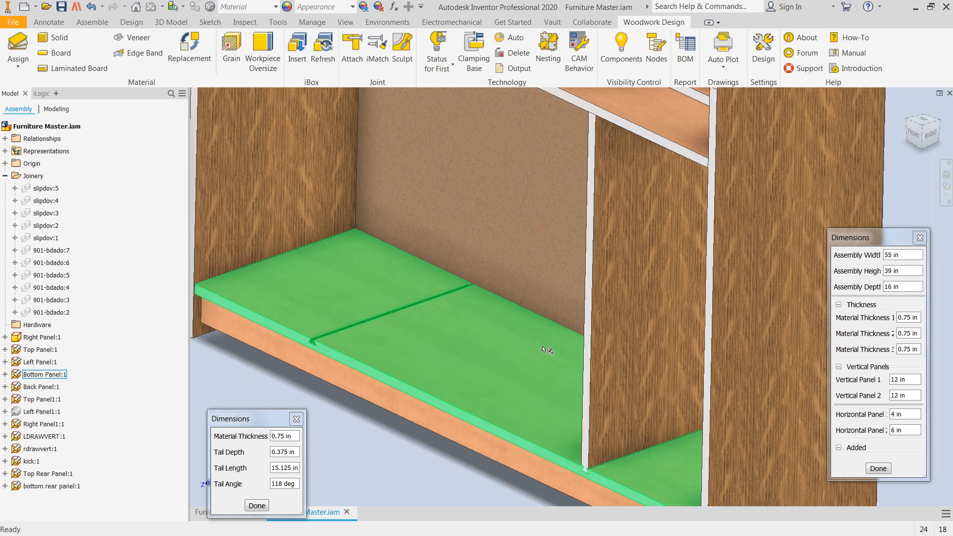
# - Hide Right Panel1:1 as well and examine the bottom panel's grooves and the dividers' joints with the upper shelf
pyautogui.rightClick(643, 315)
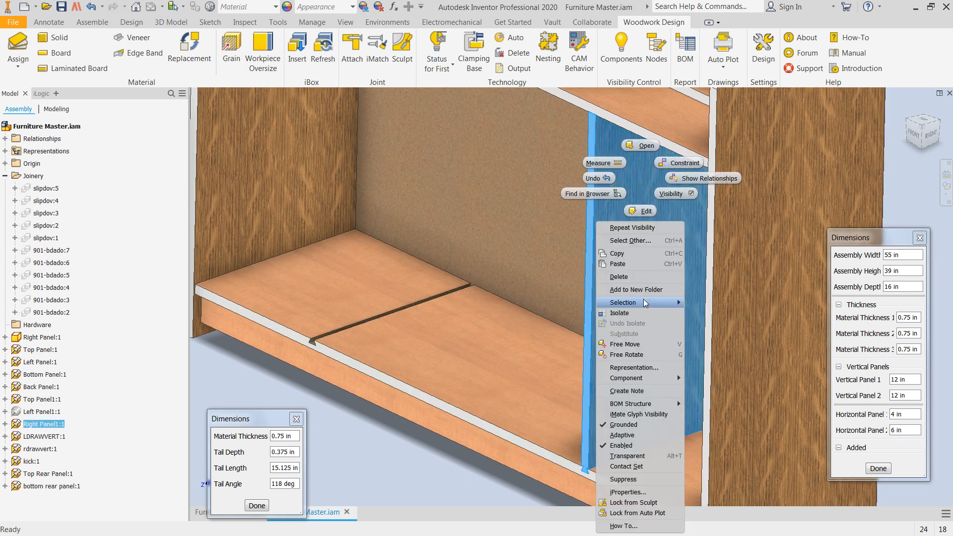
pyautogui.click(676, 193)
pyautogui.moveTo(321, 383); pyautogui.dragTo(365, 430, button='middle')
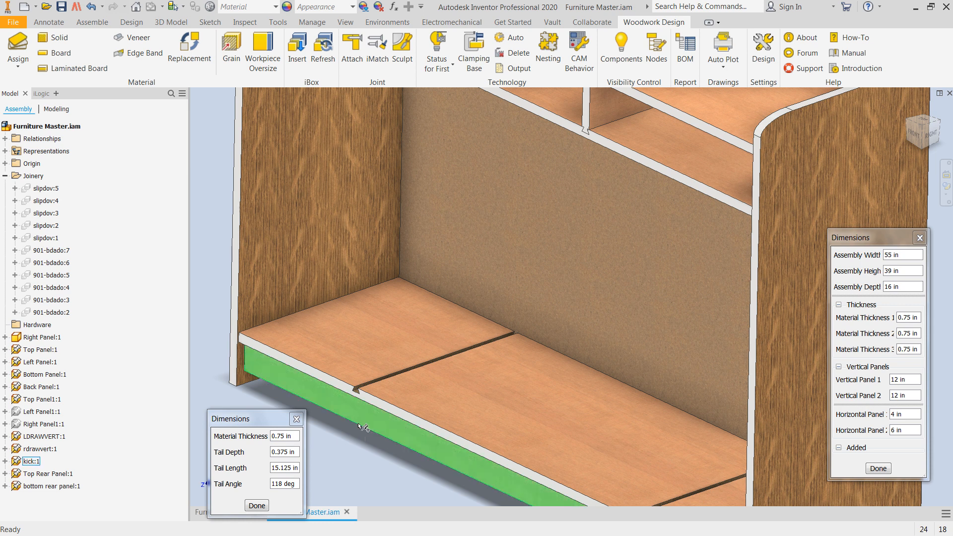
pyautogui.moveTo(494, 232); pyautogui.dragTo(428, 355, button='middle')
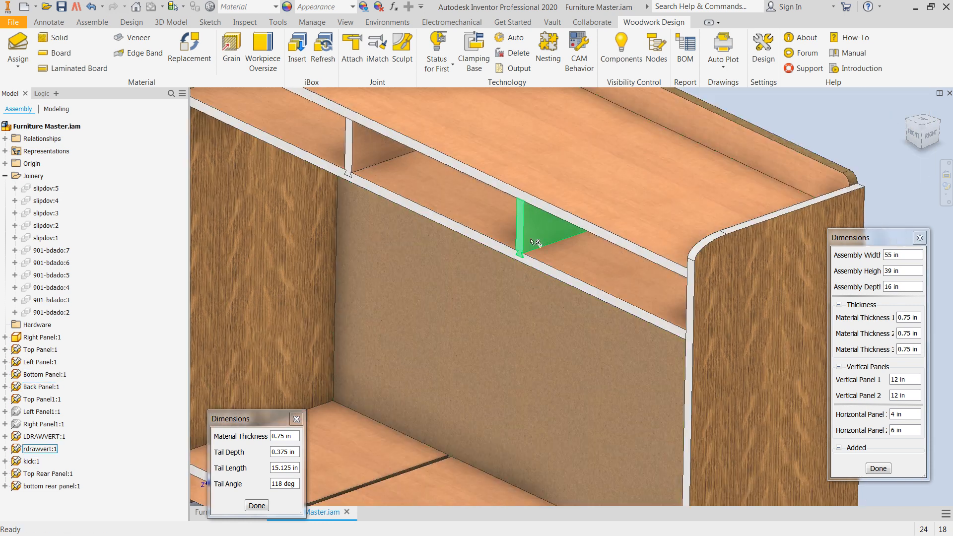
# - Open the right drawer divider rdrawvert in its own window, examine the dovetail tail, and close the part without saving
pyautogui.rightClick(536, 233)
pyautogui.click(536, 147)
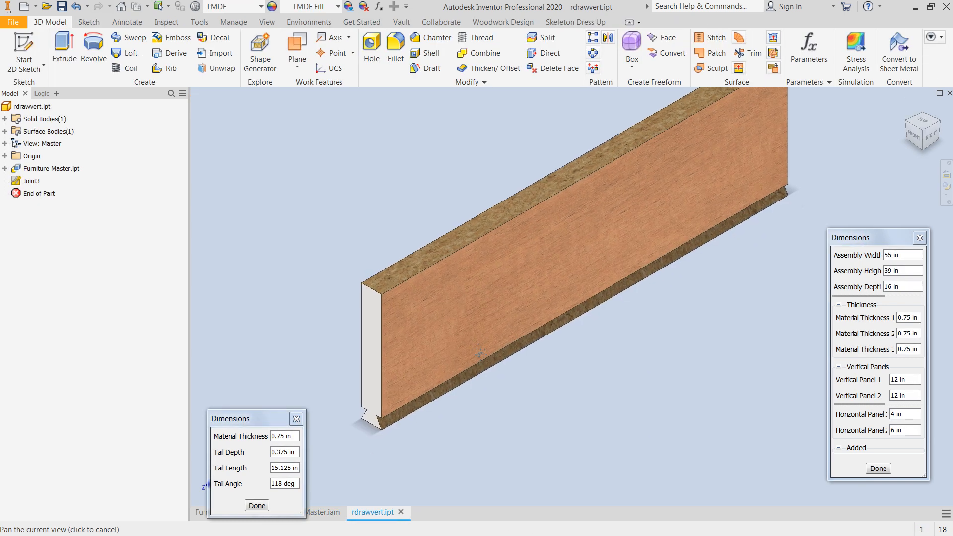
pyautogui.keyDown('shift'); pyautogui.moveTo(426, 405); pyautogui.dragTo(591, 288, button='middle'); pyautogui.keyUp('shift')
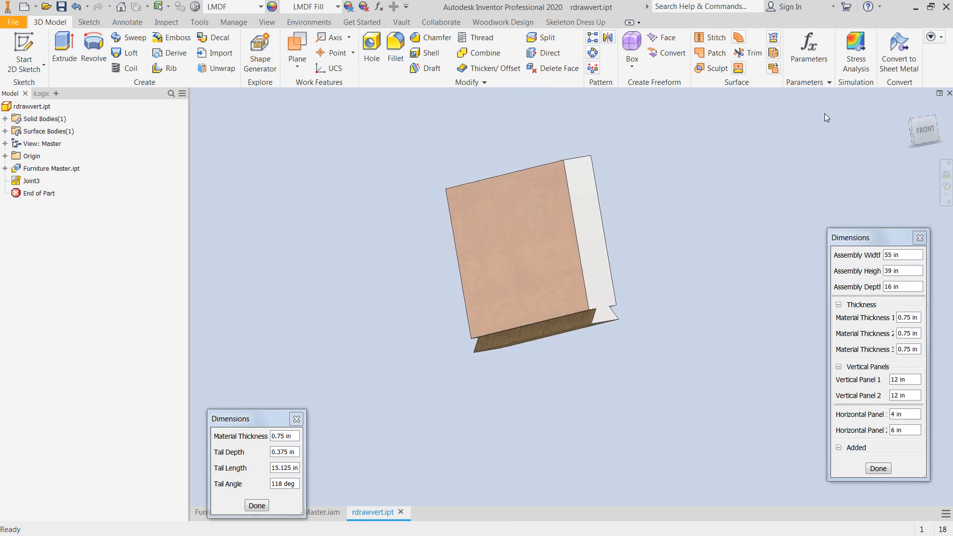
pyautogui.click(950, 93)
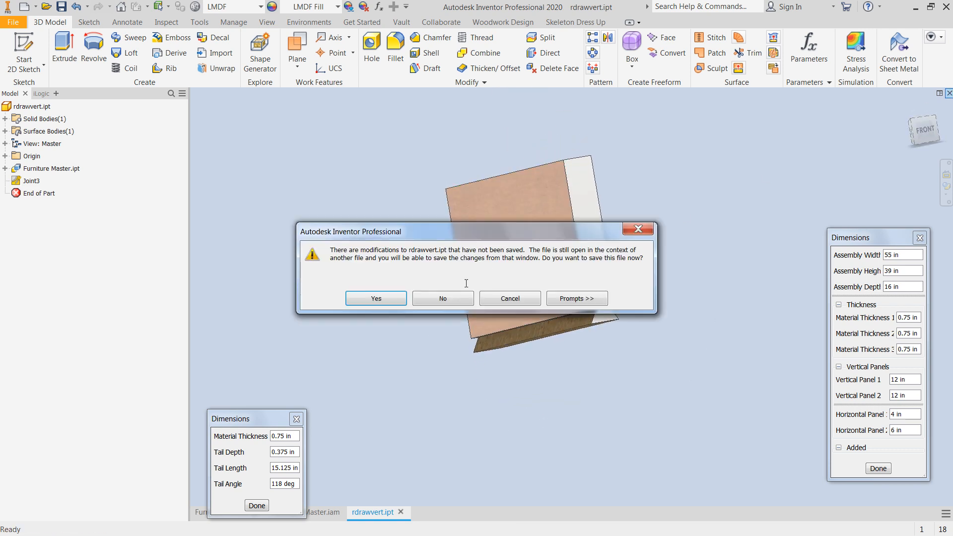
pyautogui.click(443, 298)
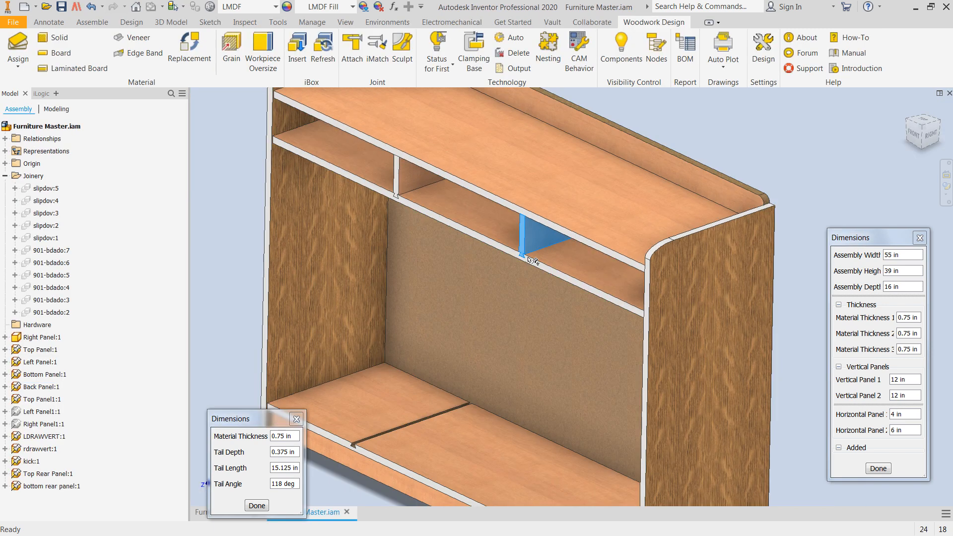
pyautogui.moveTo(550, 253); pyautogui.dragTo(596, 233, button='middle')
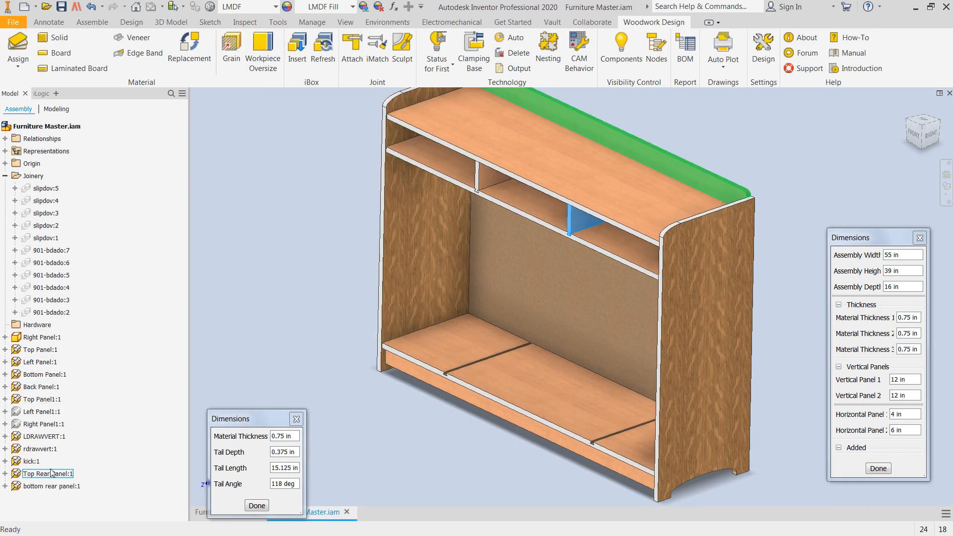
pyautogui.keyDown('ctrl'); pyautogui.click(49, 413); pyautogui.keyUp('ctrl')
pyautogui.keyDown('ctrl'); pyautogui.click(52, 424); pyautogui.keyUp('ctrl')
pyautogui.rightClick(55, 422)
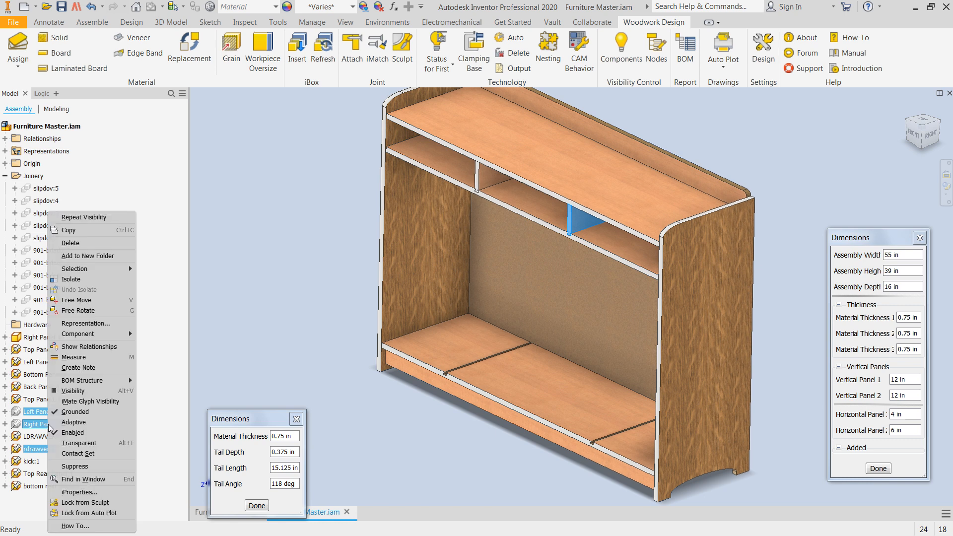
pyautogui.click(54, 422)
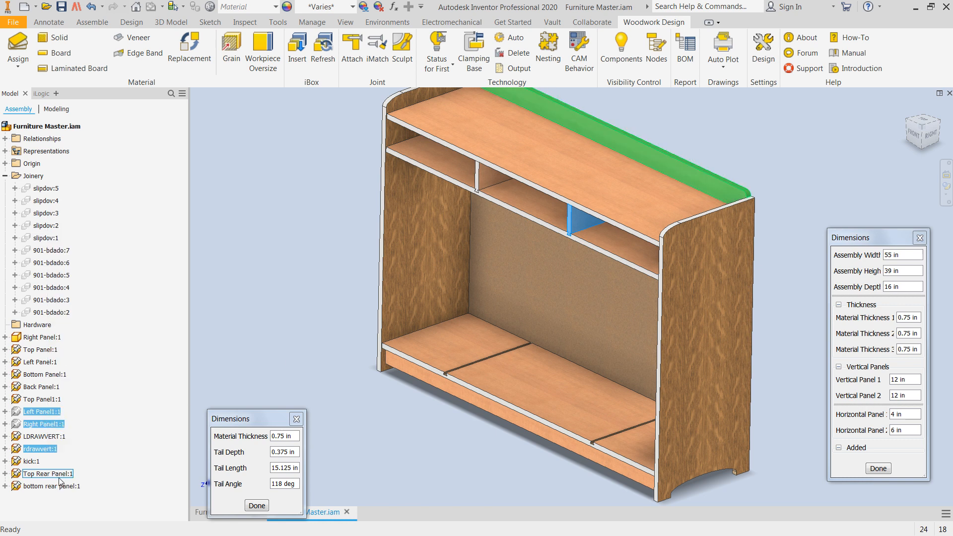
# - Turn the visibility of Right Panel1:1 and Left Panel1:1 back on
pyautogui.click(43, 424)
pyautogui.rightClick(43, 424)
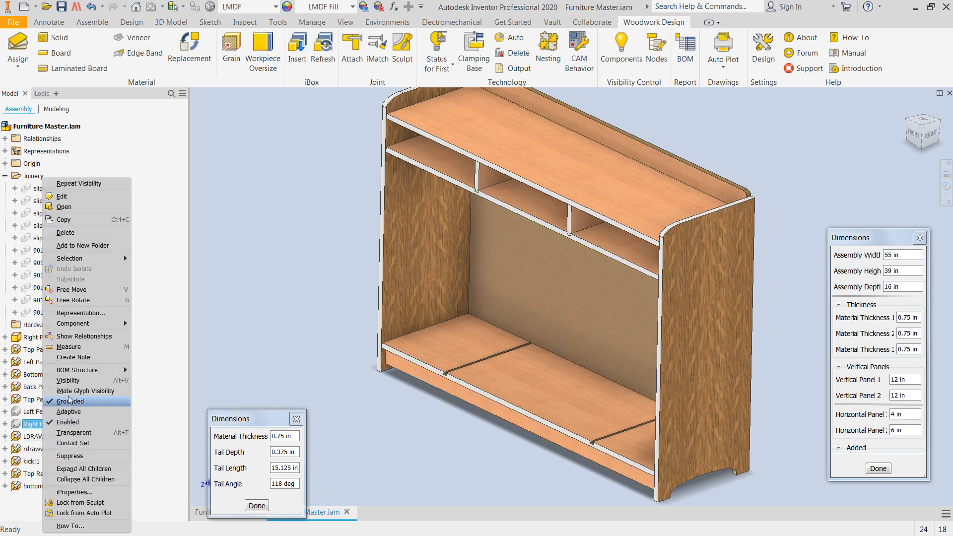
pyautogui.click(55, 380)
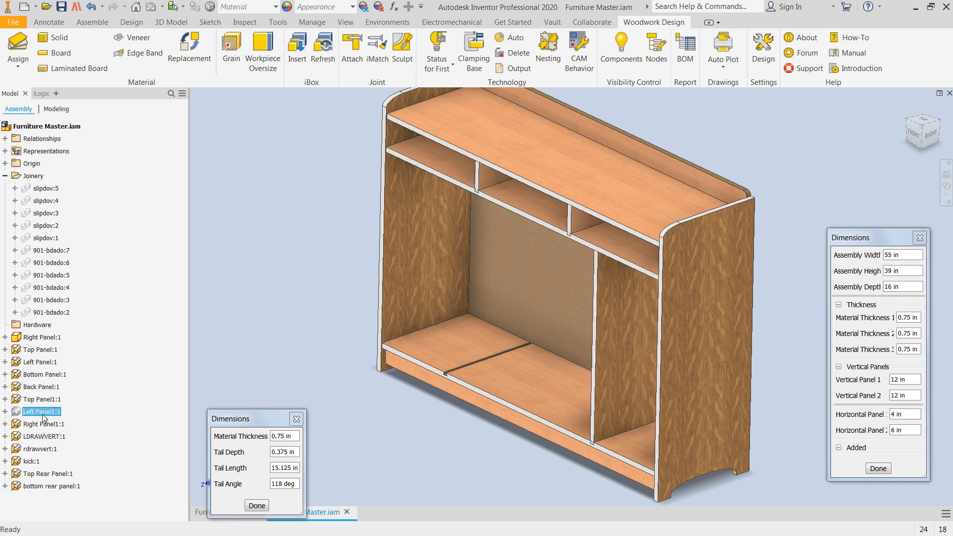
pyautogui.rightClick(41, 412)
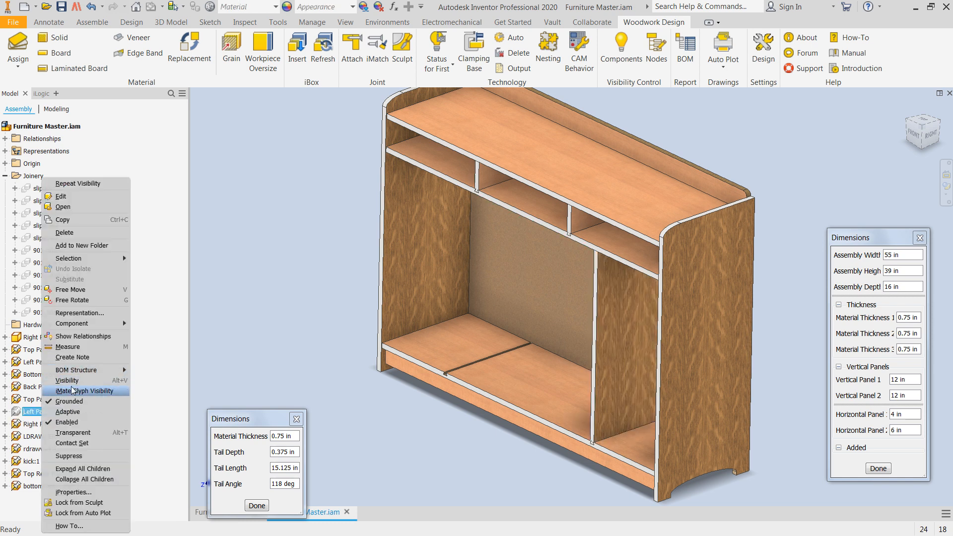
pyautogui.click(70, 380)
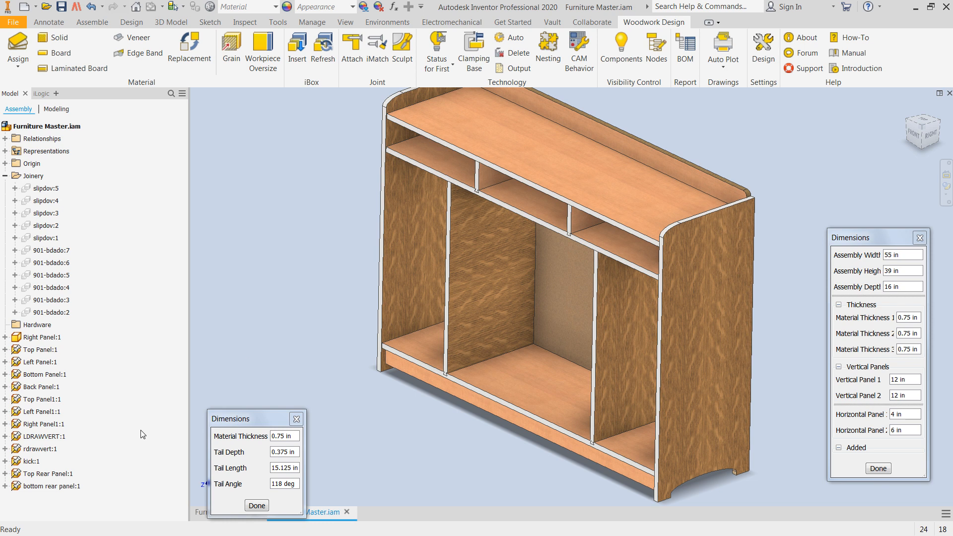
# - Turn on the visibility of the joinery components slipdov:1 through slipdov:5
pyautogui.click(48, 188)
pyautogui.keyDown('shift'); pyautogui.click(55, 239); pyautogui.keyUp('shift')
pyautogui.rightClick(55, 239)
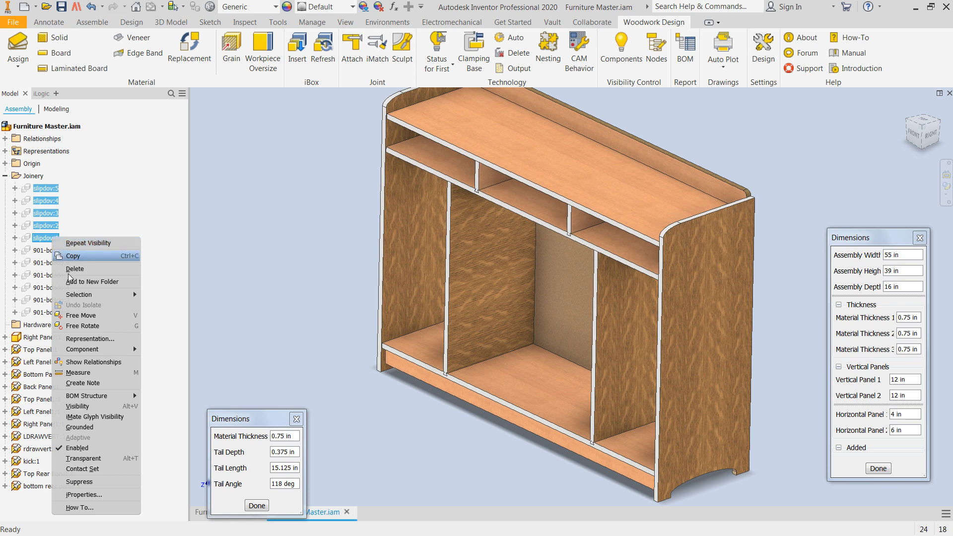
pyautogui.click(79, 407)
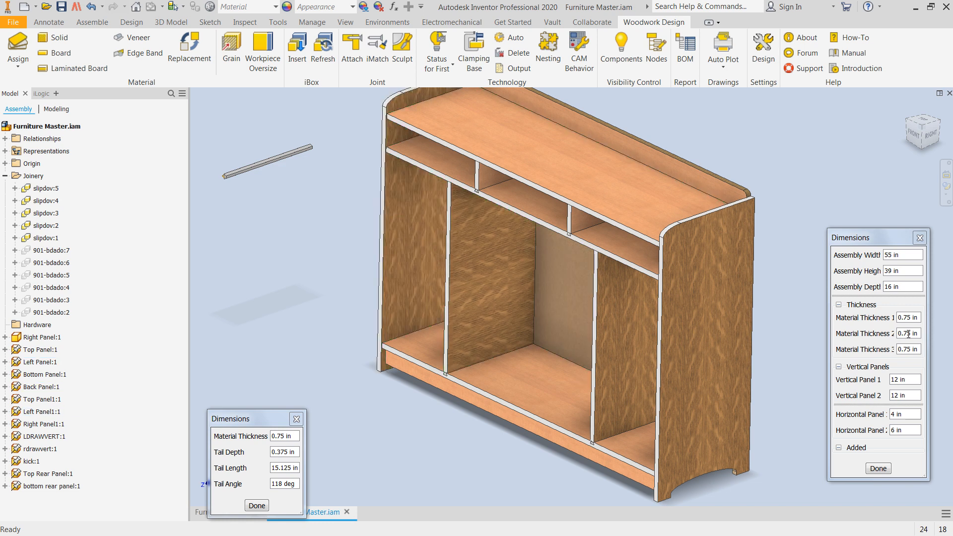
# - Set Vertical Panel 1 to 16 in, update the assembly, and check the dovetail and old groove at the bottom panel
pyautogui.moveTo(913, 383); pyautogui.dragTo(890, 380)
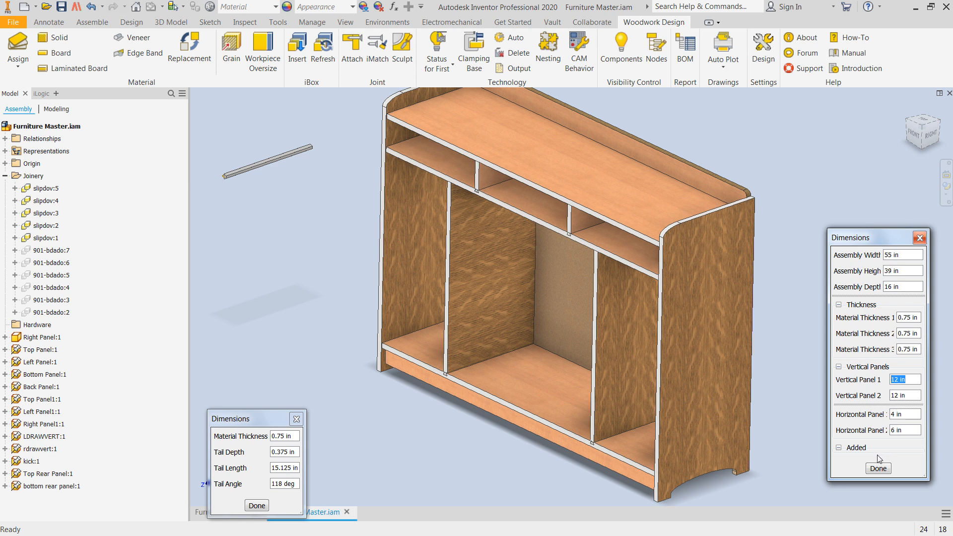
pyautogui.write('16')
pyautogui.press('Tab')
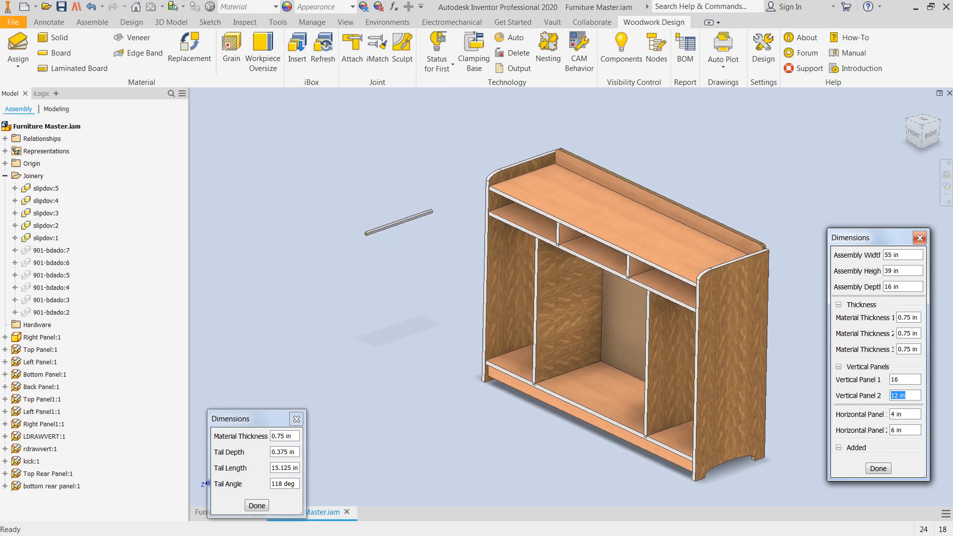
pyautogui.click(152, 8)
pyautogui.scroll(10, 538, 364)
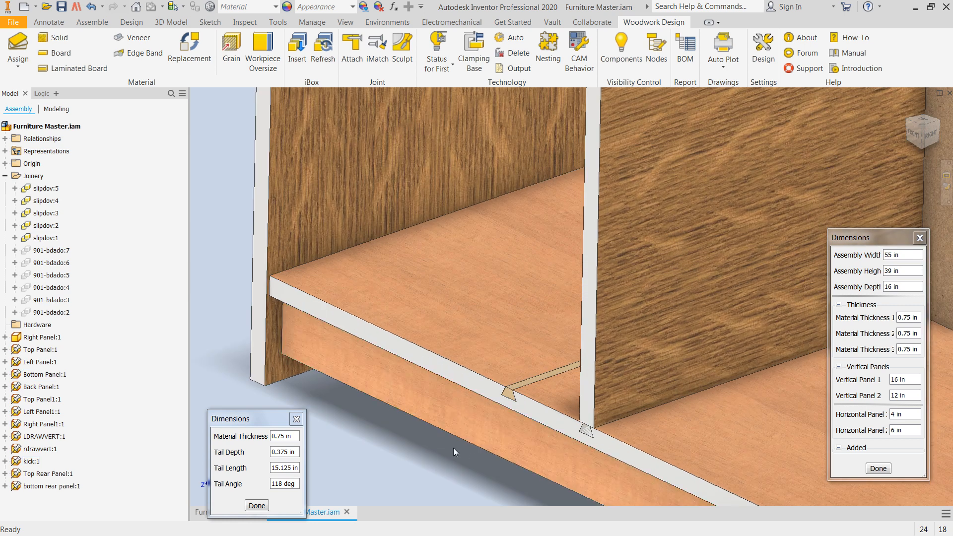
pyautogui.scroll(-4, 454, 448)
pyautogui.moveTo(447, 273); pyautogui.dragTo(418, 210, button='middle')
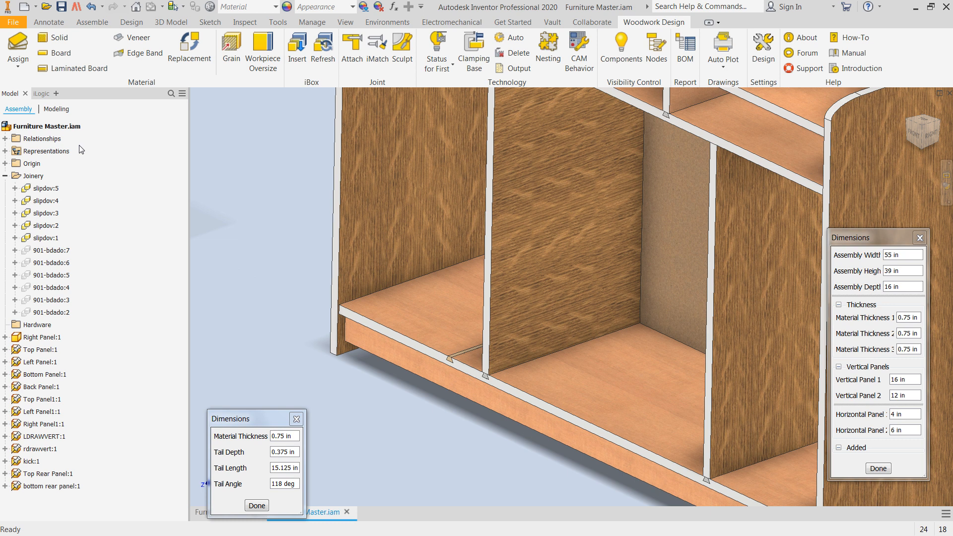
# - Run Sculpt again to recut the dovetail joints for the moved vertical panel, and leave the command
pyautogui.click(401, 46)
pyautogui.click(604, 321)
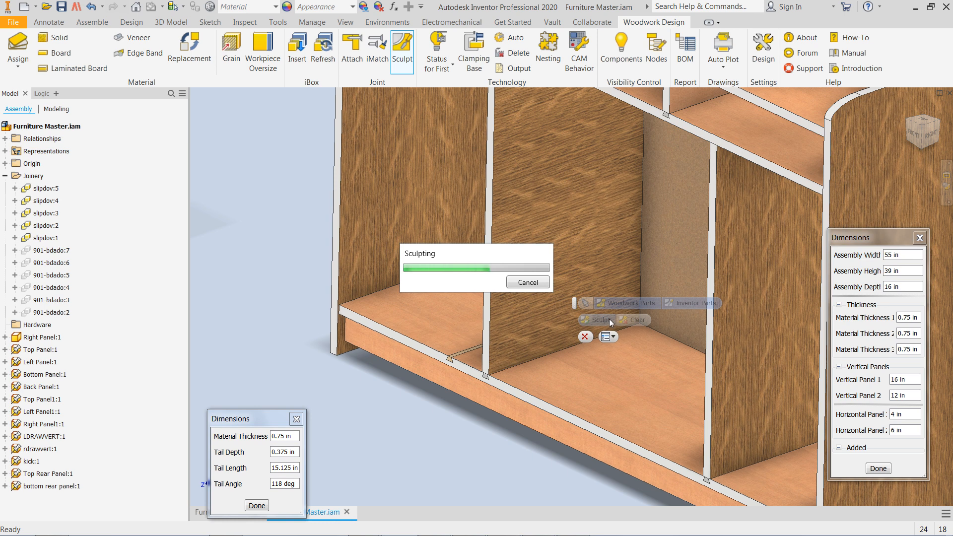
pyautogui.click(586, 338)
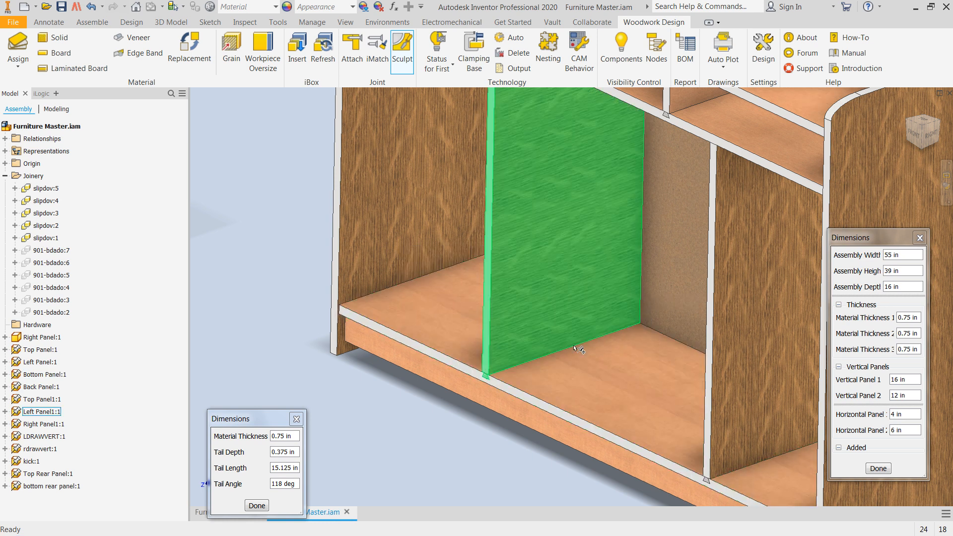
# - Turn off the visibility of slipdov:1 through slipdov:5 in the Joinery folder
pyautogui.click(45, 188)
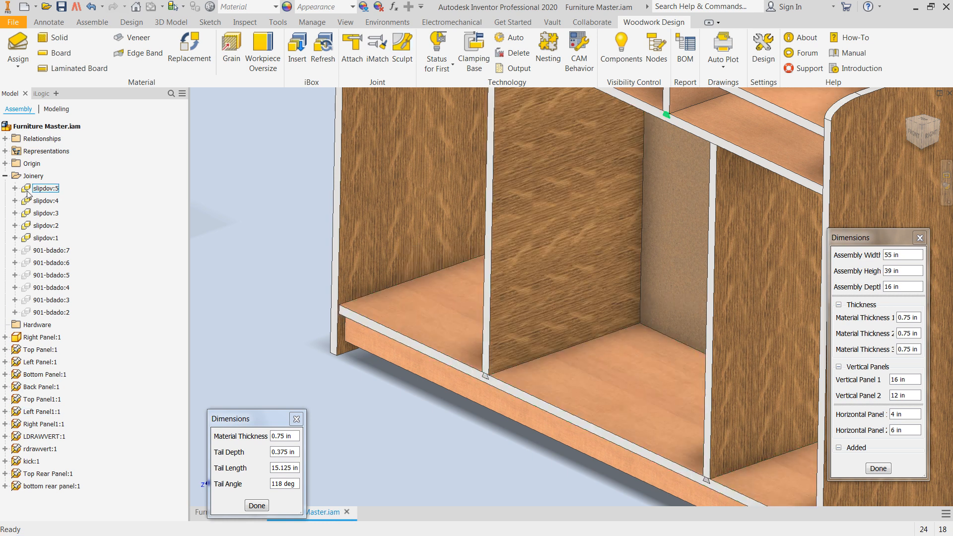
pyautogui.keyDown('shift'); pyautogui.click(35, 239); pyautogui.keyUp('shift')
pyautogui.rightClick(31, 234)
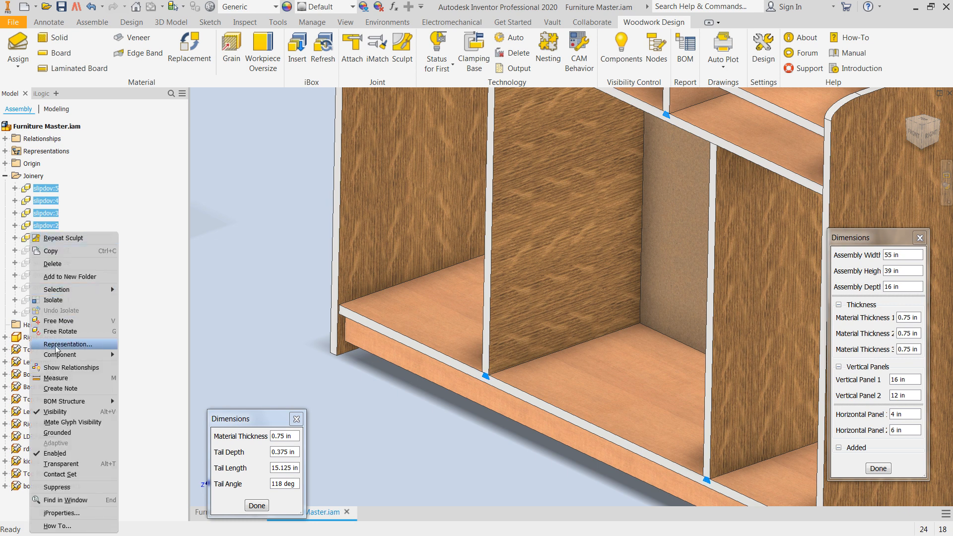
pyautogui.click(55, 411)
# - Dismiss the error dialog, hide Left Panel1:1, and examine the recut dovetail groove in the bottom panel
pyautogui.scroll(-4, 457, 393)
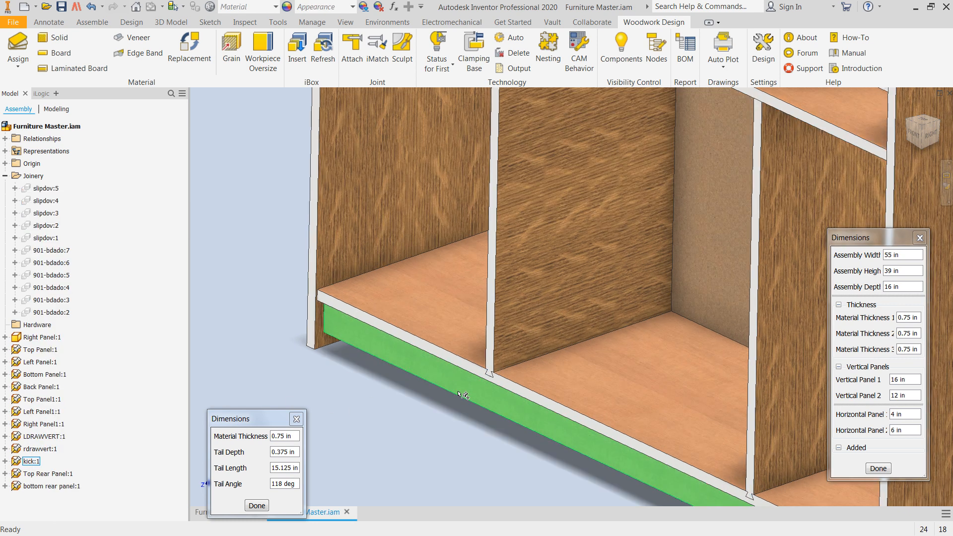
pyautogui.doubleClick(548, 240)
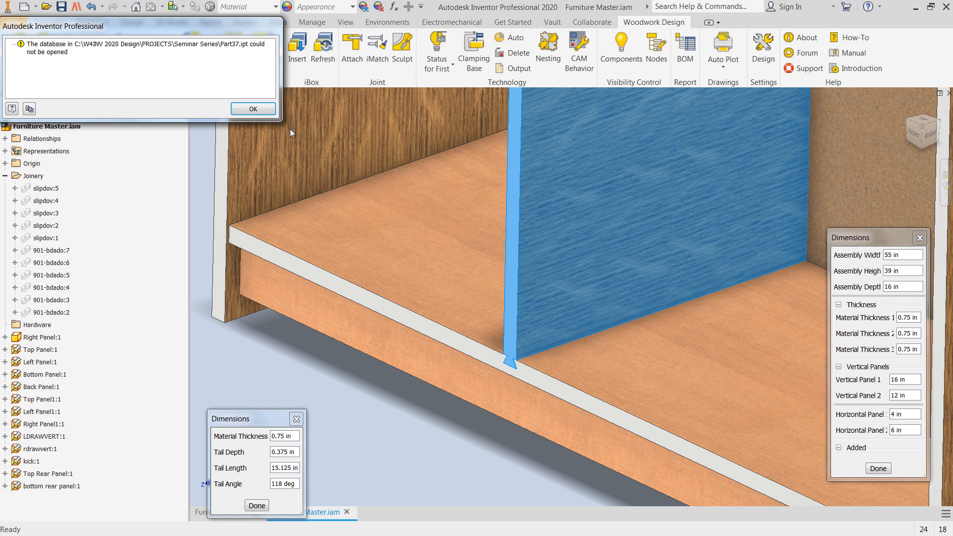
pyautogui.click(253, 108)
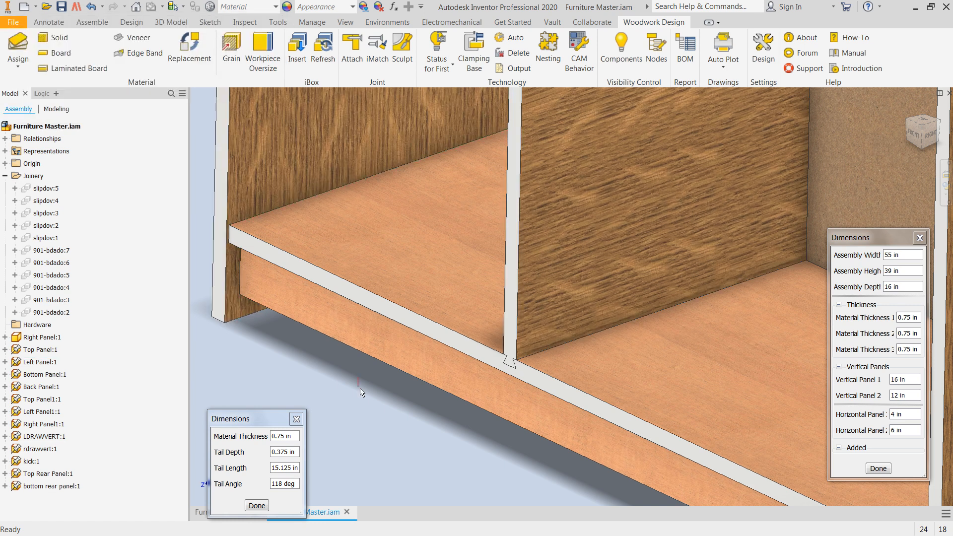
pyautogui.rightClick(555, 279)
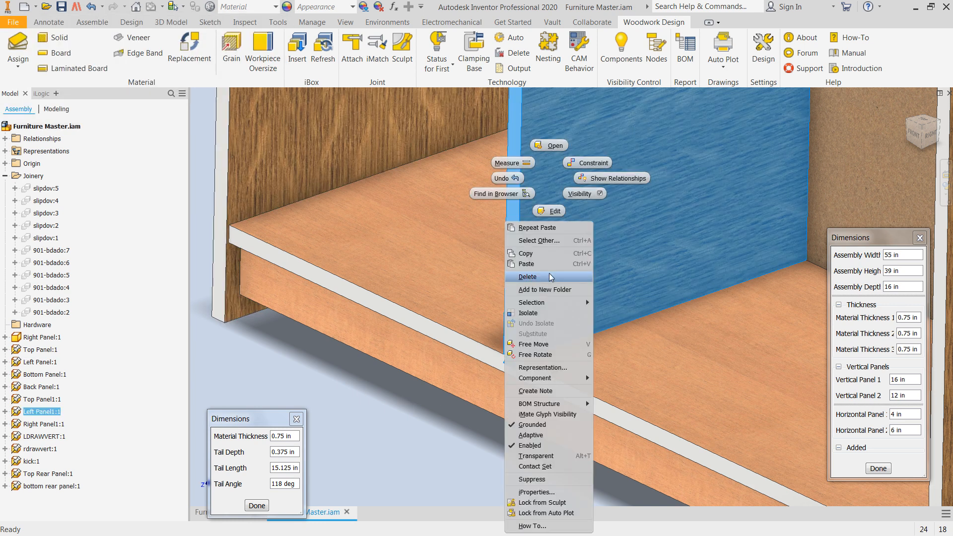
pyautogui.click(580, 189)
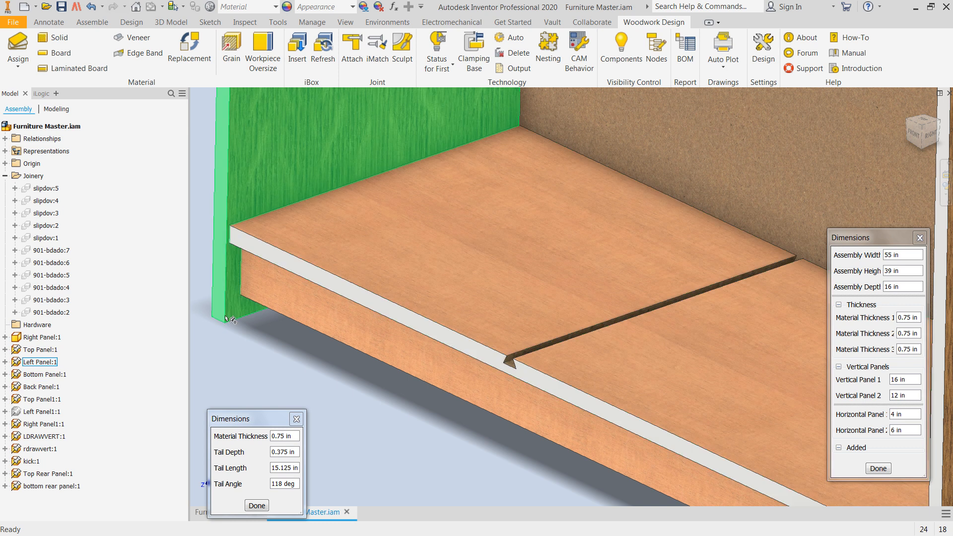
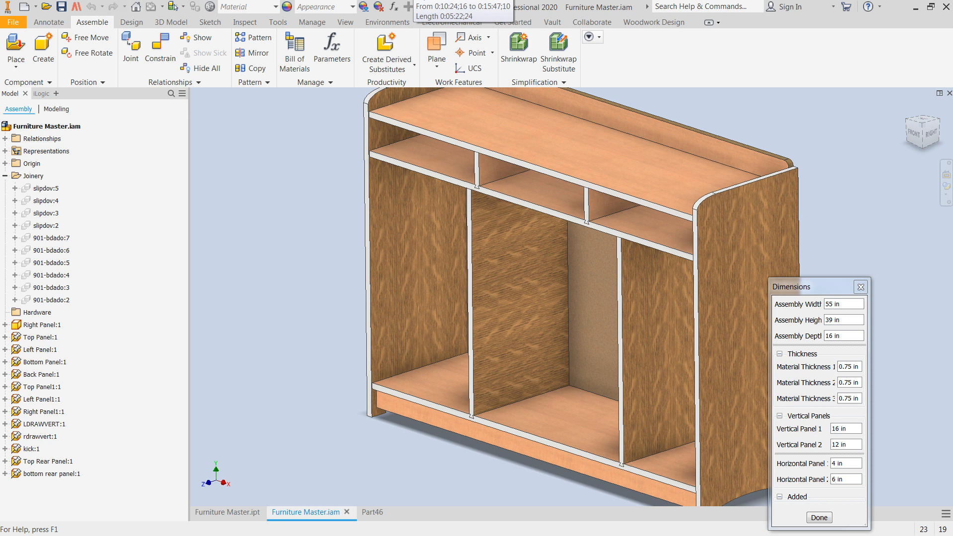
# - Free-rotate the right panel out of the cabinet to expose its inner face and the ends of the horizontal panels
pyautogui.moveTo(460, 343); pyautogui.dragTo(334, 324, button='middle')
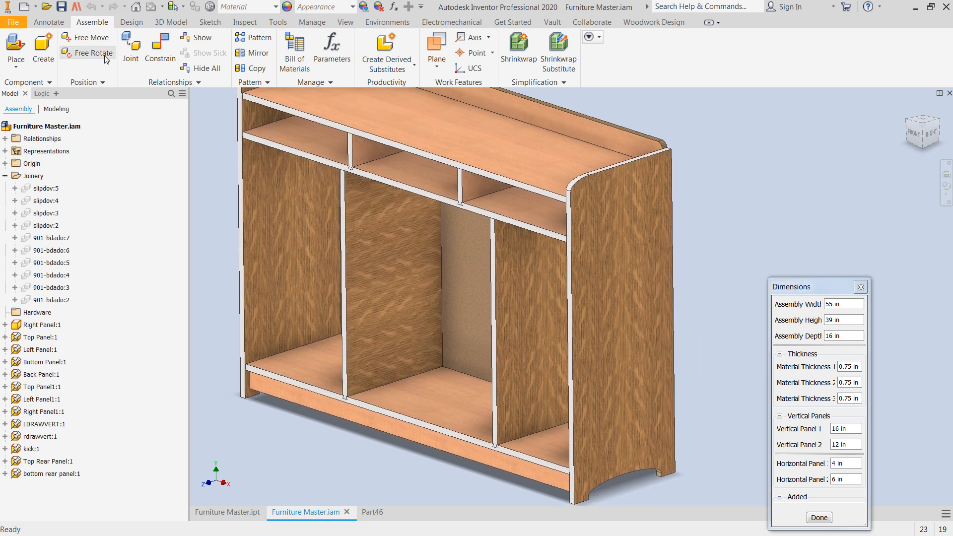
pyautogui.click(584, 252)
pyautogui.moveTo(606, 280); pyautogui.dragTo(673, 308)
pyautogui.scroll(2, 614, 222)
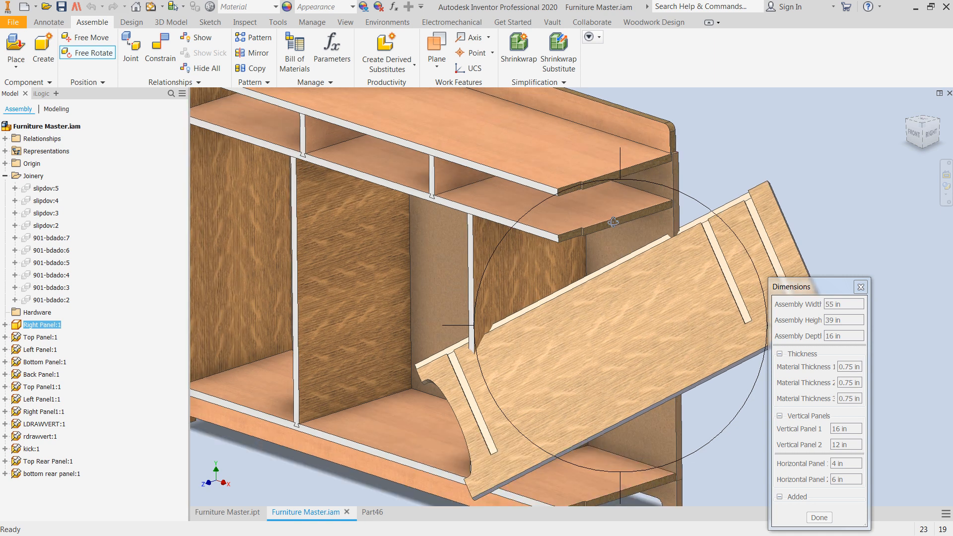
pyautogui.scroll(1, 614, 222)
pyautogui.moveTo(597, 218); pyautogui.dragTo(540, 256, button='middle')
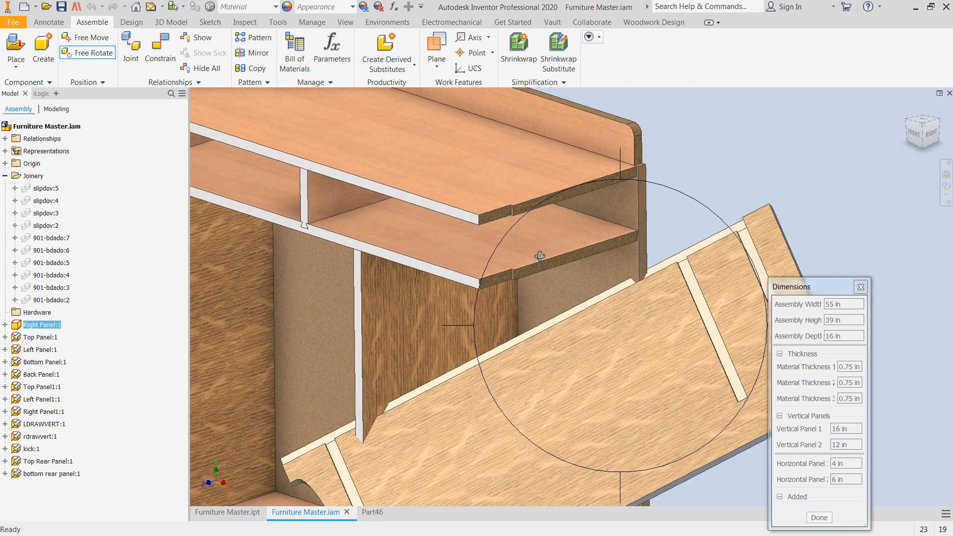
pyautogui.press('Escape')
# - Examine the shelf ends and the right panel's grooves, and update the assembly to restore the panel's constrained position
pyautogui.scroll(4, 548, 249)
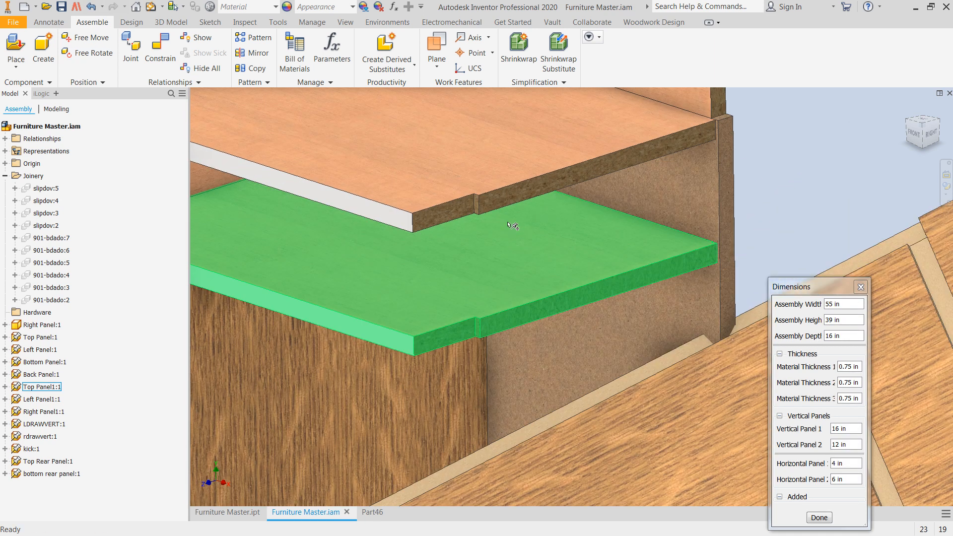
pyautogui.scroll(2, 515, 227)
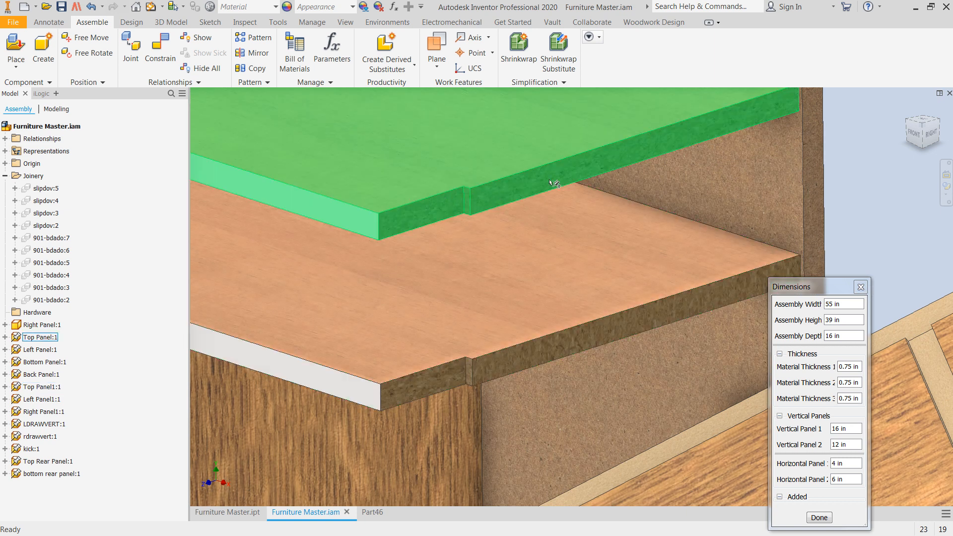
pyautogui.scroll(-1, 565, 204)
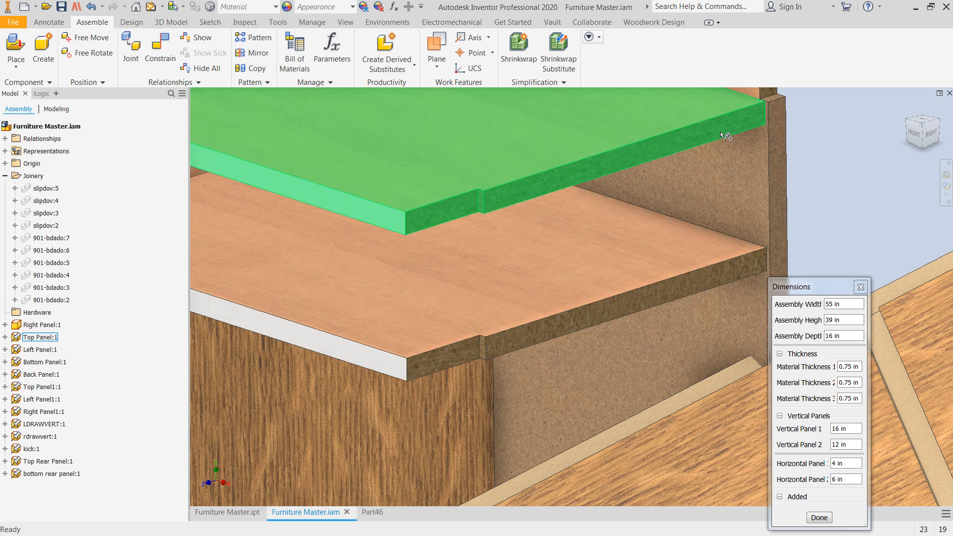
pyautogui.scroll(-3, 648, 361)
pyautogui.moveTo(646, 361); pyautogui.dragTo(443, 264, button='middle')
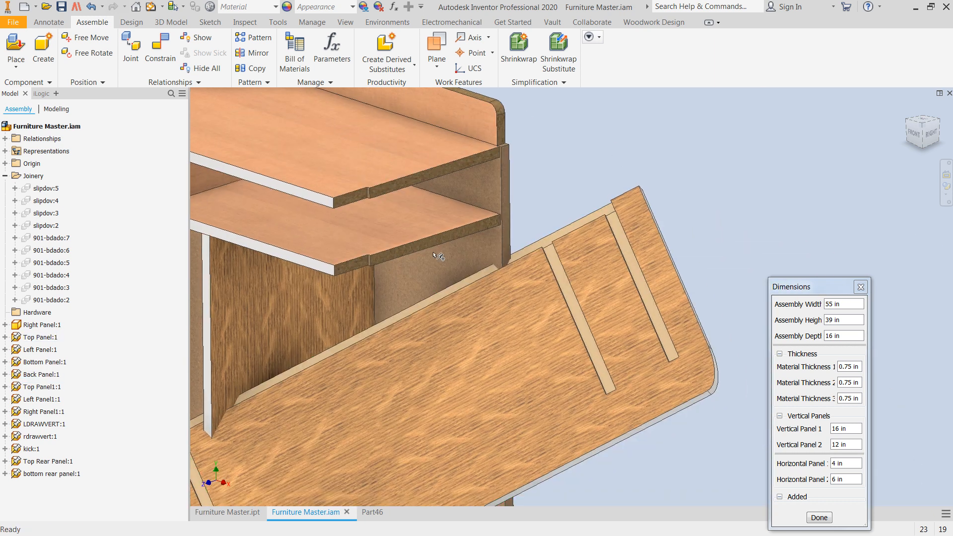
pyautogui.scroll(2, 544, 260)
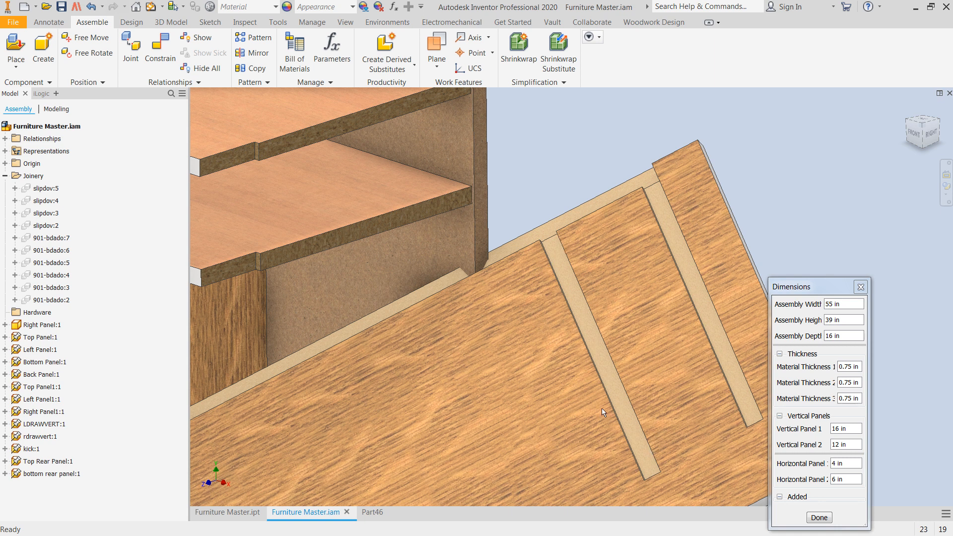
pyautogui.scroll(-2, 540, 363)
pyautogui.moveTo(541, 351); pyautogui.dragTo(679, 300, button='middle')
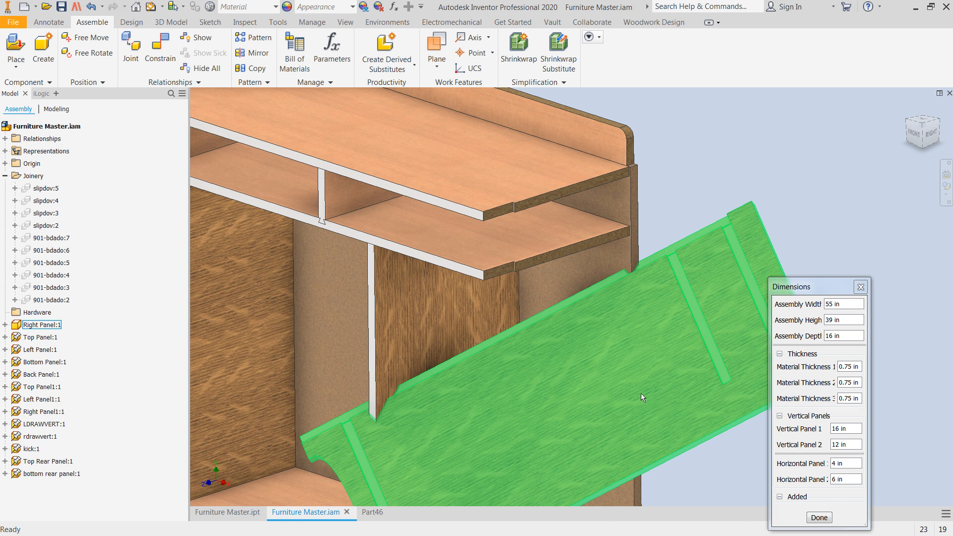
pyautogui.scroll(-5, 596, 347)
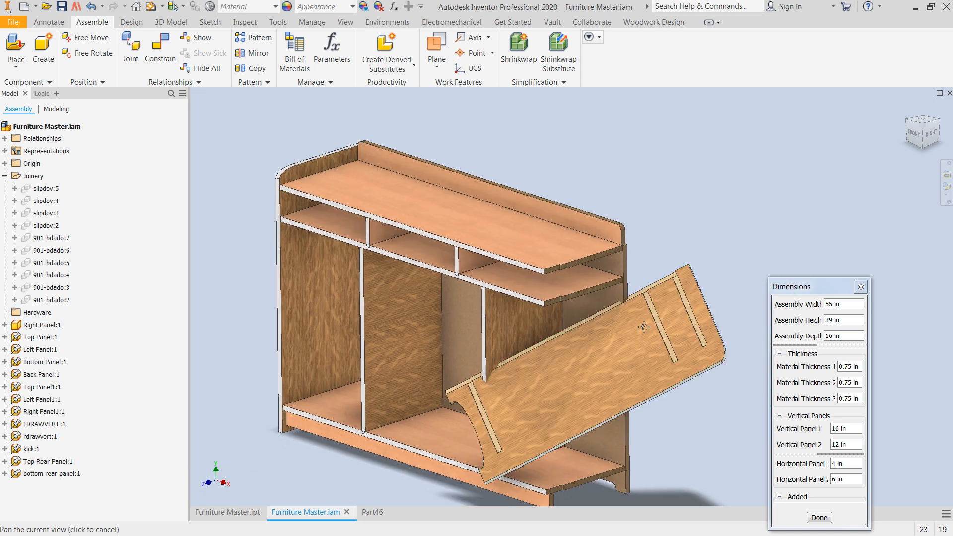
pyautogui.moveTo(687, 312); pyautogui.dragTo(608, 312, button='middle')
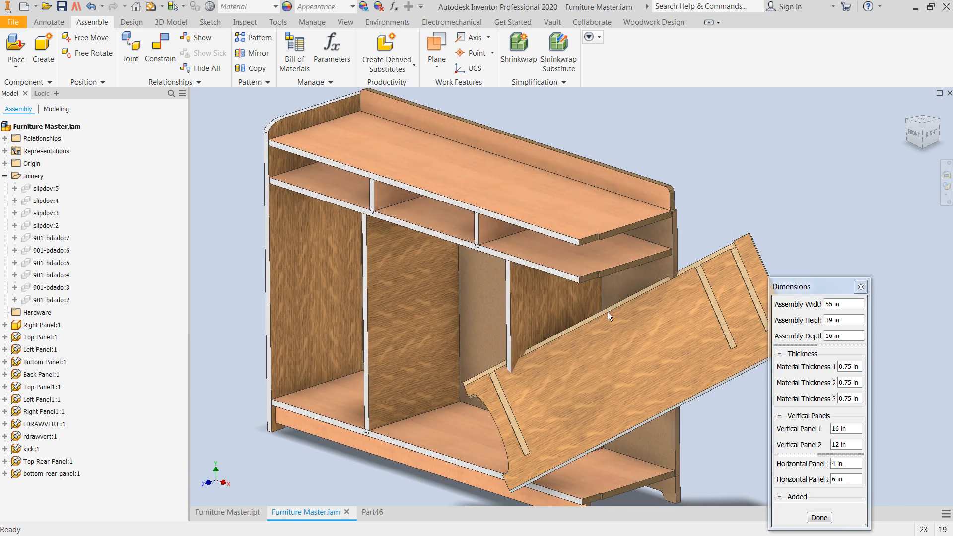
pyautogui.moveTo(622, 330)
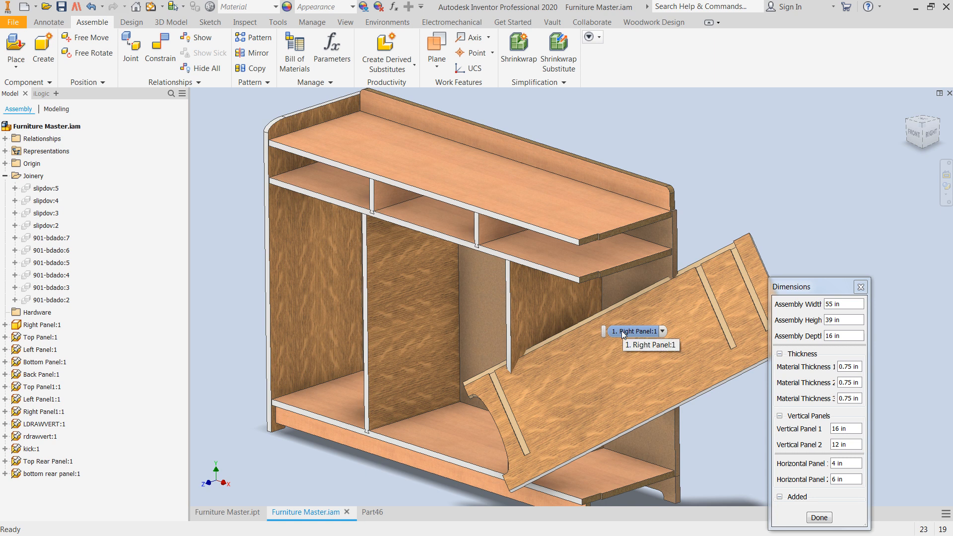
pyautogui.click(152, 9)
pyautogui.moveTo(412, 235); pyautogui.dragTo(413, 235, button='middle')
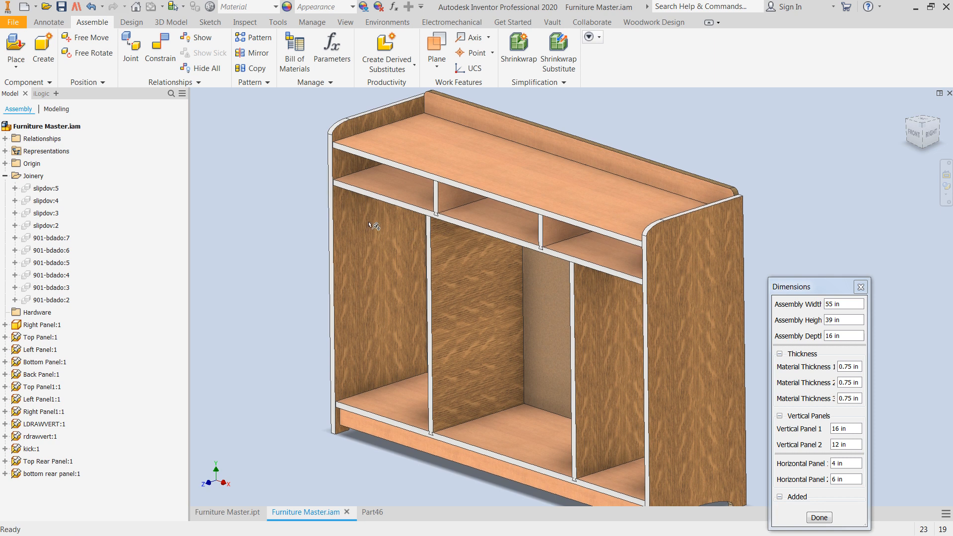
# - Create a new part from the s101.ipt template
pyautogui.click(15, 22)
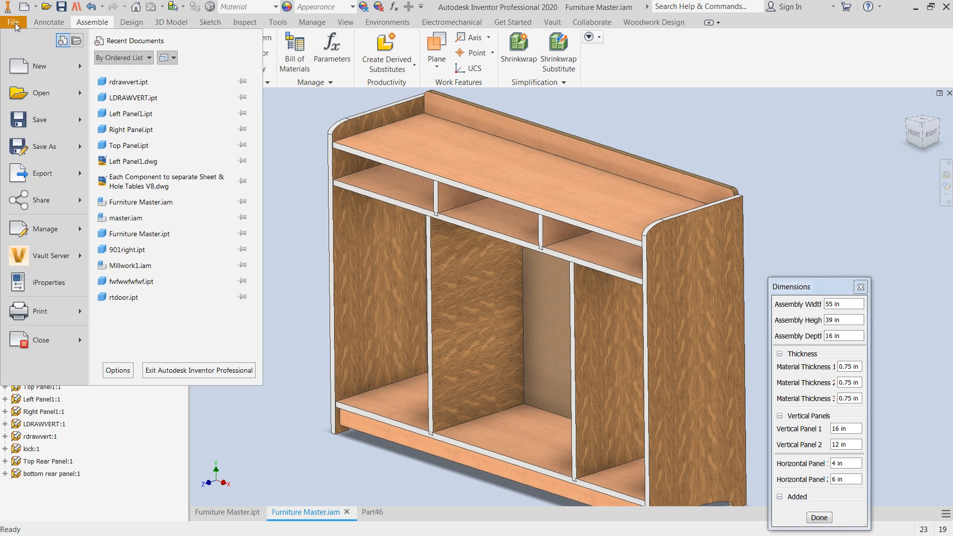
pyautogui.click(25, 63)
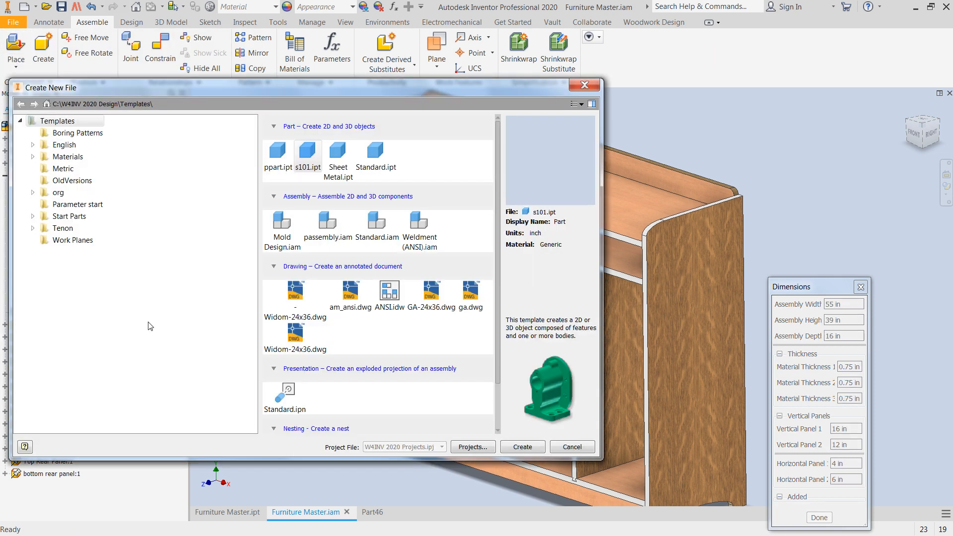
pyautogui.doubleClick(307, 157)
pyautogui.moveTo(547, 280)
pyautogui.mouseDown(button='middle')
pyautogui.moveTo(408, 330)
pyautogui.moveTo(359, 380)
pyautogui.mouseUp(button='middle')
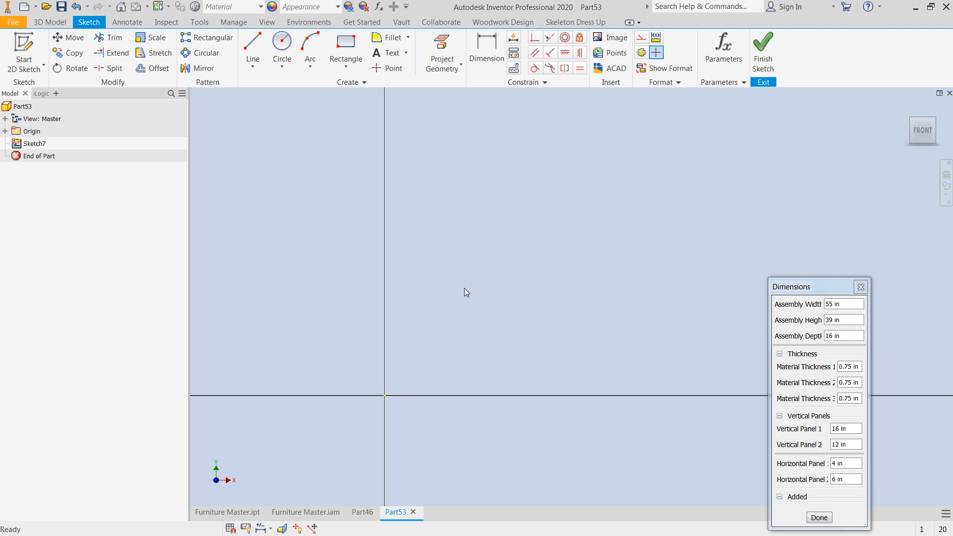
# - Review the new part's user parameters, open its iLogic Dimensions form, and place both Dimensions forms clear of the sketch area
pyautogui.click(728, 41)
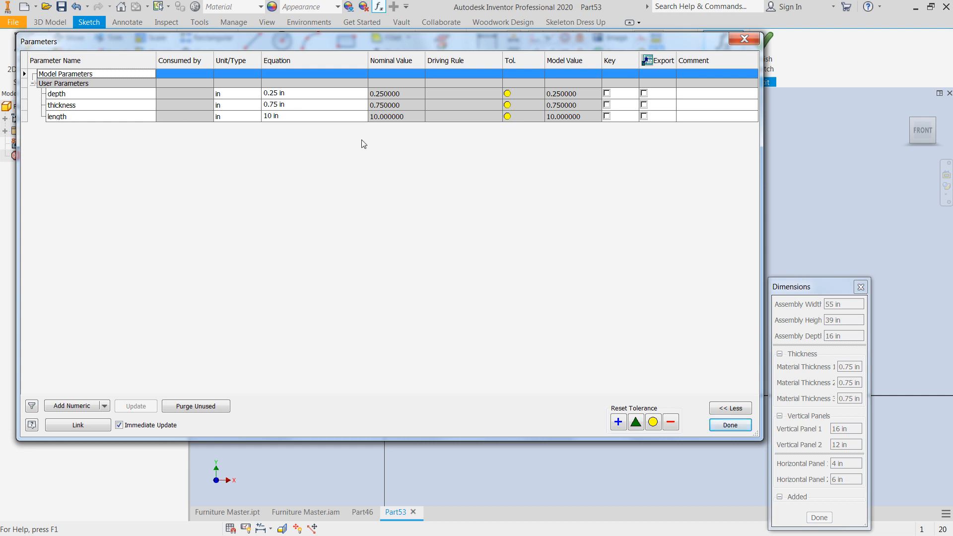
pyautogui.click(745, 39)
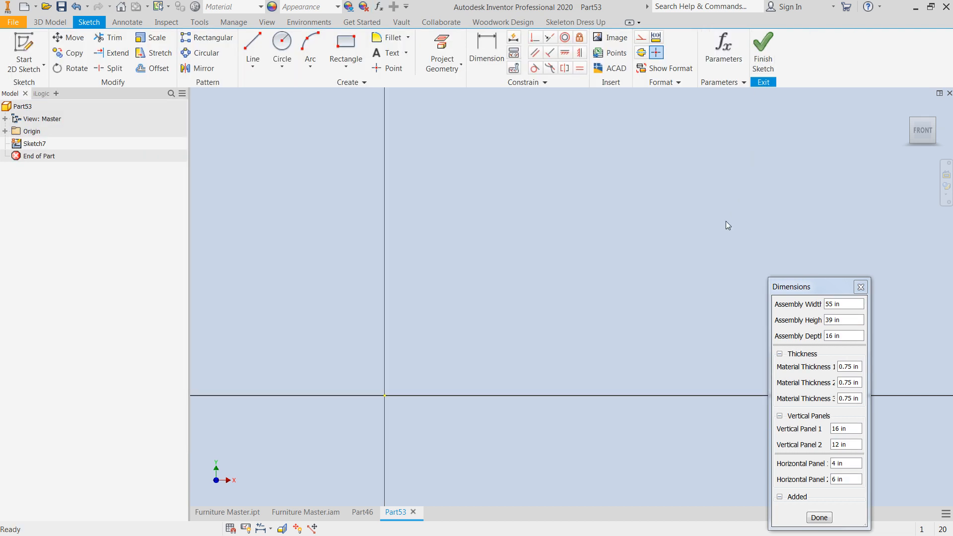
pyautogui.click(43, 94)
pyautogui.click(68, 122)
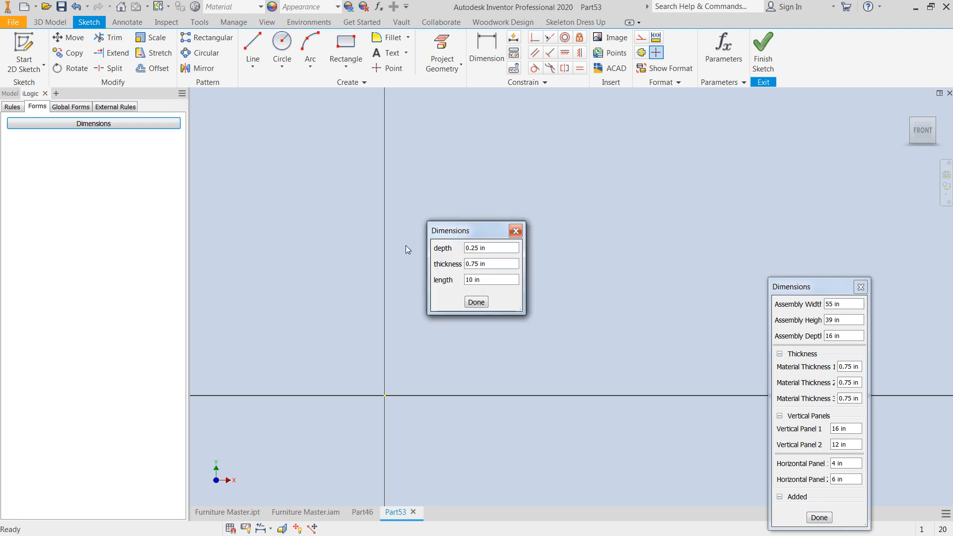
pyautogui.moveTo(458, 231); pyautogui.dragTo(105, 272)
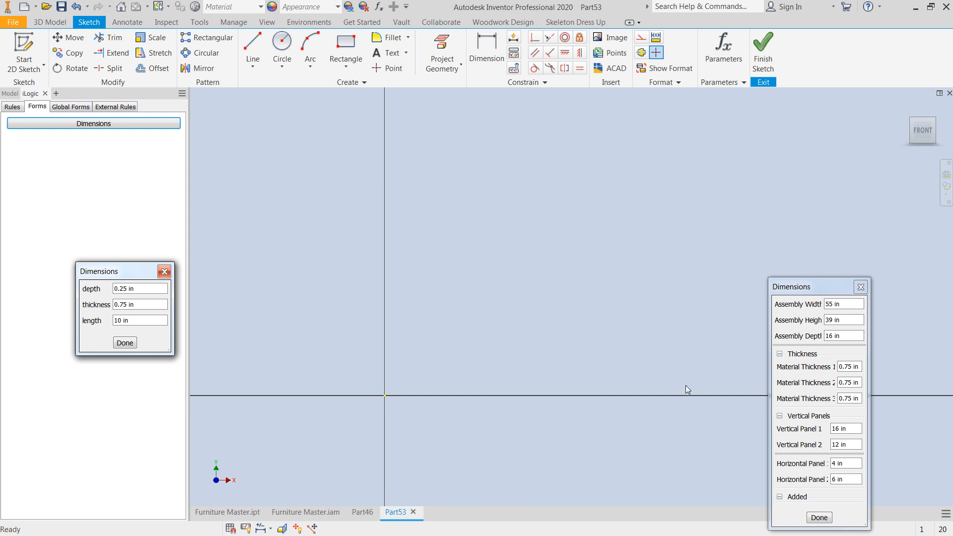
pyautogui.moveTo(798, 292); pyautogui.dragTo(902, 277)
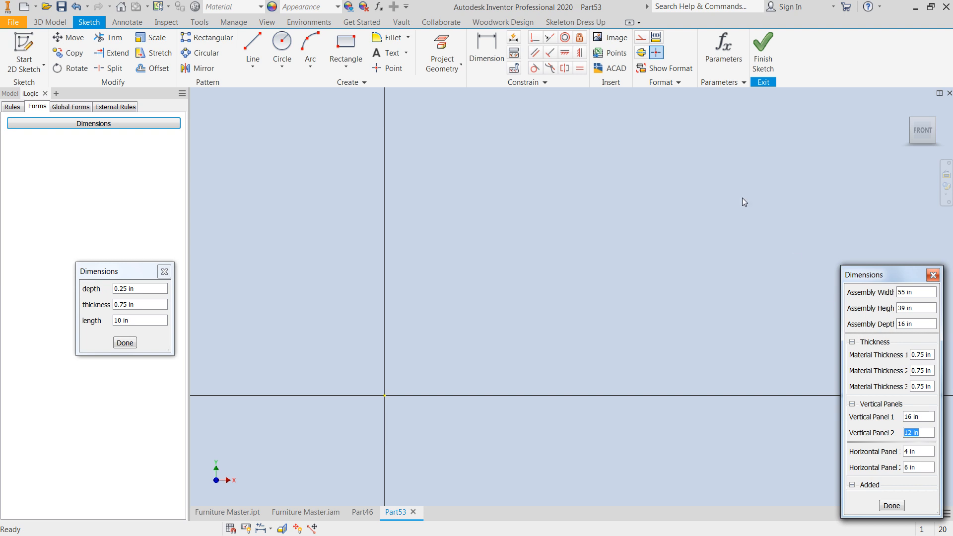
# - Sketch a two-point rectangle from the origin, about 6.27 in wide, with its base along the horizontal axis
pyautogui.click(346, 44)
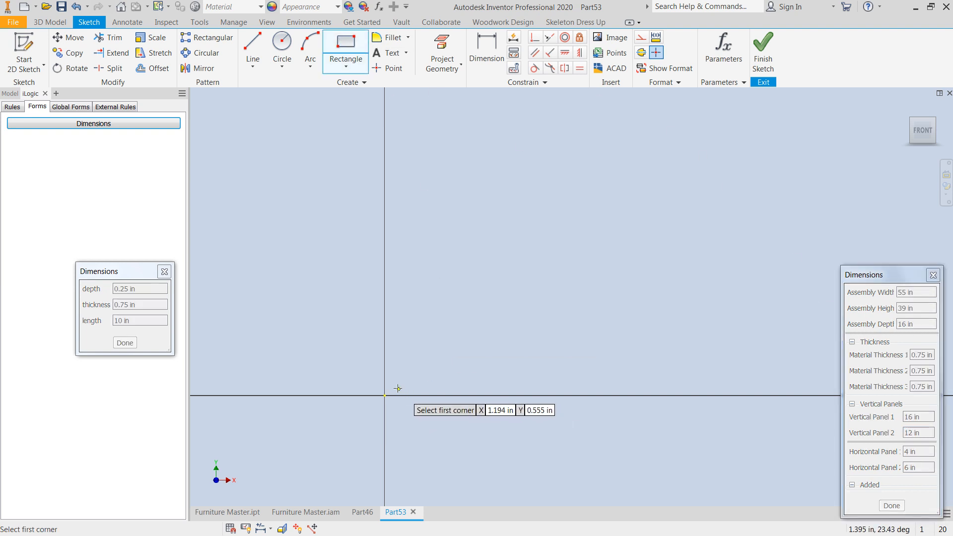
pyautogui.click(385, 395)
pyautogui.click(458, 257)
# - Dimension the rectangle's width and link it to the depth parameter
pyautogui.press('d')
pyautogui.click(423, 257)
pyautogui.click(418, 239)
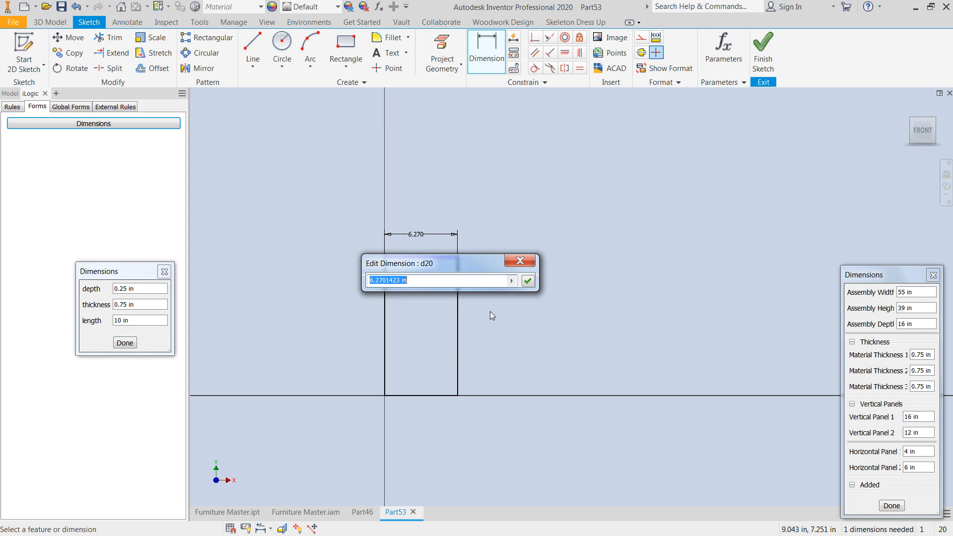
pyautogui.click(511, 281)
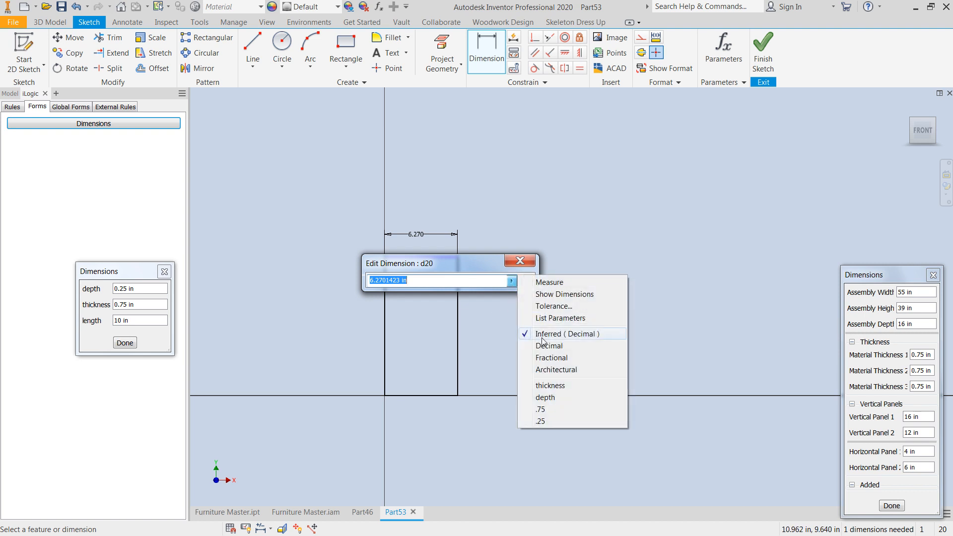
pyautogui.click(551, 318)
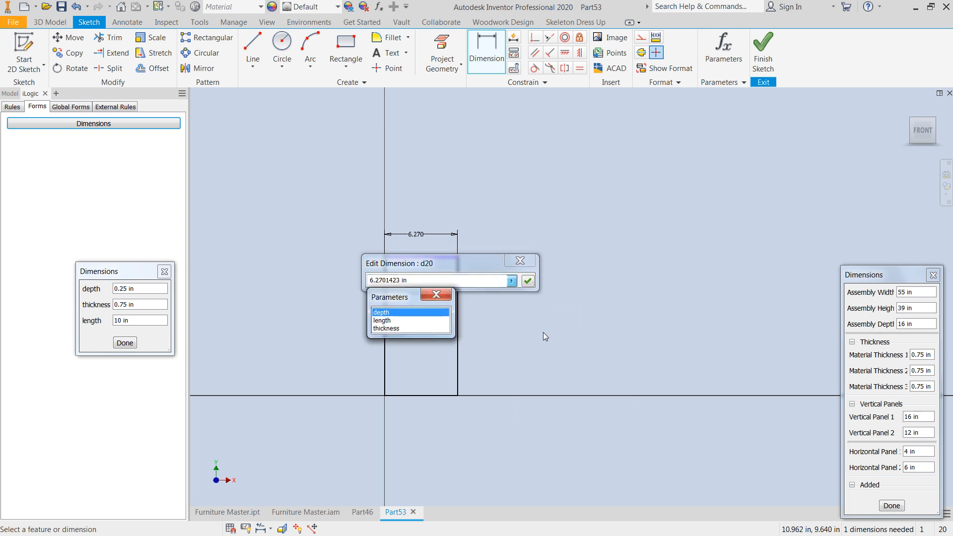
pyautogui.click(379, 311)
pyautogui.click(528, 281)
# - Dimension the rectangle's height and link it to the thickness parameter
pyautogui.scroll(-5, 366, 389)
pyautogui.moveTo(401, 410); pyautogui.dragTo(398, 364, button='middle')
pyautogui.click(461, 328)
pyautogui.click(498, 323)
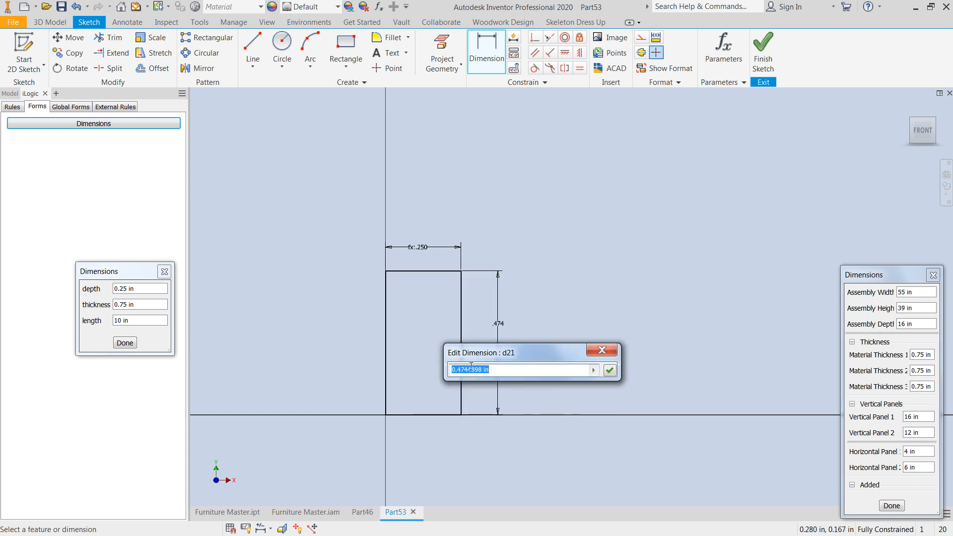
pyautogui.click(594, 371)
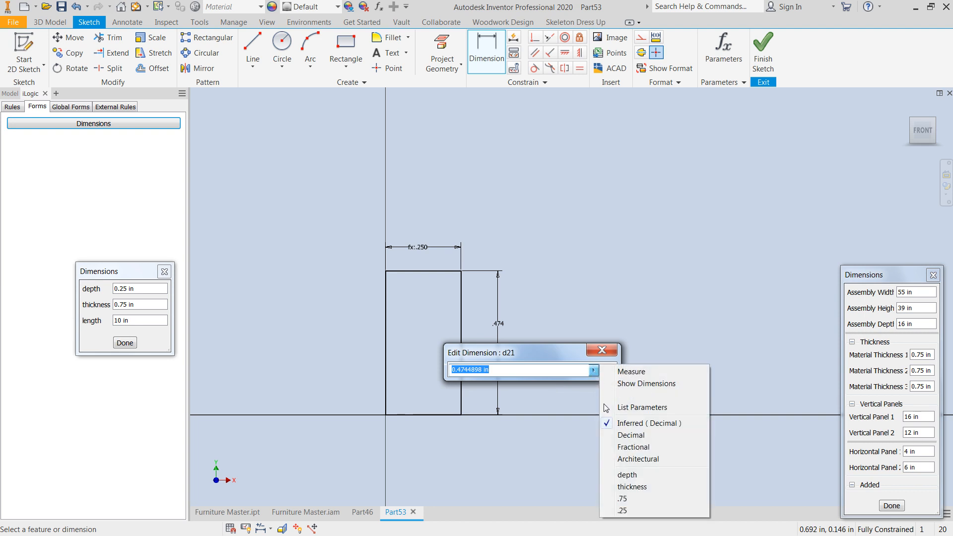
pyautogui.click(641, 409)
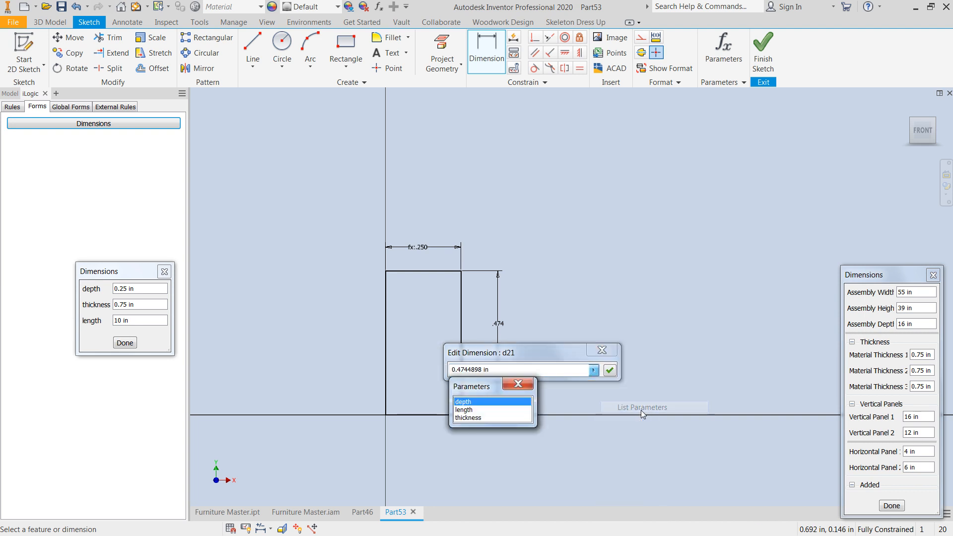
pyautogui.click(479, 417)
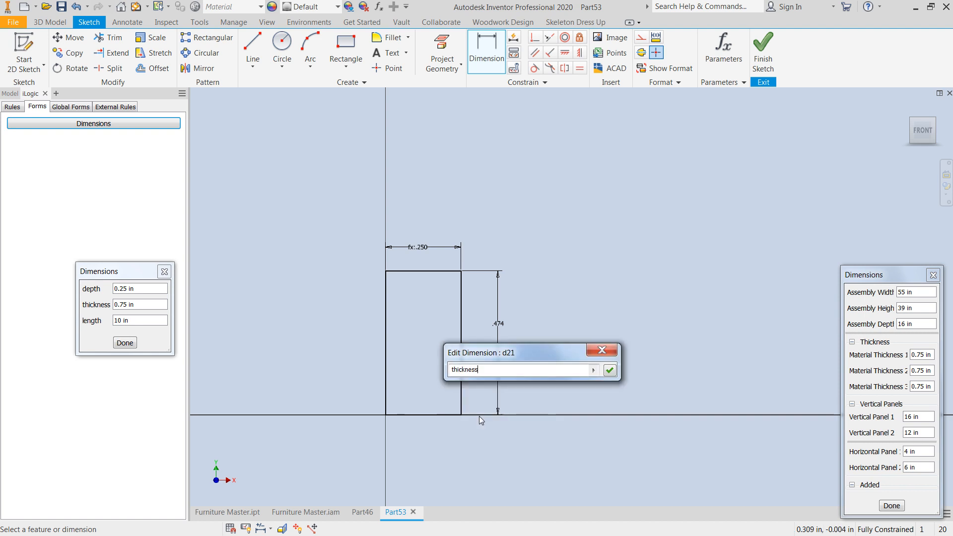
pyautogui.click(614, 371)
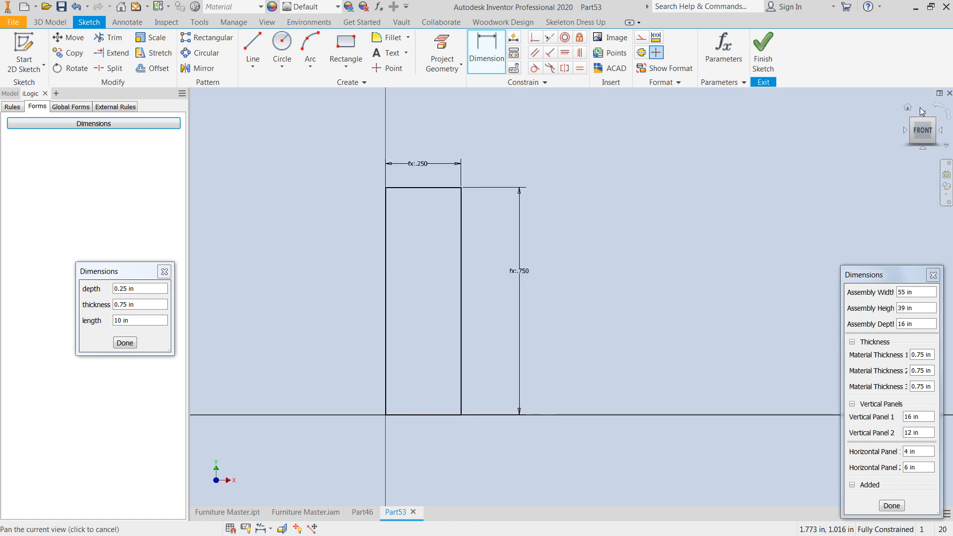
# - Extrude the rectangle profile in the flipped direction, with its distance linked to the length parameter
pyautogui.click(908, 106)
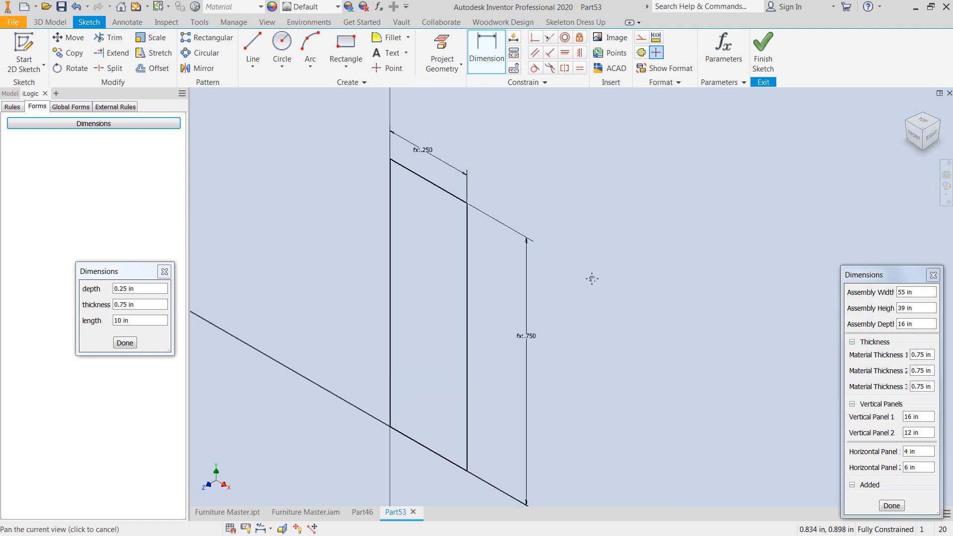
pyautogui.press('e')
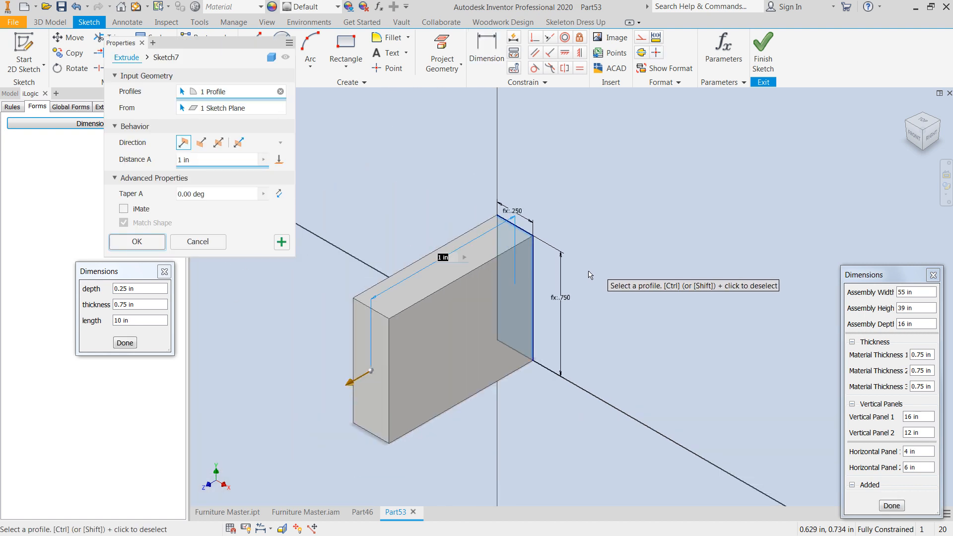
pyautogui.moveTo(353, 380); pyautogui.dragTo(752, 185)
pyautogui.moveTo(719, 301); pyautogui.dragTo(620, 365, button='middle')
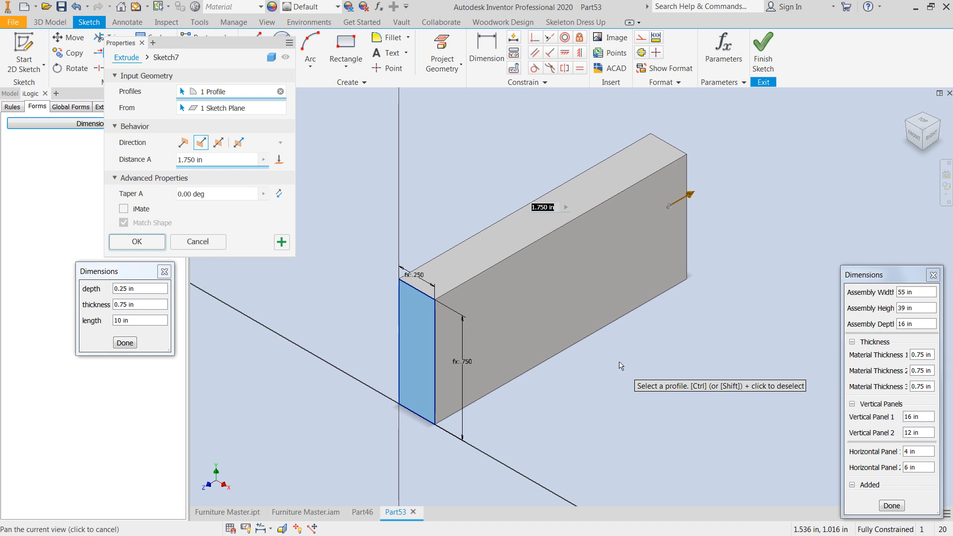
pyautogui.click(263, 160)
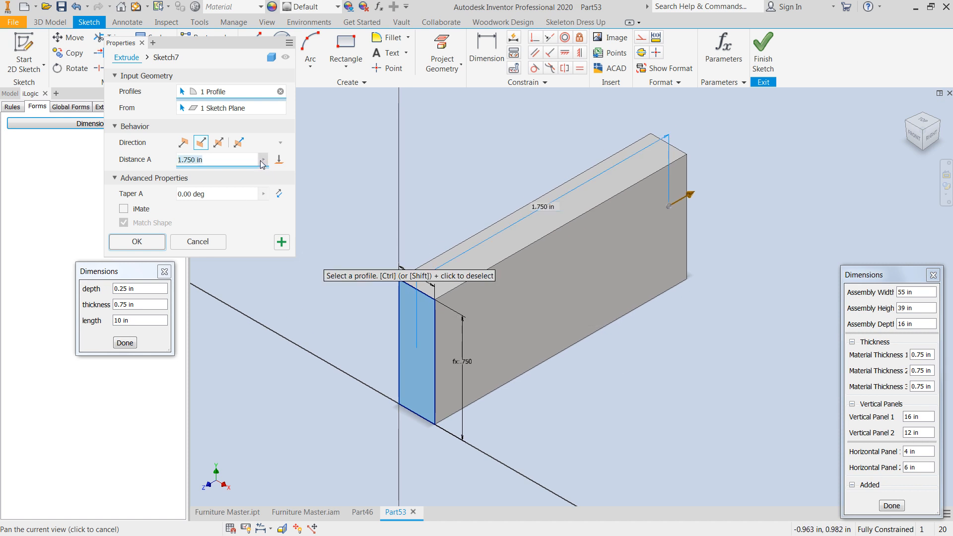
pyautogui.click(294, 191)
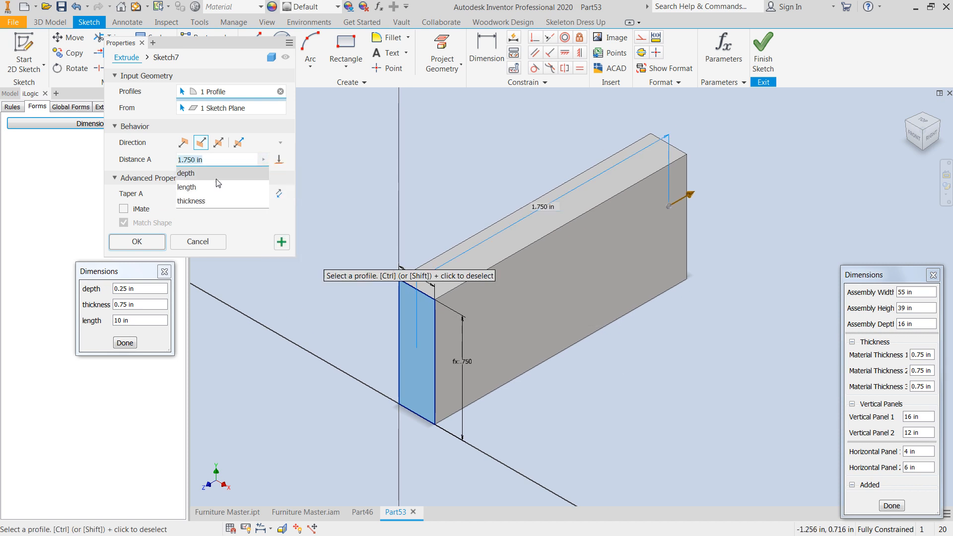
pyautogui.click(202, 188)
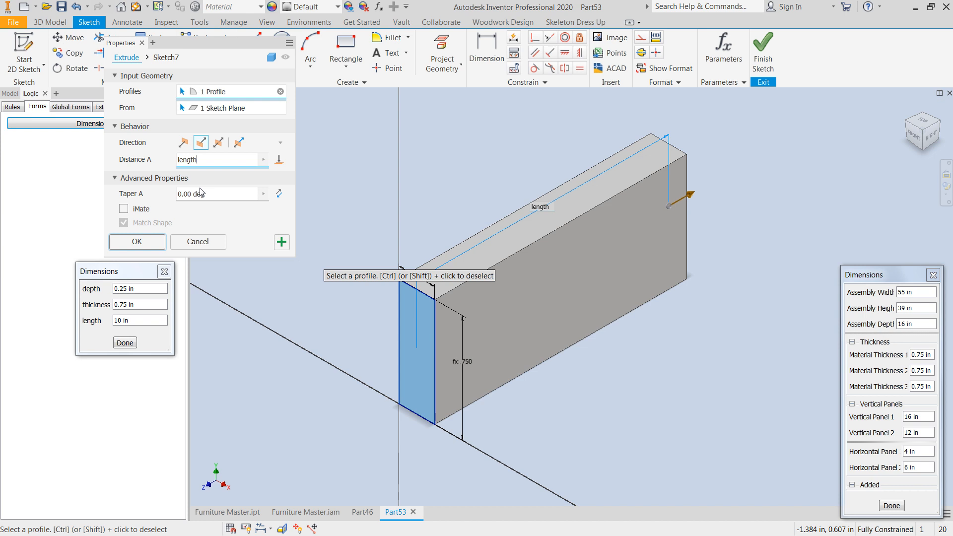
pyautogui.click(138, 242)
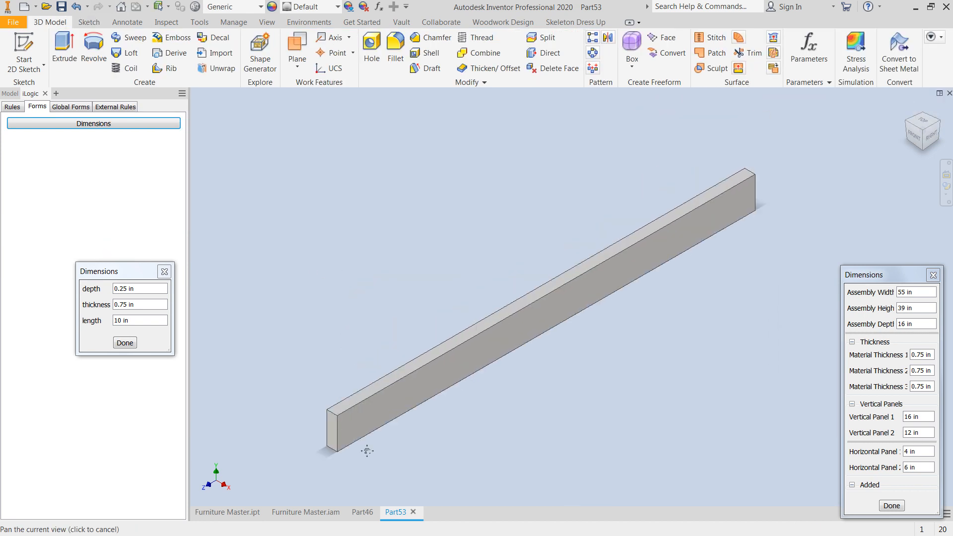
# - Set the part's length to 8 in in its Dimensions form
pyautogui.moveTo(143, 321); pyautogui.dragTo(114, 326)
pyautogui.write('8')
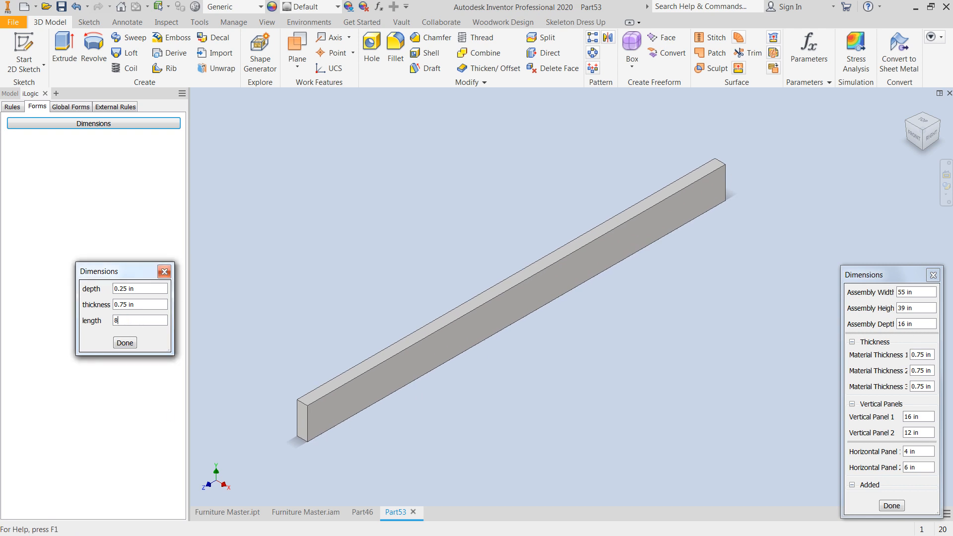
pyautogui.press('Tab')
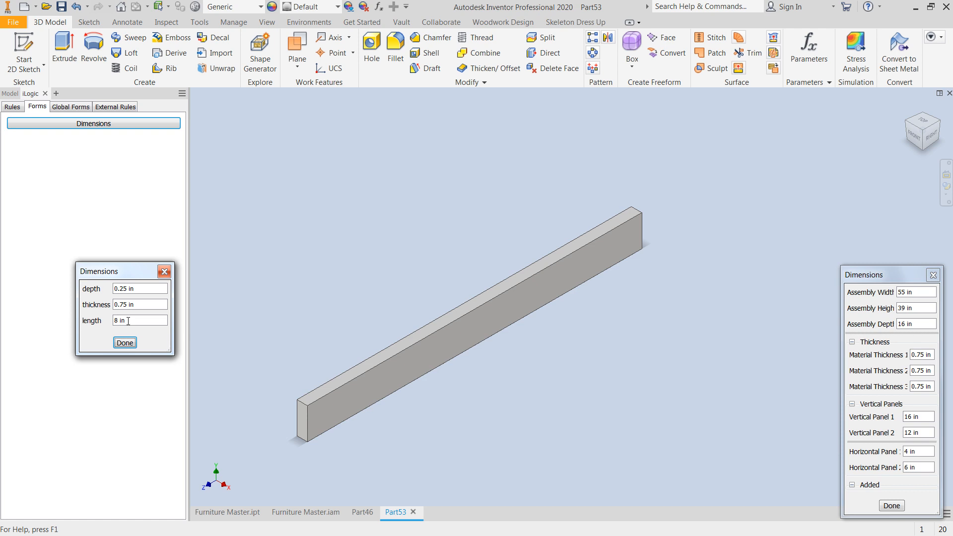
# - Test the part's thickness at 2 in in its Dimensions form, and restore it to 0.75 in
pyautogui.moveTo(141, 304); pyautogui.dragTo(106, 306)
pyautogui.write('2')
pyautogui.press('Tab')
pyautogui.hotkey('shift', 'Tab')
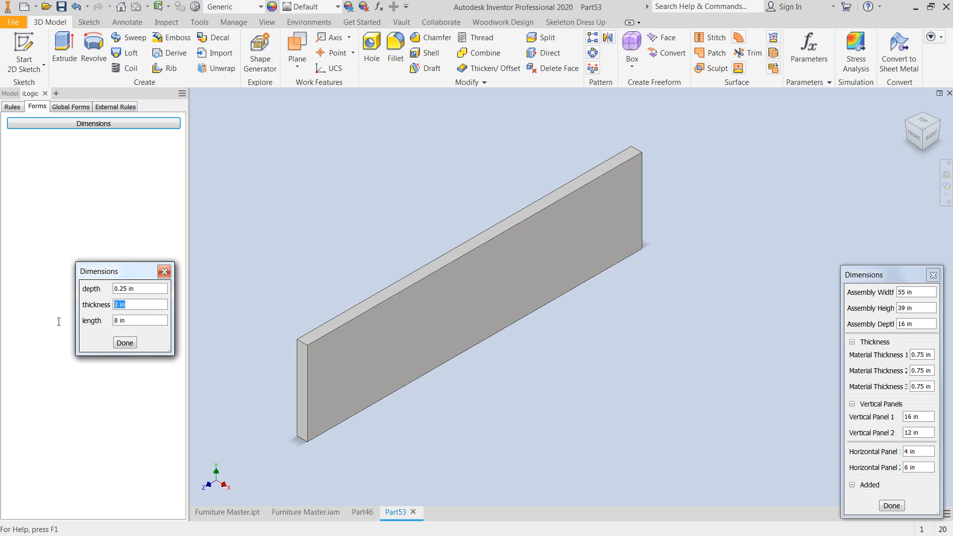
pyautogui.write('.75')
pyautogui.press('Return')
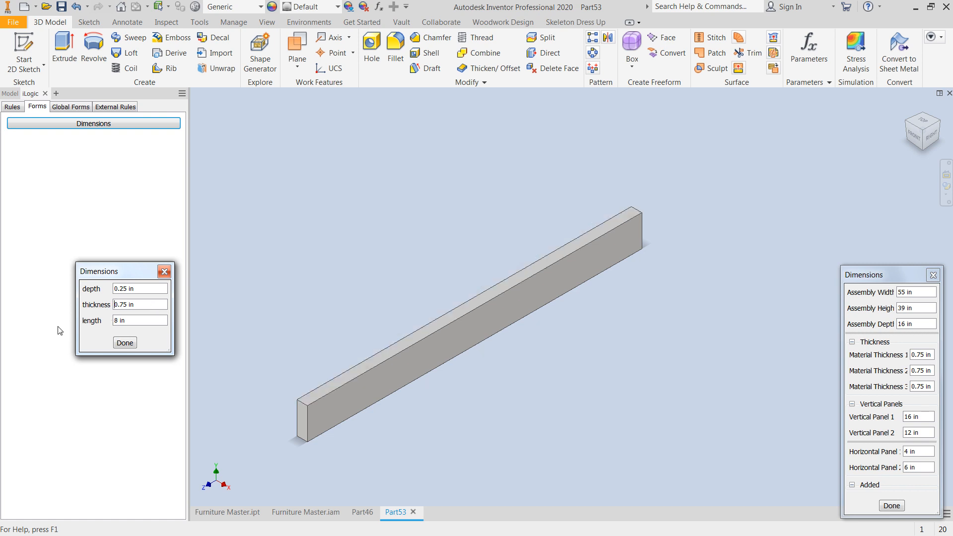
# - In the Furniture Master assembly, free-rotate the right side panel aside and inspect the joints at the shelf ends
pyautogui.moveTo(379, 368); pyautogui.dragTo(443, 326, button='middle')
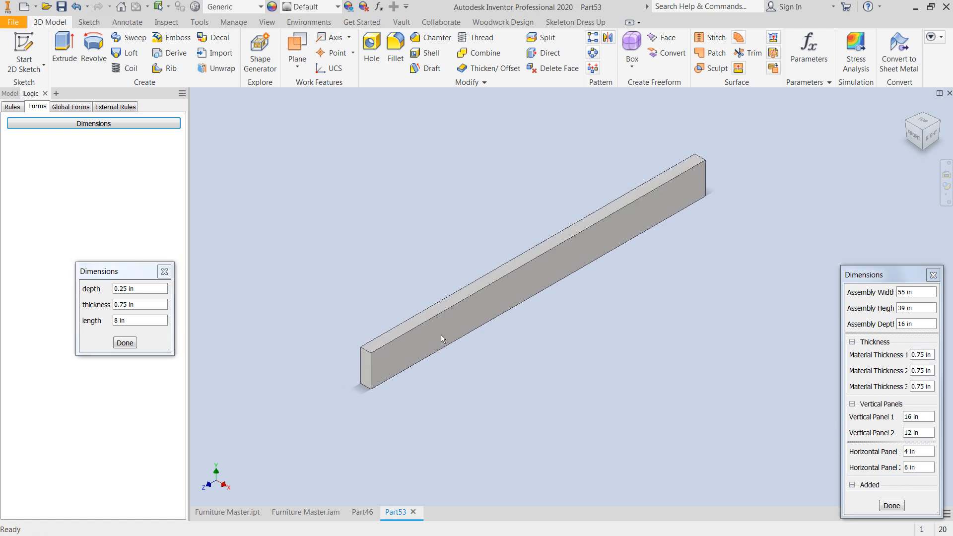
pyautogui.moveTo(437, 338)
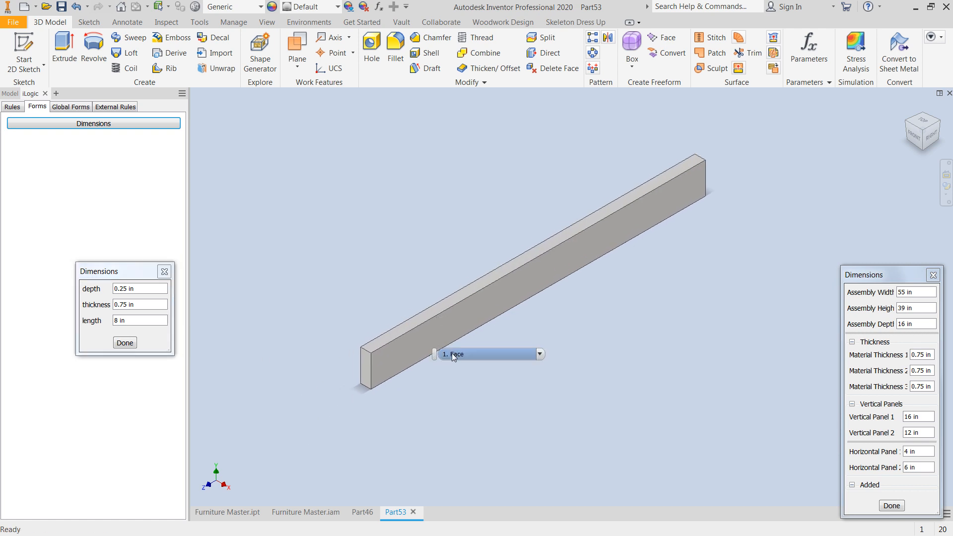
pyautogui.click(10, 94)
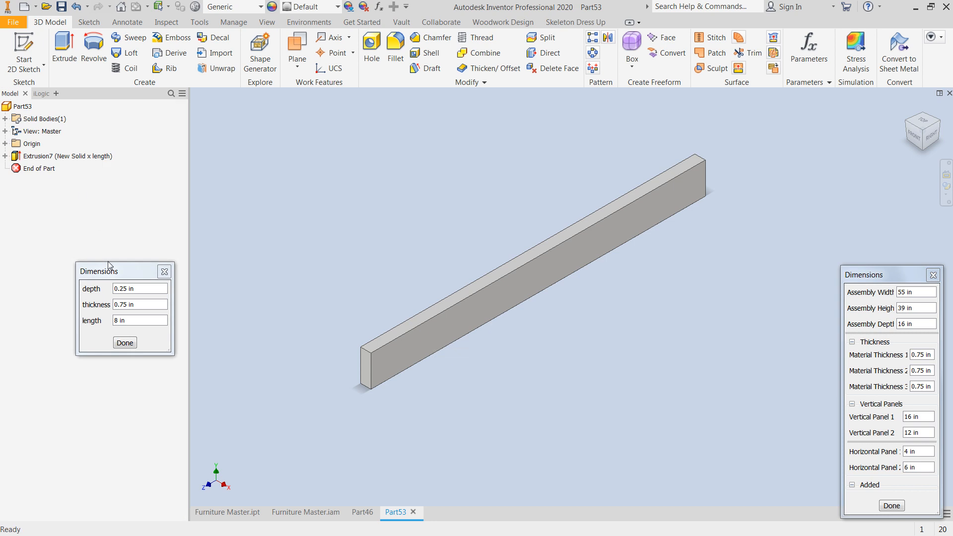
pyautogui.moveTo(309, 304); pyautogui.dragTo(299, 297, button='middle')
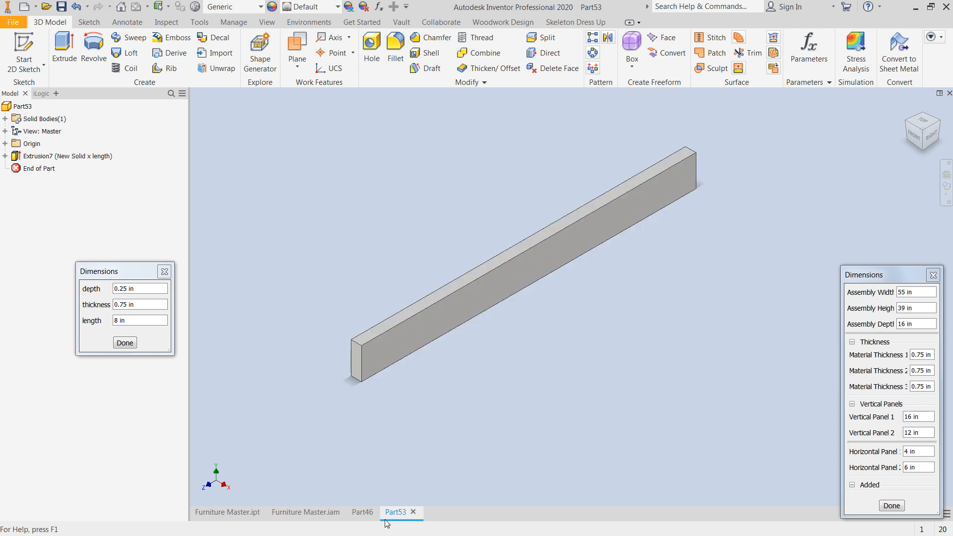
pyautogui.click(332, 516)
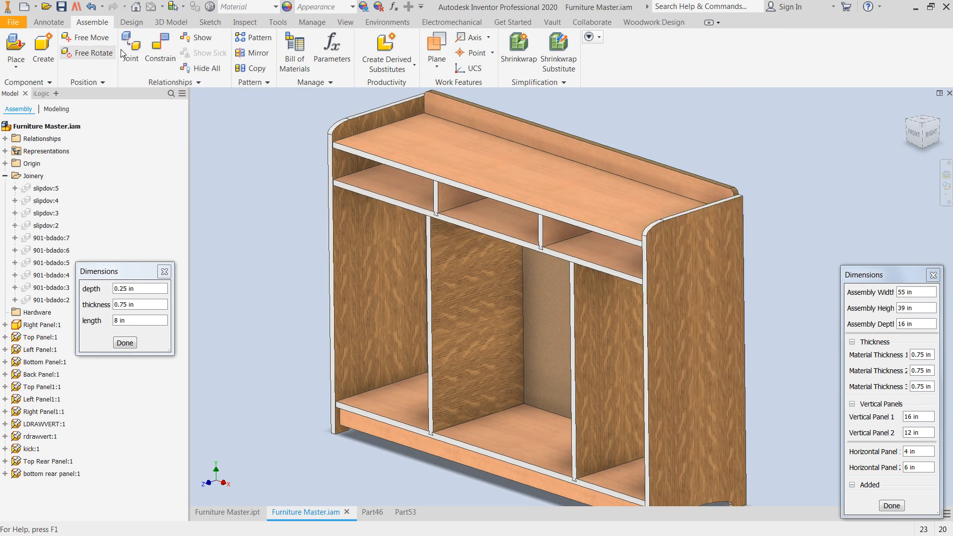
pyautogui.click(92, 53)
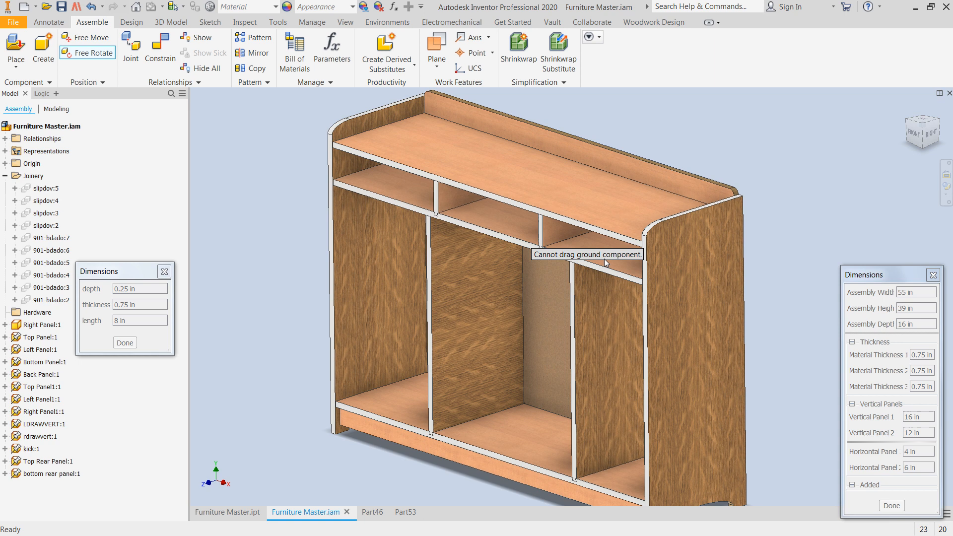
pyautogui.click(677, 247)
pyautogui.moveTo(673, 263); pyautogui.dragTo(703, 292)
pyautogui.scroll(-7, 704, 223)
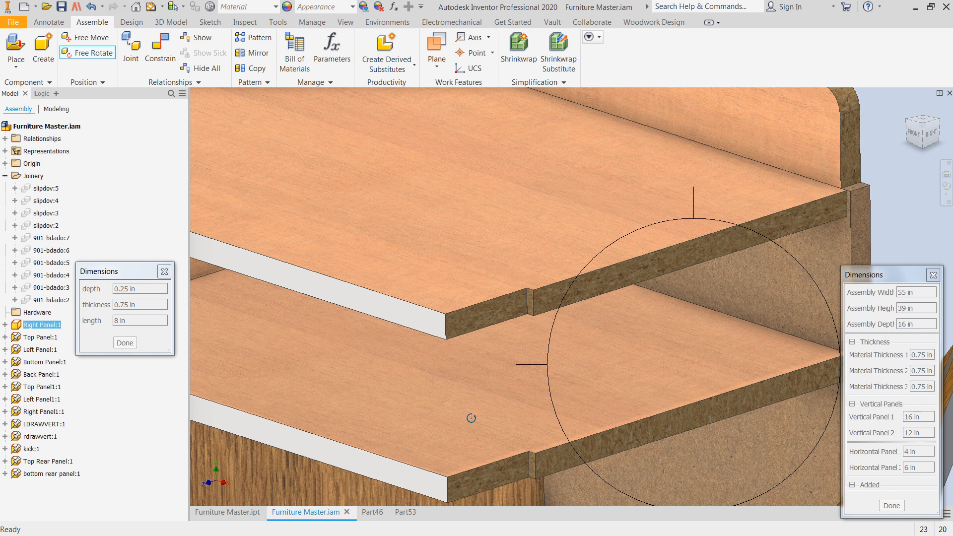
# - Return to Part53 and rename its solid body +Dado
pyautogui.click(406, 512)
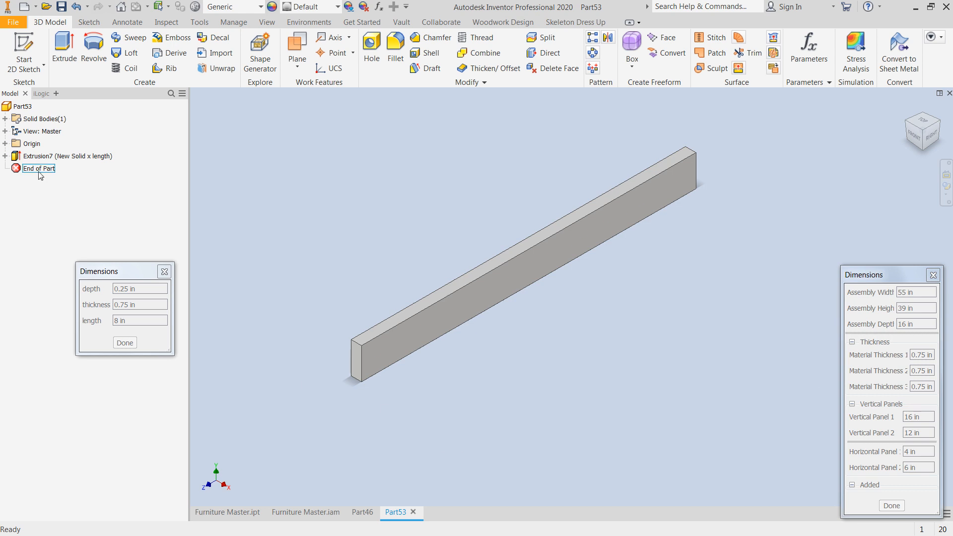
pyautogui.click(5, 119)
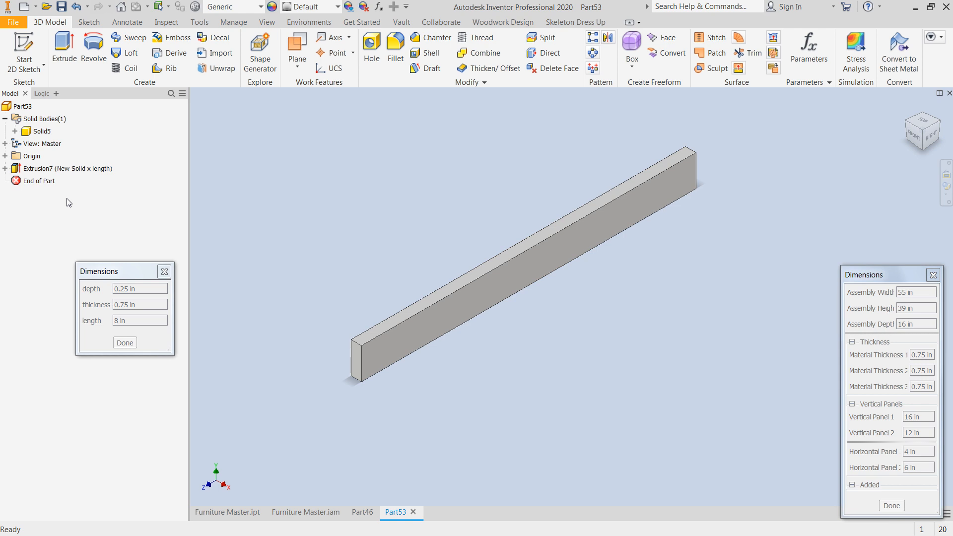
pyautogui.click(43, 133)
pyautogui.rightClick(43, 133)
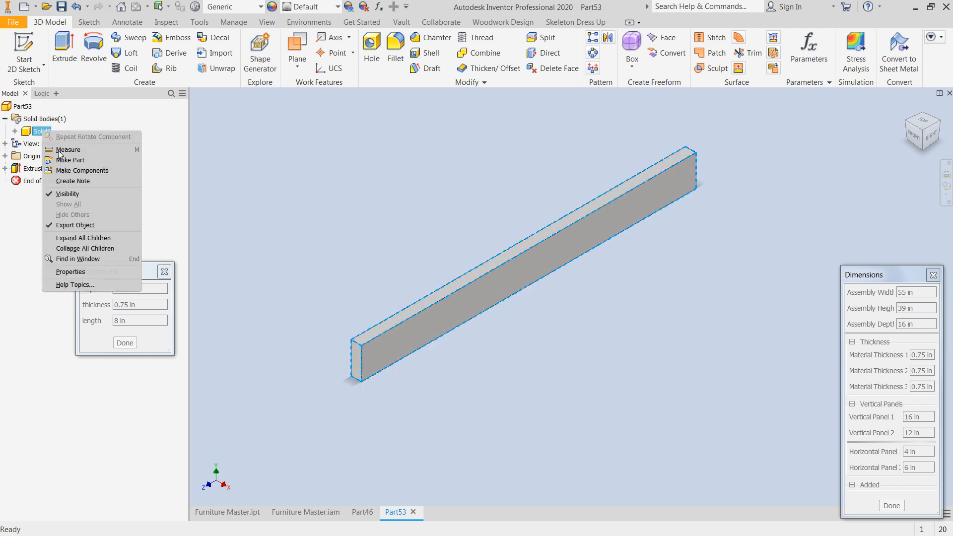
pyautogui.click(72, 270)
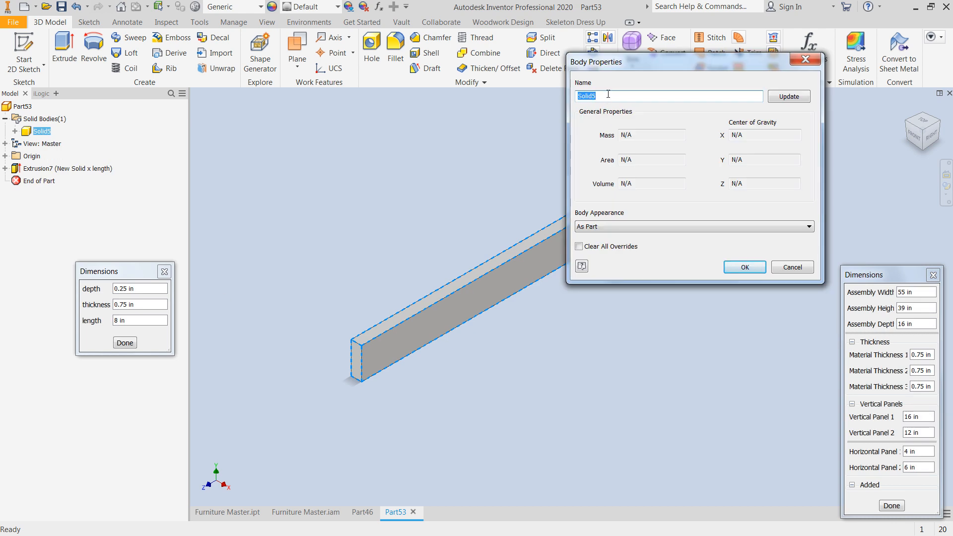
pyautogui.write('+Dado')
pyautogui.click(496, 160)
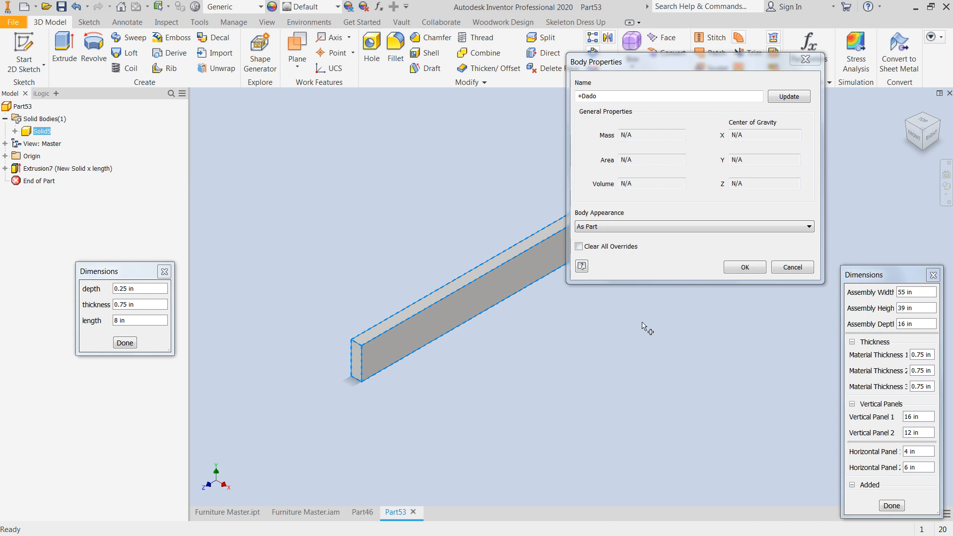
pyautogui.click(749, 269)
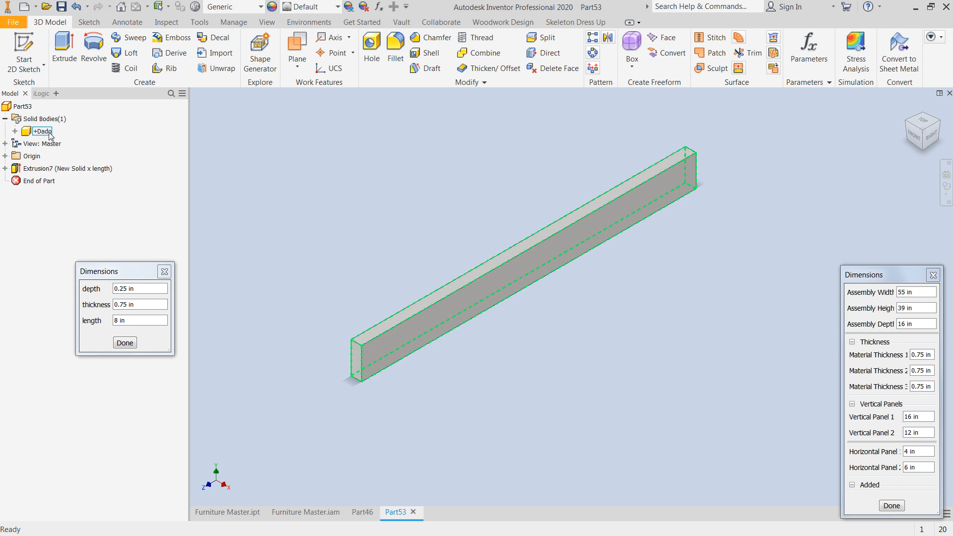
# - Create a work plane offset -0.01 in from the long side face that lies away from the origin
pyautogui.scroll(1, 302, 353)
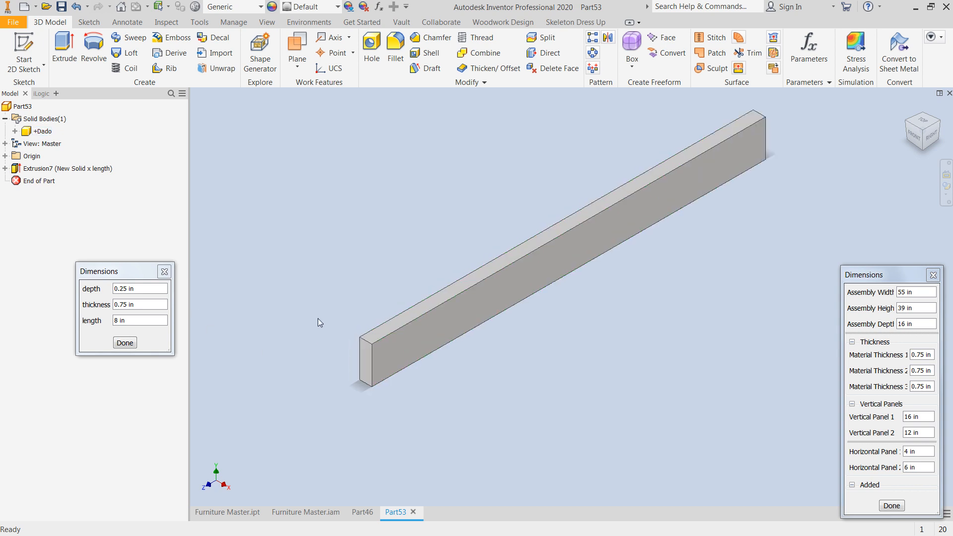
pyautogui.click(298, 47)
pyautogui.scroll(2, 398, 348)
pyautogui.click(382, 308)
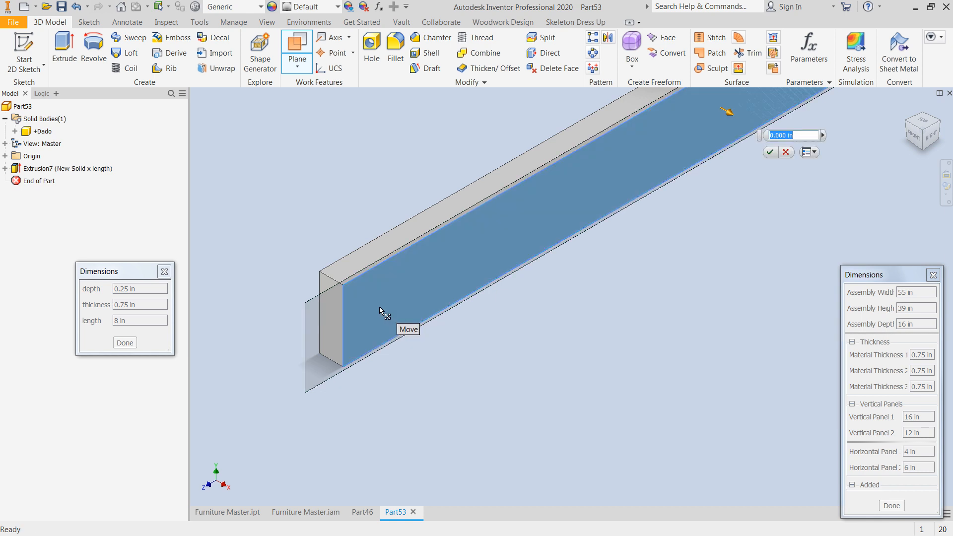
pyautogui.moveTo(361, 295)
pyautogui.mouseDown()
pyautogui.moveTo(392, 319)
pyautogui.moveTo(370, 308)
pyautogui.mouseUp()
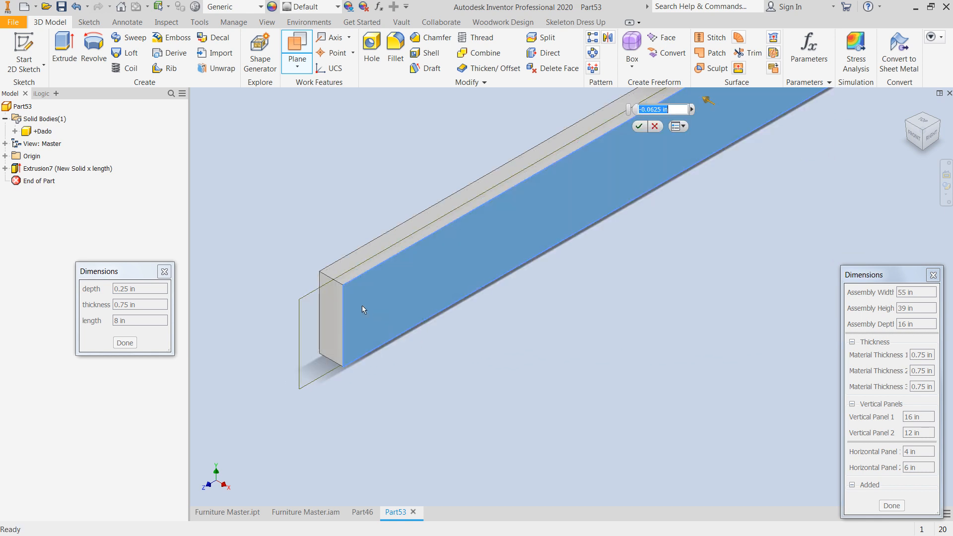
pyautogui.write('-.01')
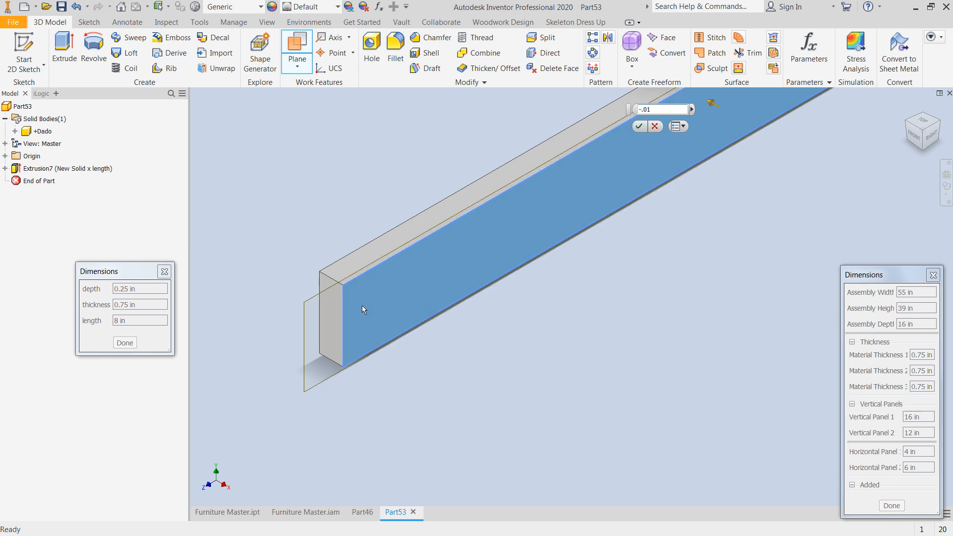
pyautogui.press('Return')
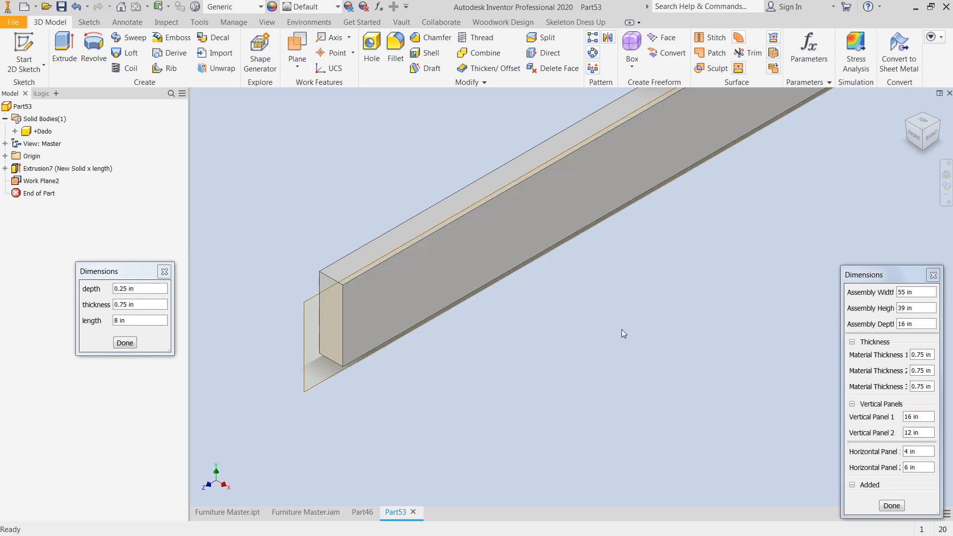
# - Check the work plane's offset from the front, and start a sketch on the long side face opposite it
pyautogui.click(914, 136)
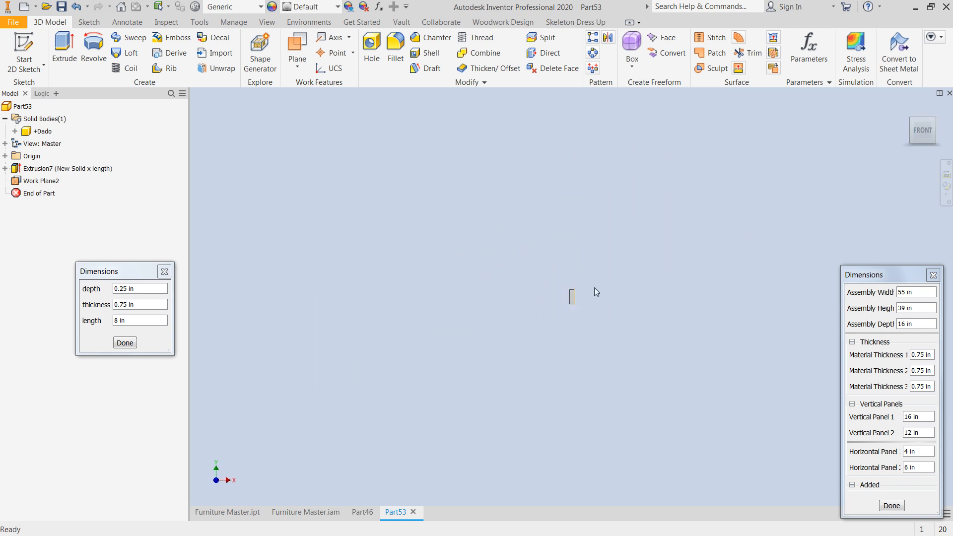
pyautogui.scroll(-10, 572, 296)
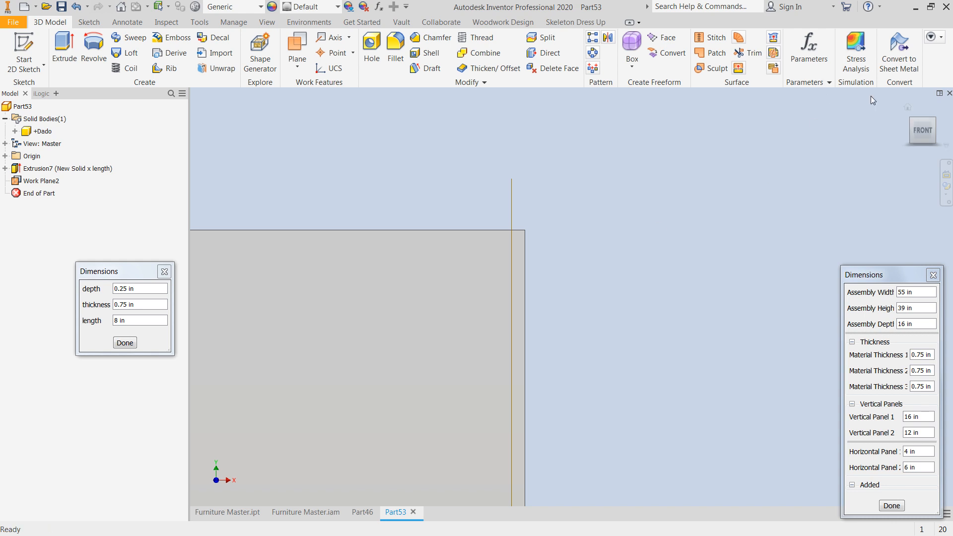
pyautogui.click(908, 107)
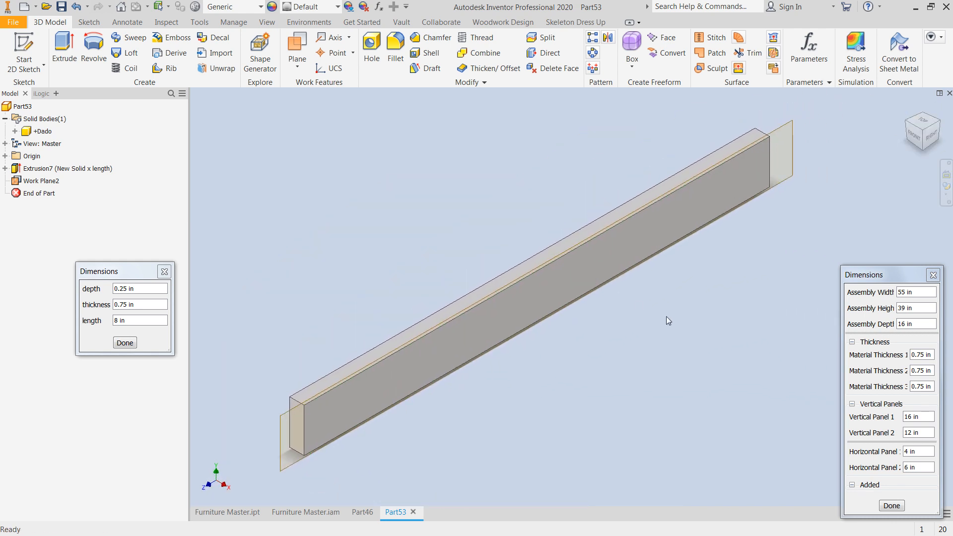
pyautogui.press('F4')
pyautogui.moveTo(556, 309); pyautogui.dragTo(759, 337)
pyautogui.press('Escape')
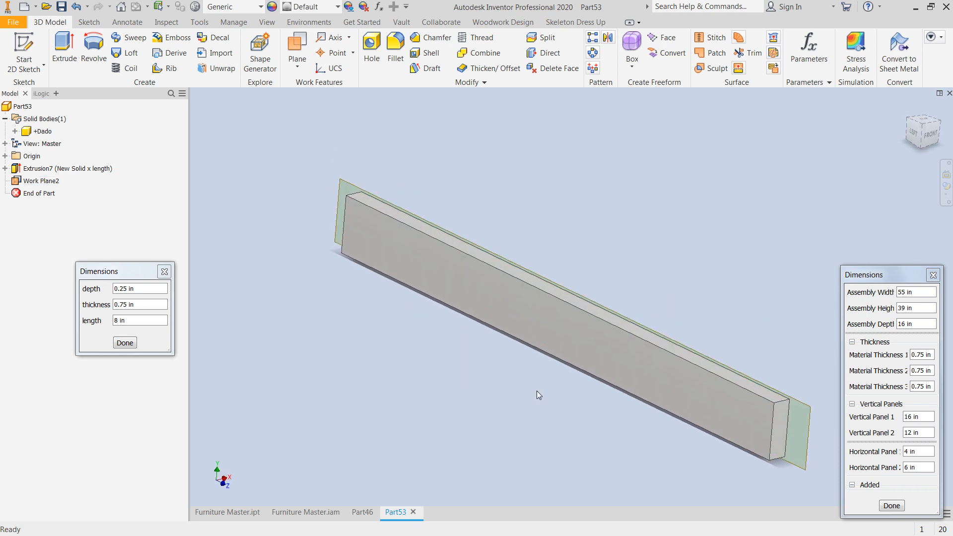
pyautogui.click(524, 317)
pyautogui.click(598, 309)
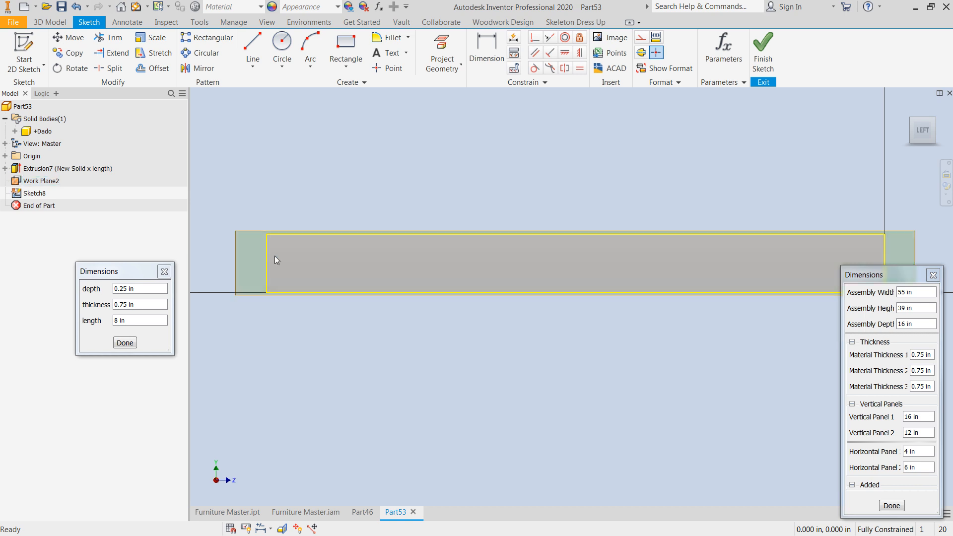
pyautogui.click(163, 70)
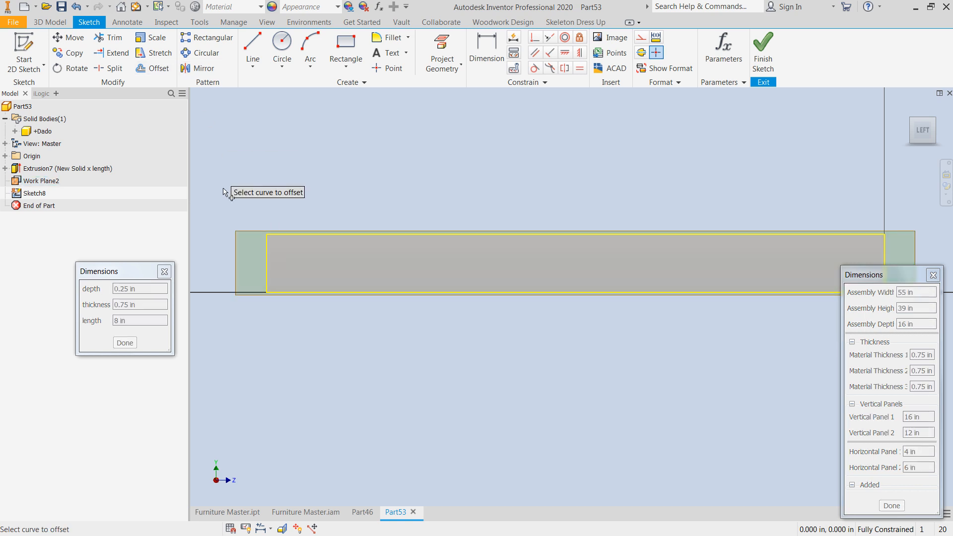
pyautogui.click(281, 234)
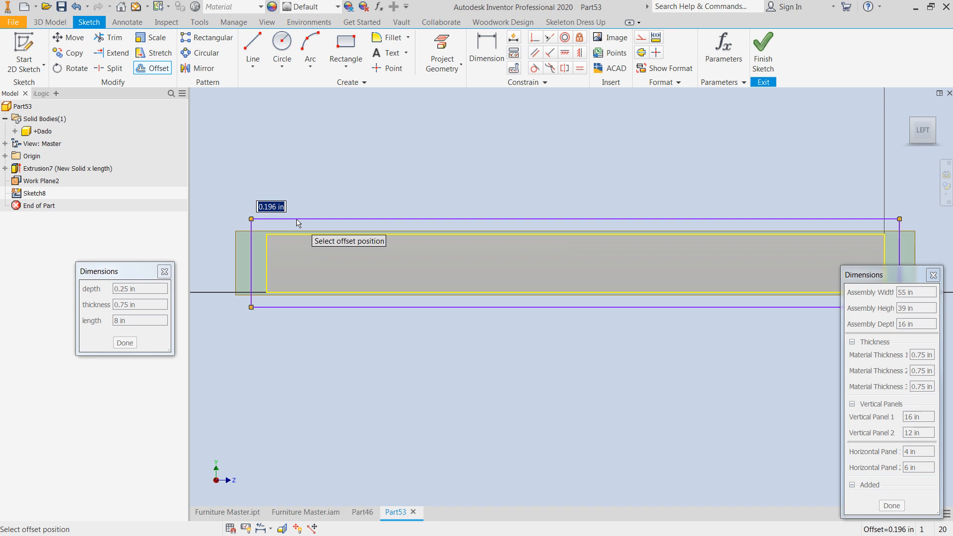
pyautogui.press('Escape')
# - Extrude the long side face's sketch profile up to the offset work plane as a new solid
pyautogui.moveTo(365, 312); pyautogui.dragTo(407, 311, button='middle')
pyautogui.keyDown('shift'); pyautogui.moveTo(512, 326); pyautogui.dragTo(479, 373, button='middle'); pyautogui.keyUp('shift')
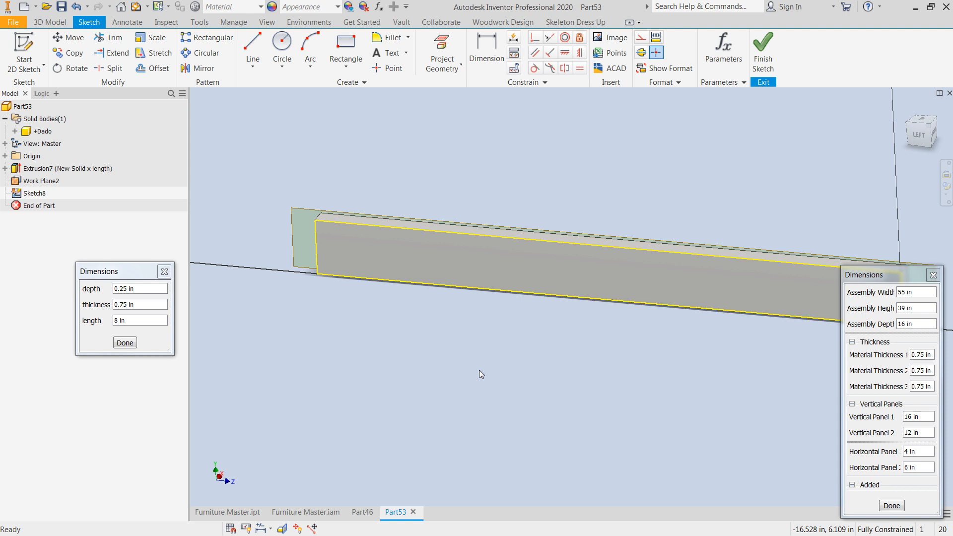
pyautogui.press('e')
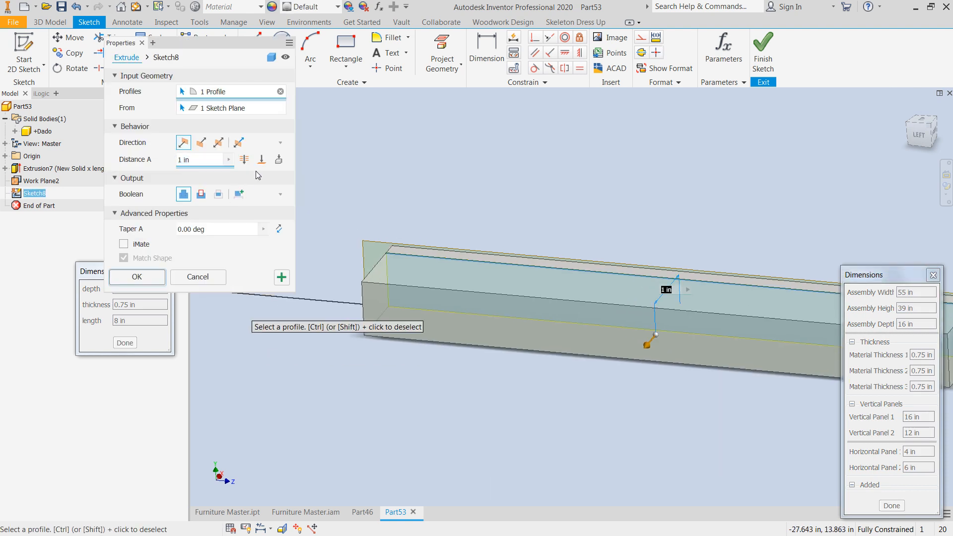
pyautogui.click(261, 159)
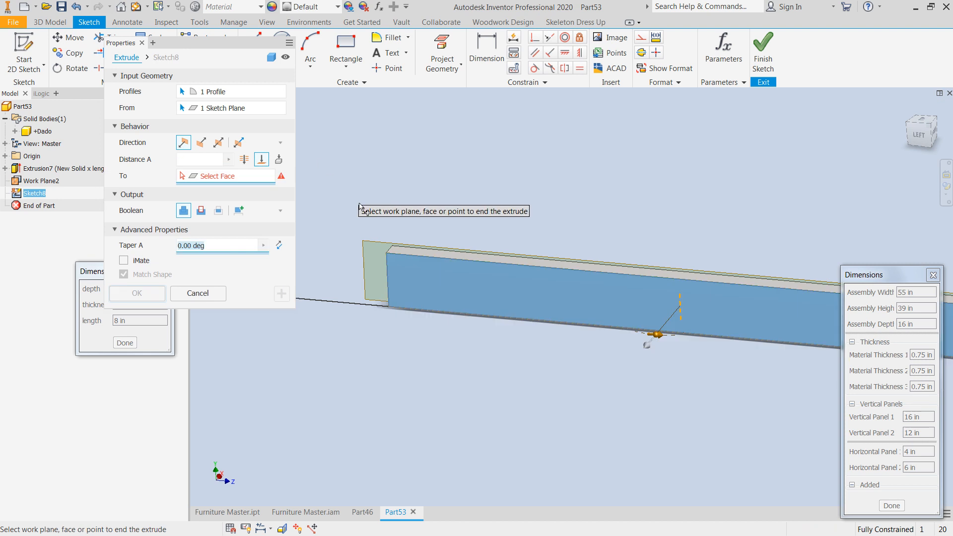
pyautogui.click(383, 242)
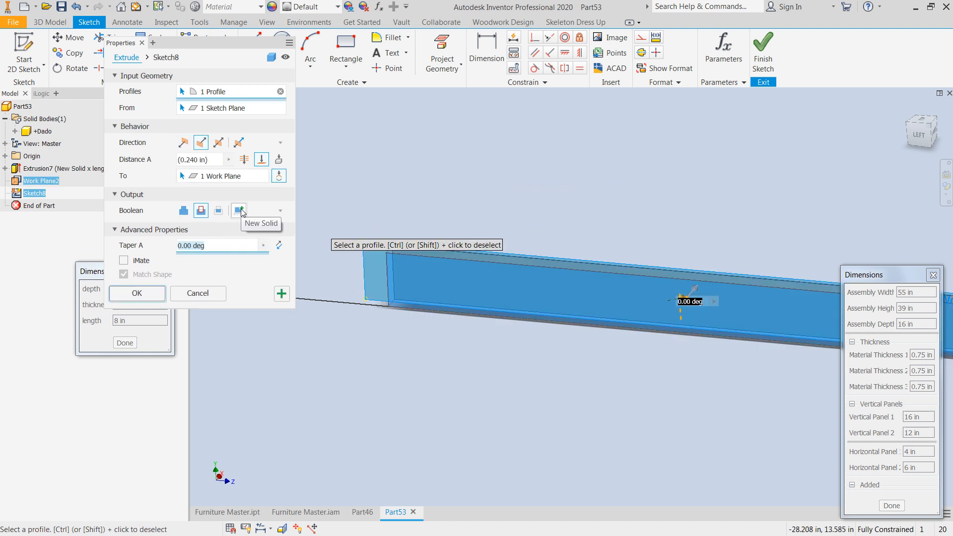
pyautogui.click(240, 211)
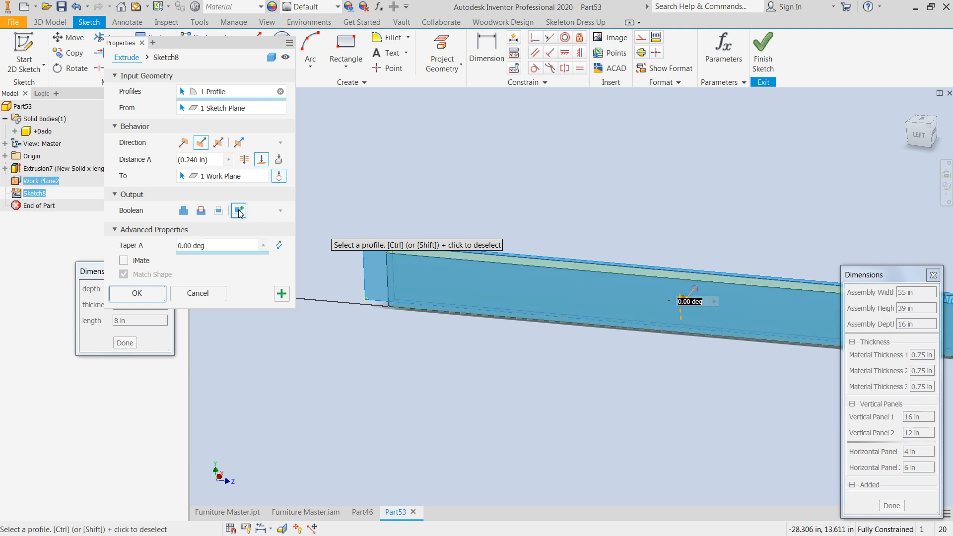
pyautogui.click(144, 296)
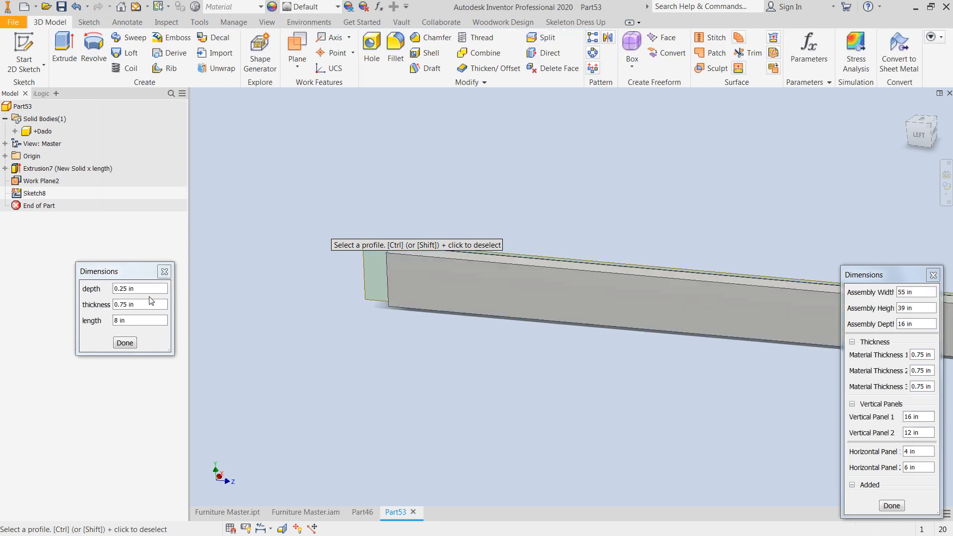
# - Rename the newly extruded solid body -cut
pyautogui.scroll(-5, 502, 260)
pyautogui.scroll(5, 501, 260)
pyautogui.moveTo(478, 269); pyautogui.dragTo(371, 205, button='middle')
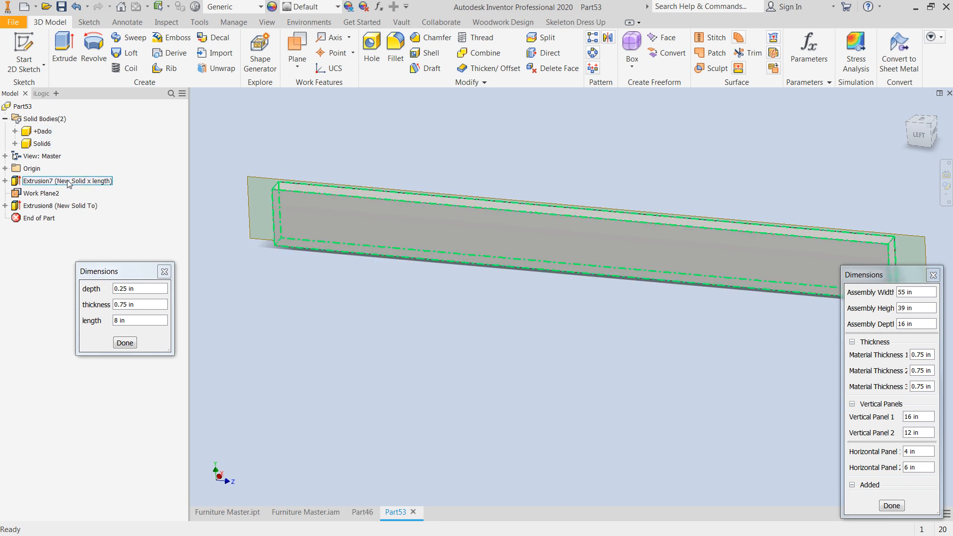
pyautogui.rightClick(46, 144)
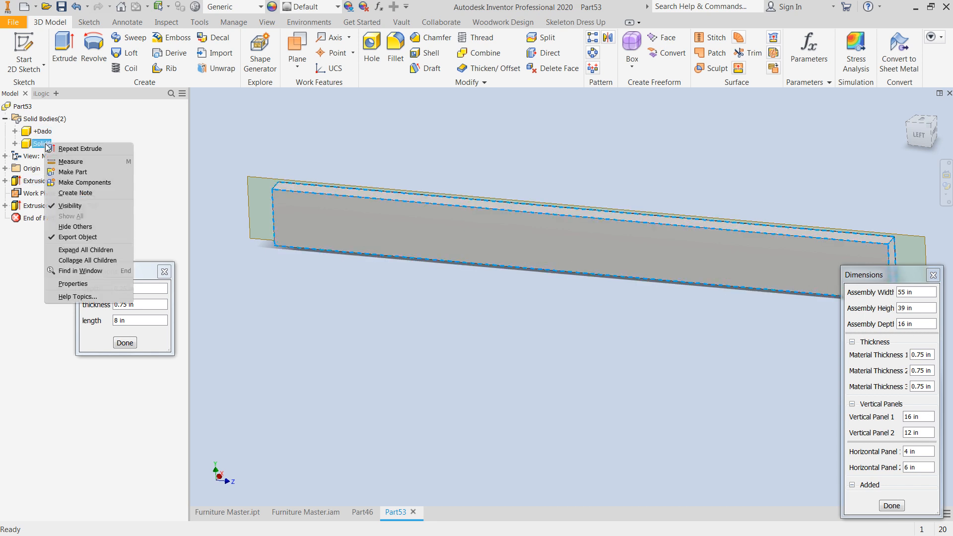
pyautogui.click(72, 285)
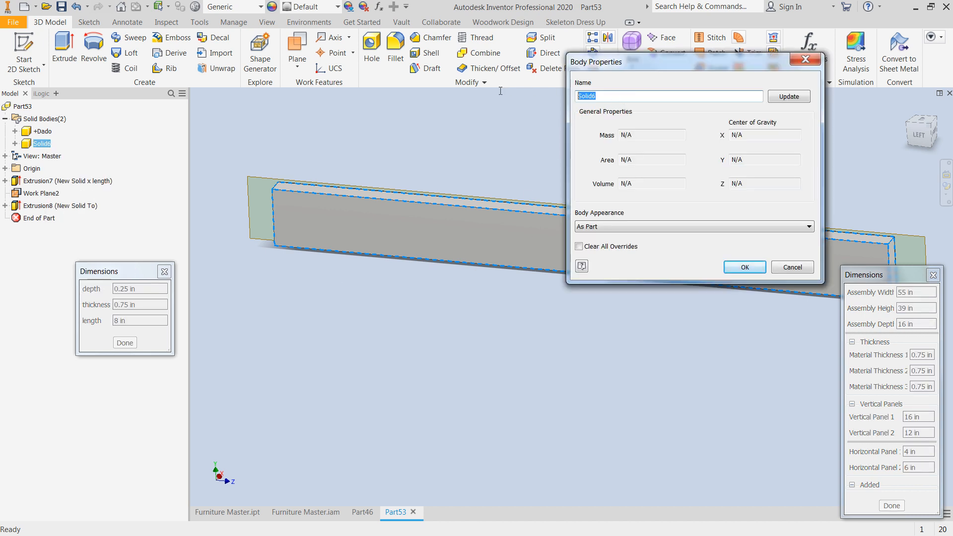
pyautogui.write('-cu')
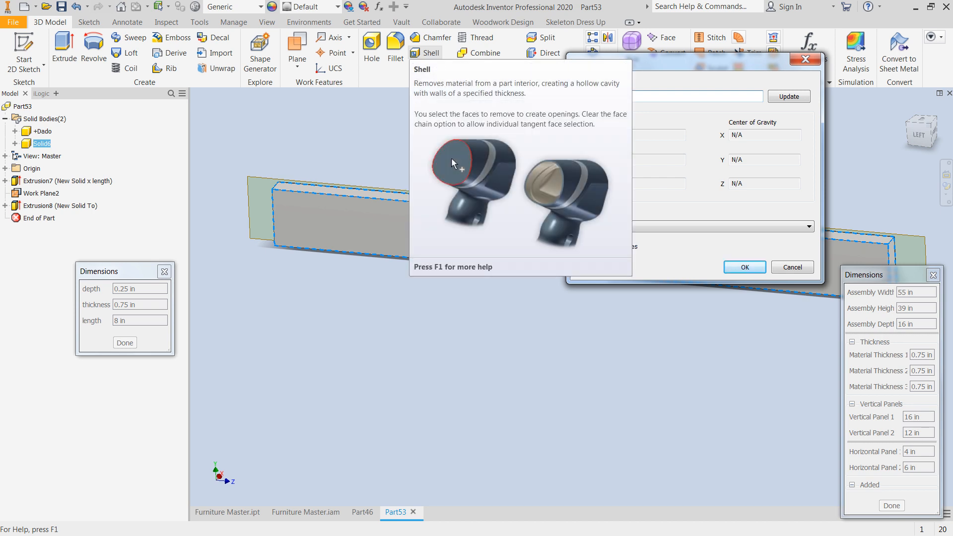
pyautogui.press('Return')
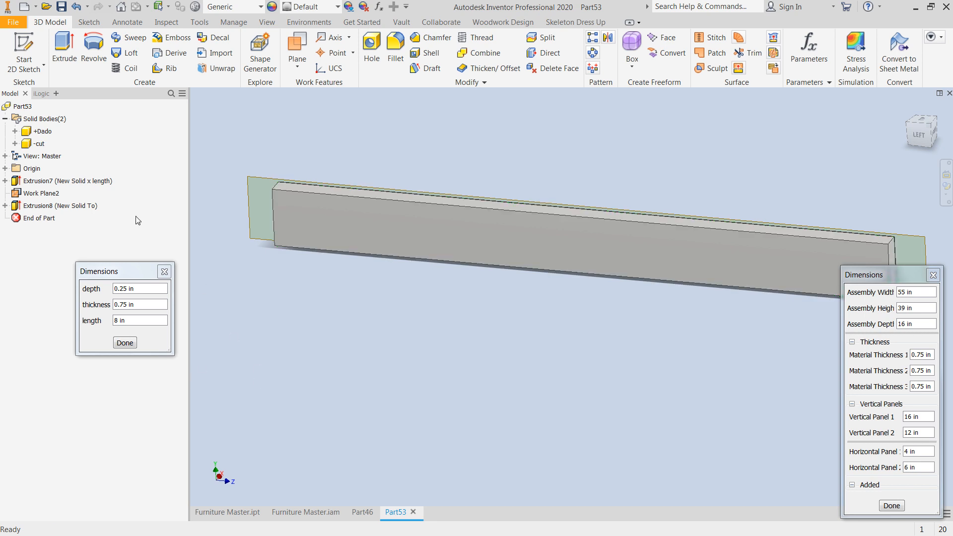
# - Save a copy of the part as the template sample101.ipt and close Part53
pyautogui.scroll(2, 321, 289)
pyautogui.scroll(-1, 321, 290)
pyautogui.moveTo(318, 309); pyautogui.dragTo(293, 311, button='middle')
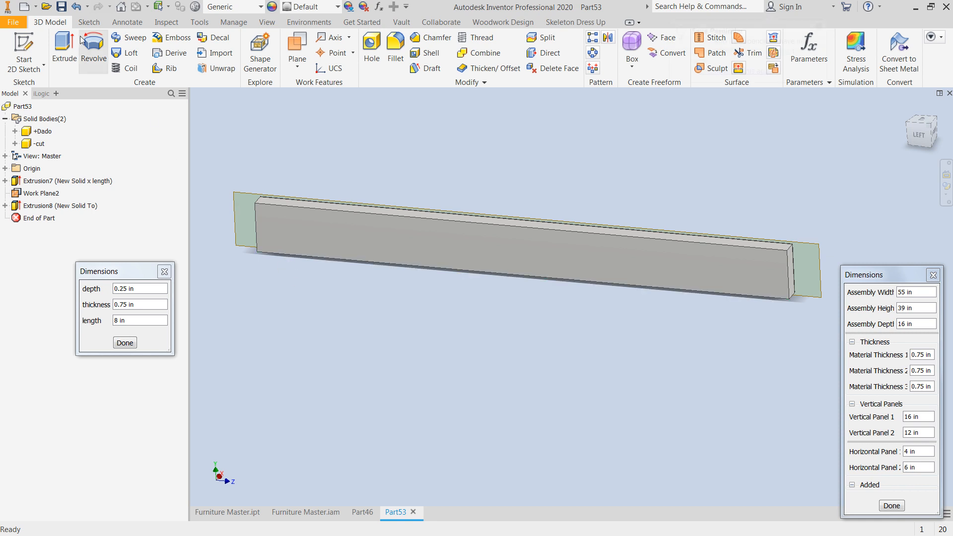
pyautogui.click(12, 22)
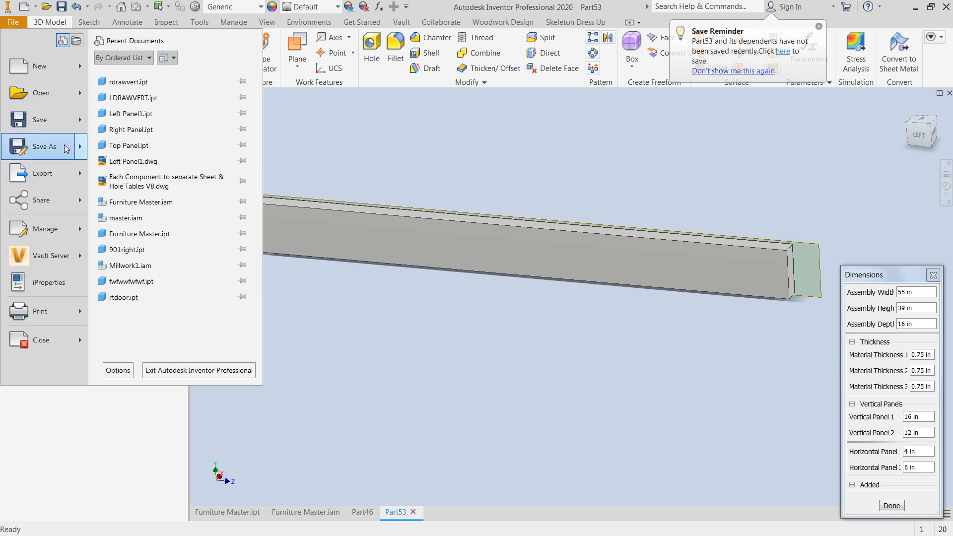
pyautogui.moveTo(78, 150)
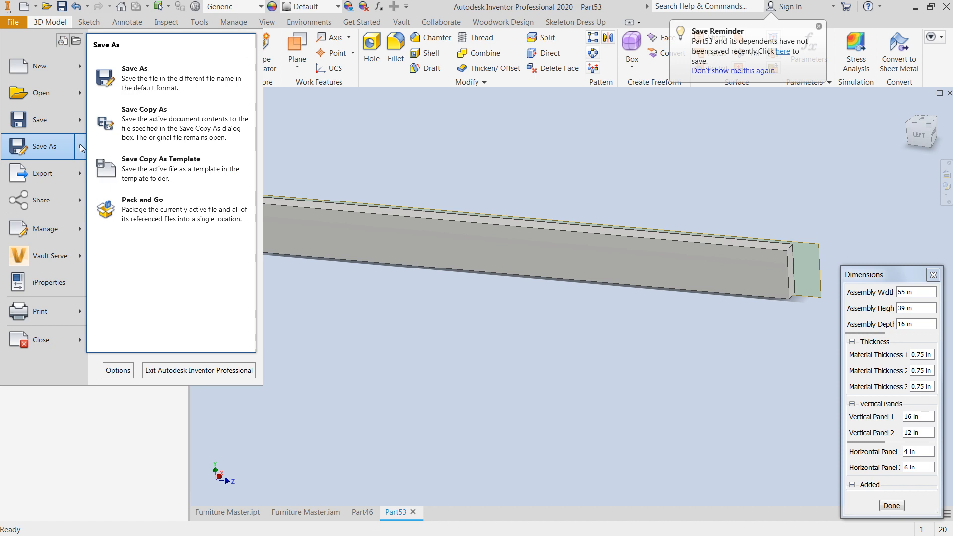
pyautogui.click(133, 169)
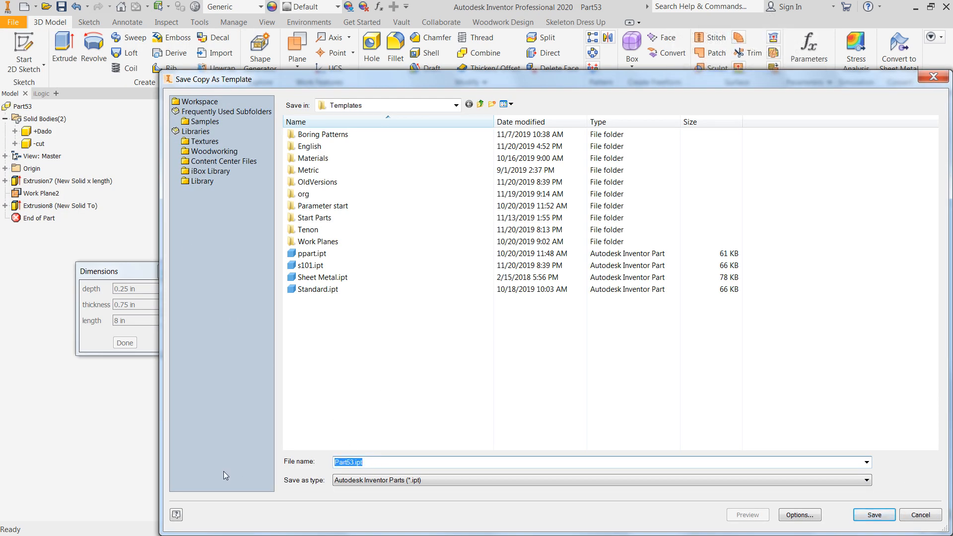
pyautogui.write('samp')
pyautogui.click(874, 514)
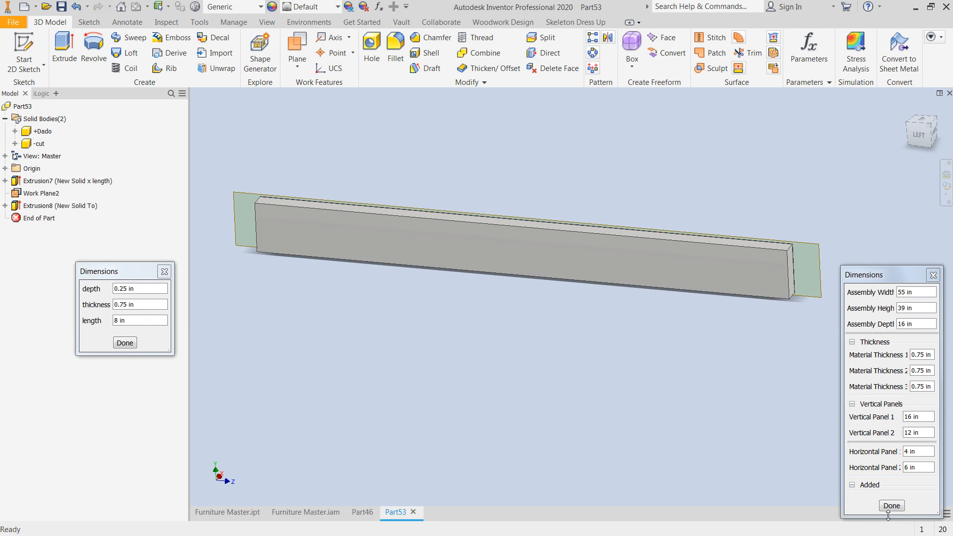
pyautogui.click(950, 94)
pyautogui.click(462, 297)
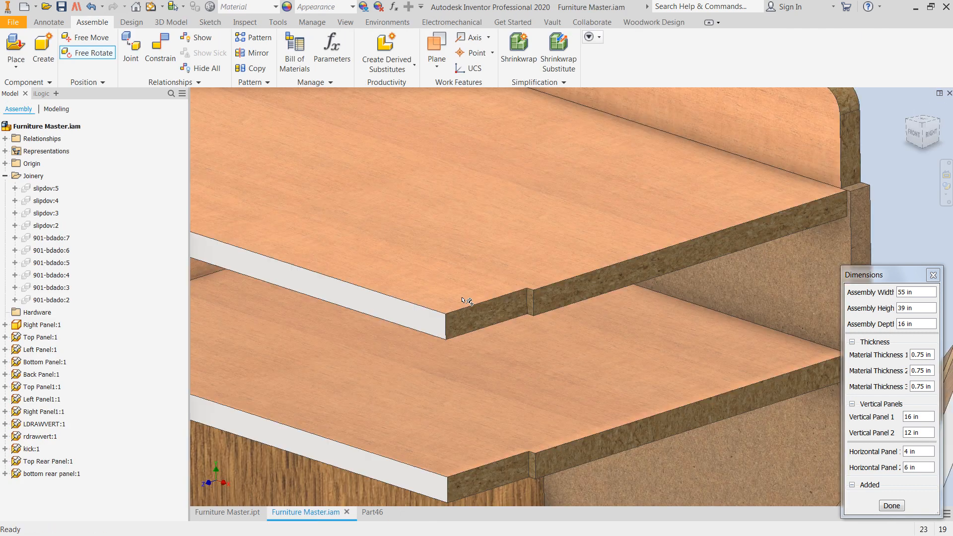
# - Hide the right side panel in the Furniture Master assembly to expose the shelf ends
pyautogui.scroll(6, 504, 290)
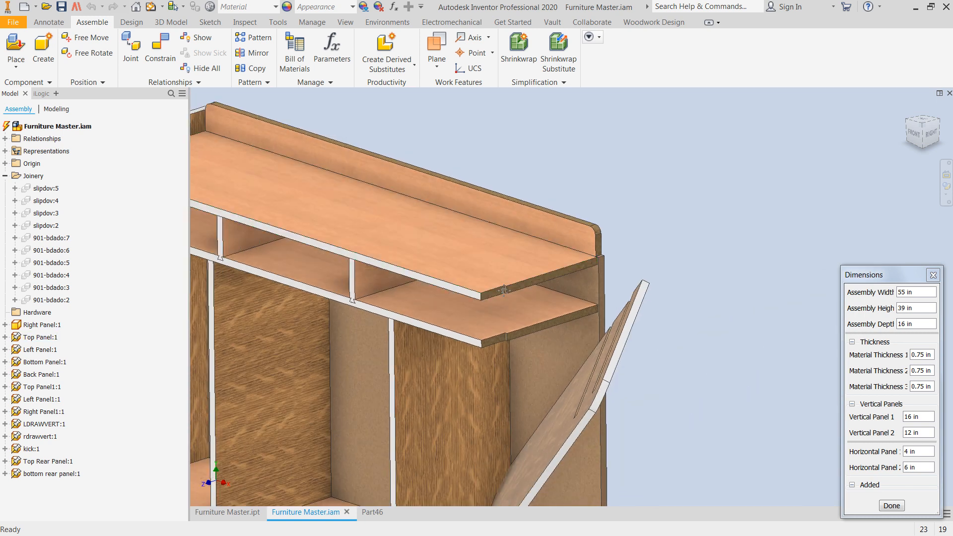
pyautogui.scroll(3, 504, 290)
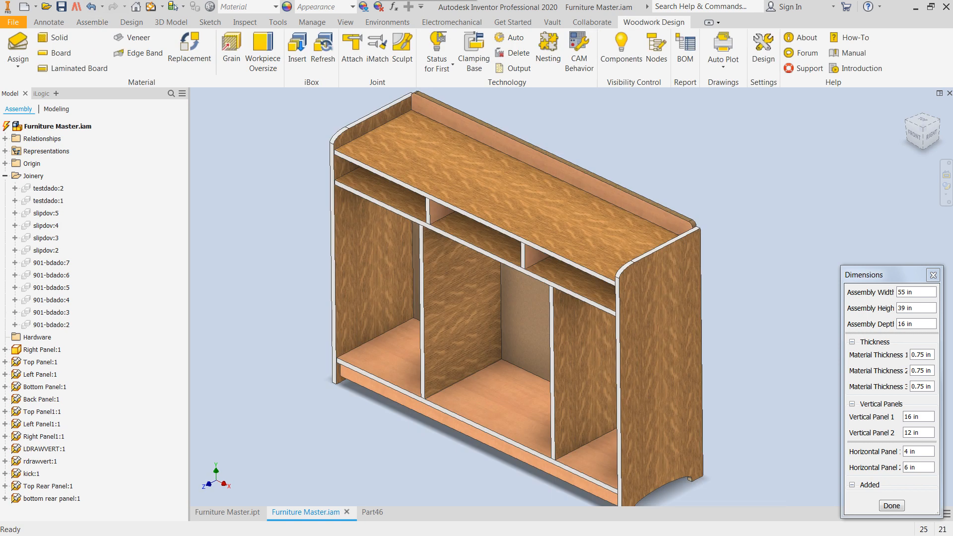
pyautogui.moveTo(779, 264); pyautogui.dragTo(747, 257, button='middle')
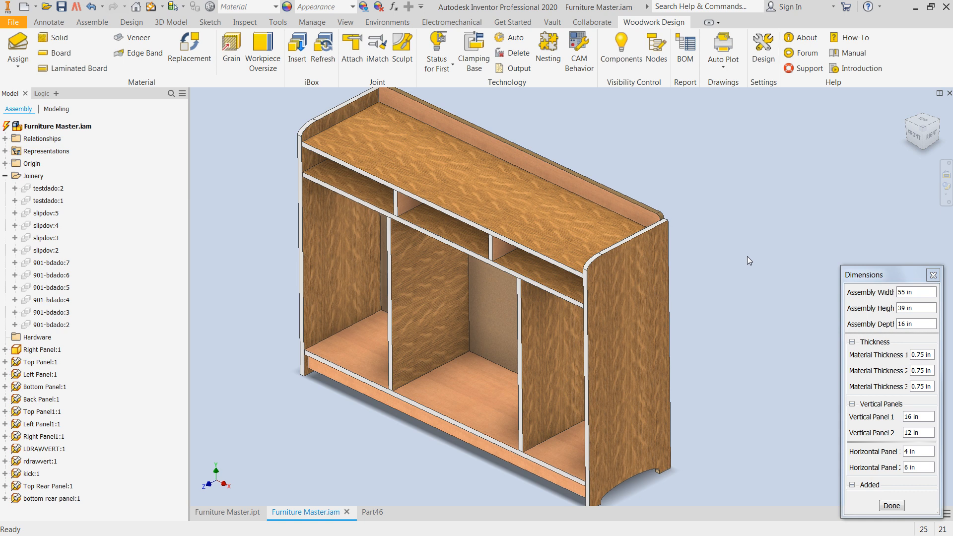
pyautogui.rightClick(638, 285)
pyautogui.click(662, 194)
pyautogui.scroll(5, 692, 272)
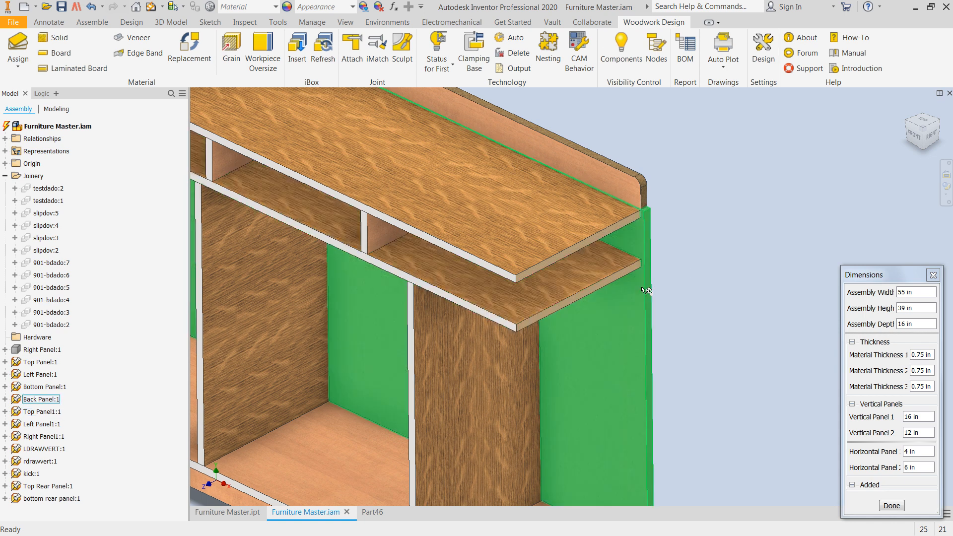
pyautogui.scroll(-3, 695, 265)
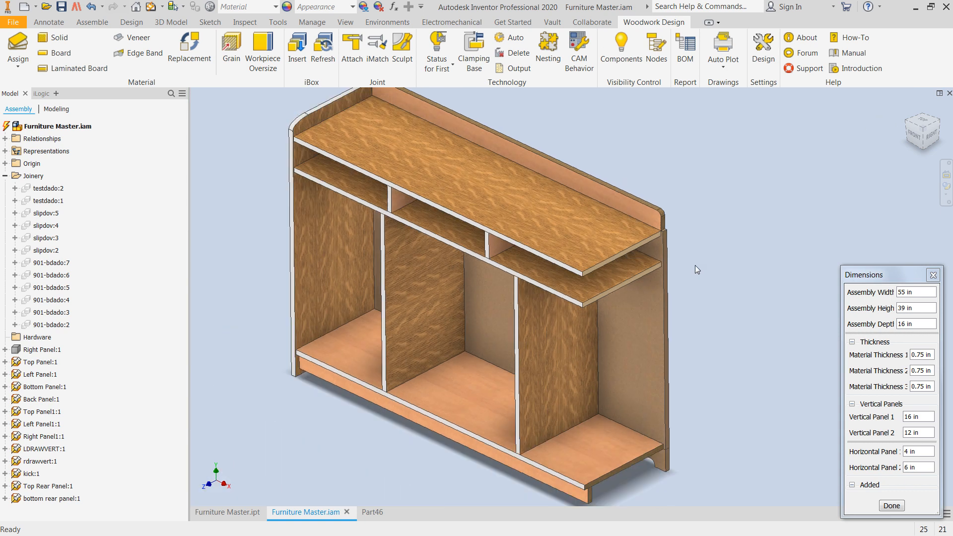
pyautogui.scroll(2, 696, 267)
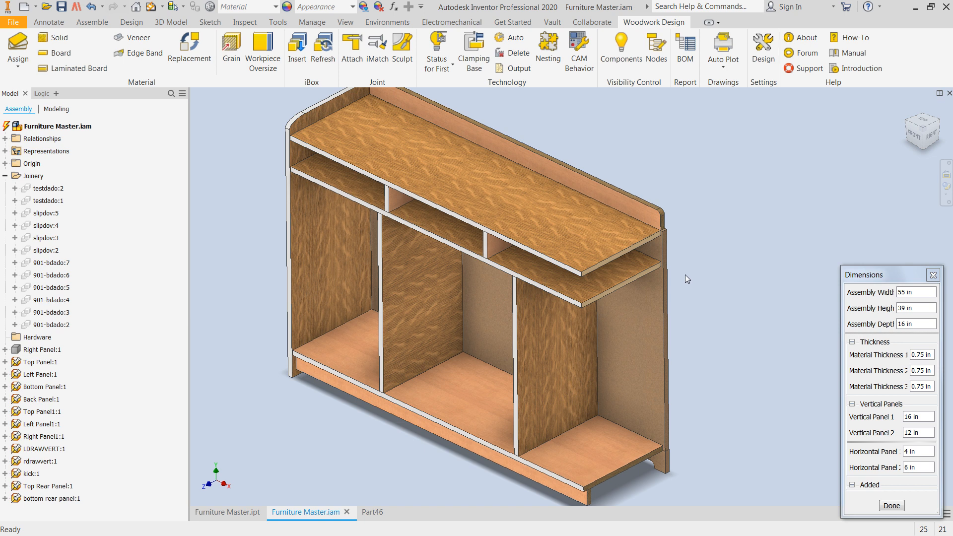
# - Create an in-place component named thru dado from the sample101.ipt template with Phantom BOM structure, placed in empty space beside the cabinet
pyautogui.click(82, 24)
pyautogui.click(52, 48)
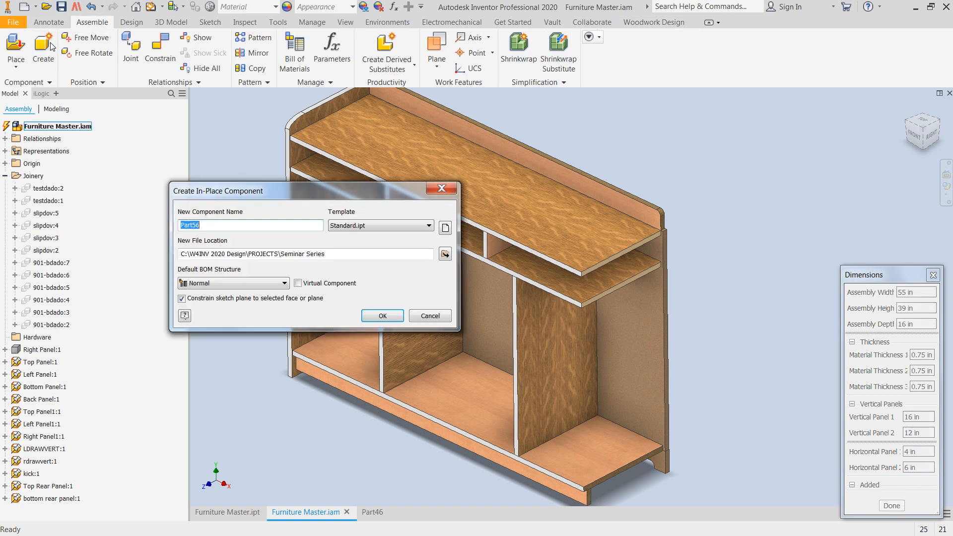
pyautogui.click(445, 229)
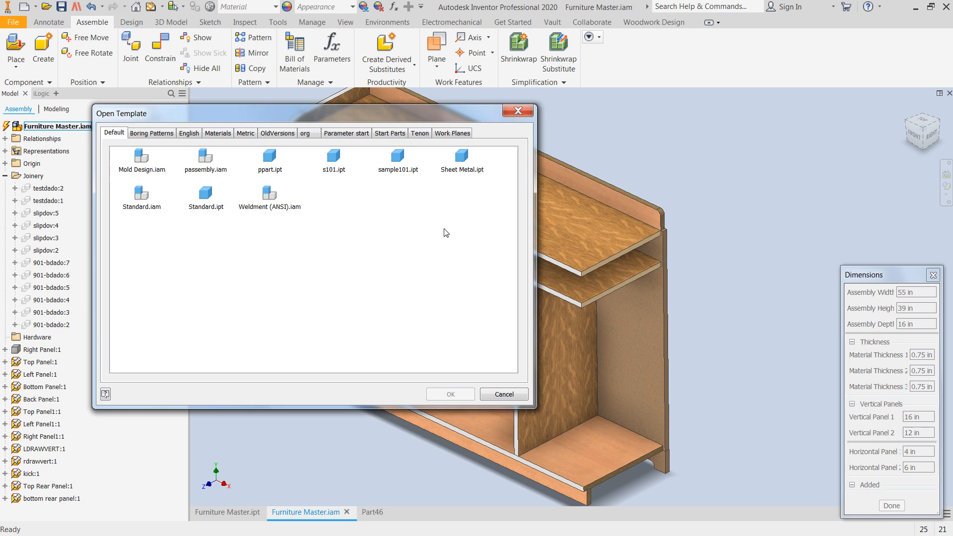
pyautogui.doubleClick(396, 159)
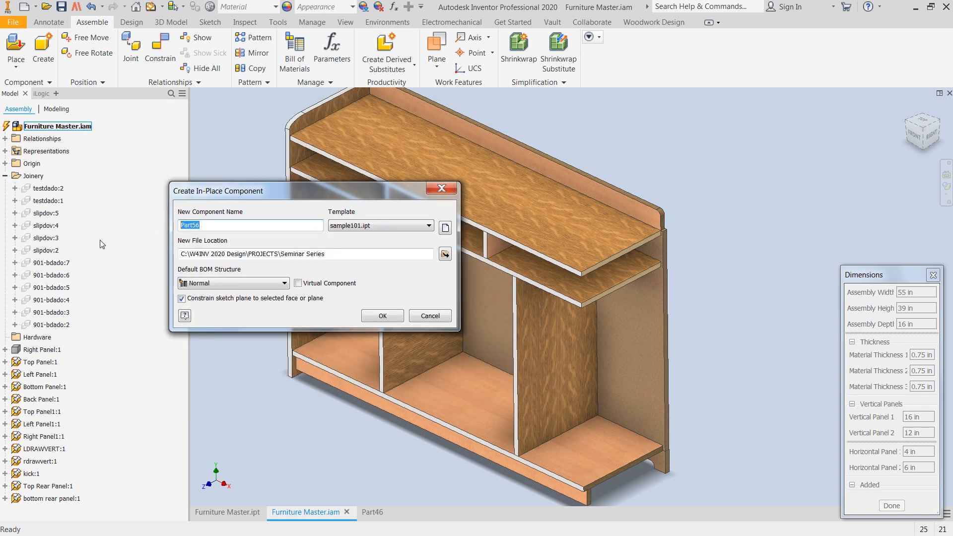
pyautogui.write('thru dado')
pyautogui.click(222, 282)
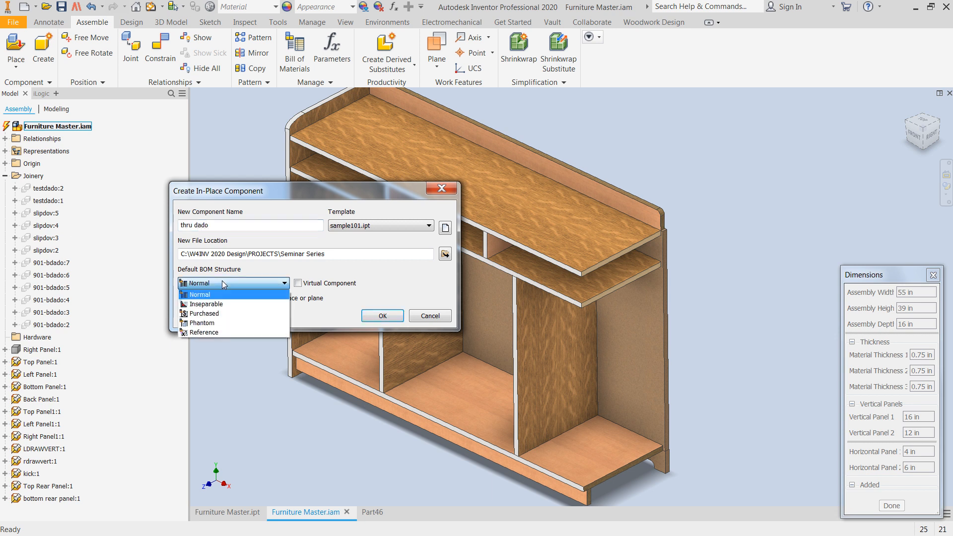
pyautogui.click(207, 322)
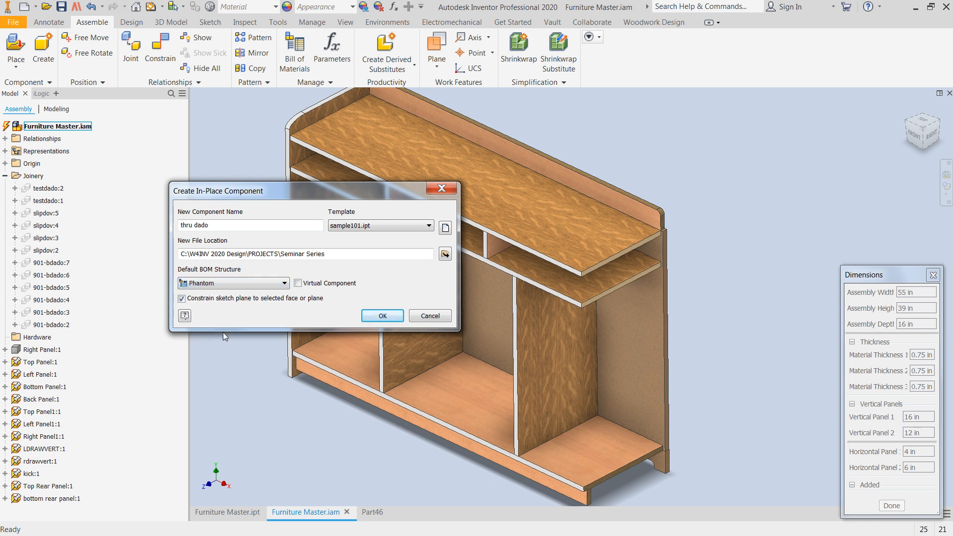
pyautogui.click(383, 315)
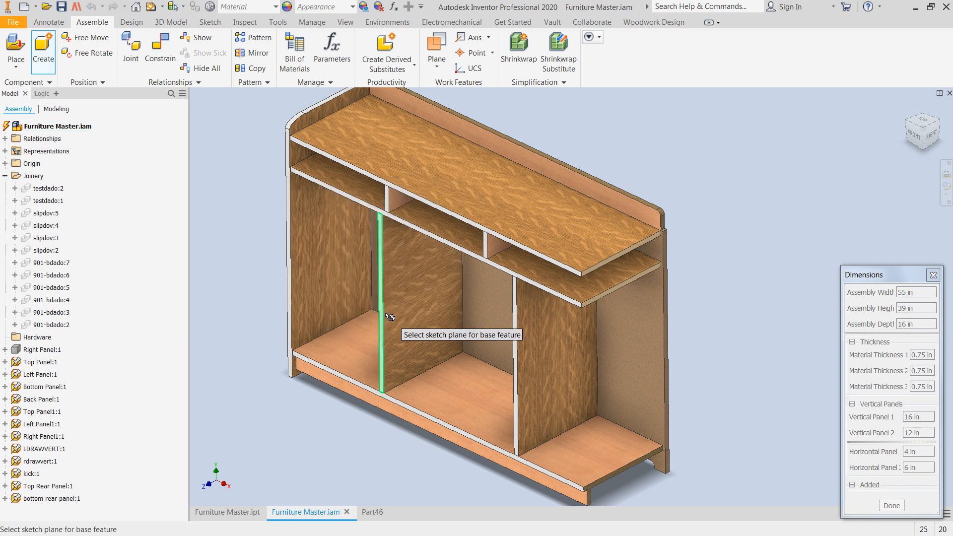
pyautogui.click(770, 243)
# - Return to the assembly and mate the dado's work plane to the end face of the lower shelf
pyautogui.scroll(5, 779, 258)
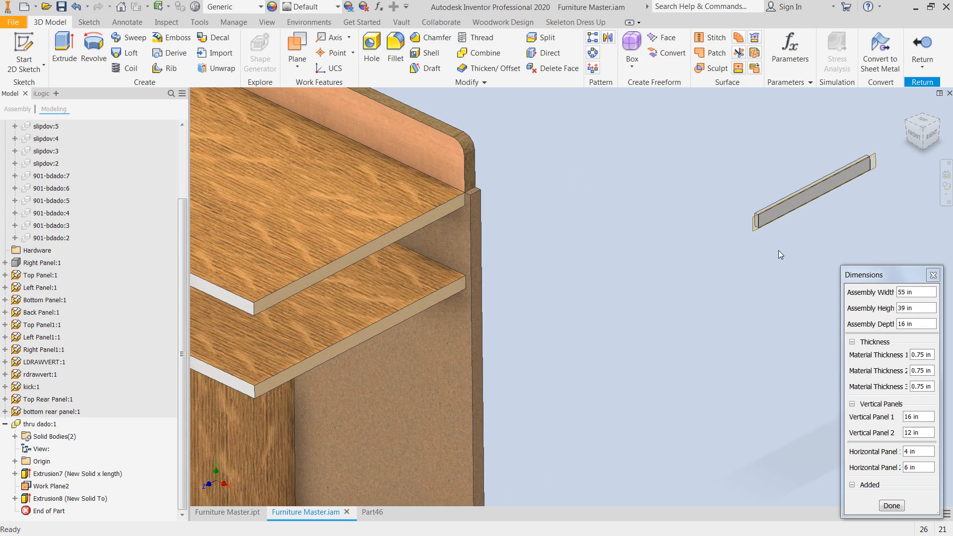
pyautogui.press('c')
pyautogui.click(927, 39)
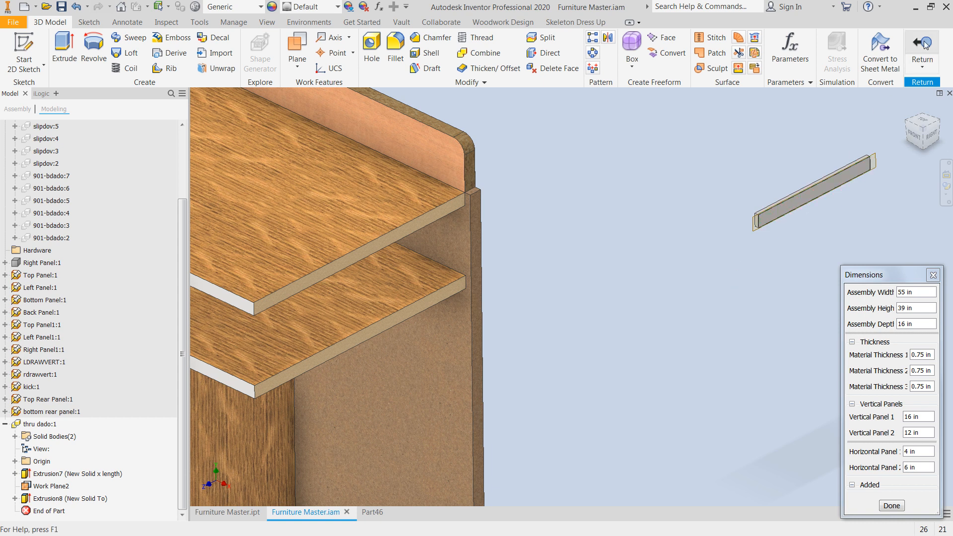
pyautogui.press('c')
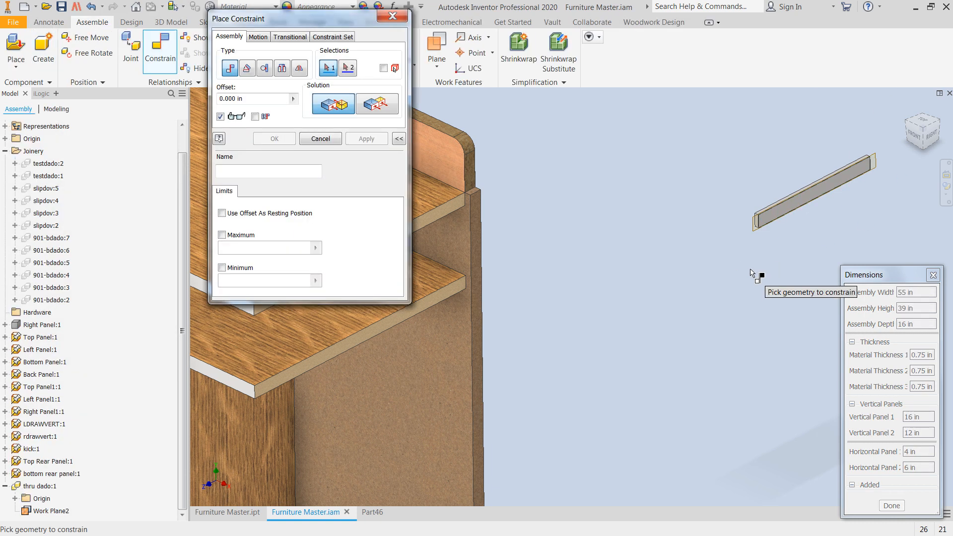
pyautogui.click(760, 230)
pyautogui.scroll(-5, 559, 324)
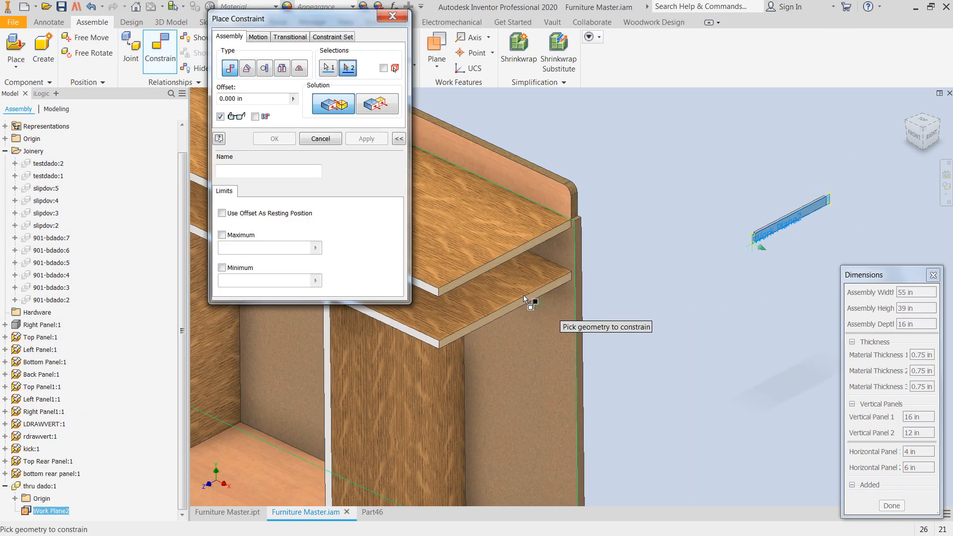
pyautogui.click(485, 244)
pyautogui.click(368, 141)
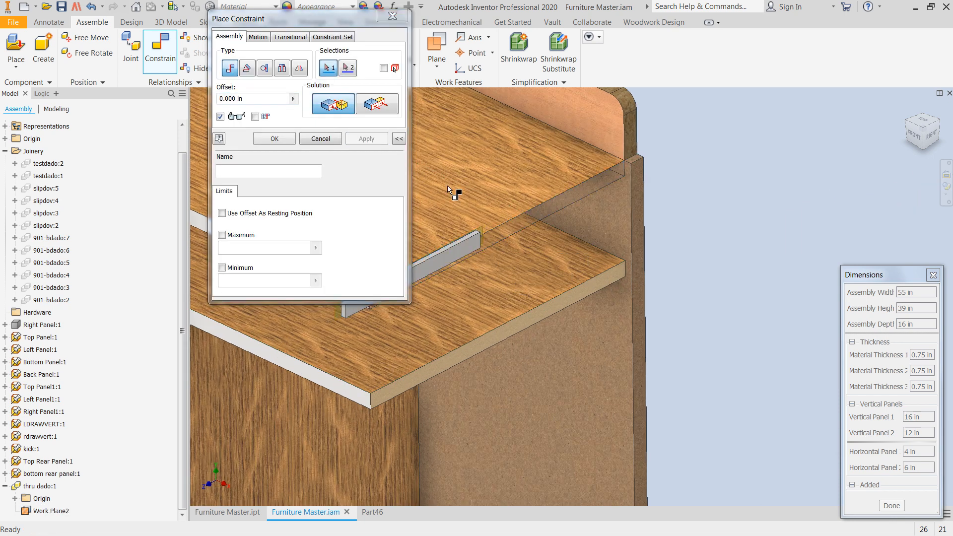
# - Apply a flush constraint with zero offset between the dado's upper face and the lower shelf's upper surface
pyautogui.moveTo(602, 251); pyautogui.dragTo(732, 234, button='middle')
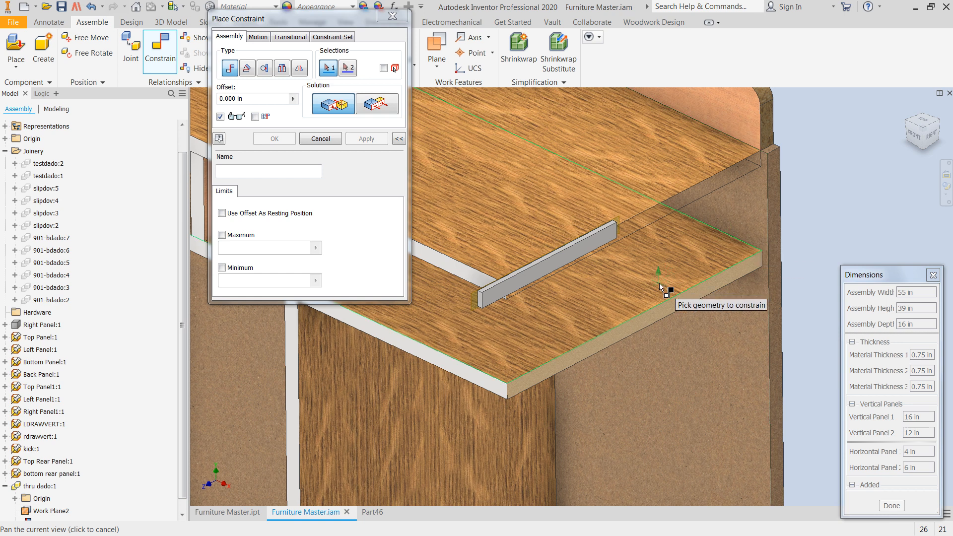
pyautogui.scroll(-5, 556, 271)
pyautogui.click(544, 256)
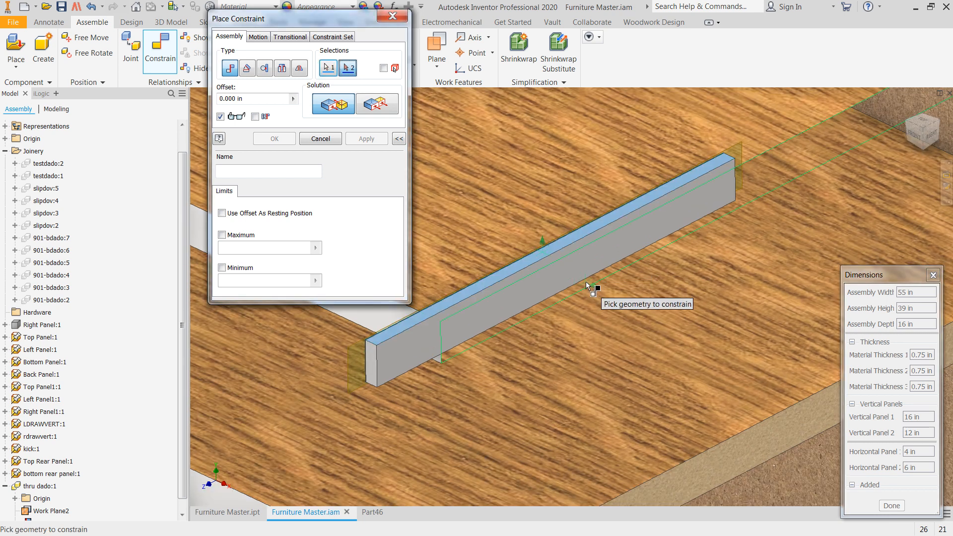
pyautogui.scroll(5, 583, 280)
pyautogui.click(375, 106)
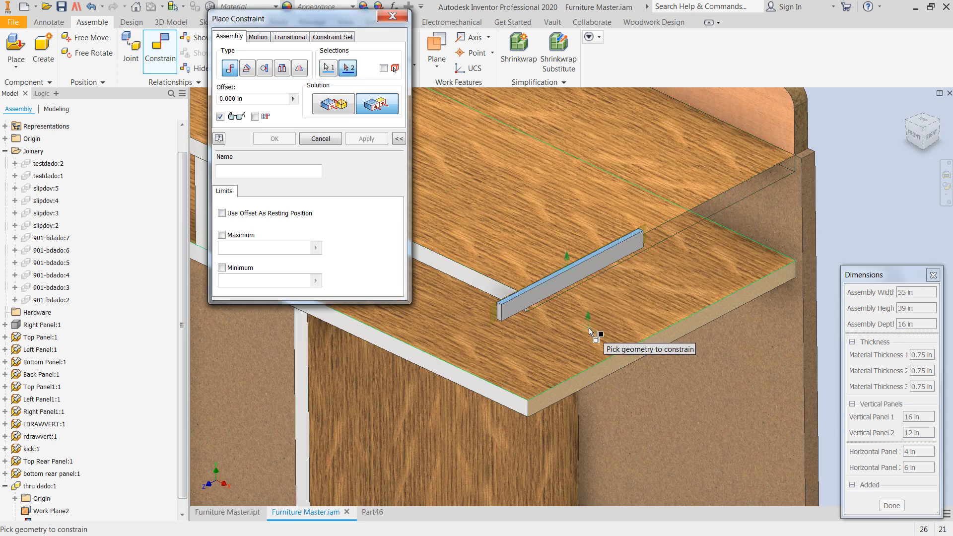
pyautogui.click(603, 340)
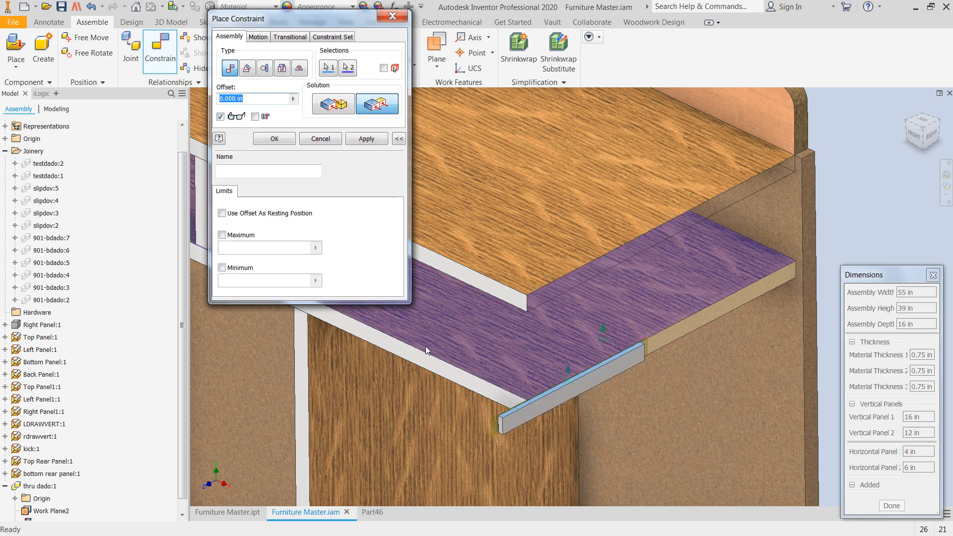
pyautogui.click(367, 139)
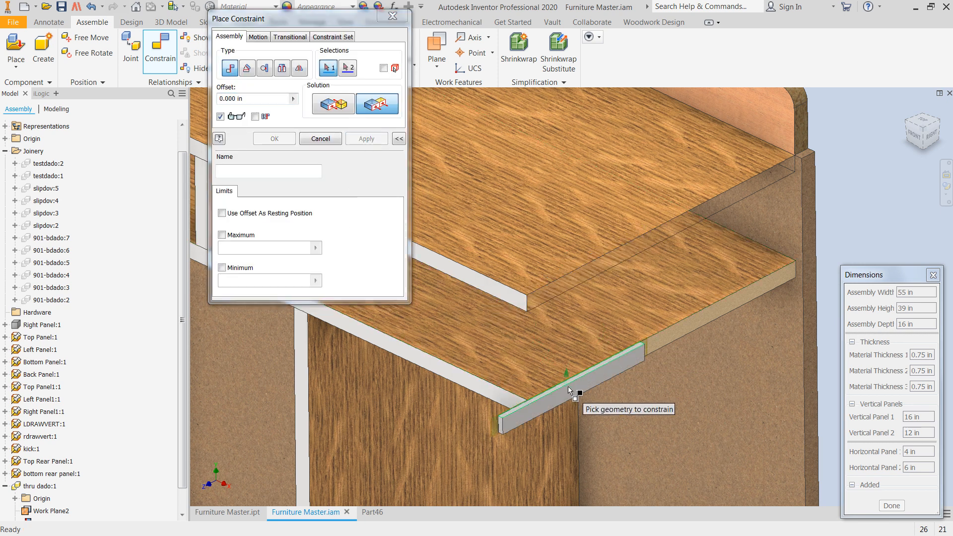
# - Finish constraining and slide the dado back along the lower shelf's end, away from its front corner
pyautogui.scroll(-2, 497, 430)
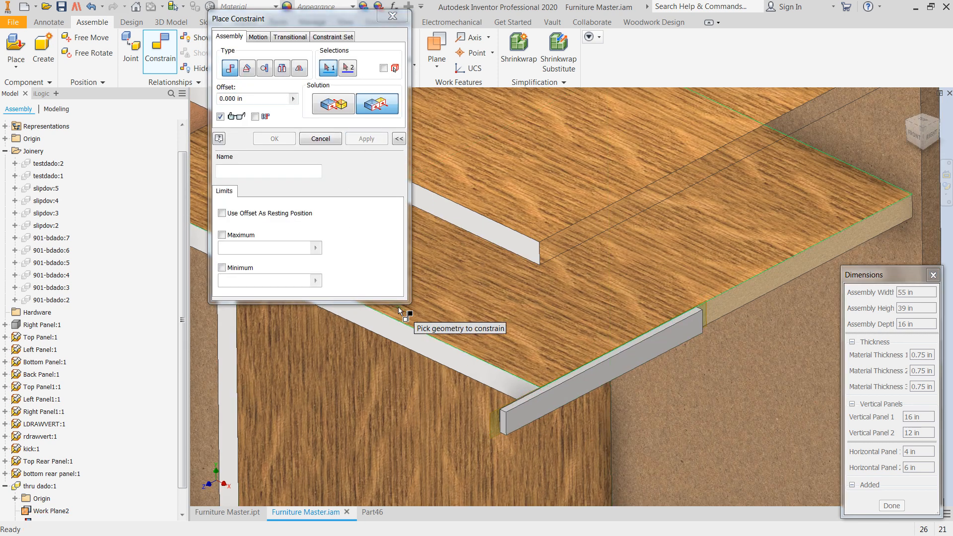
pyautogui.press('Escape')
pyautogui.moveTo(582, 394); pyautogui.dragTo(719, 330)
pyautogui.scroll(-2, 676, 380)
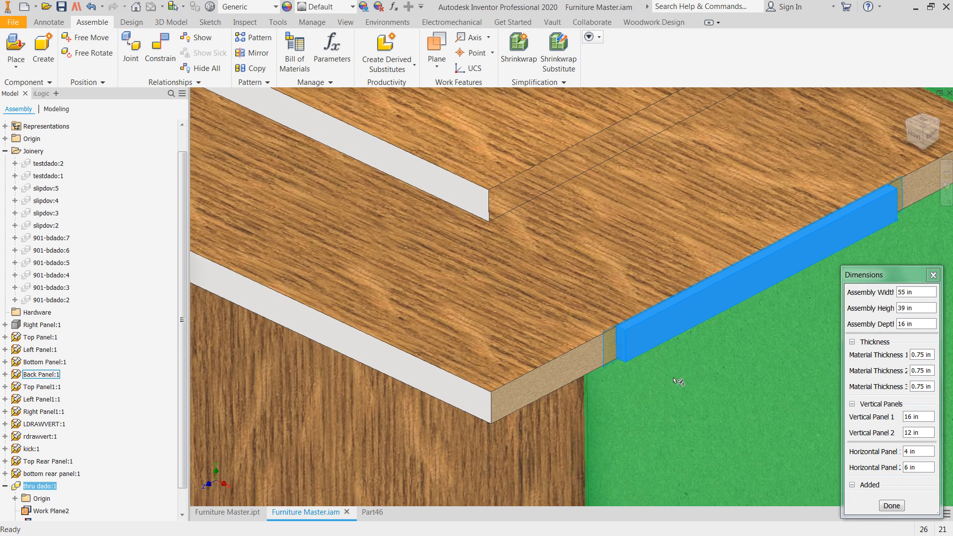
# - Constrain the dado's front end flush with the lower shelf's front edge at an offset of 5 in
pyautogui.press('c')
pyautogui.scroll(-3, 628, 360)
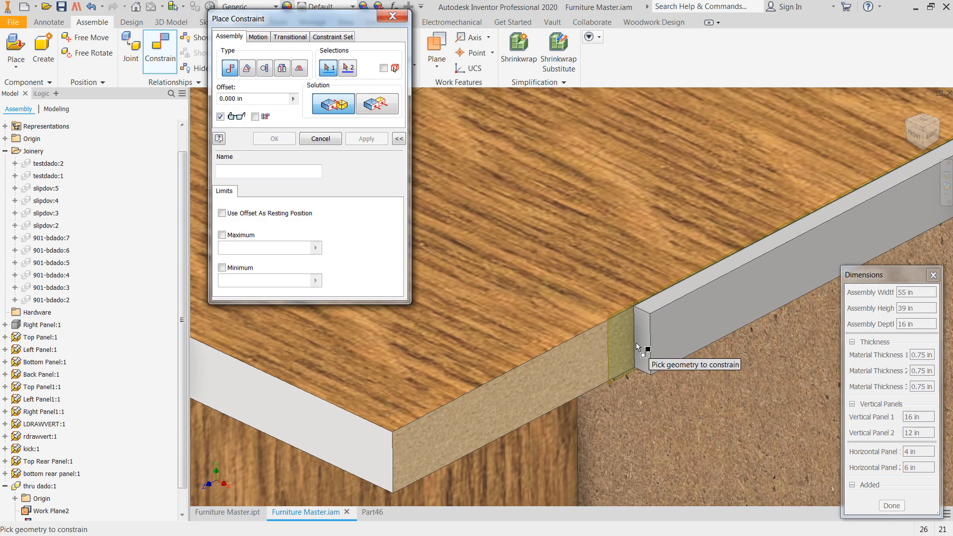
pyautogui.click(644, 340)
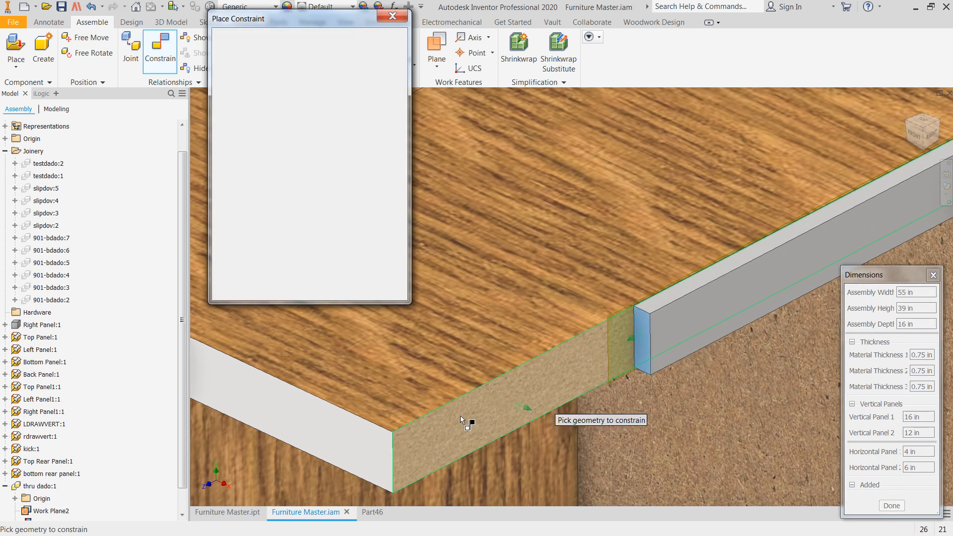
pyautogui.click(369, 445)
pyautogui.click(378, 106)
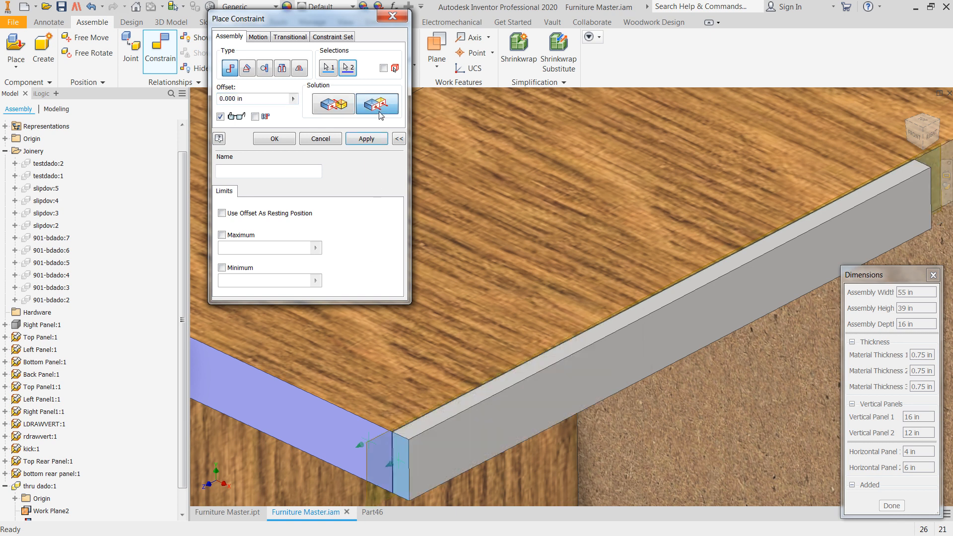
pyautogui.moveTo(246, 98); pyautogui.dragTo(170, 93)
pyautogui.write('5')
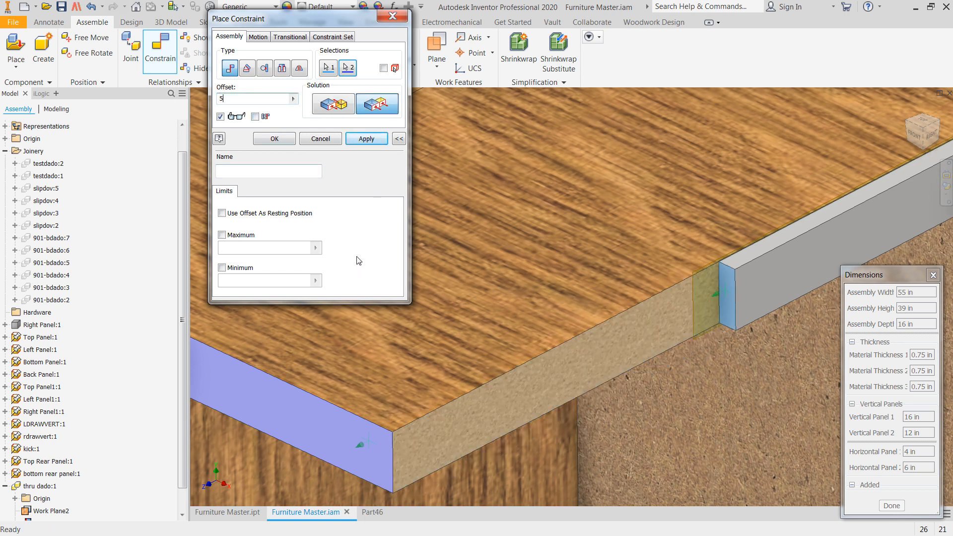
pyautogui.click(286, 144)
pyautogui.scroll(-5, 541, 320)
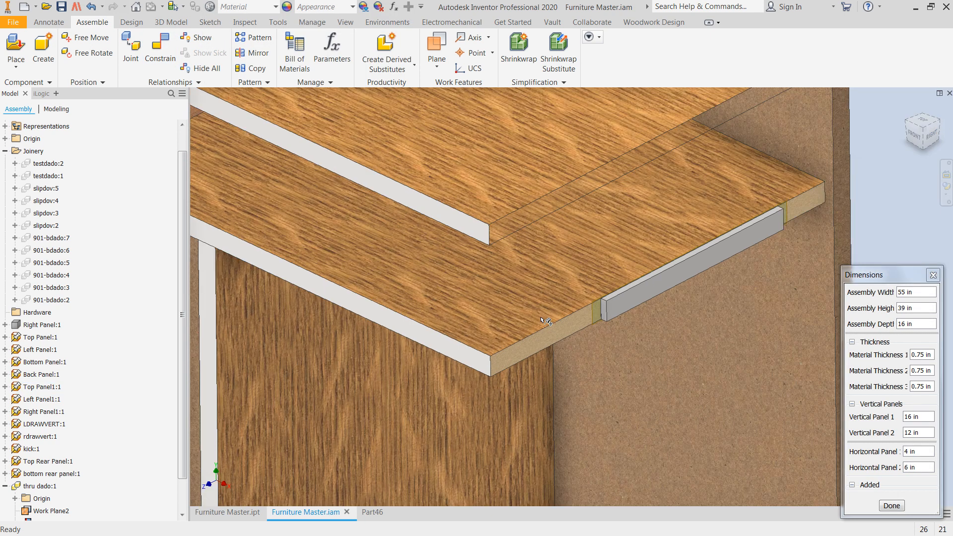
# - Edit the dado in place, set its depth to 1 in in its iLogic Dimensions form, and return to the assembly
pyautogui.scroll(-1, 541, 320)
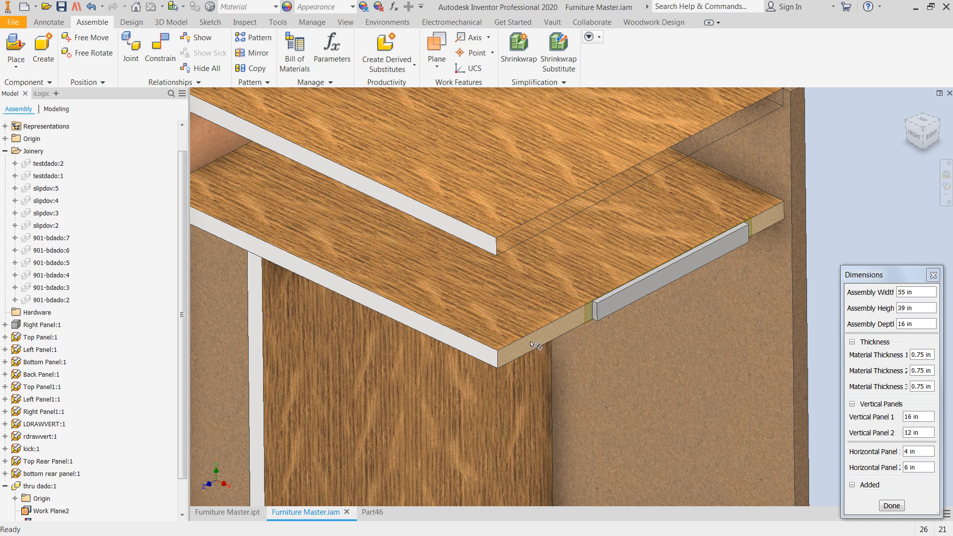
pyautogui.doubleClick(609, 306)
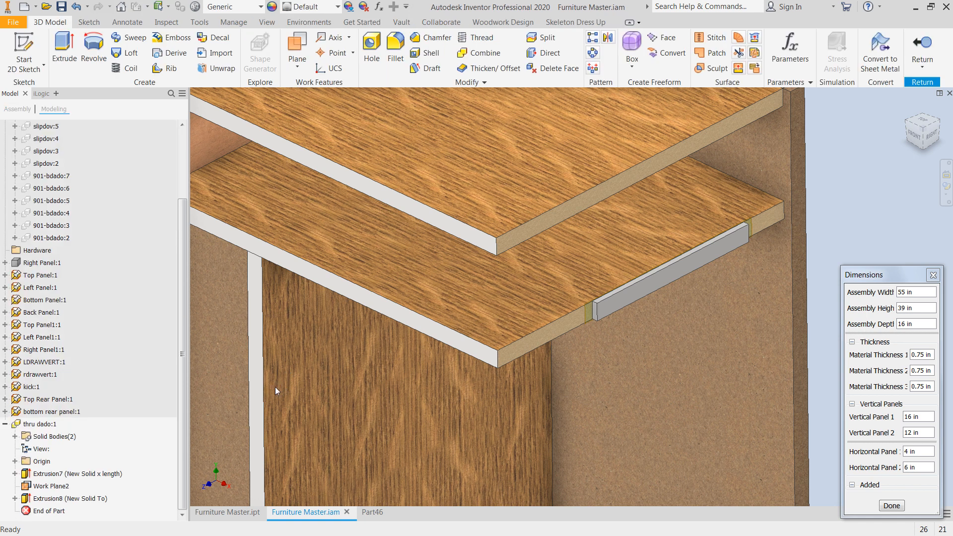
pyautogui.click(43, 97)
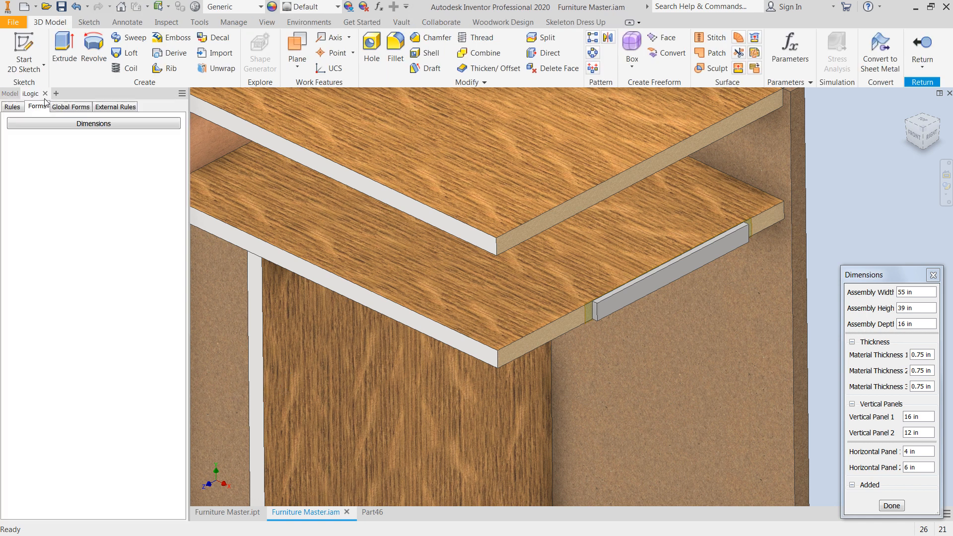
pyautogui.click(61, 122)
pyautogui.moveTo(474, 233); pyautogui.dragTo(316, 241)
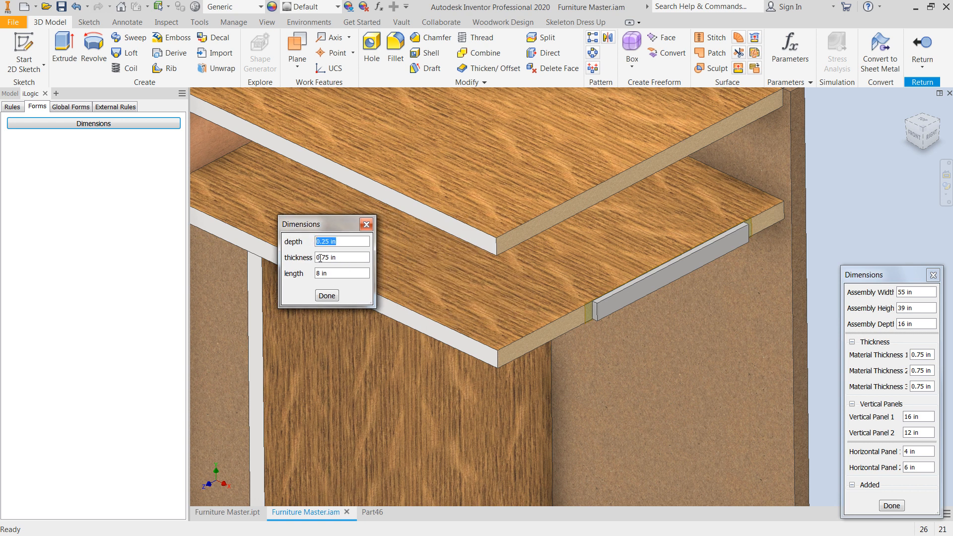
pyautogui.write('1')
pyautogui.click(325, 296)
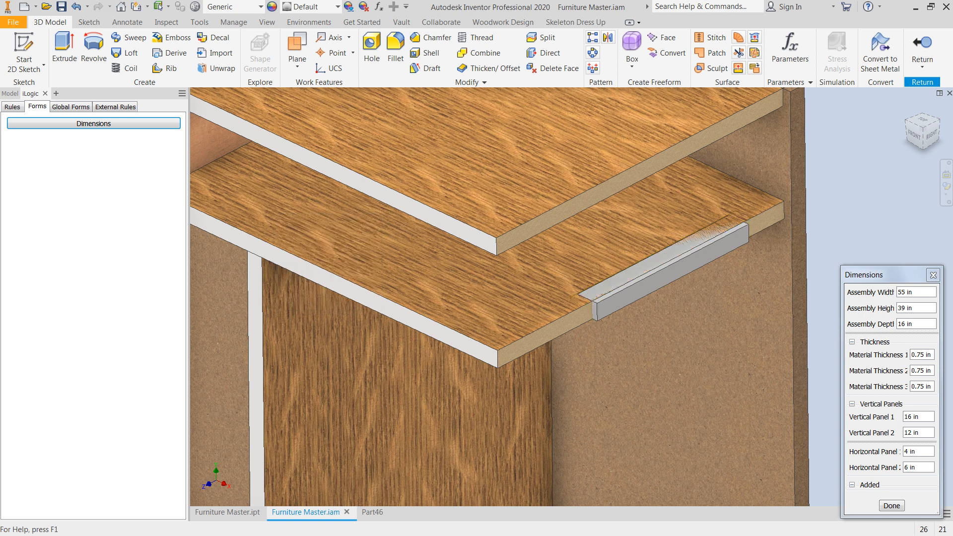
pyautogui.click(922, 43)
pyautogui.click(909, 109)
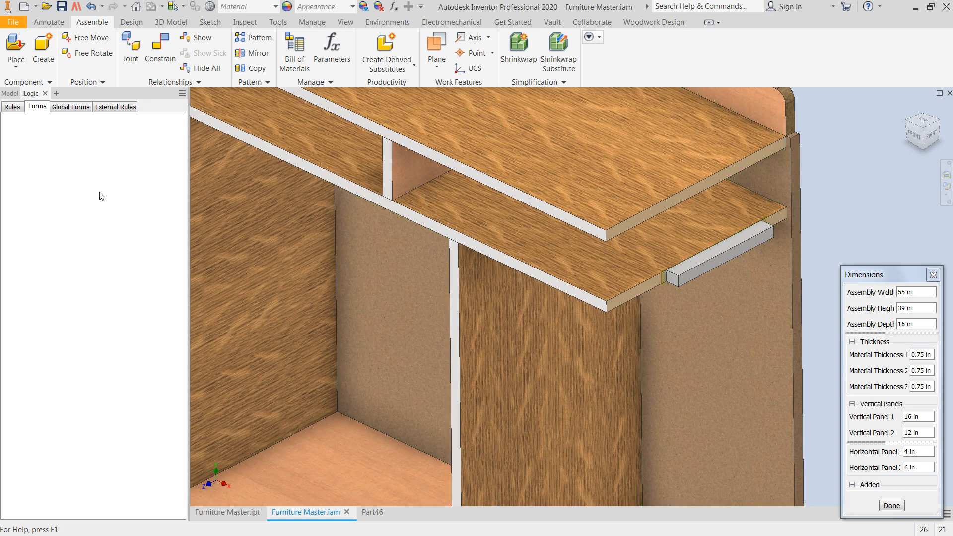
# - Make the hidden right side panel visible again in the assembly
pyautogui.click(10, 93)
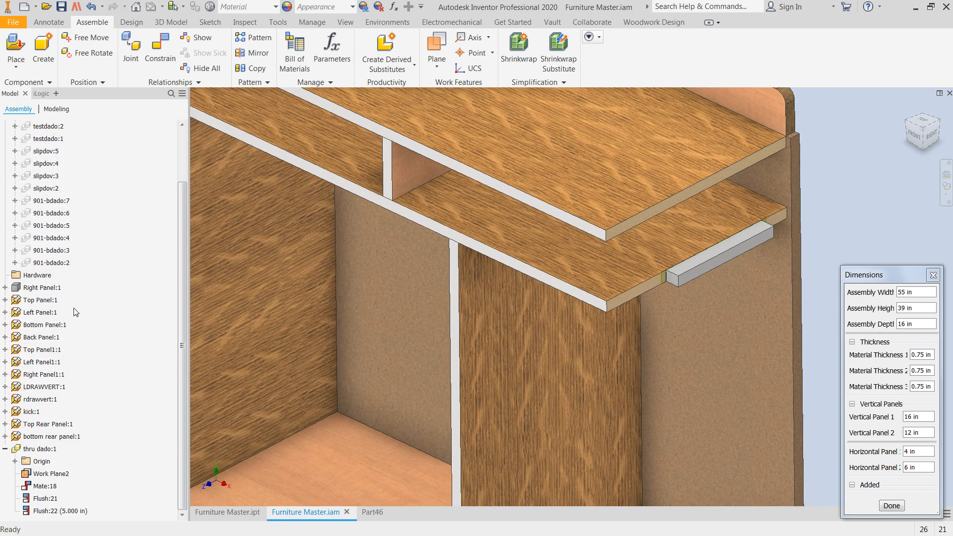
pyautogui.rightClick(50, 290)
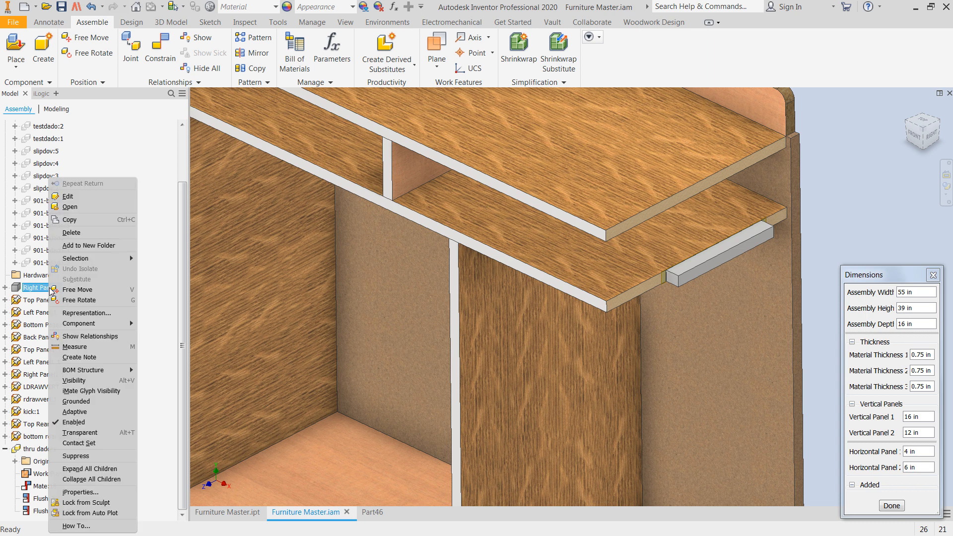
pyautogui.click(74, 380)
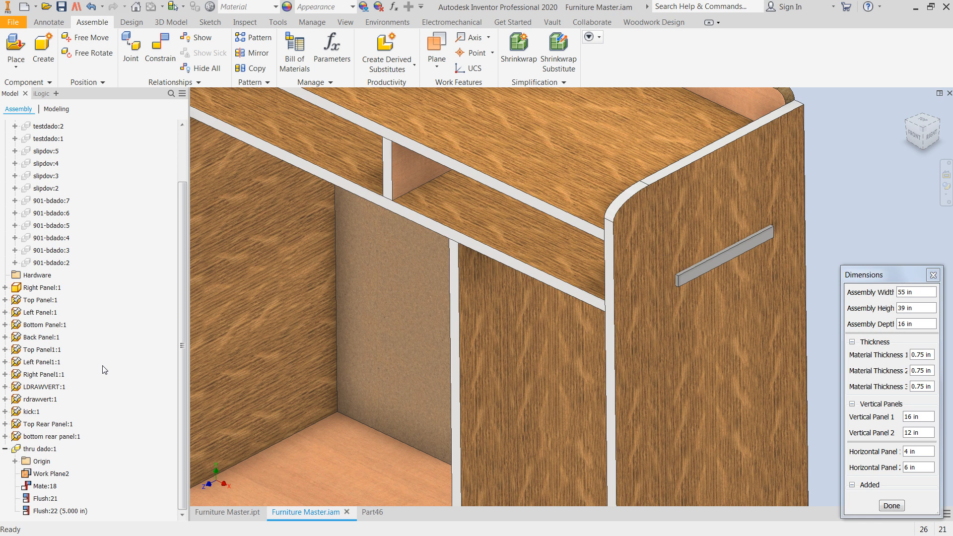
# - Sculpt the joinery into the cabinet panels with Woodwork Parts and Inventor Parts included
pyautogui.scroll(2, 104, 370)
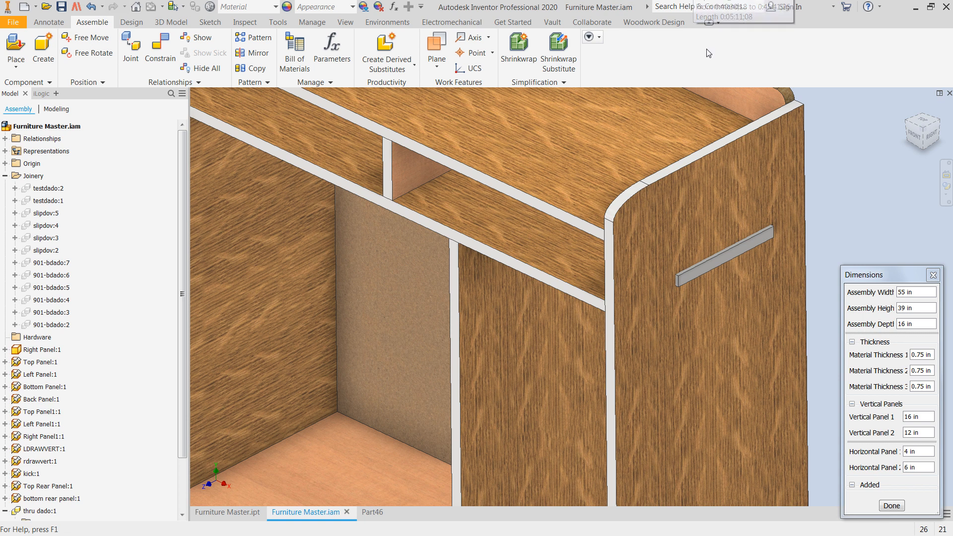
pyautogui.click(654, 21)
pyautogui.click(403, 52)
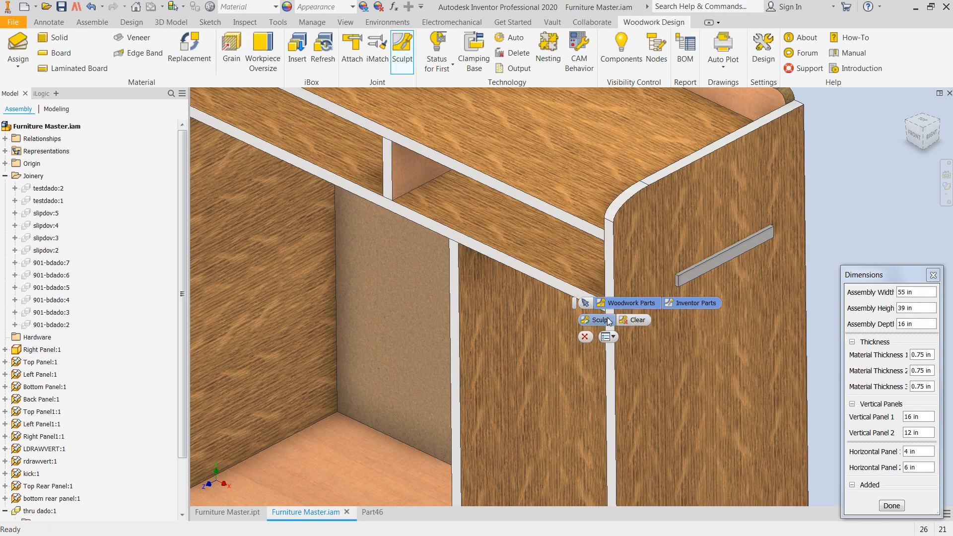
pyautogui.click(609, 320)
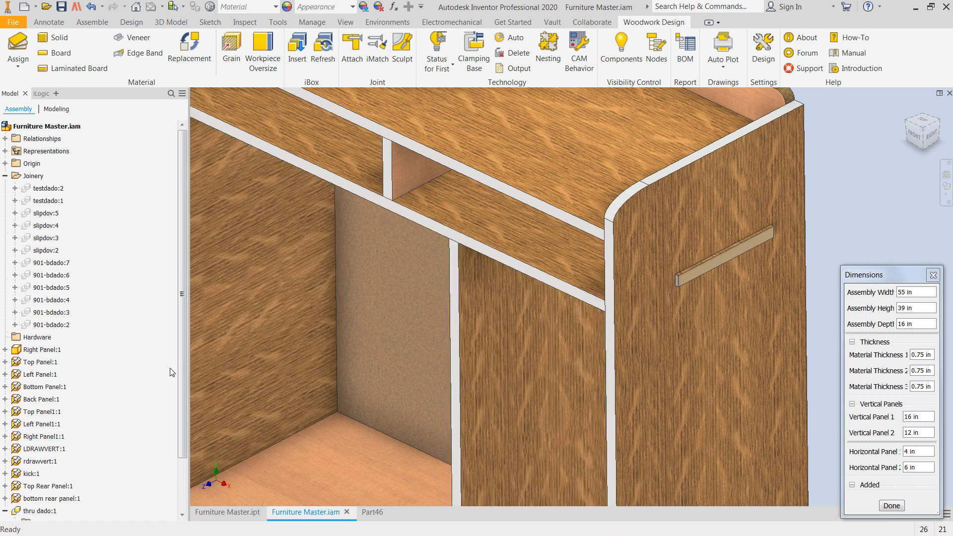
# - Move the thru dado component into the Joinery folder and hide it to expose the sculpted shelf joint
pyautogui.moveTo(183, 357); pyautogui.dragTo(178, 436)
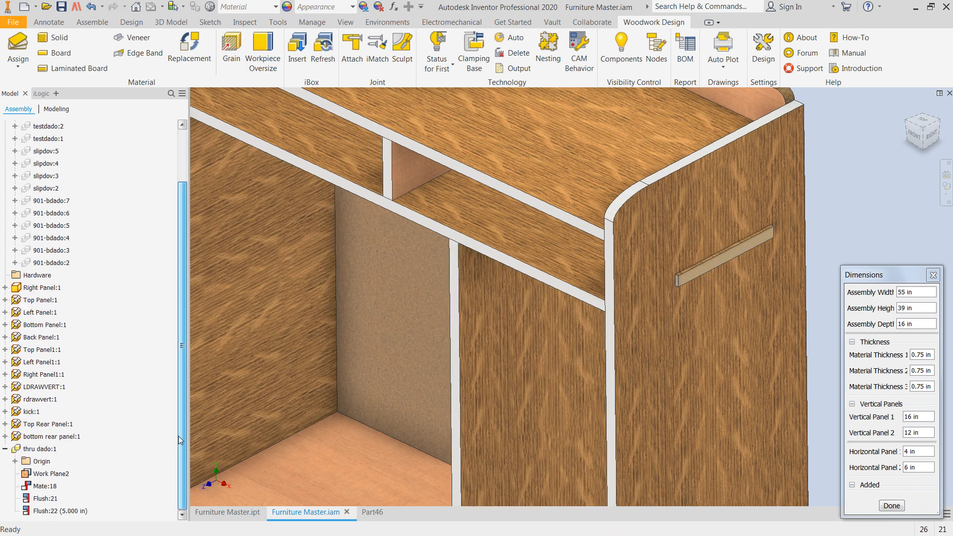
pyautogui.click(35, 450)
pyautogui.scroll(2, 49, 129)
pyautogui.moveTo(50, 129); pyautogui.dragTo(50, 192)
pyautogui.rightClick(49, 192)
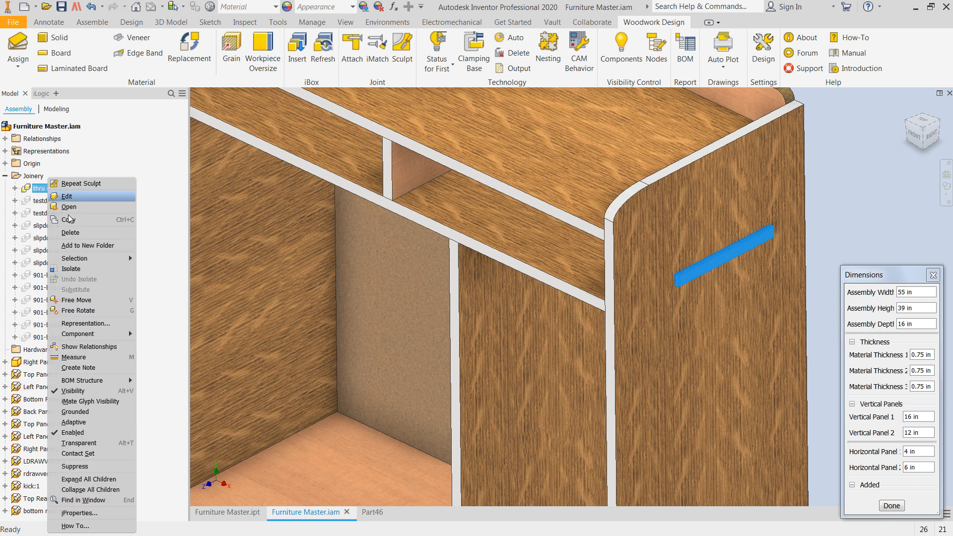
pyautogui.click(73, 392)
pyautogui.scroll(5, 832, 243)
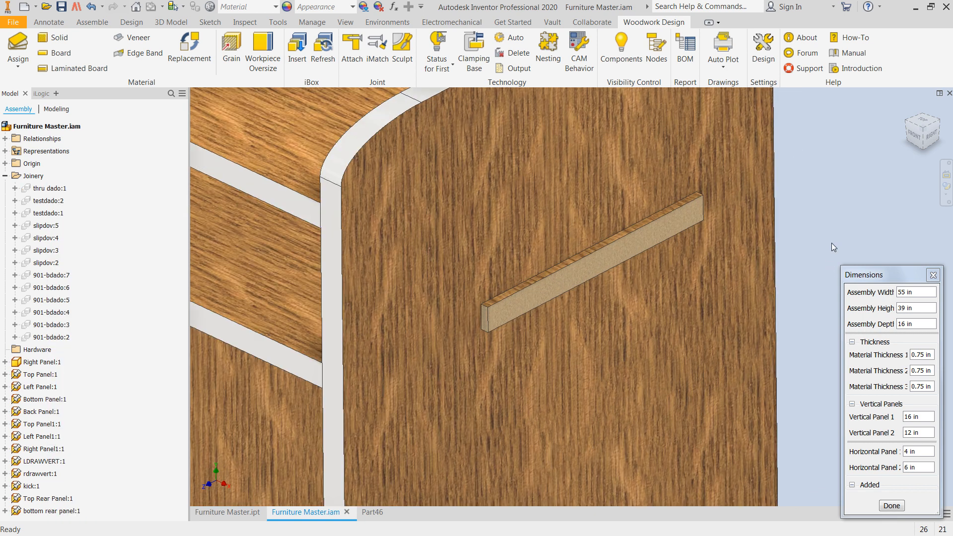
pyautogui.scroll(-5, 832, 243)
pyautogui.moveTo(816, 231); pyautogui.dragTo(674, 199, button='middle')
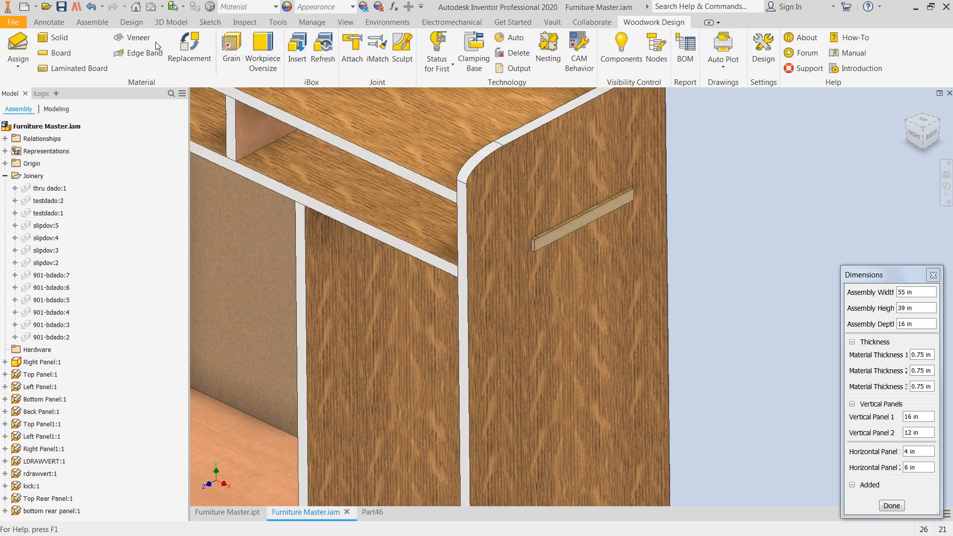
pyautogui.click(92, 23)
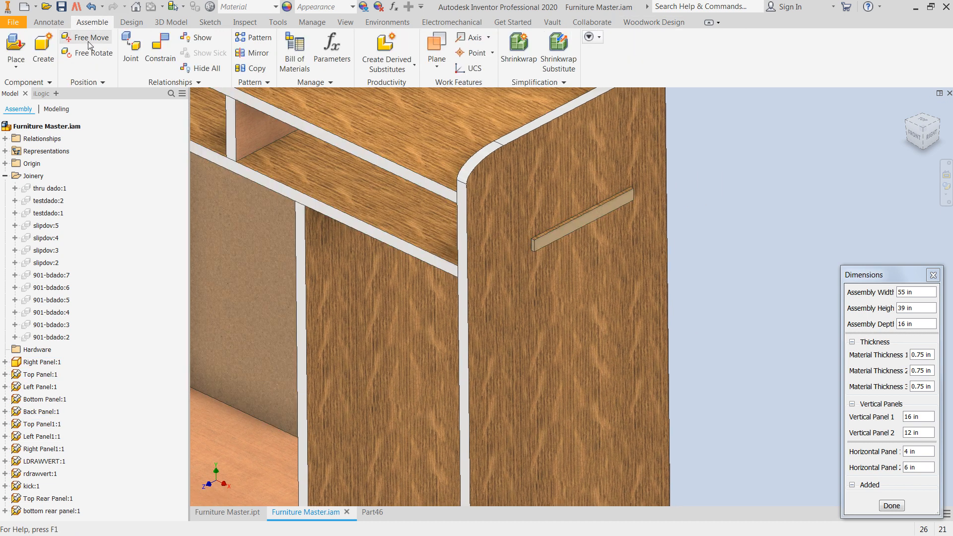
pyautogui.click(87, 53)
pyautogui.click(550, 335)
pyautogui.moveTo(541, 313); pyautogui.dragTo(604, 323)
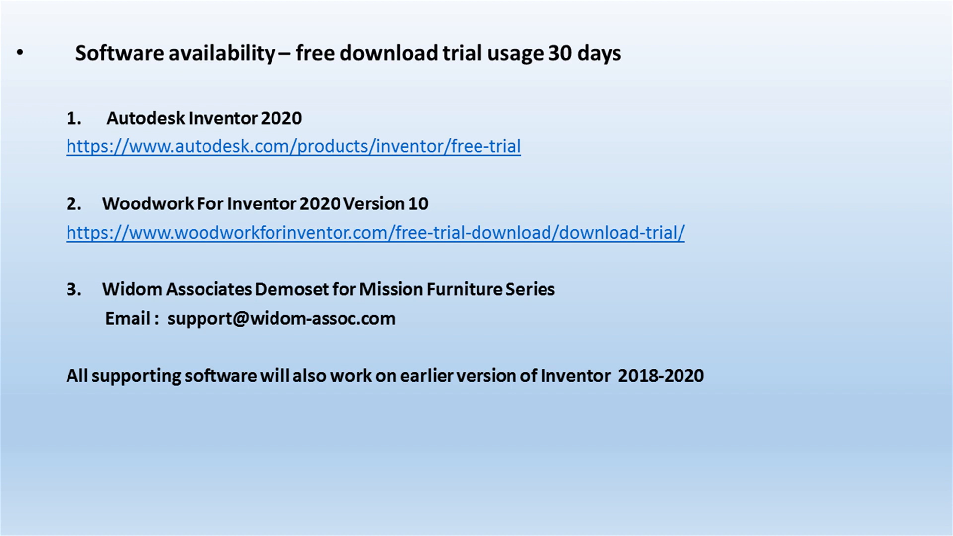
pyautogui.press('Right')
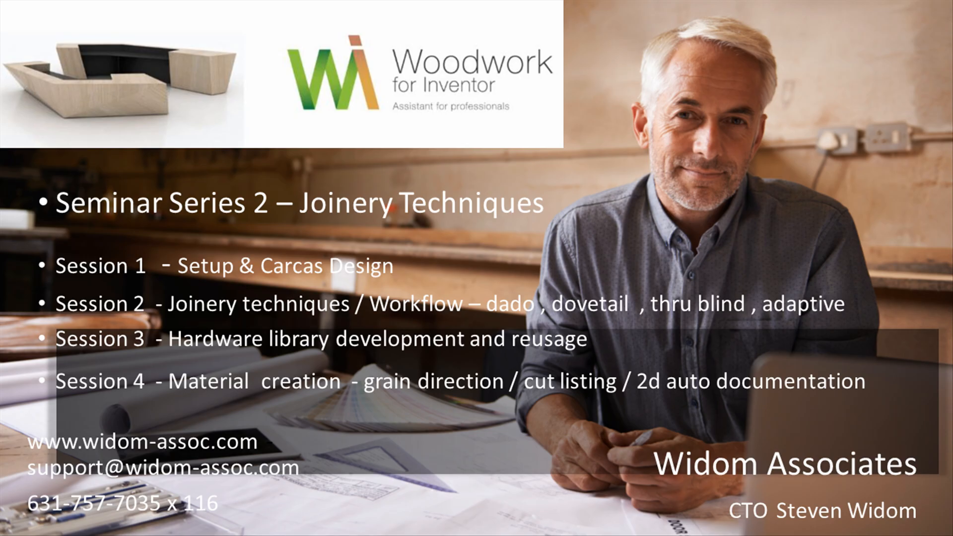